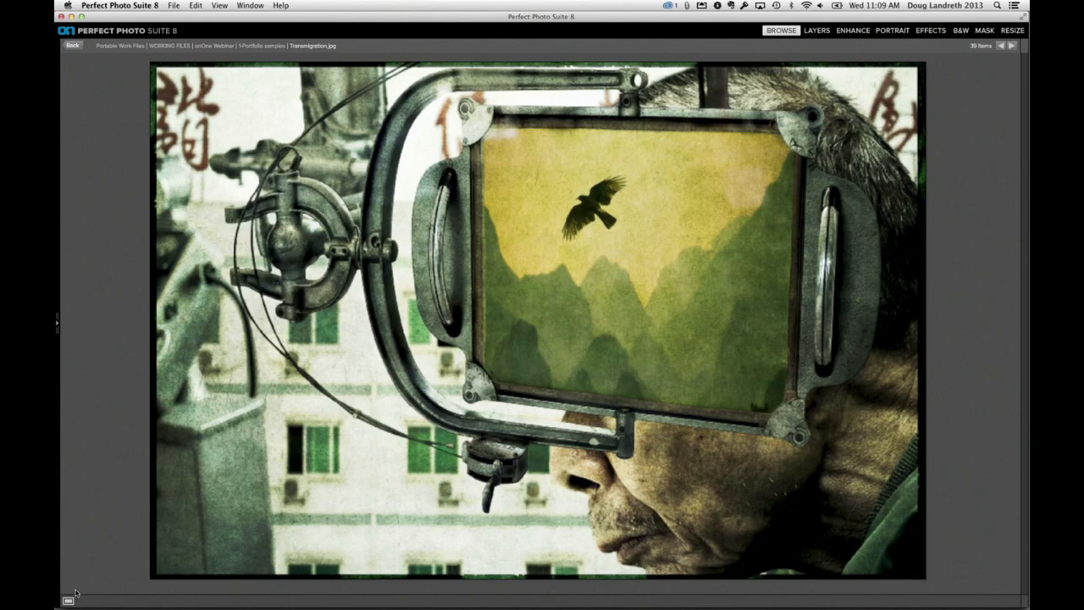
Return from the single-photo preview to the thumbnail grid and browse the portfolio samples back to the first images
click(69, 600)
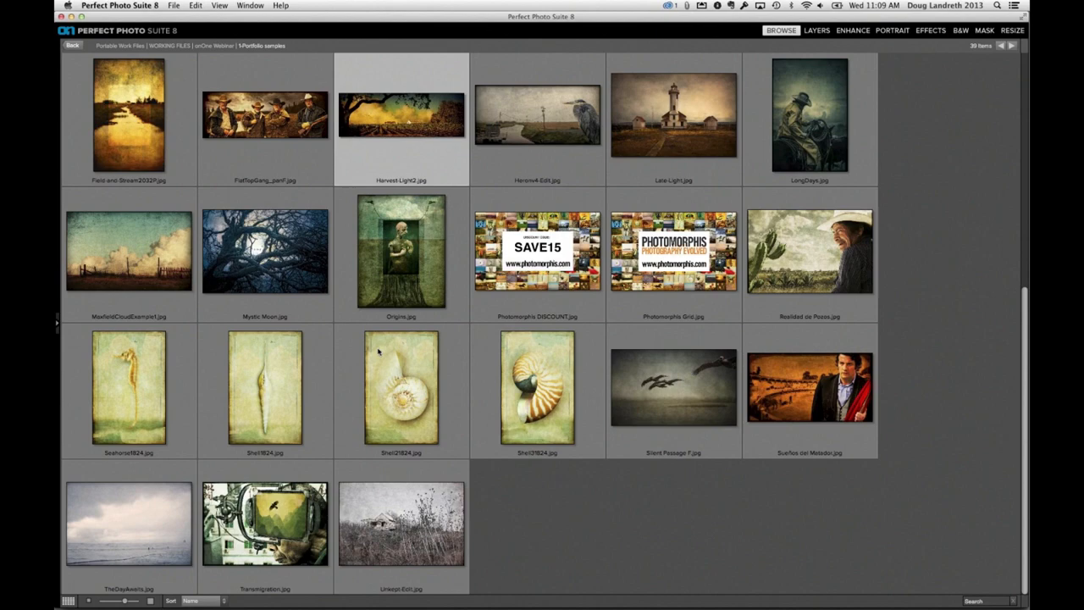
scroll(368, 334, up, 1)
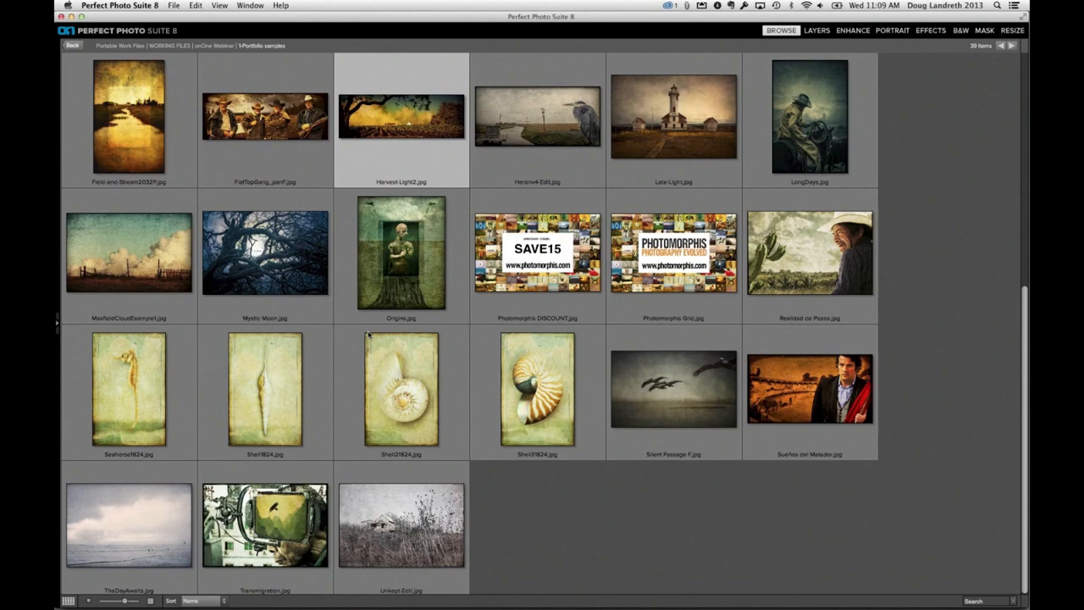
scroll(368, 334, up, 5)
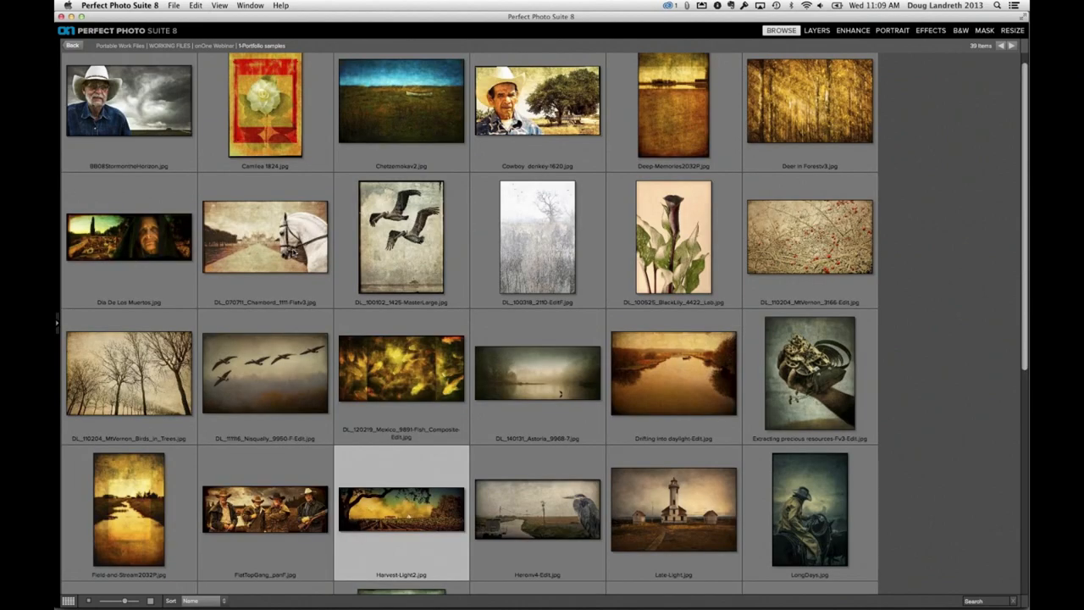
scroll(541, 324, up, 1)
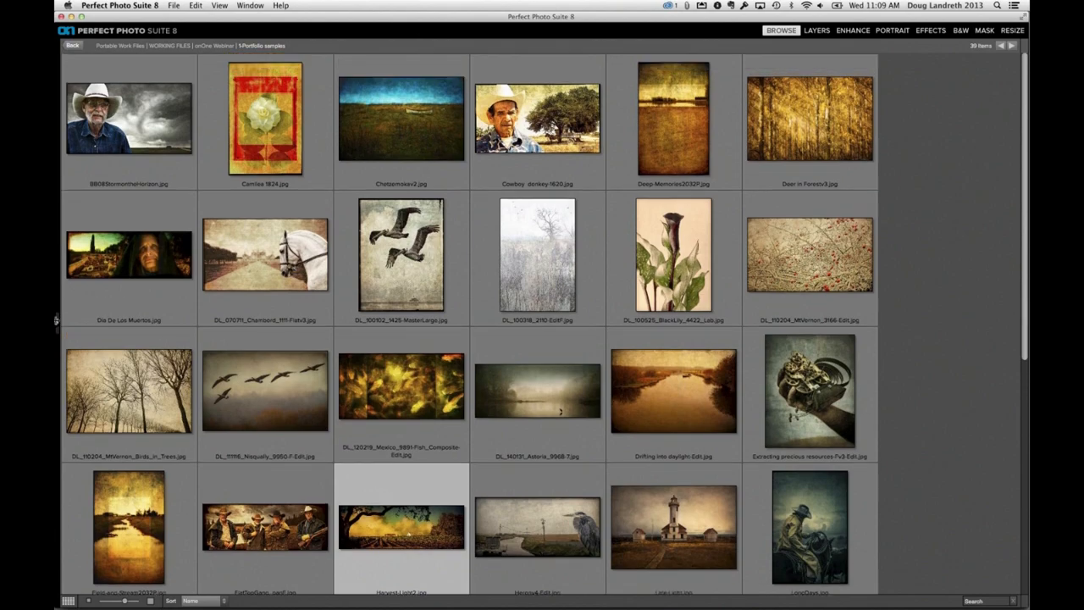
Reveal the folder list, open the 2-Duval Pond folder and preview DL_130208_Duval_7997.jpg at full size
click(56, 319)
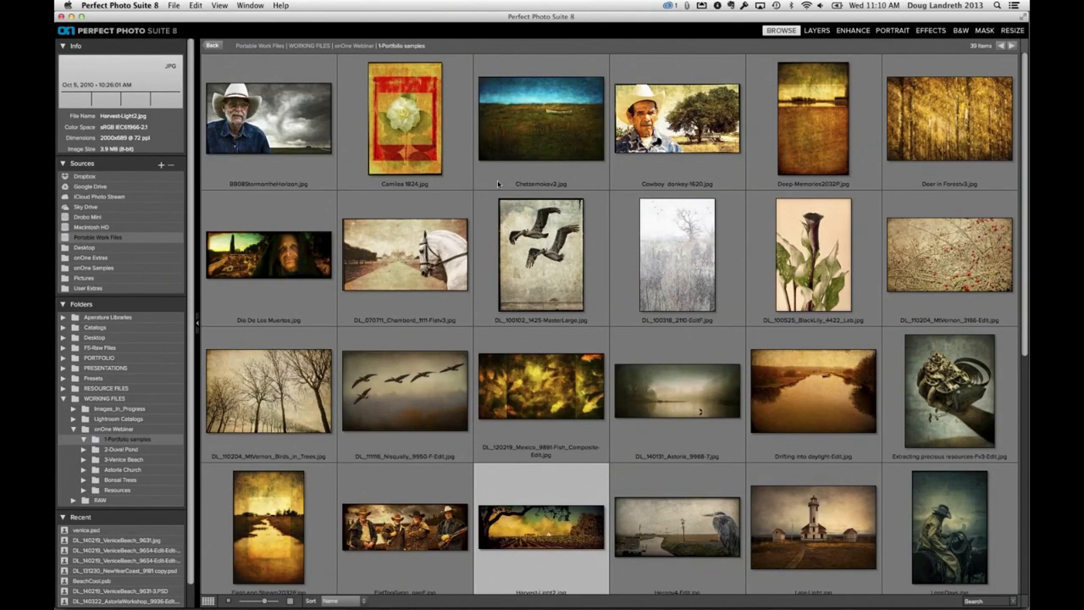
click(127, 451)
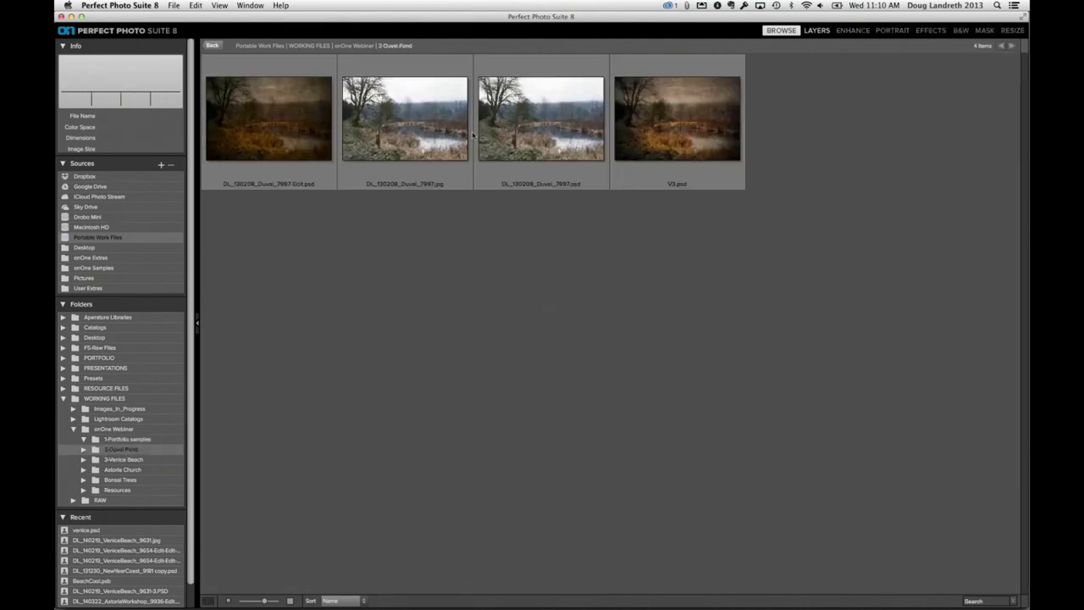
click(441, 132)
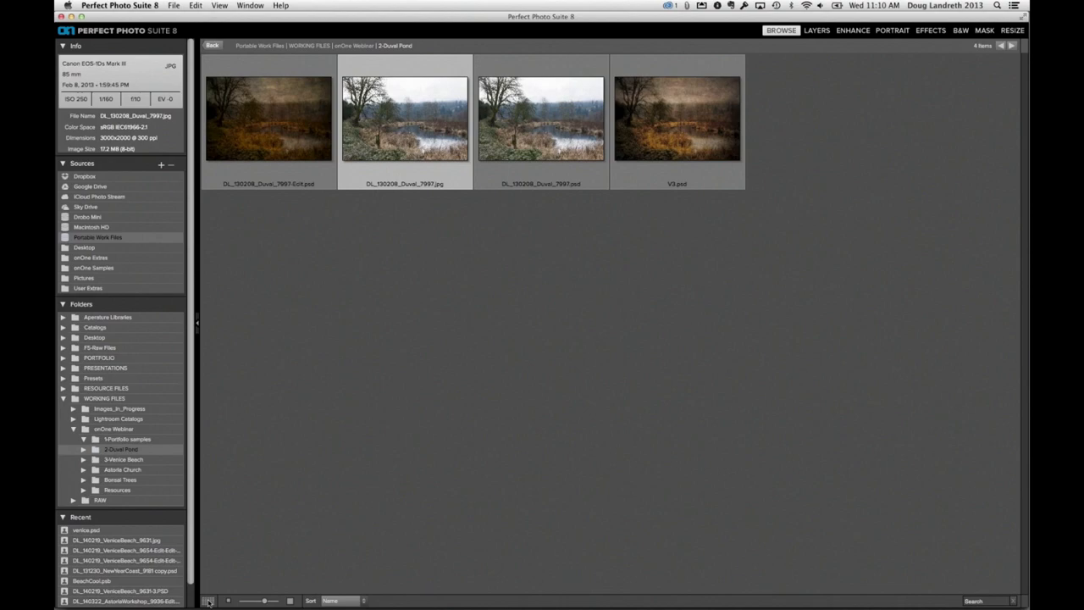
click(209, 602)
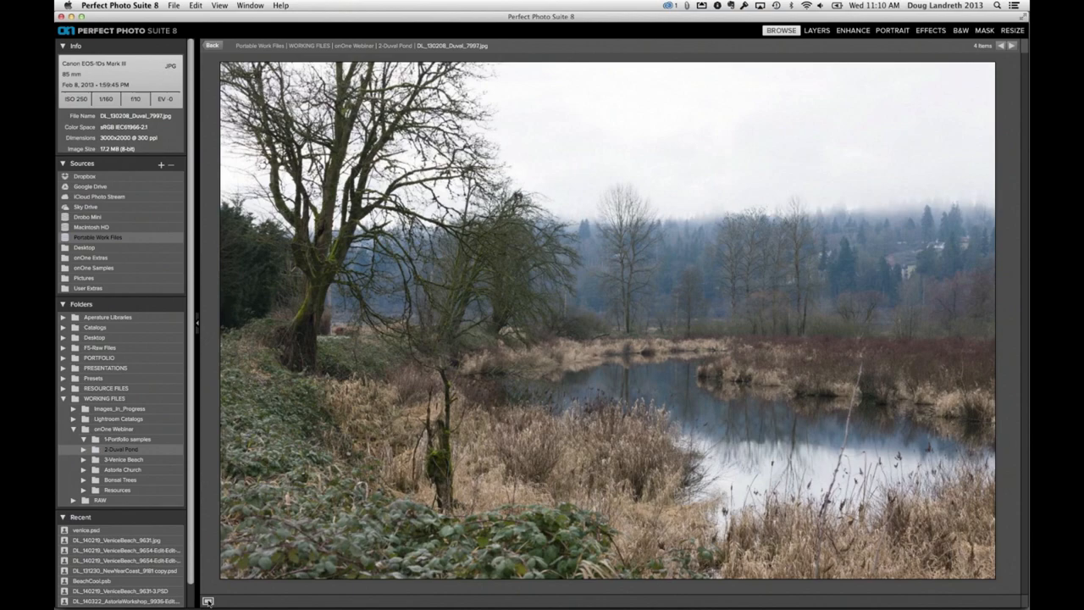
Hide the folder list and open the previewed pond photo in Layers, editing the original file
key(Tab)
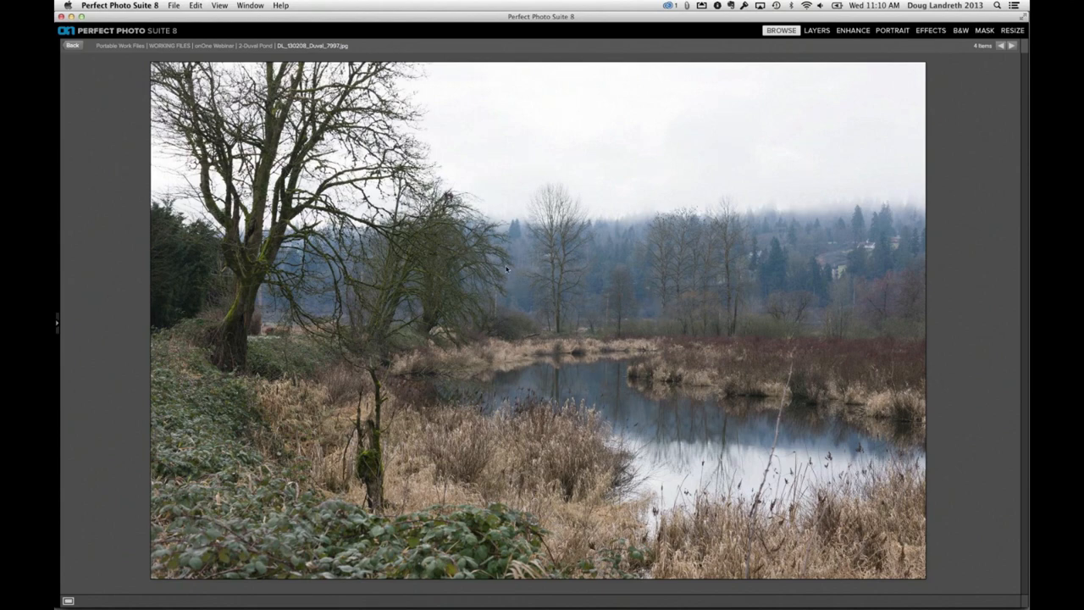
click(818, 31)
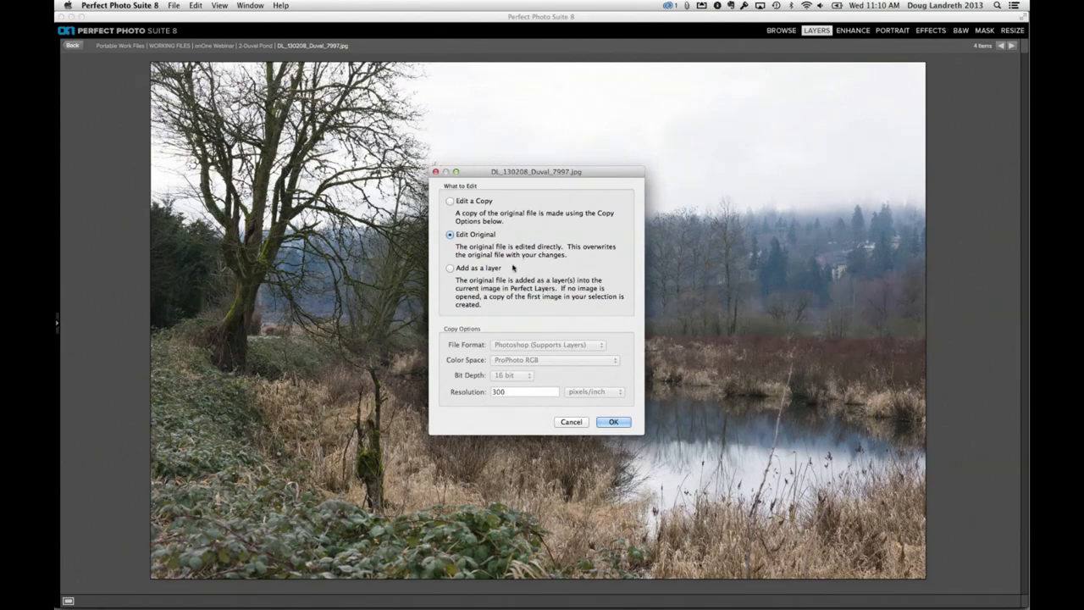
click(615, 422)
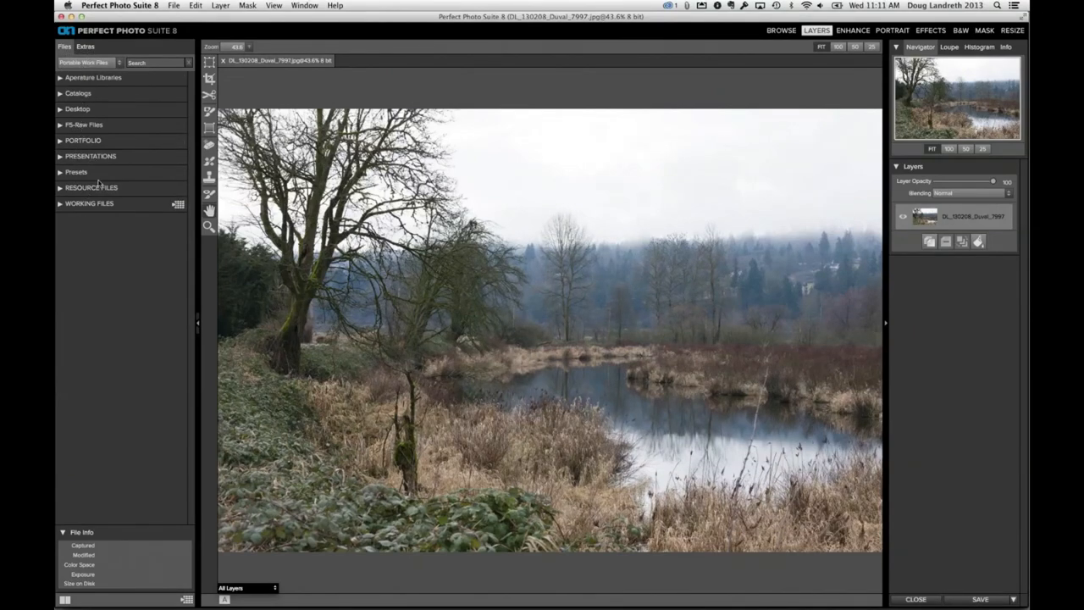
Expand the Textures category in User Extras and open the Cloud and Sky texture set
click(86, 48)
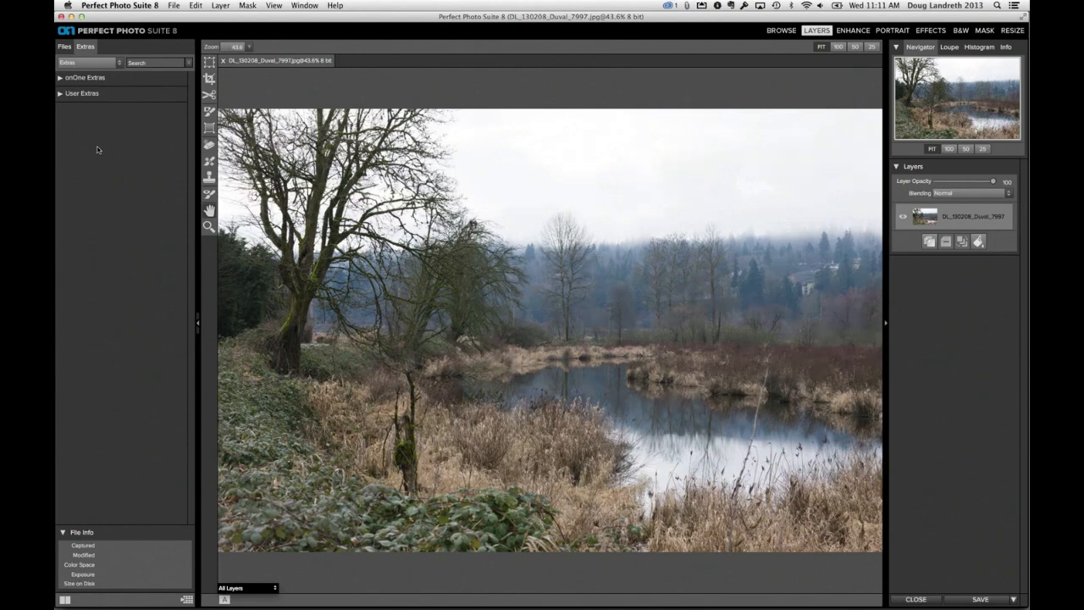
click(60, 95)
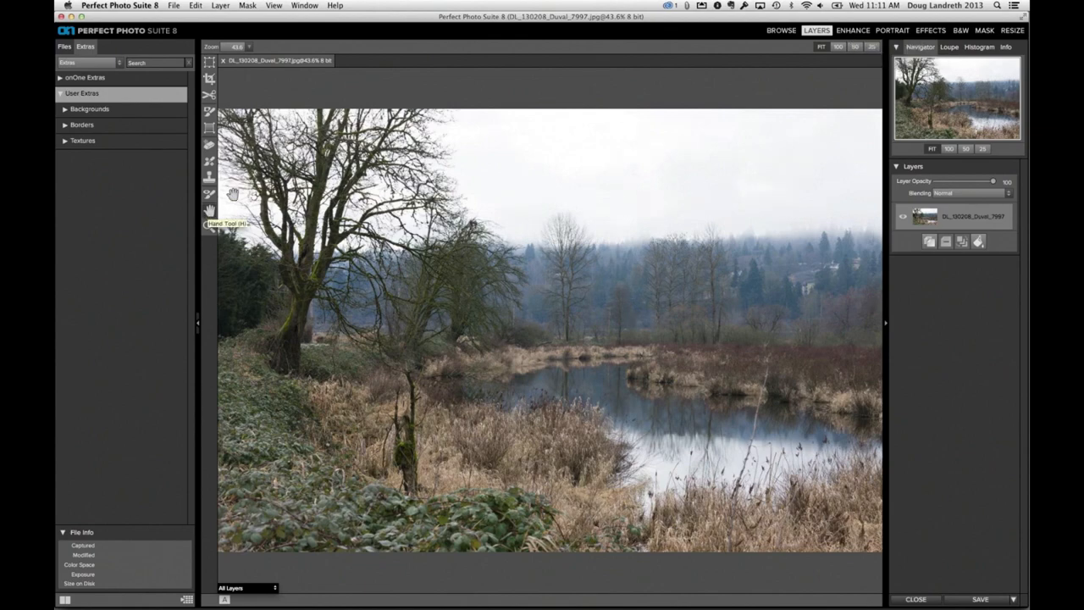
click(65, 142)
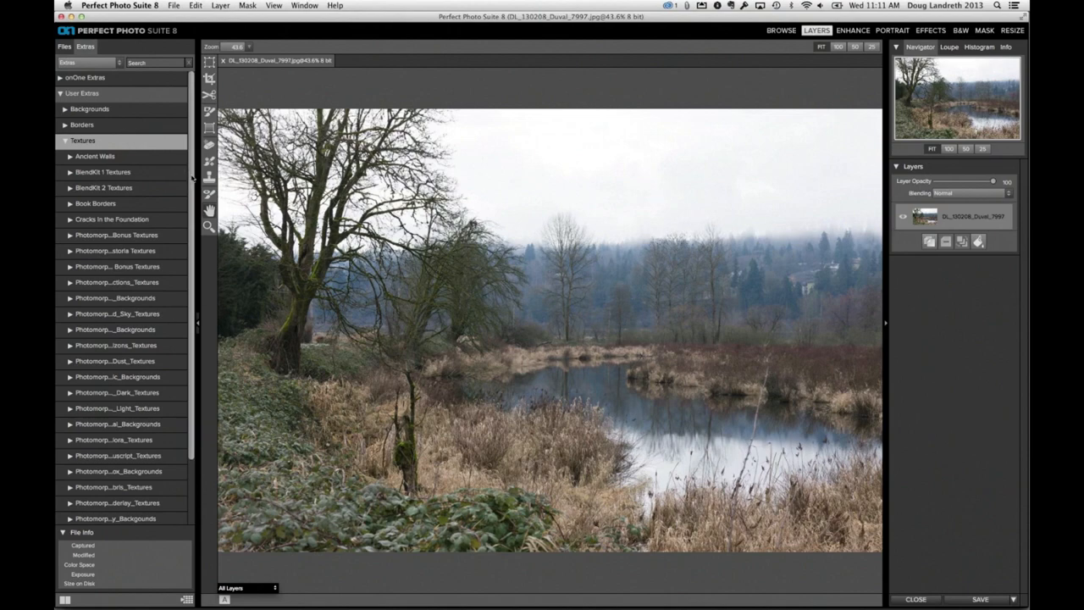
scroll(186, 221, down, 3)
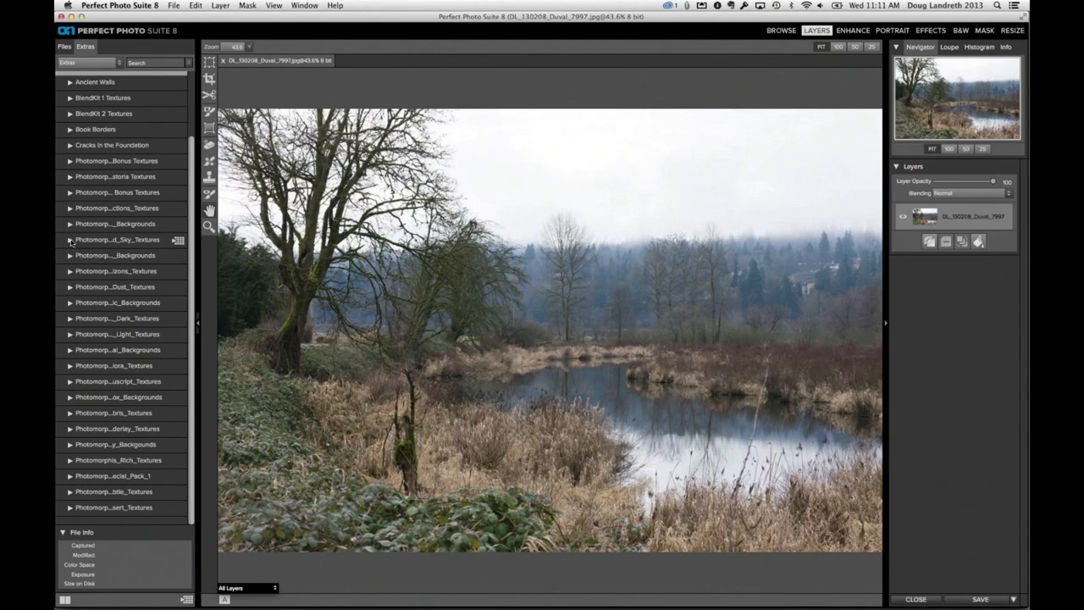
click(71, 240)
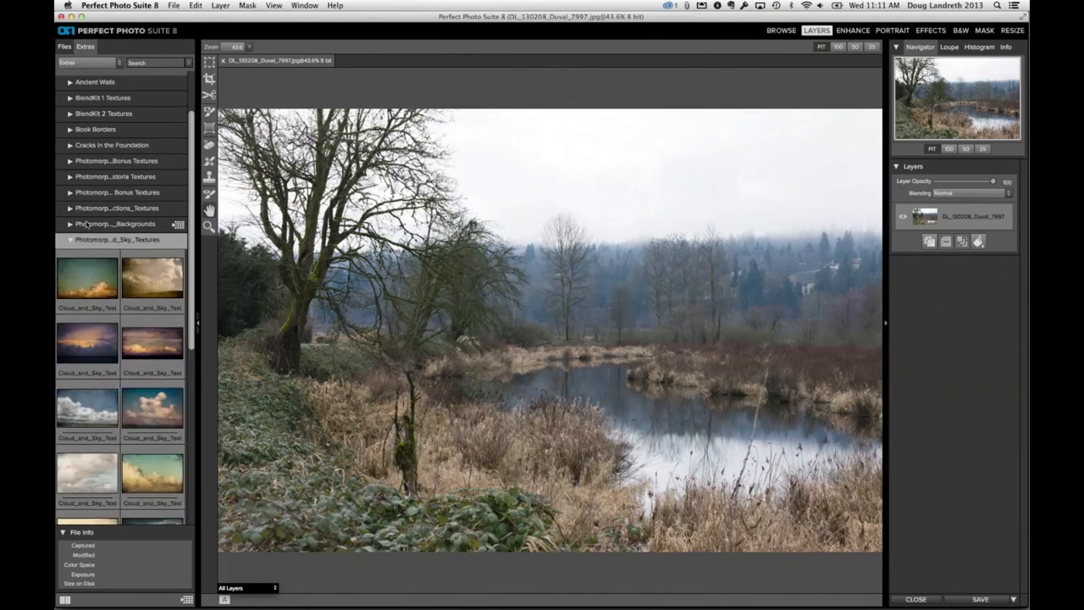
Browse the BoilerRoom background textures in the extras library and hide the library to enlarge the photo
click(73, 226)
click(138, 226)
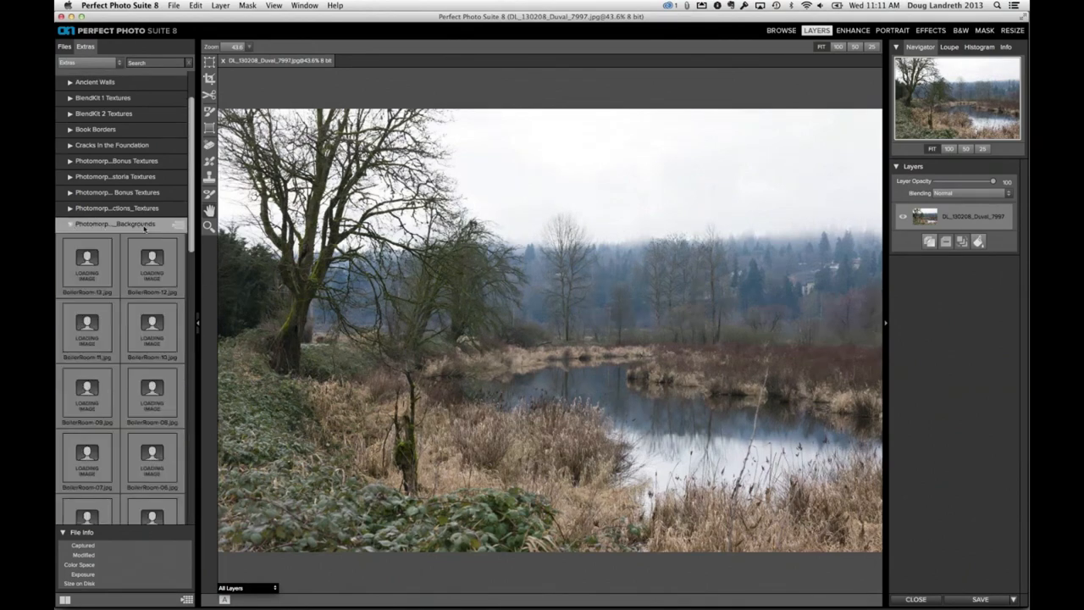
scroll(192, 243, down, 3)
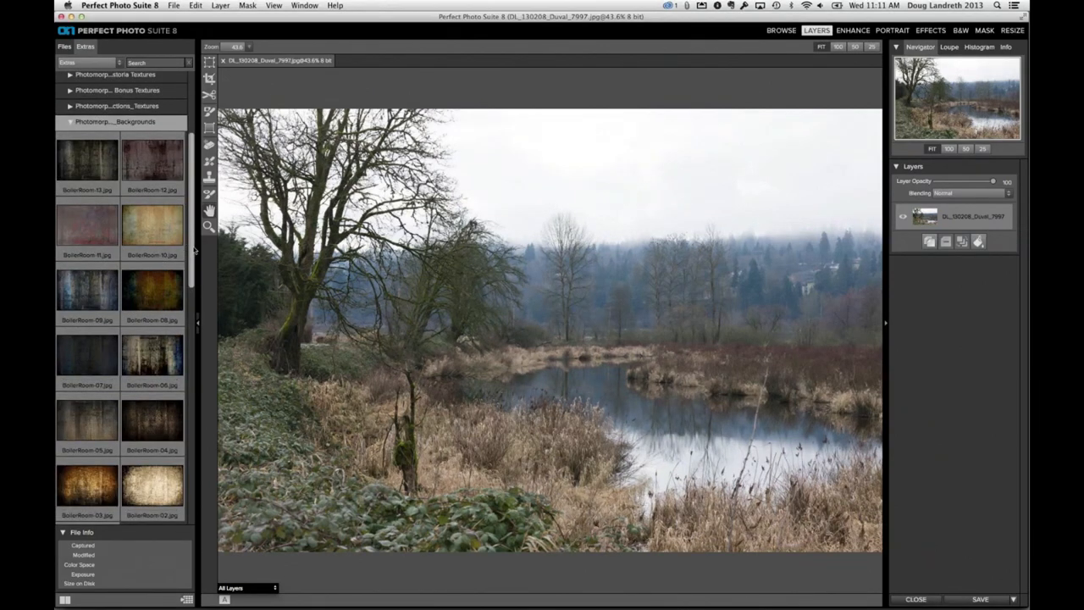
drag(195, 256, 195, 201)
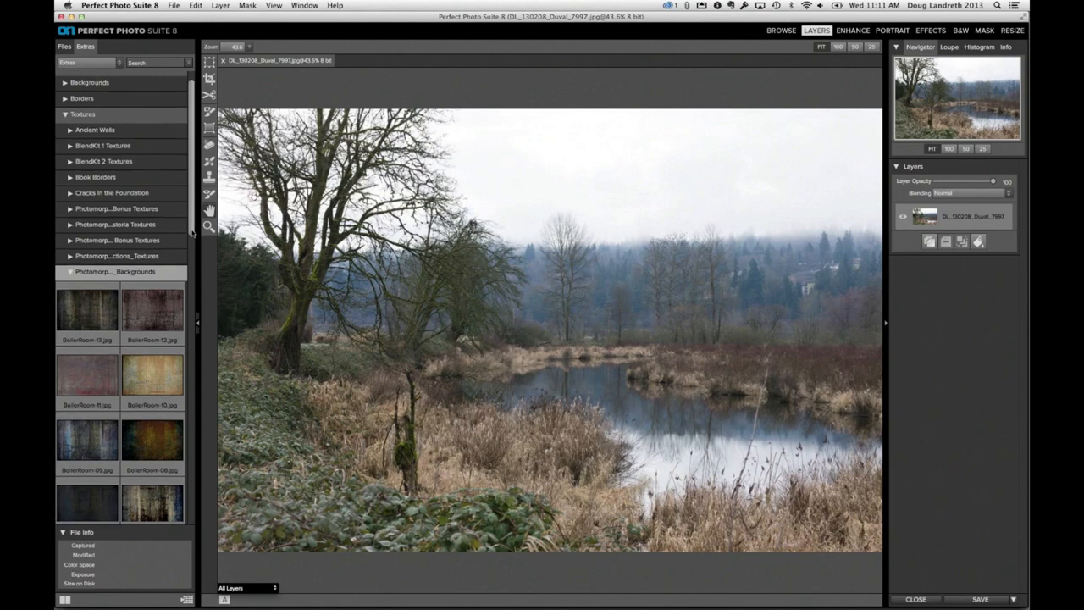
scroll(153, 271, down, 3)
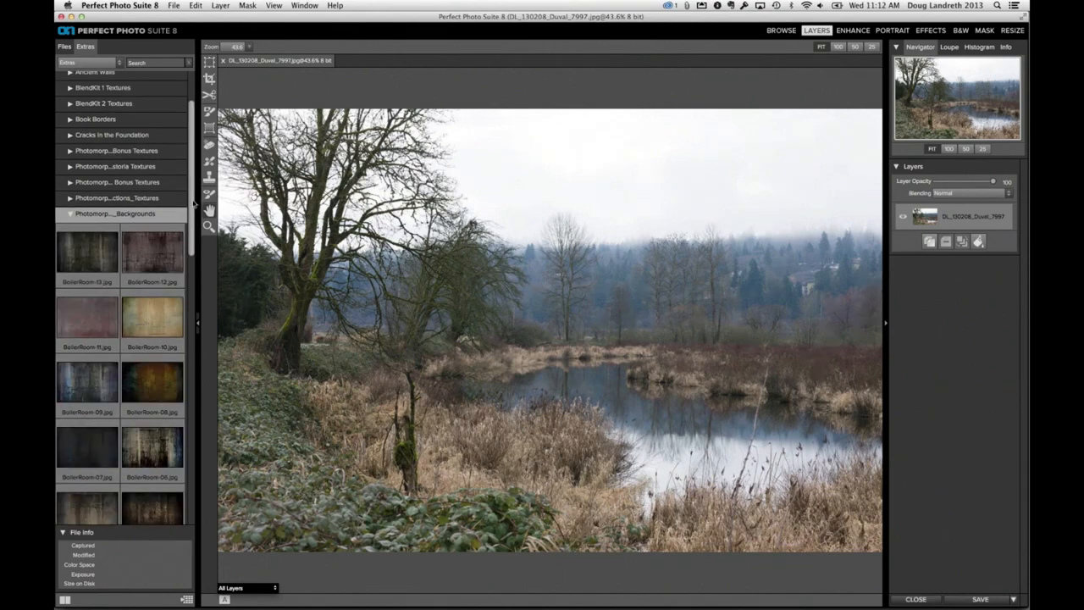
drag(192, 205, 195, 165)
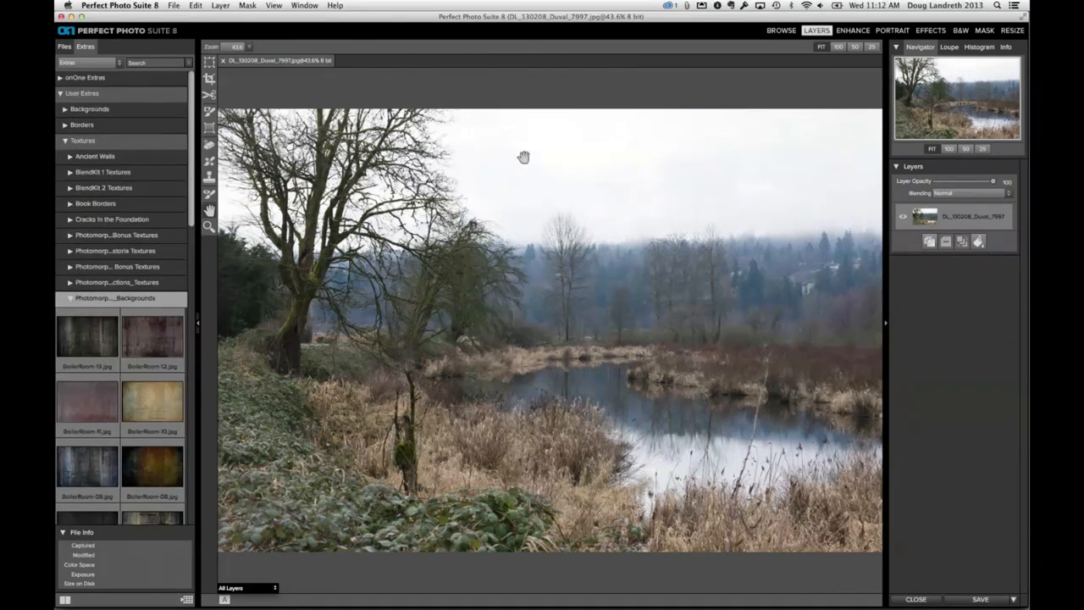
drag(198, 322, 93, 302)
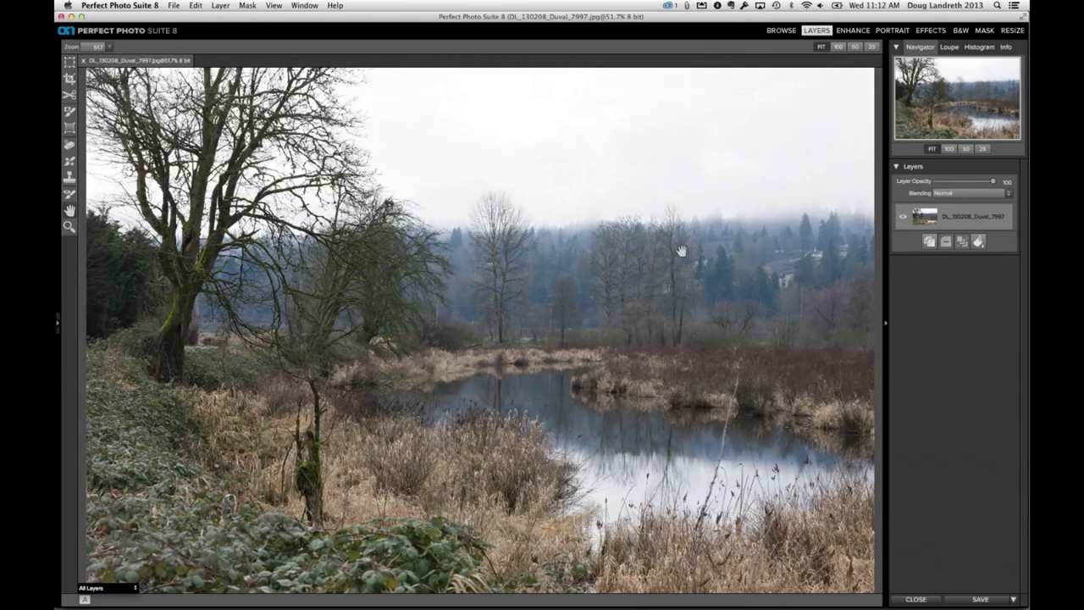
Adjust the photo's tone in Enhance with highlights at 100, brightness at -4 and shadows at 7
click(852, 30)
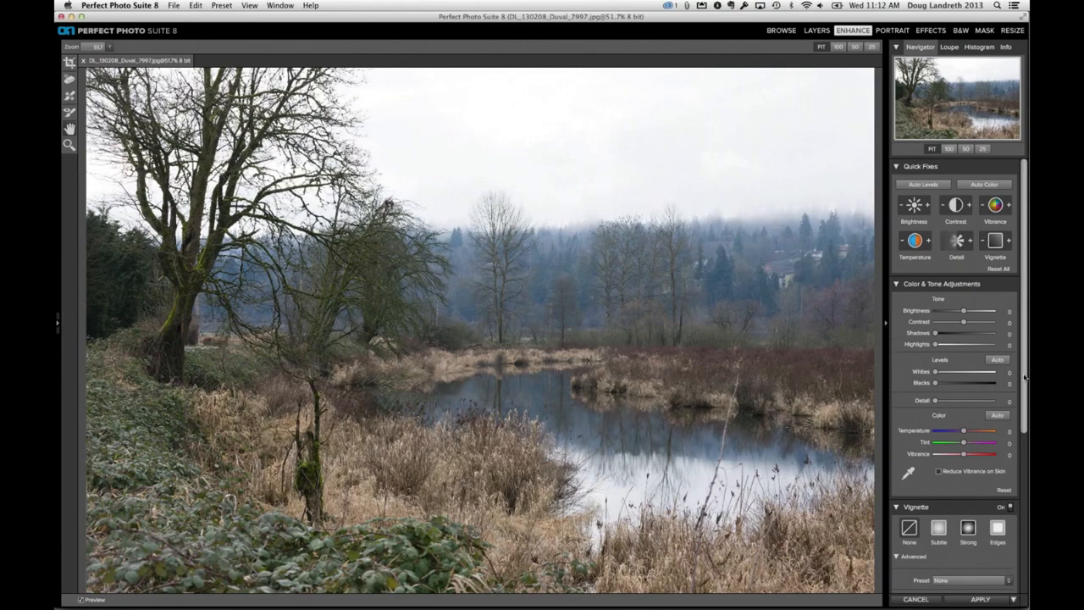
drag(1025, 378, 1025, 412)
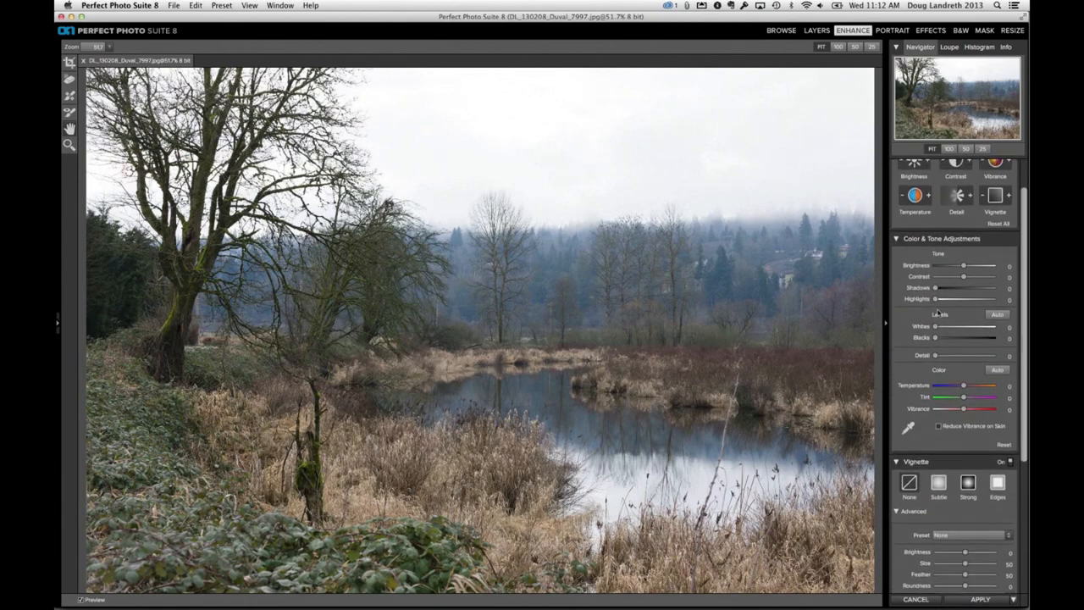
drag(936, 299, 1008, 301)
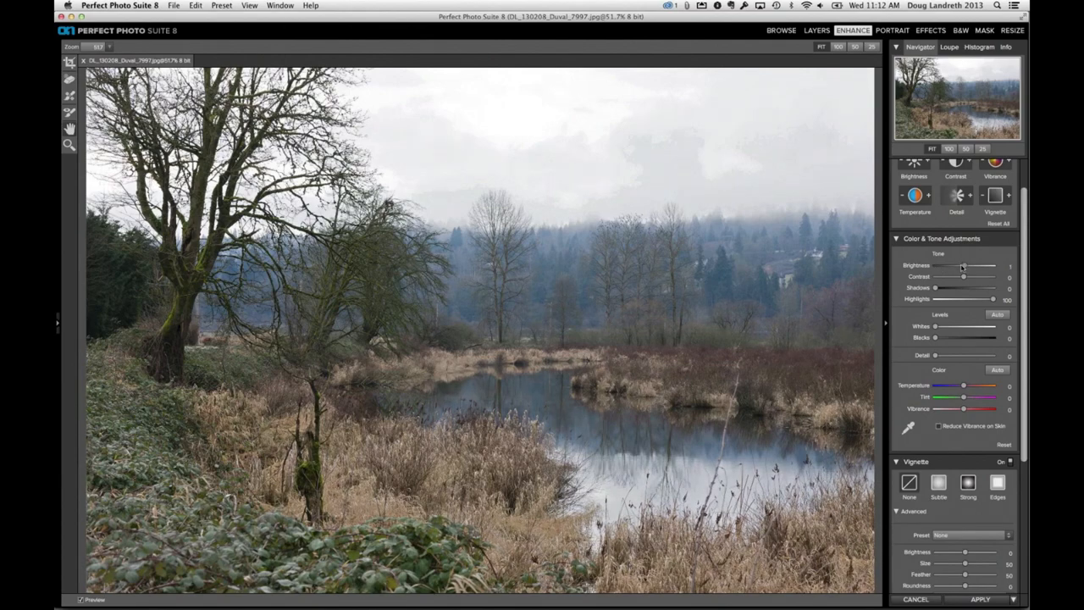
drag(963, 266, 962, 267)
drag(961, 266, 961, 266)
drag(935, 288, 939, 288)
Try the Screen sharpening preset on the pond photo and fine-tune its amount
scroll(1020, 193, up, 2)
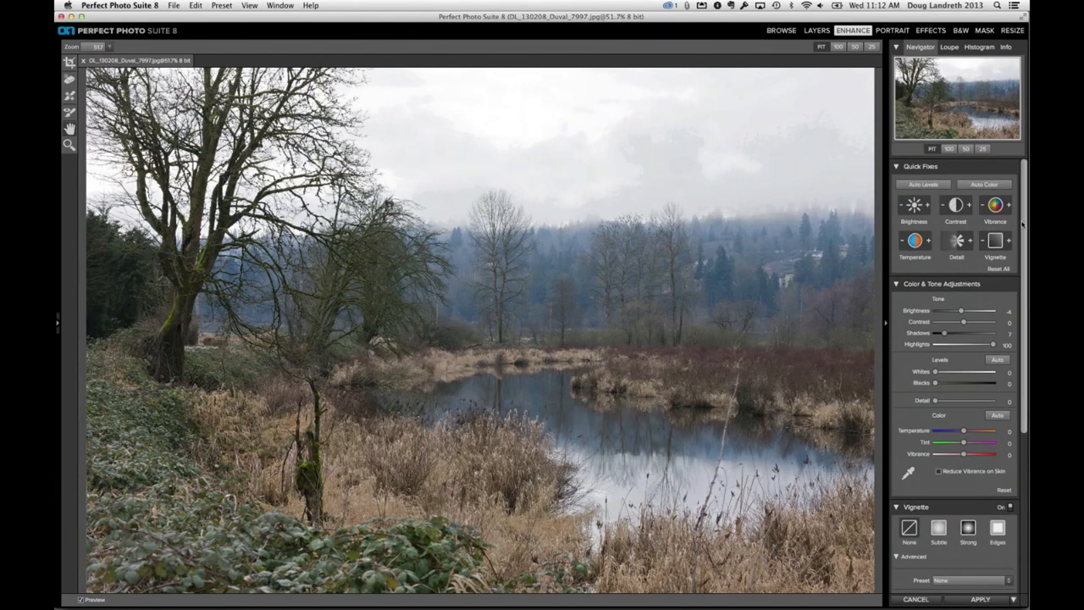
drag(1023, 227, 1021, 408)
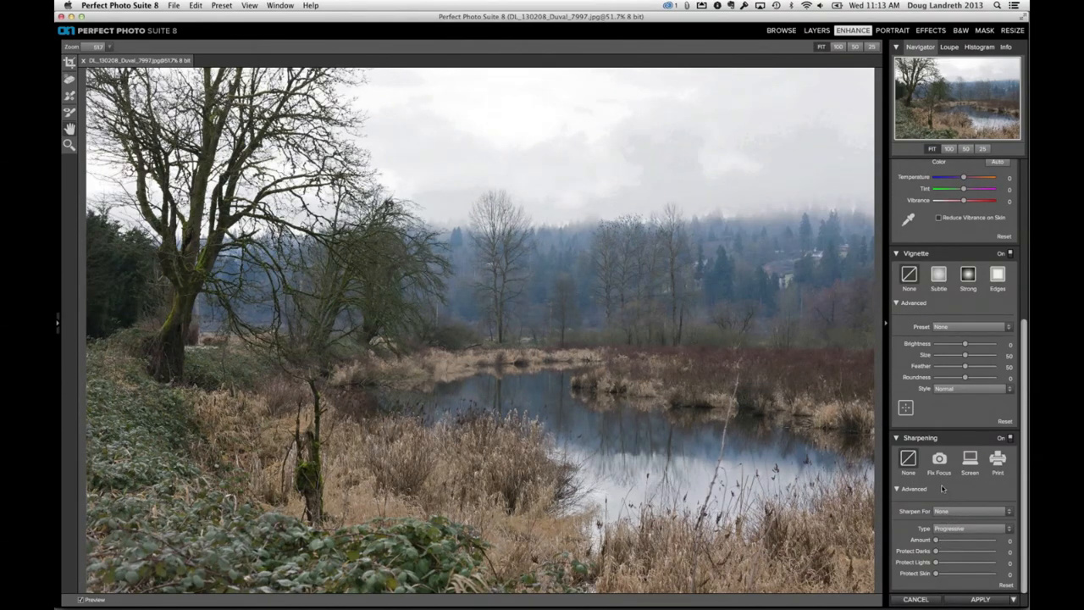
click(970, 459)
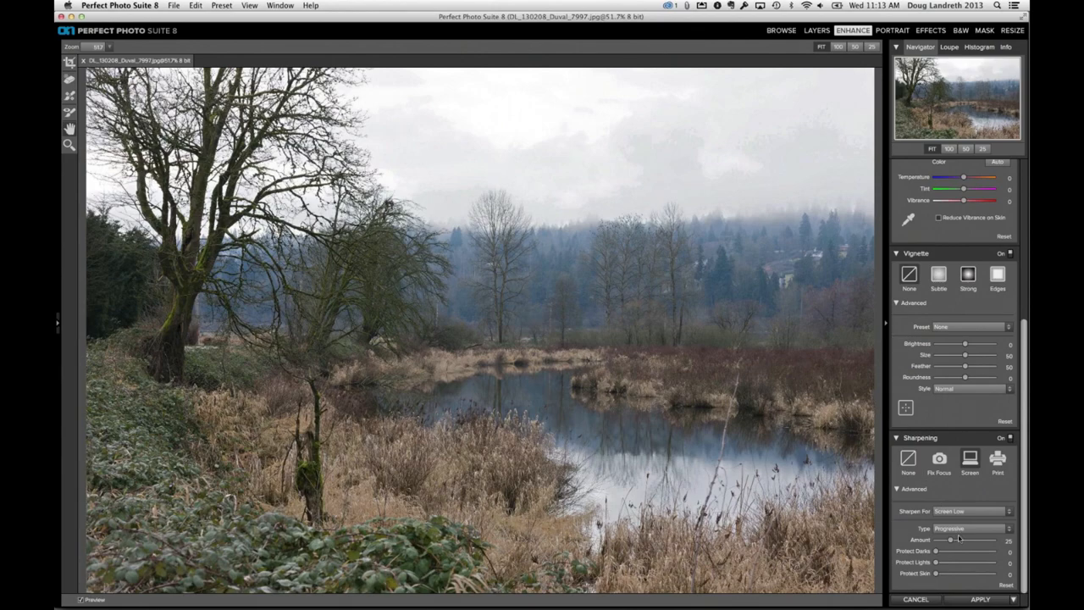
drag(950, 540, 947, 541)
click(948, 541)
click(1009, 540)
click(947, 540)
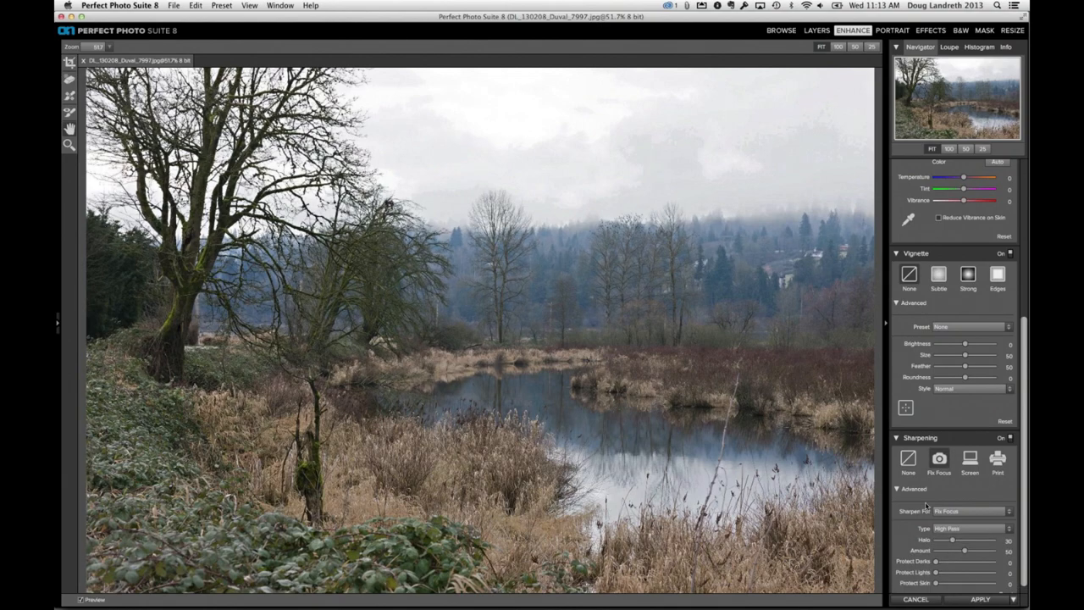
Sharpen the photo with the Fix Focus preset at a halo of 4 and apply the enhancements
drag(952, 540, 947, 540)
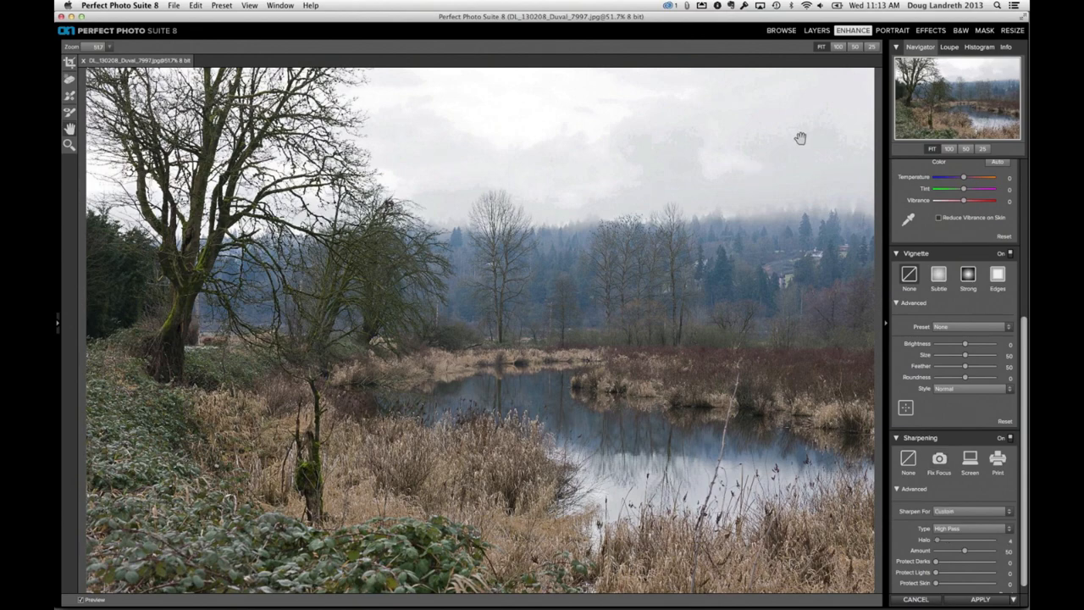
click(980, 599)
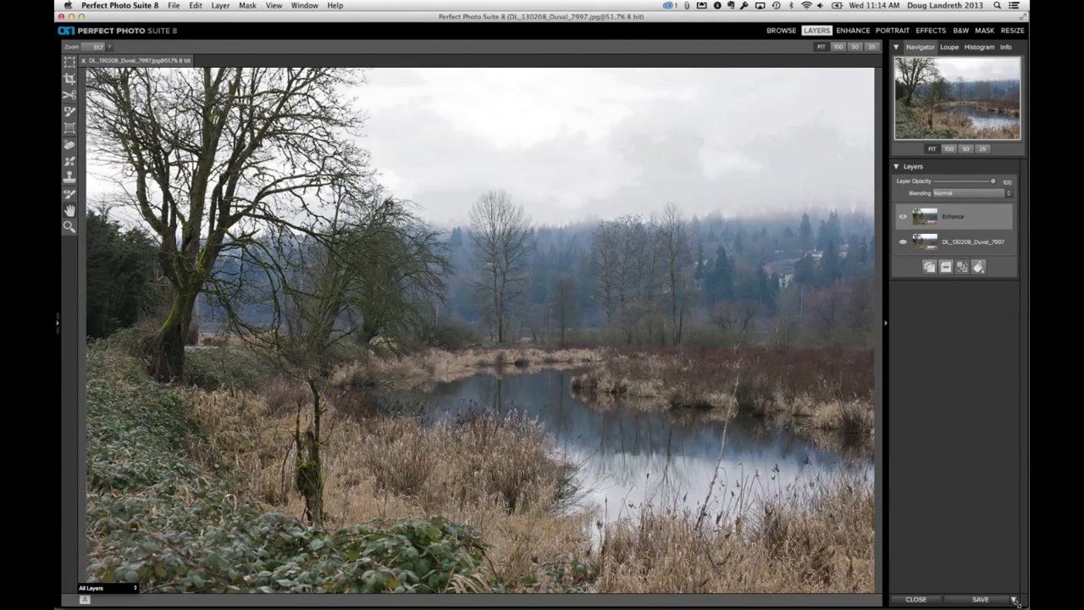
Erase the tall reed in front of the pond and the building on the far hillside, using a size 25 eraser brush
drag(1015, 600, 1015, 605)
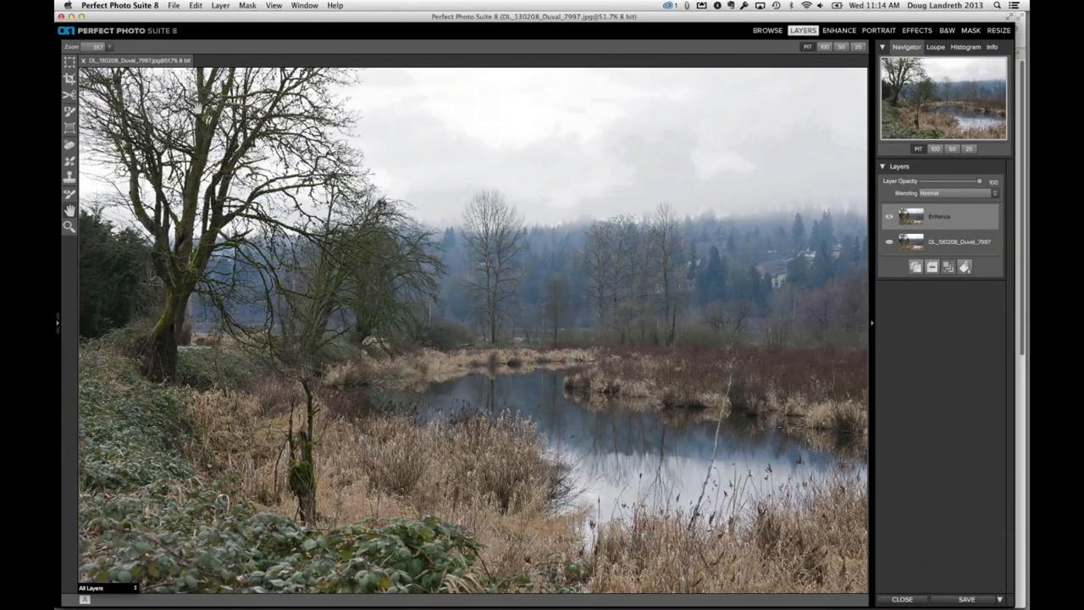
click(68, 145)
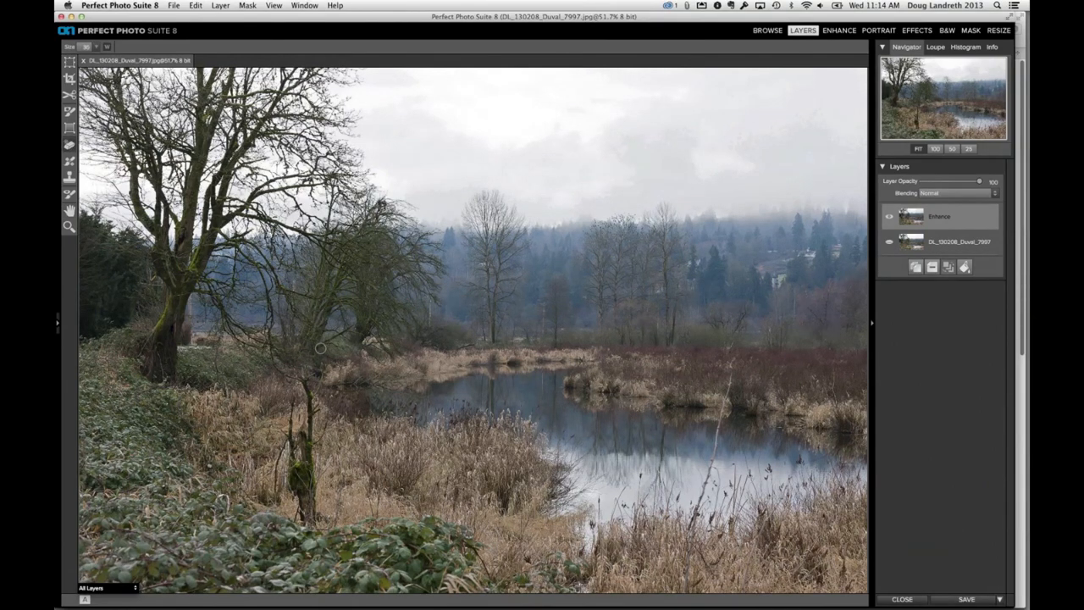
key(])
drag(732, 373, 697, 506)
drag(773, 282, 778, 274)
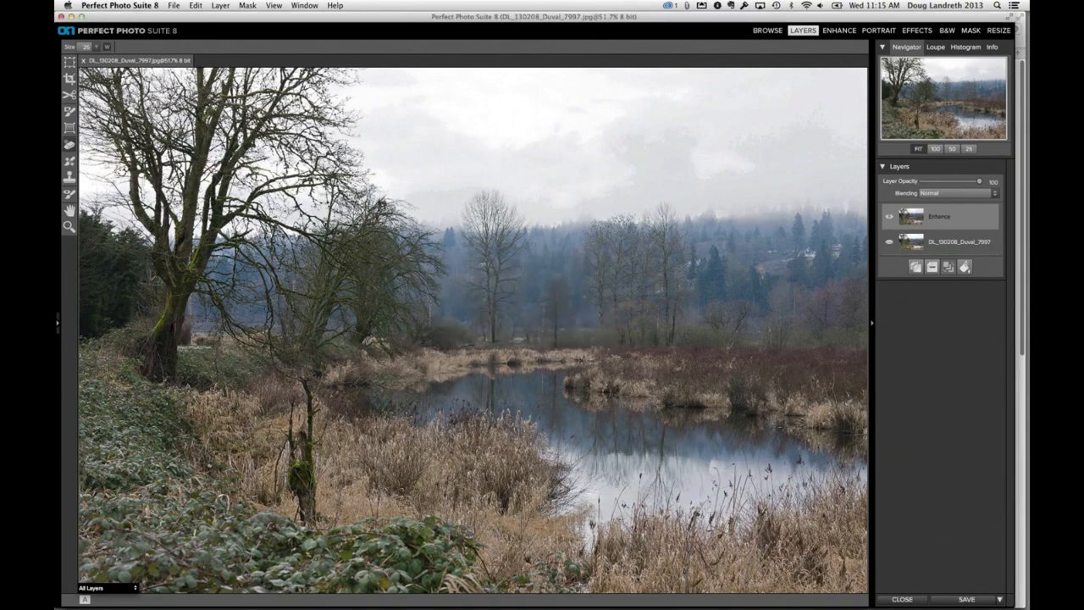
Erase the remaining small distractions on the far hillside and near the bare trees behind the pond, using the size 25 eraser
drag(806, 252, 809, 257)
drag(836, 246, 837, 251)
drag(698, 262, 688, 265)
drag(766, 252, 768, 253)
click(772, 252)
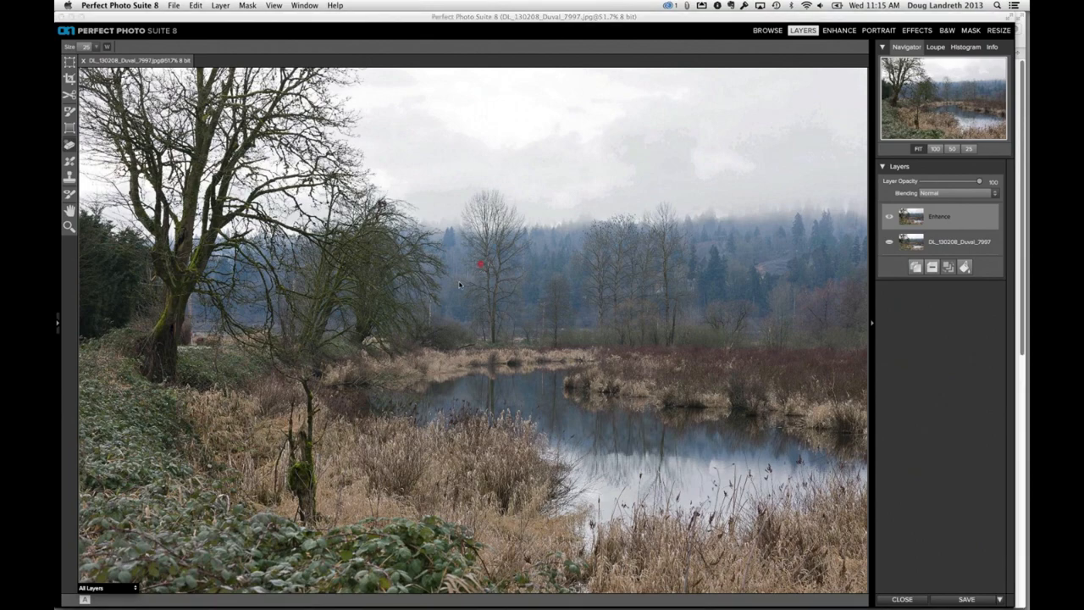
drag(430, 302, 430, 323)
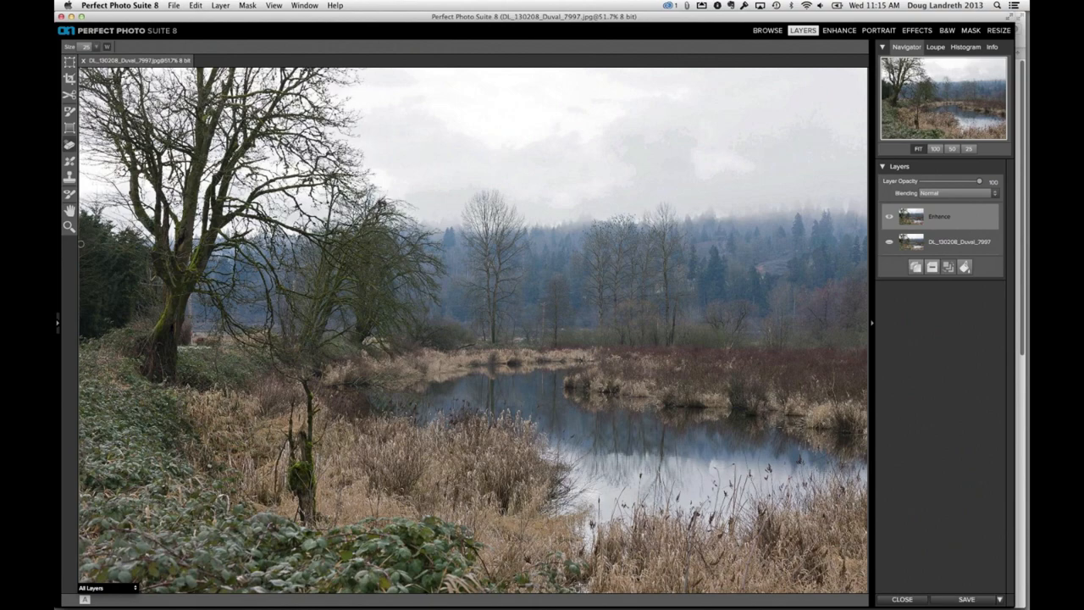
Show the Extras library, collapse the Boiler Room backgrounds set and expand the Color Fields backgrounds set
click(58, 325)
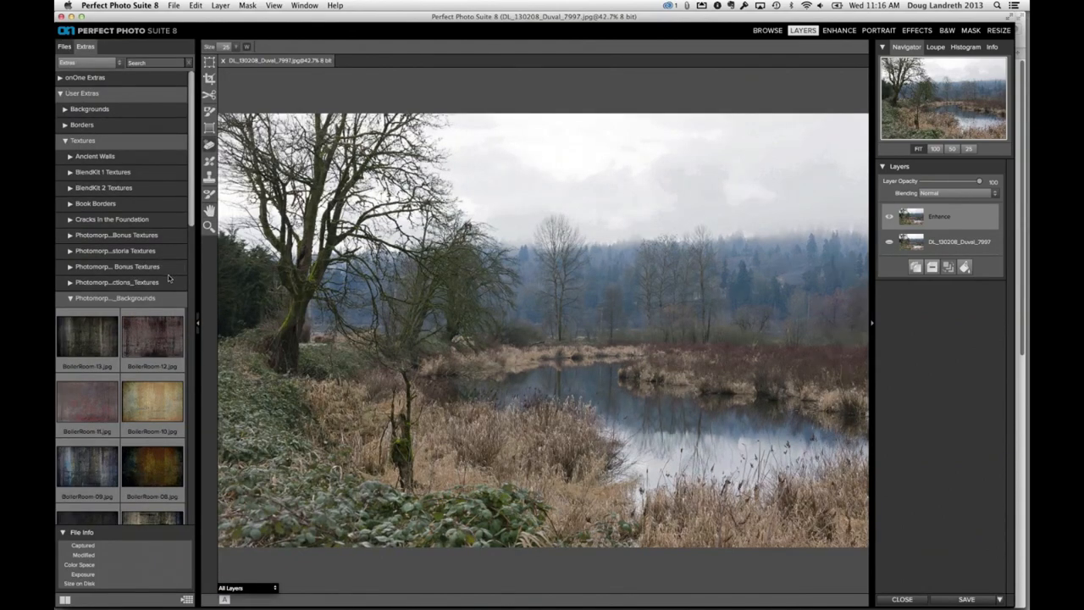
click(71, 299)
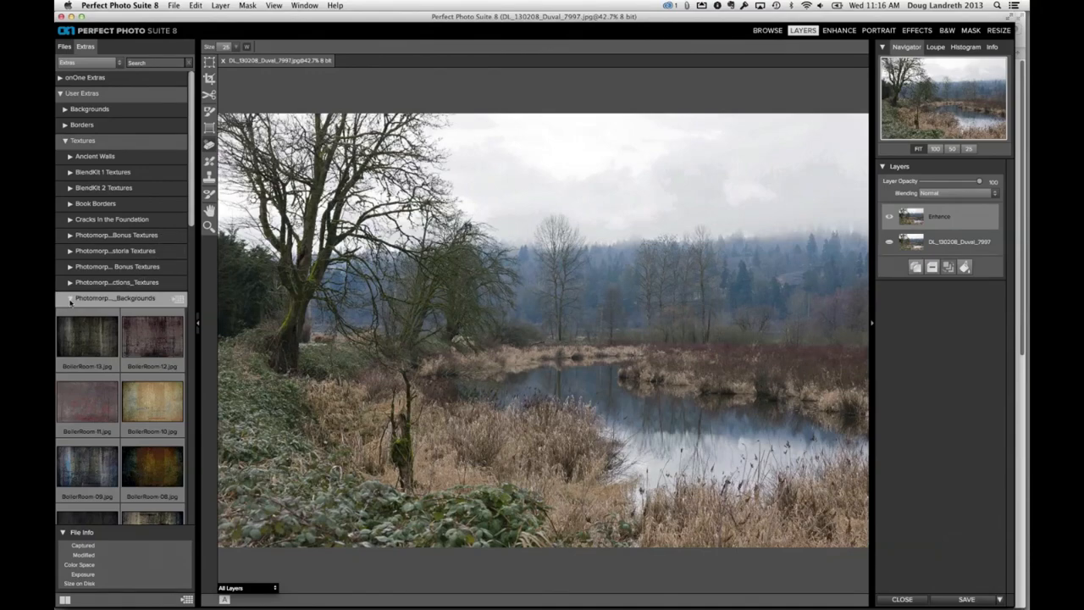
drag(191, 243, 190, 415)
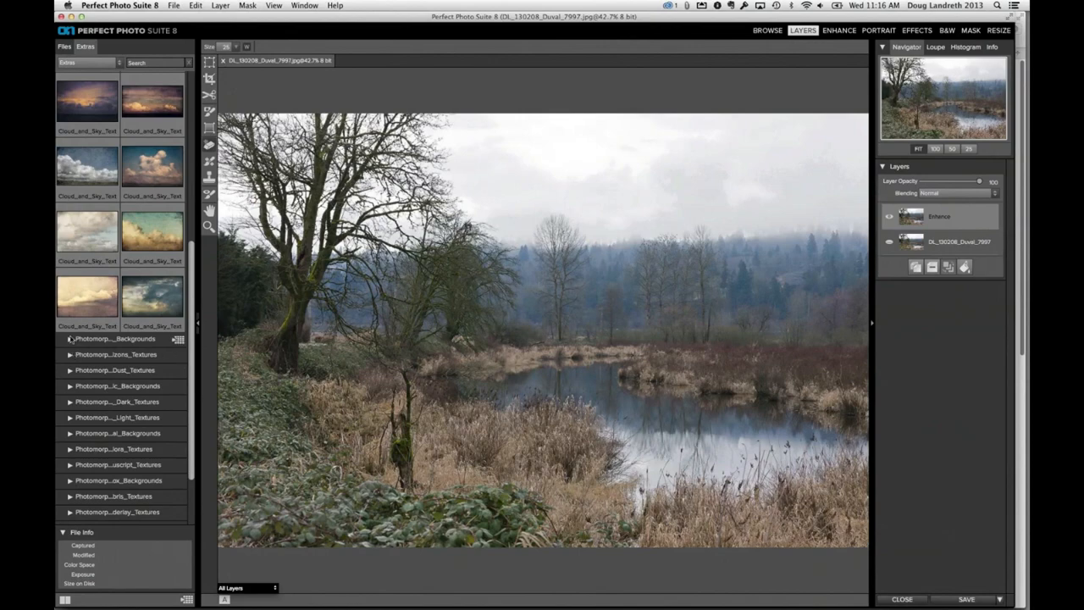
click(72, 339)
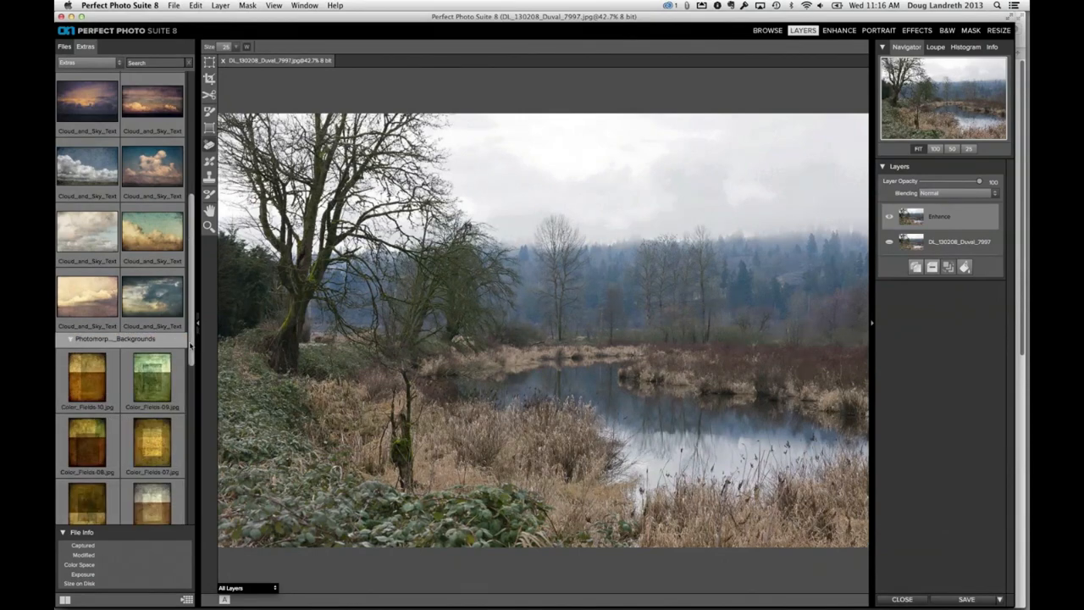
Widen the Extras library so the texture set names are readable and look through the Photomorphis sets
drag(192, 346, 192, 508)
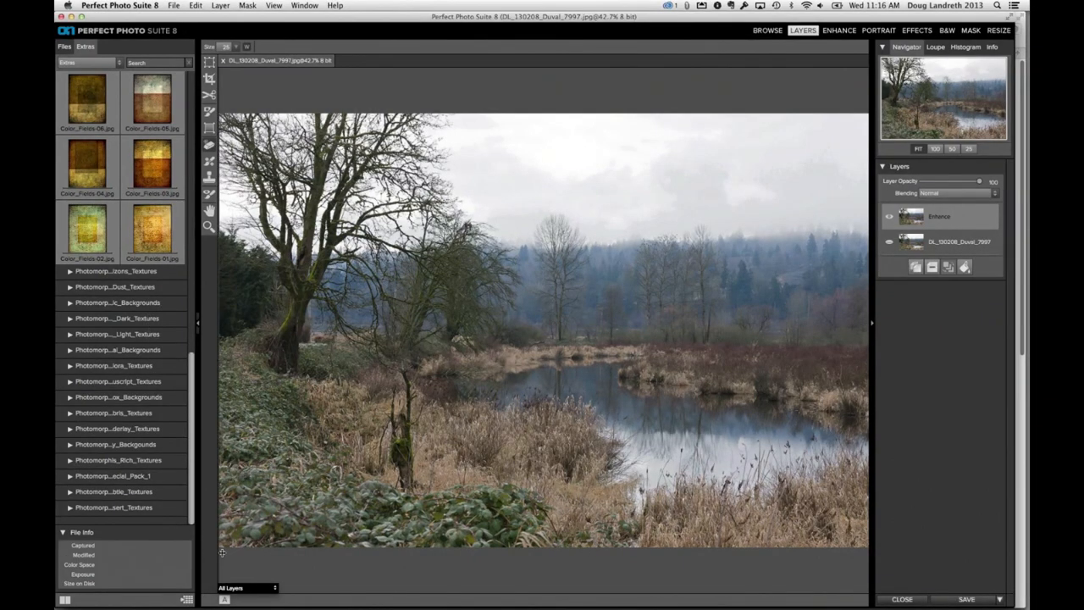
drag(199, 551, 237, 549)
scroll(198, 370, down, 5)
scroll(198, 370, down, 3)
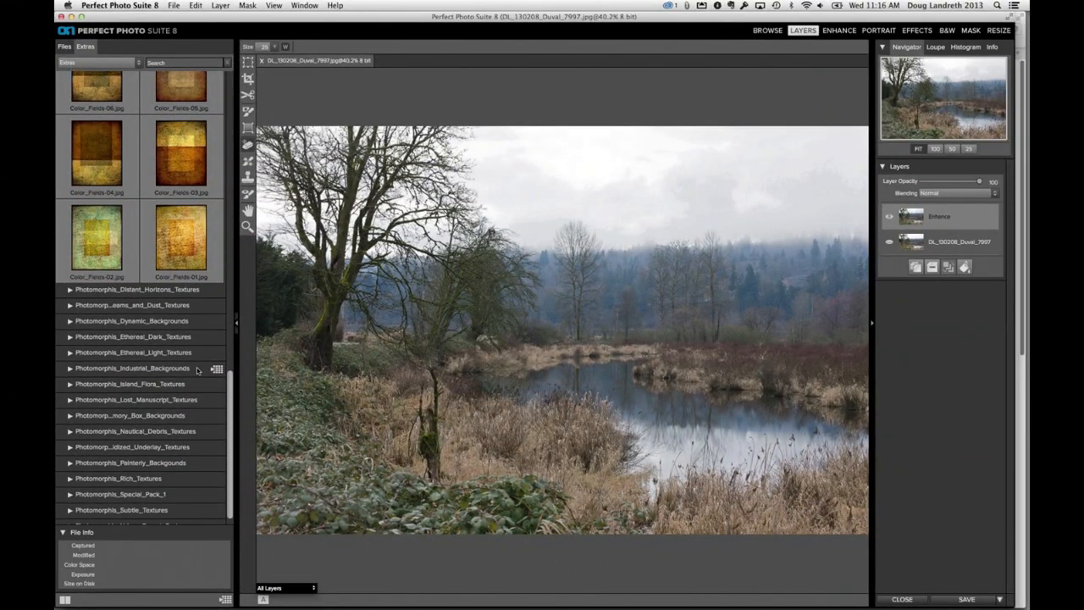
scroll(176, 417, up, 10)
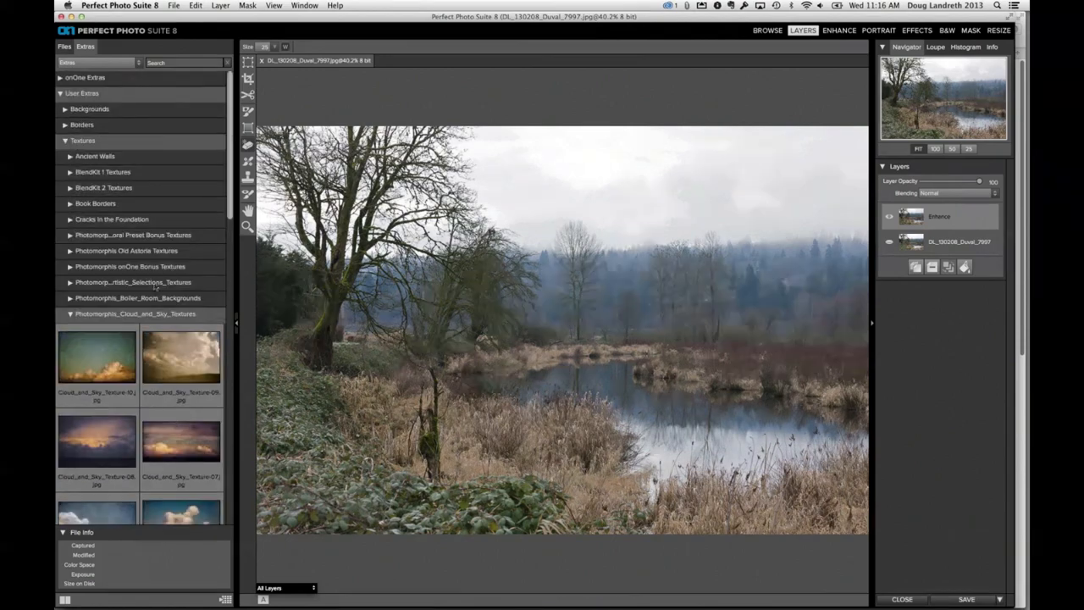
Expand the Photomorphis Artistic Selections textures and examine them as large thumbnails, from number 50 down to the thirties
click(87, 282)
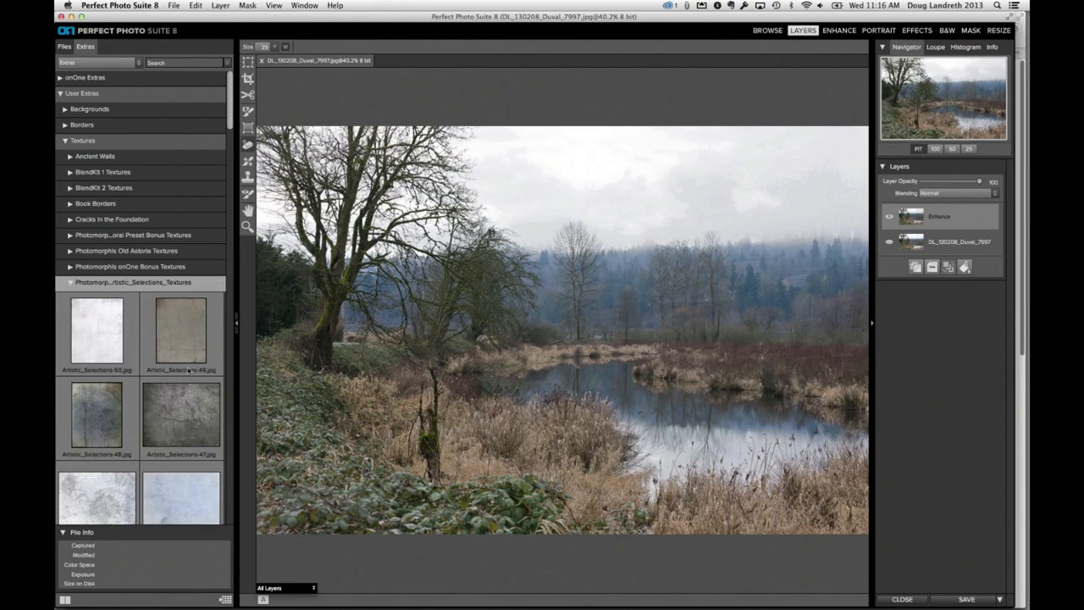
scroll(182, 339, down, 5)
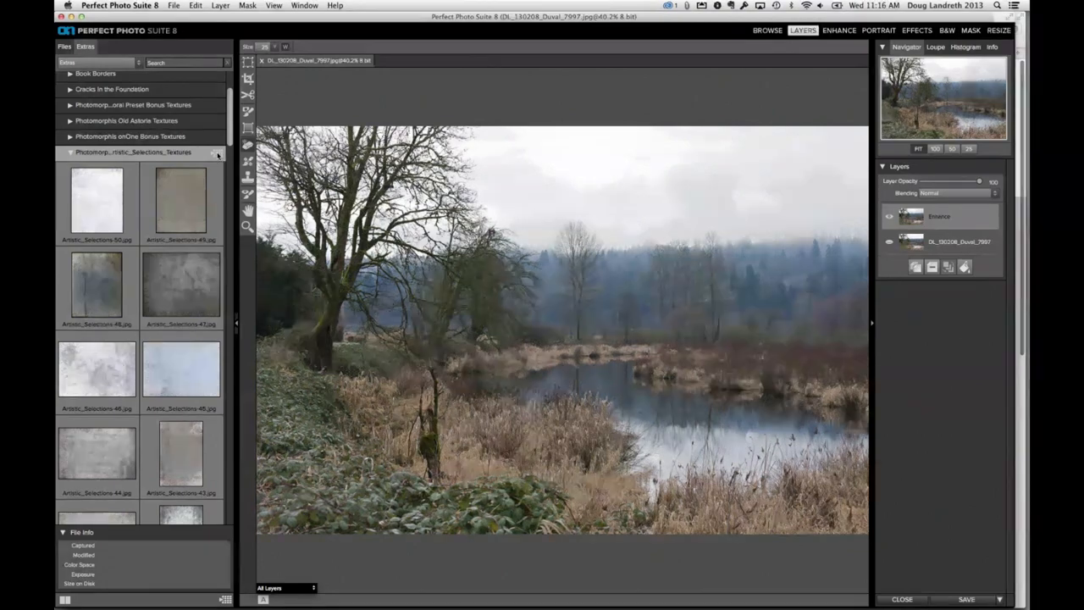
click(218, 155)
scroll(501, 358, down, 5)
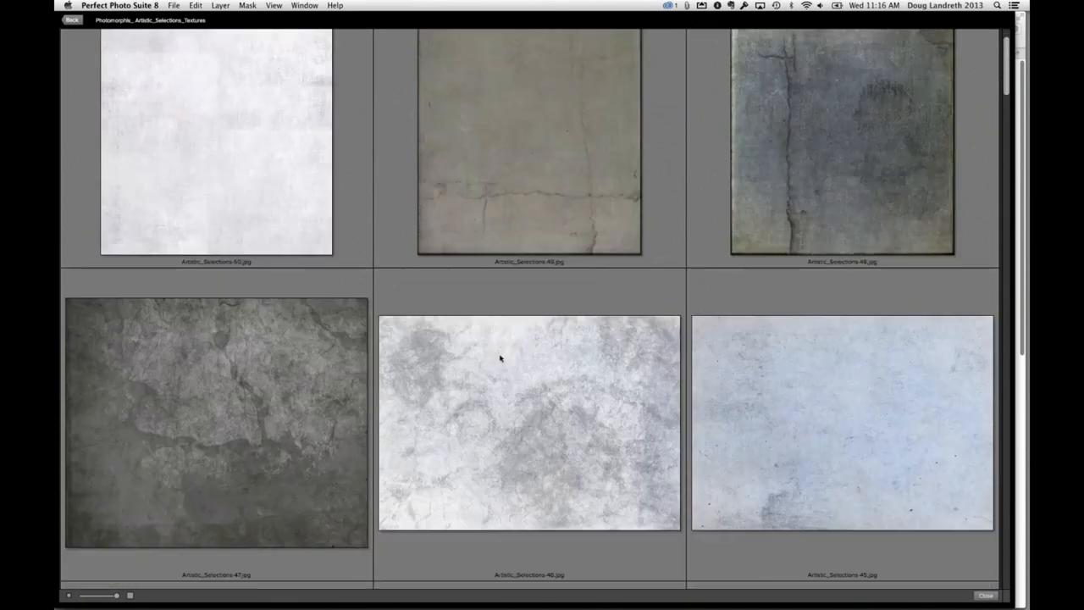
scroll(501, 358, down, 5)
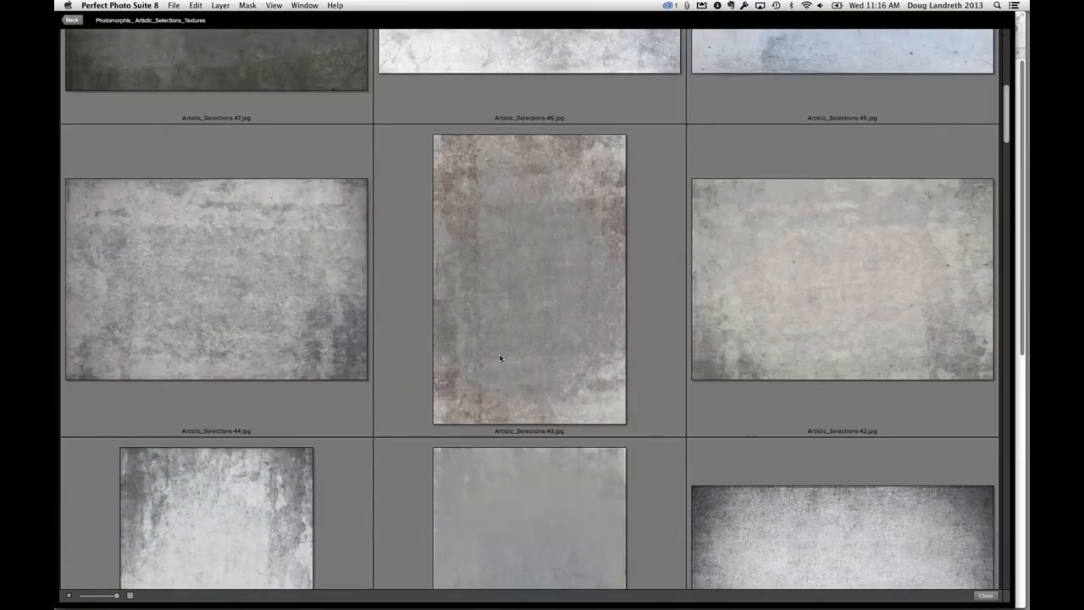
scroll(500, 358, down, 4)
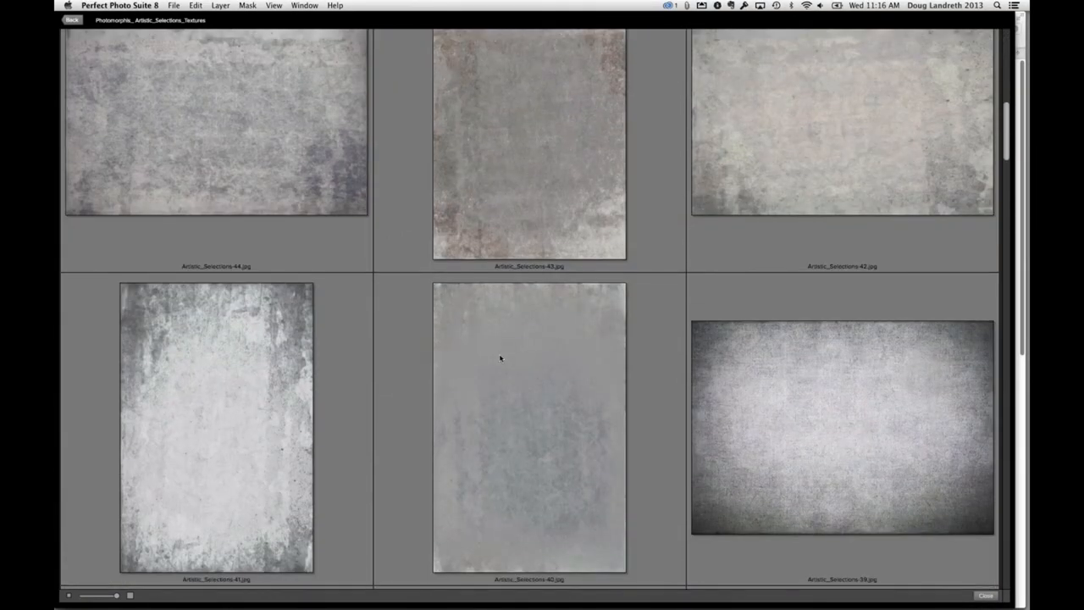
scroll(501, 358, down, 3)
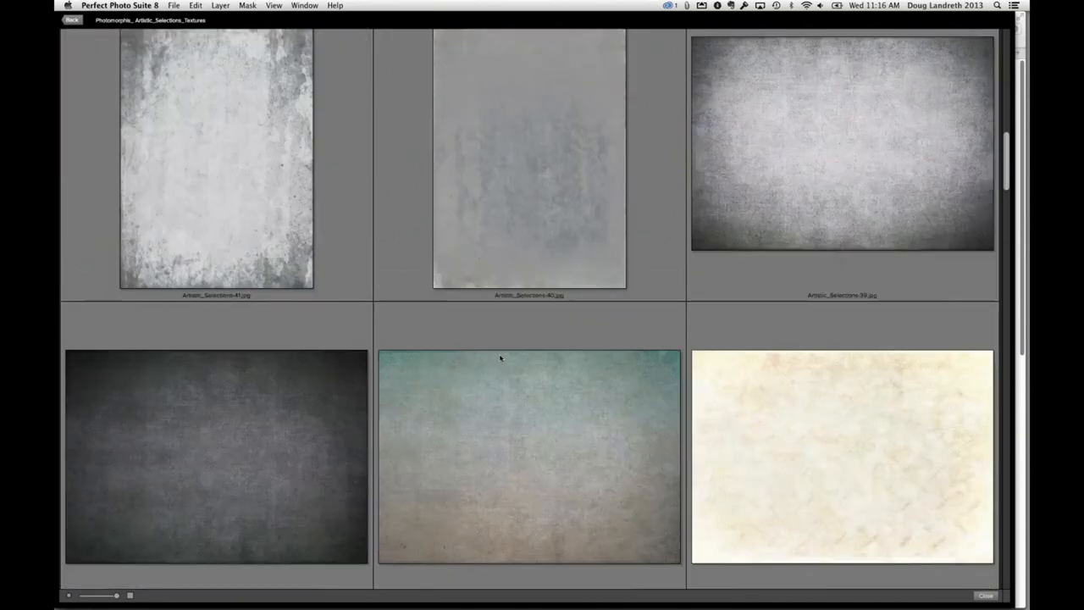
scroll(500, 358, up, 5)
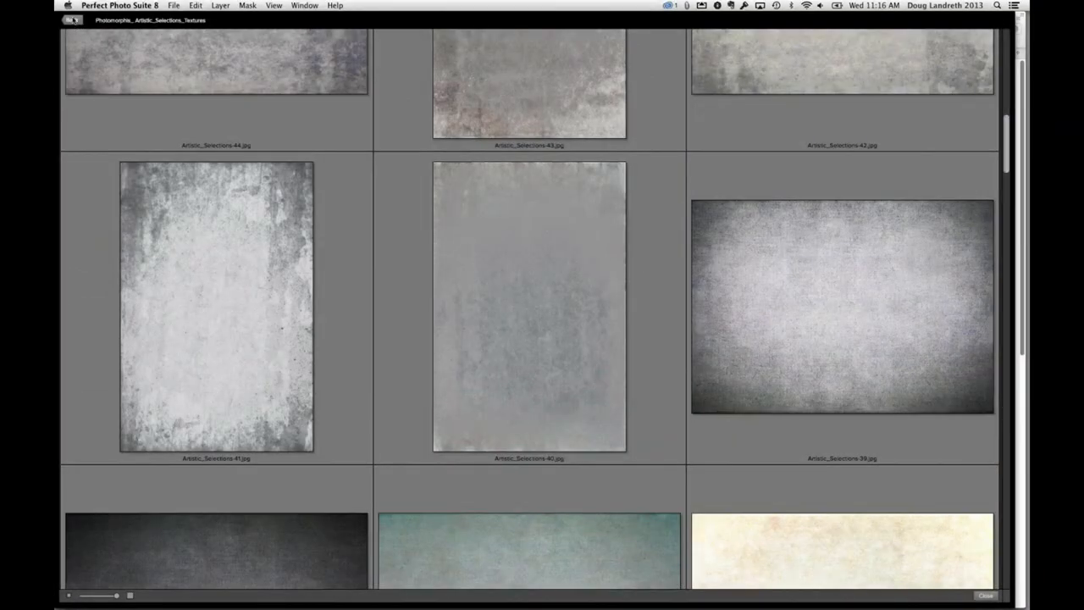
click(72, 19)
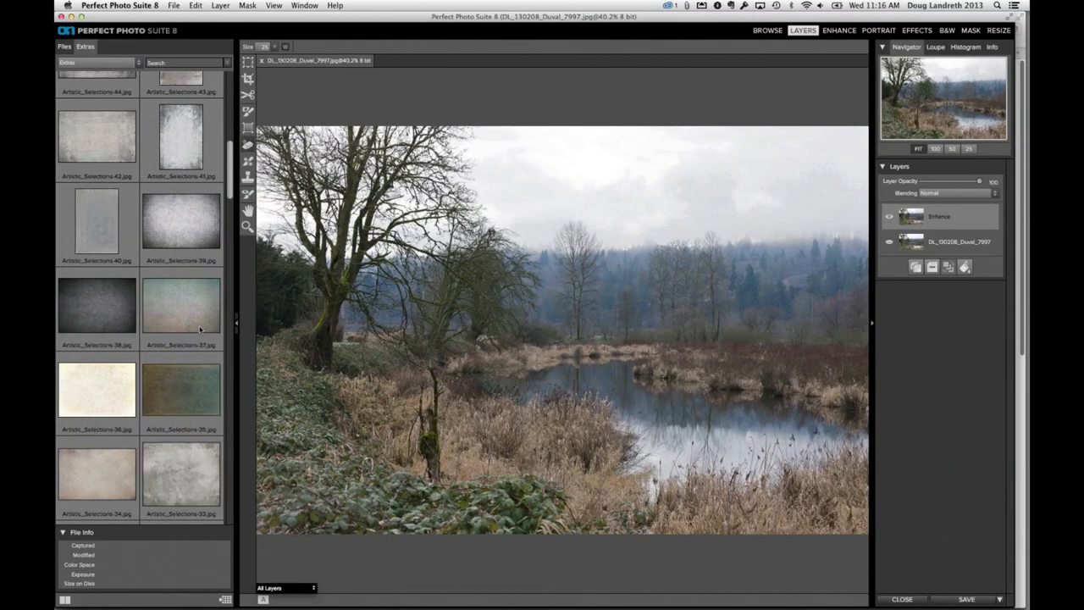
Add the Artistic_Selections-42.jpg texture to the pond photo as a layer and hide the Extras library
scroll(200, 329, up, 5)
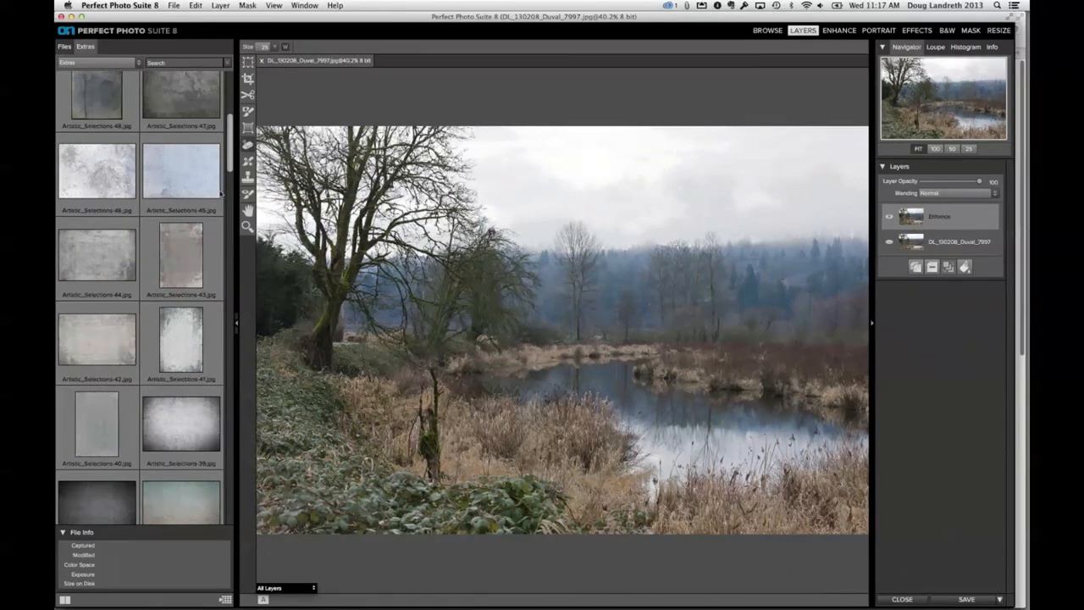
click(106, 342)
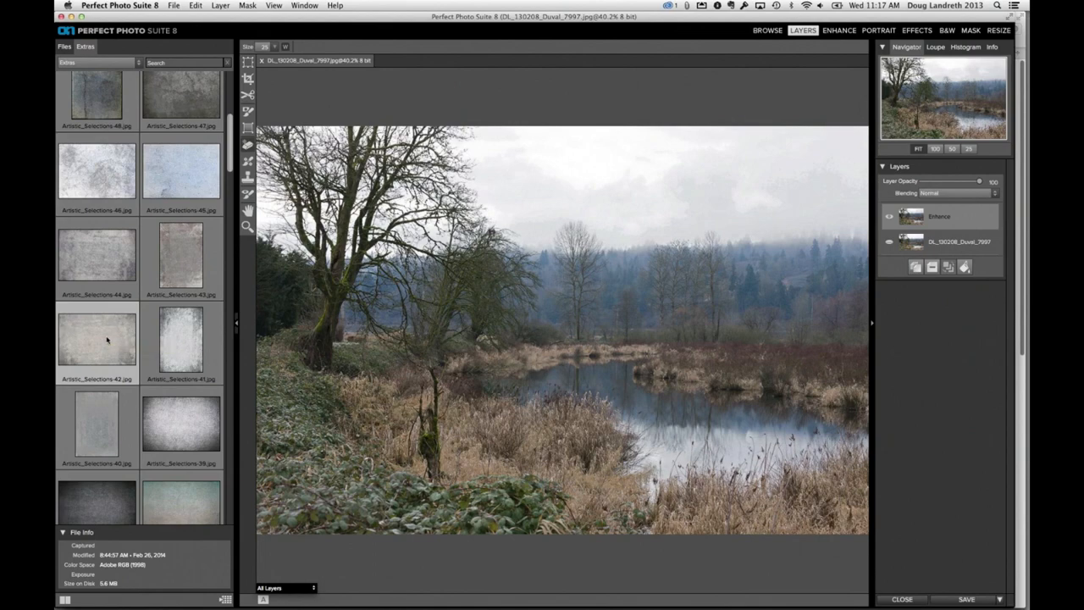
drag(107, 341, 548, 306)
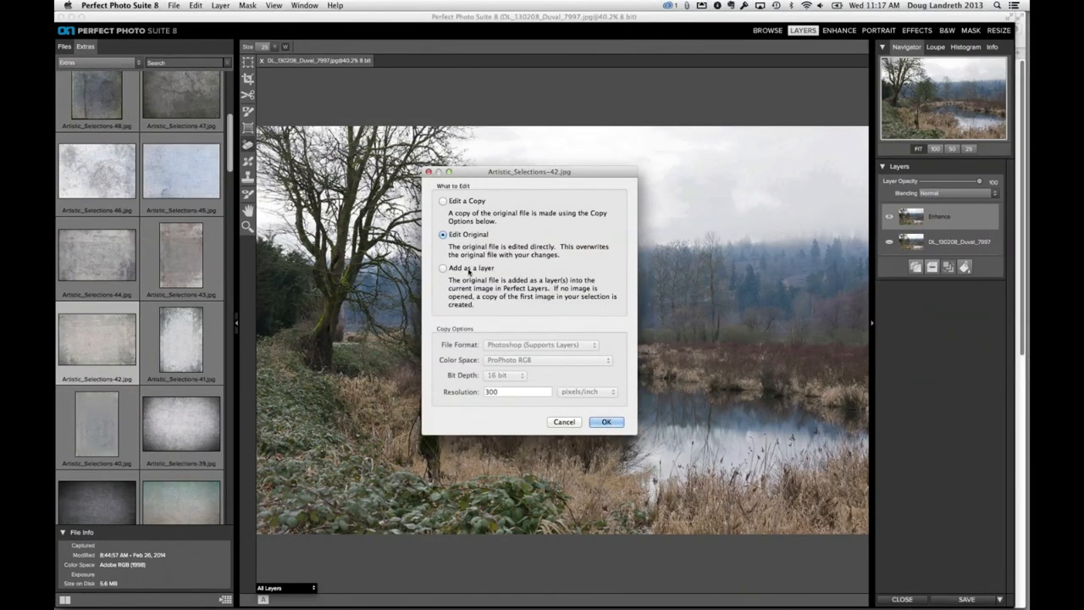
click(469, 270)
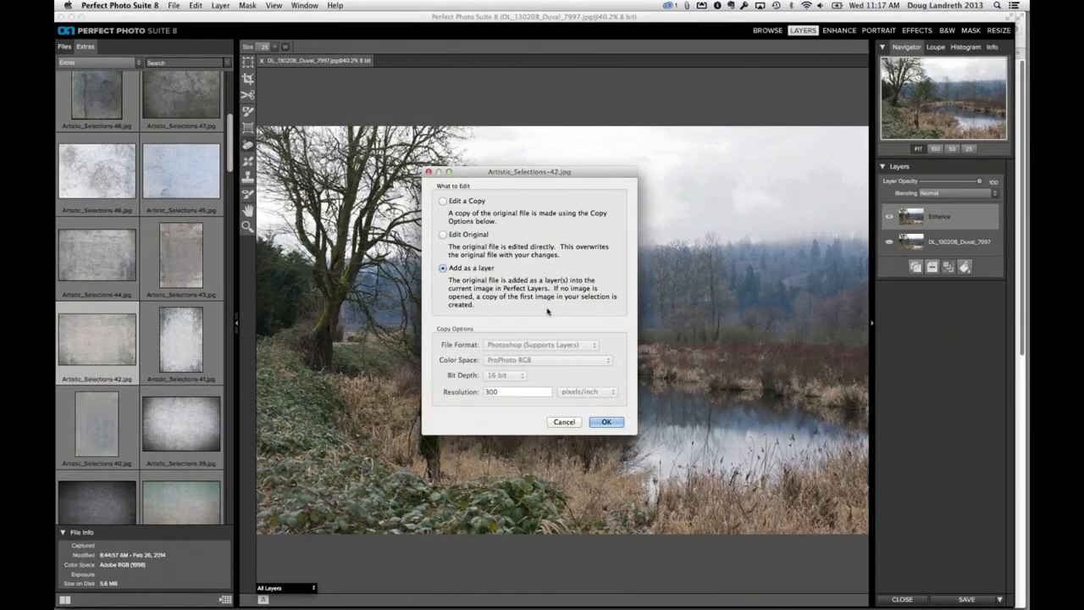
click(607, 421)
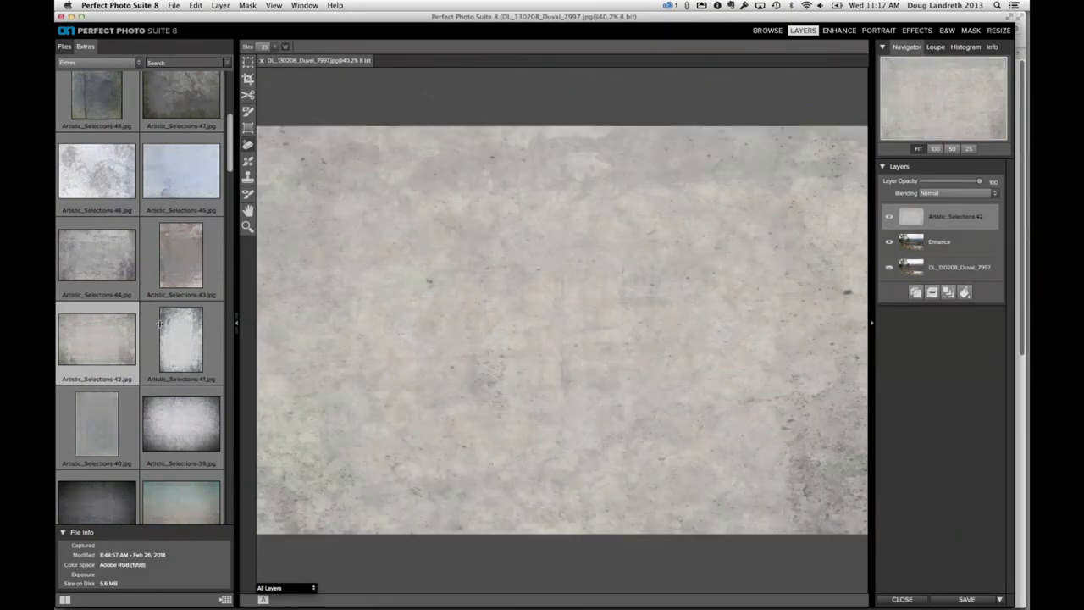
drag(159, 325, 66, 322)
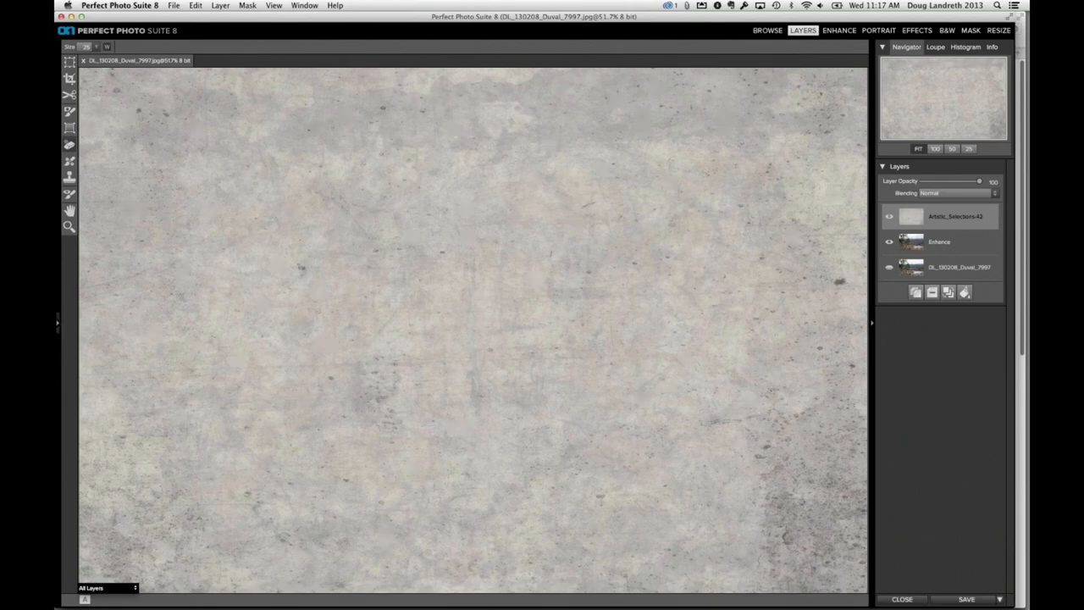
Transform the Artistic_Selections-42 layer from its corners and make it fill the 3000 by 2000 canvas
key(super+minus)
key(super+minus)
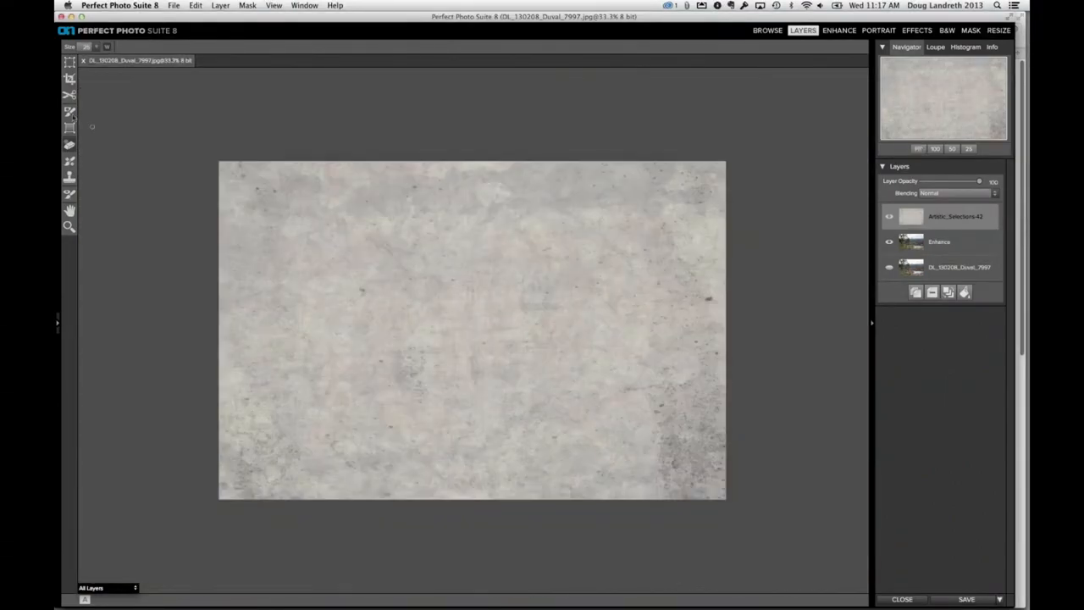
click(70, 63)
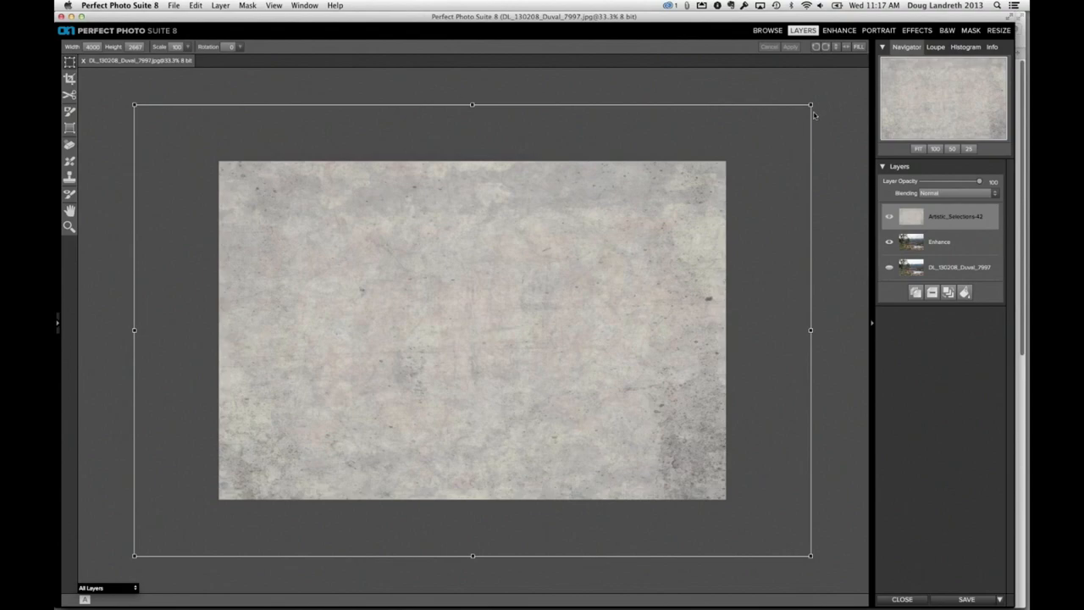
drag(815, 107, 730, 157)
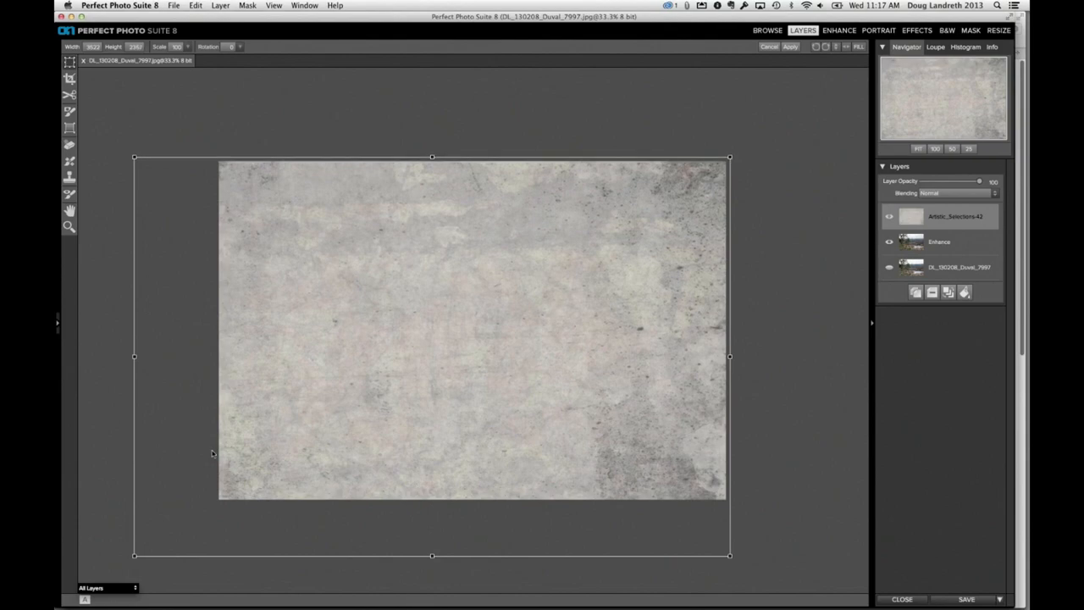
drag(138, 558, 218, 509)
click(859, 49)
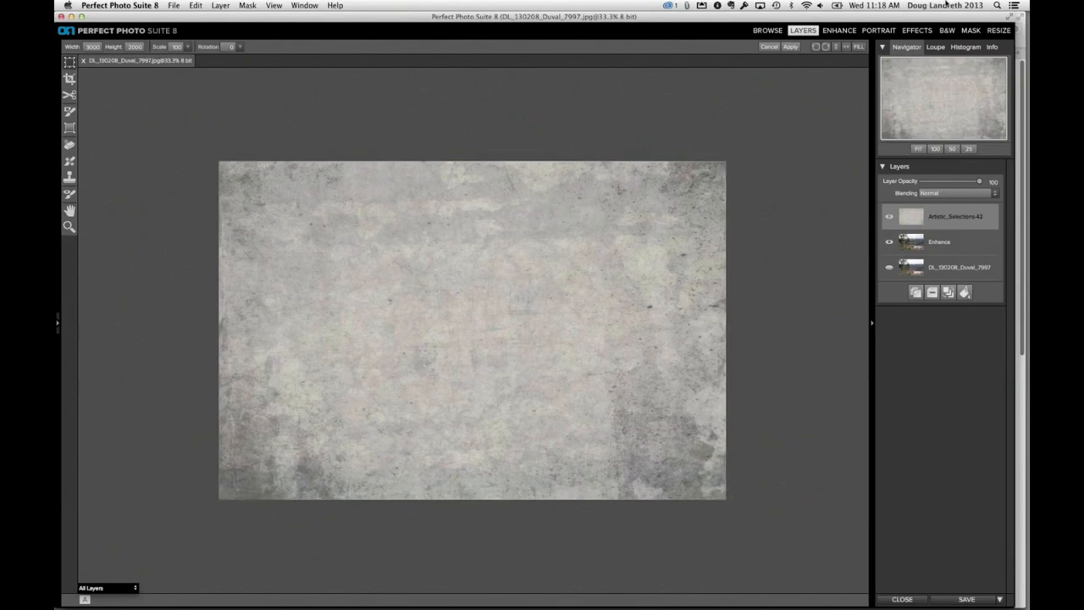
Flip the Artistic_Selections-42 layer vertically and horizontally and set its blending mode to Multiply
click(837, 48)
click(846, 47)
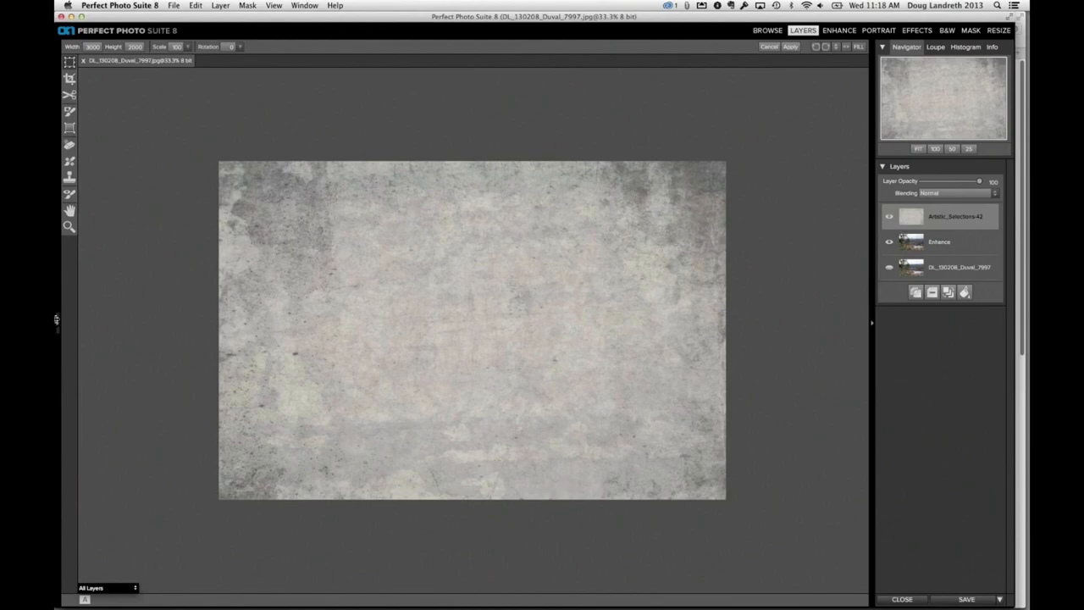
mouse_move(57, 319)
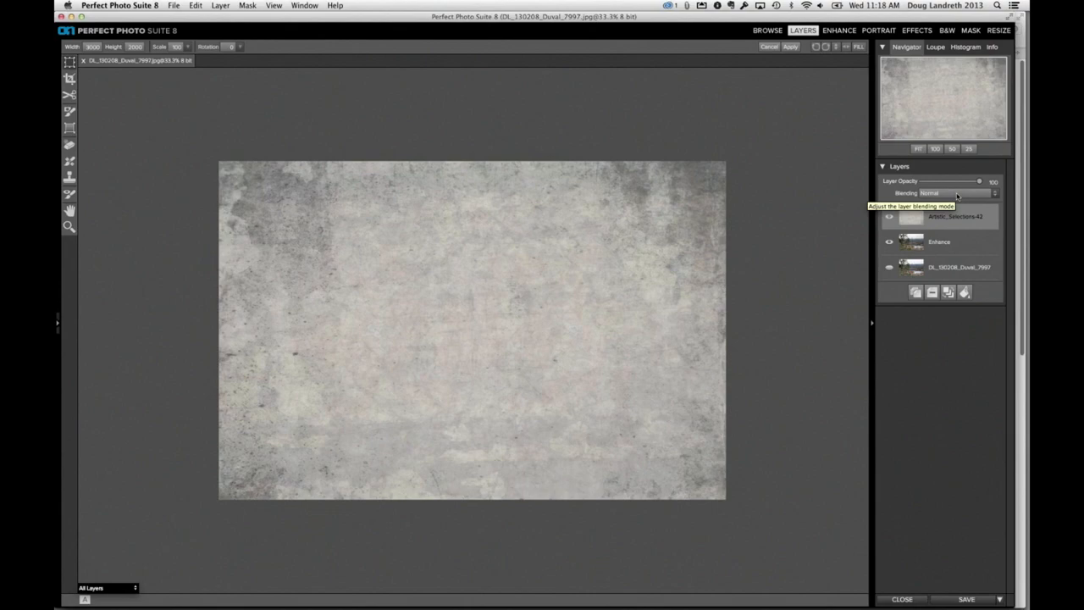
click(958, 195)
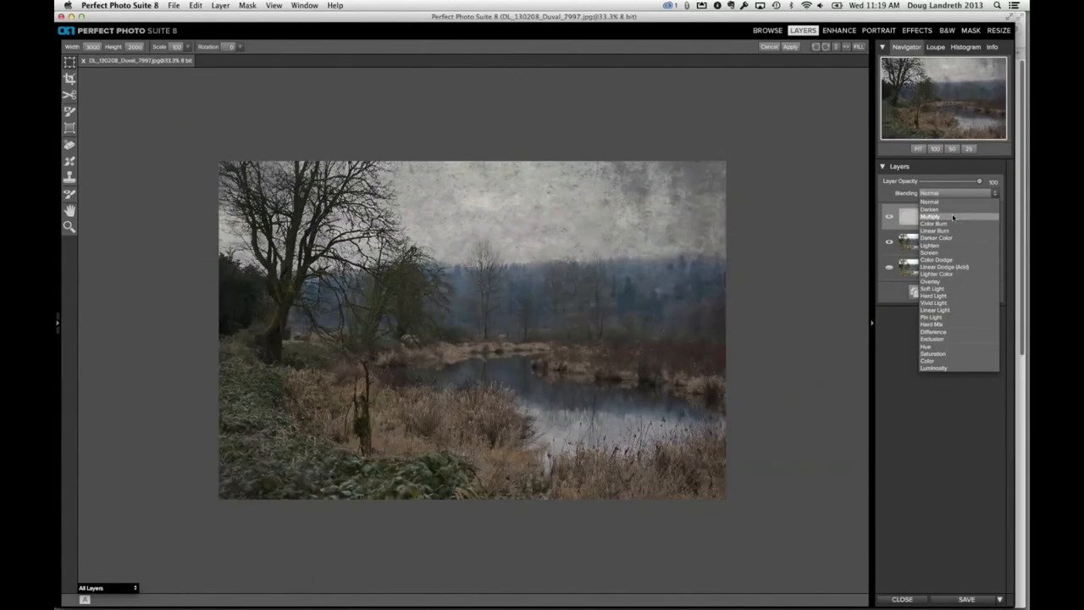
click(953, 218)
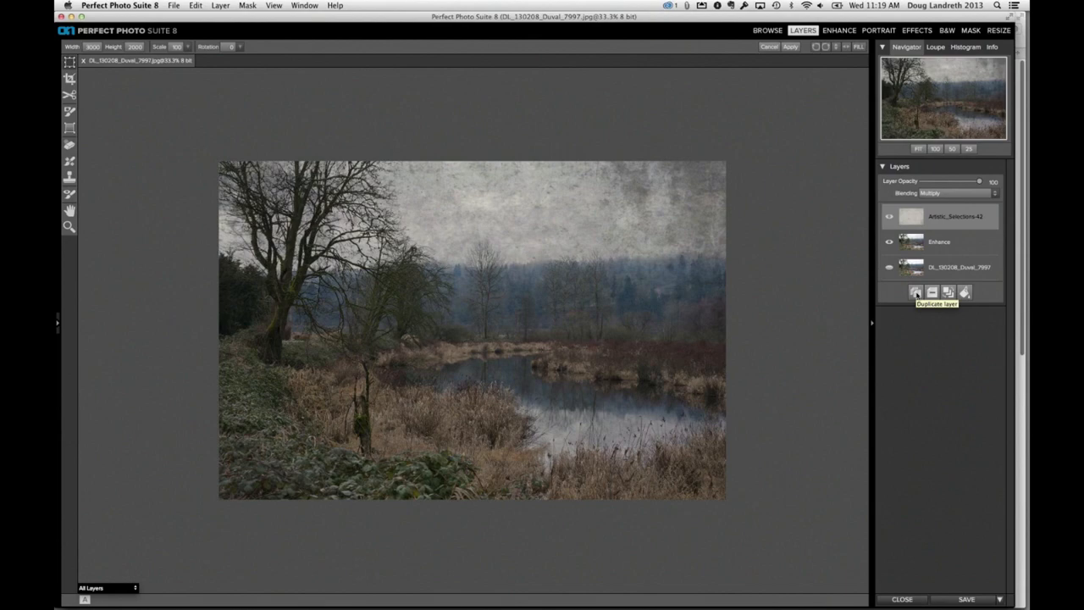
Duplicate the texture layer, applying its pending transform, and flip the copy horizontally and vertically
click(916, 293)
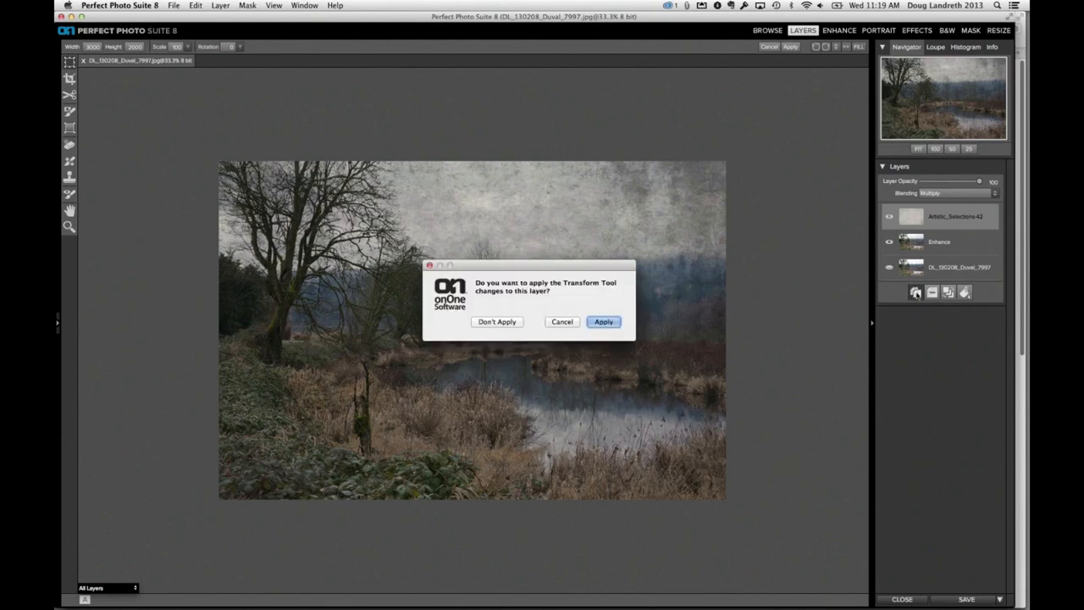
click(609, 321)
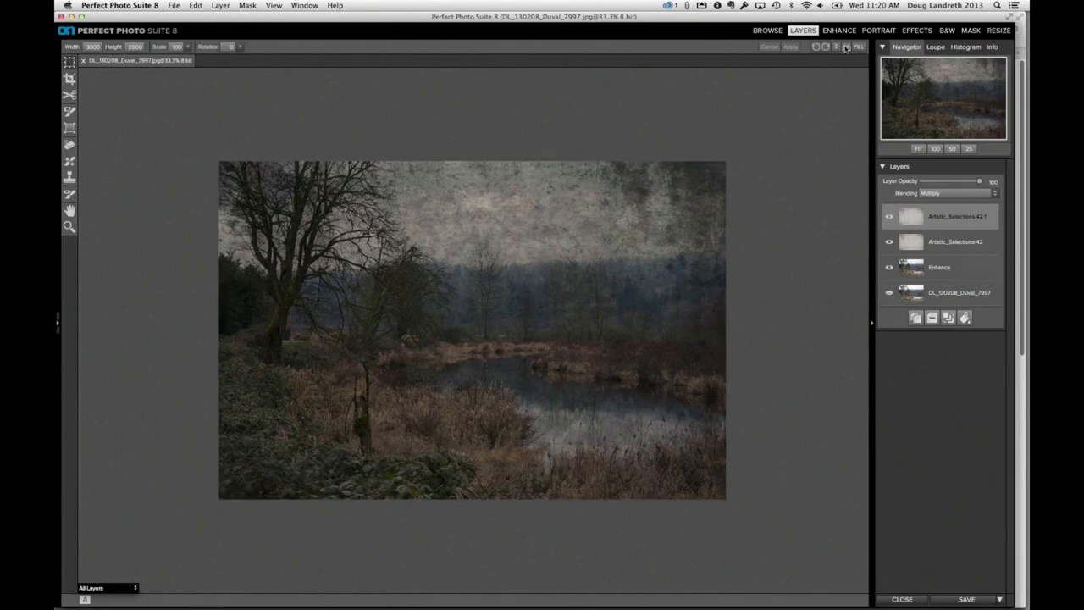
click(847, 48)
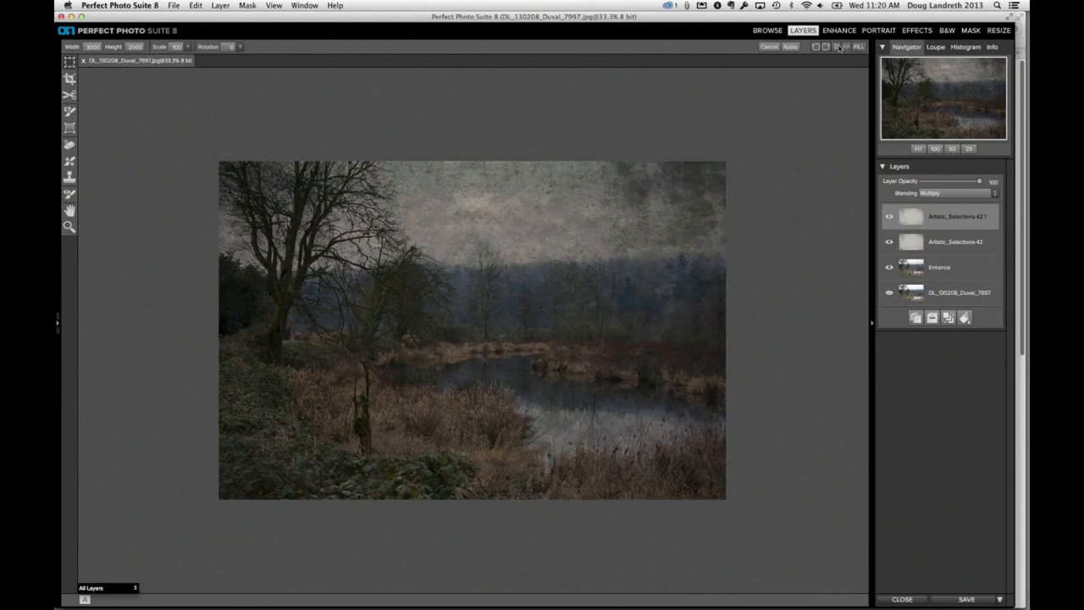
click(837, 46)
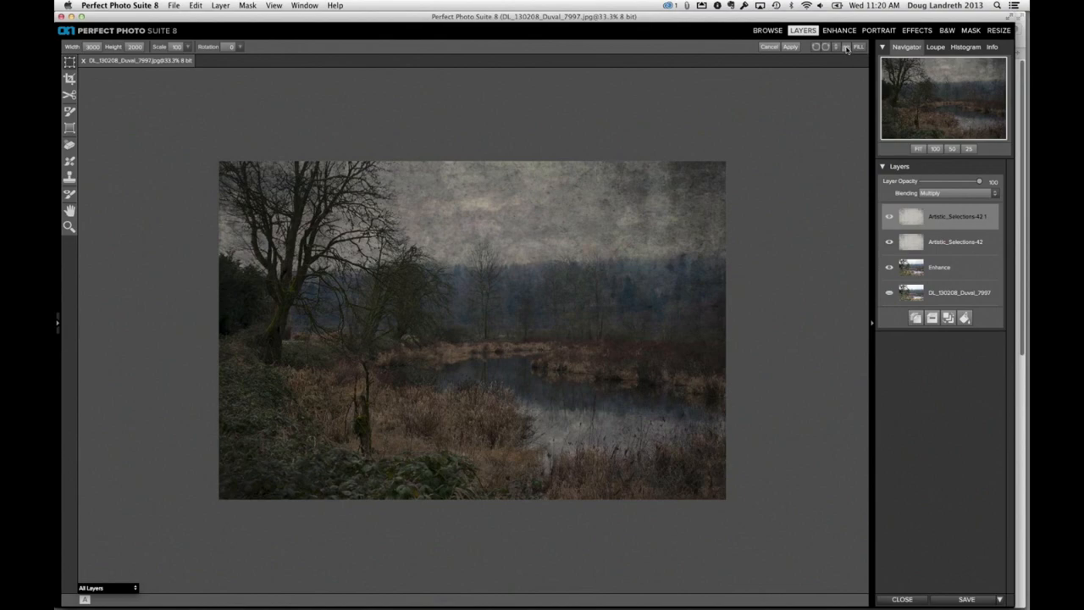
Flip the duplicate Artistic_Selections-42 texture layer horizontally once more and apply its pending transform
click(846, 48)
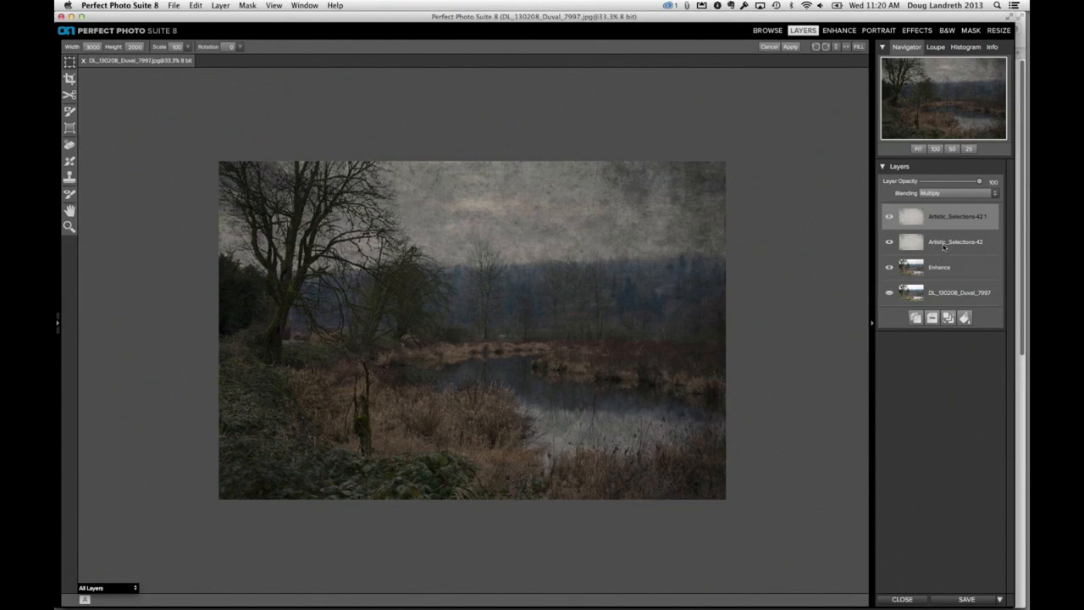
click(944, 246)
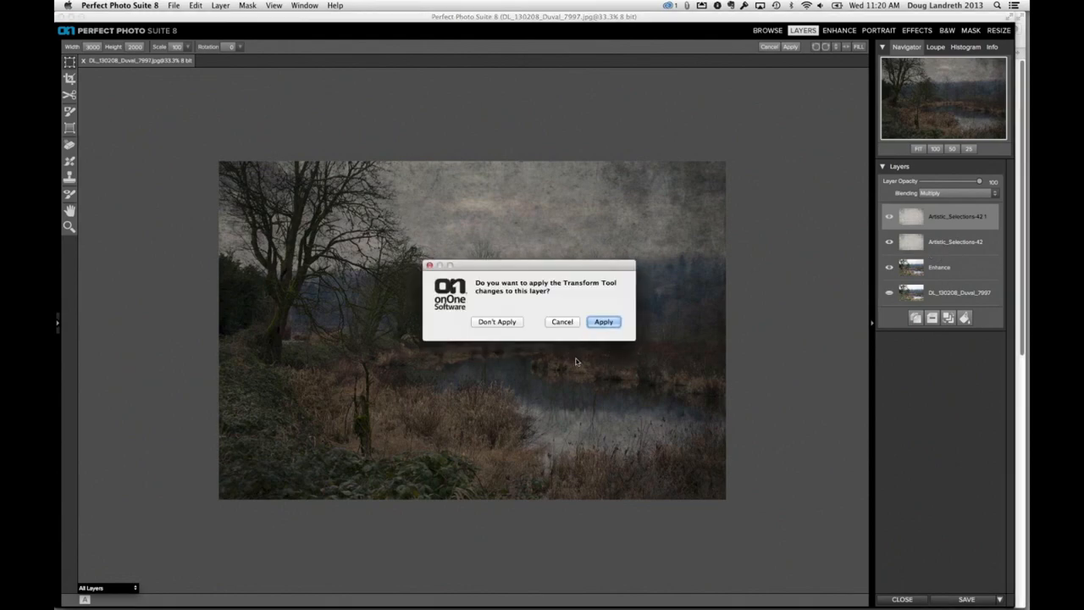
click(598, 328)
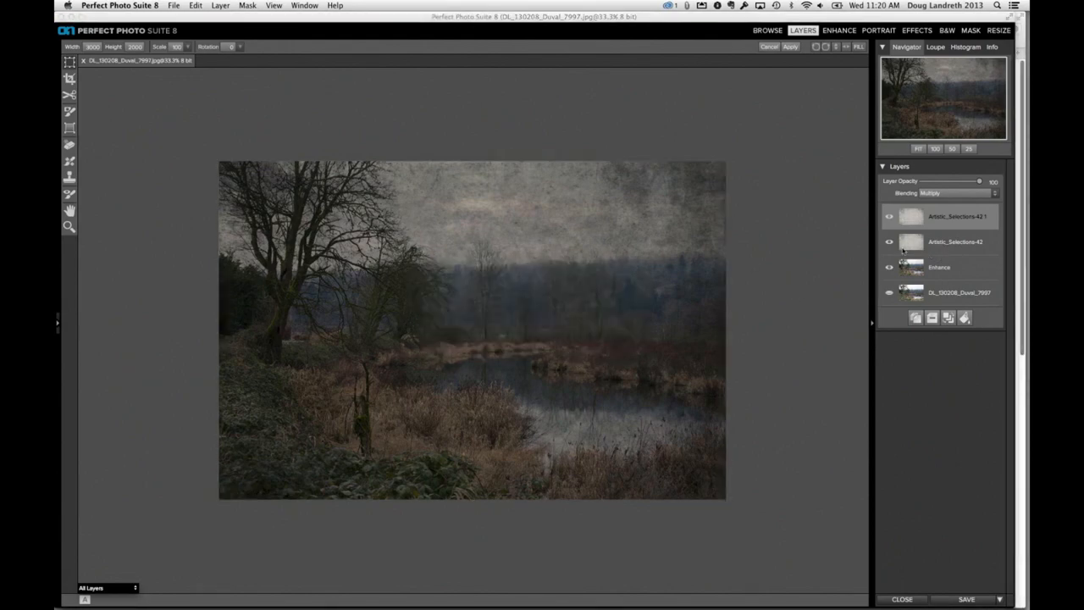
Merge the two Artistic_Selections-42 layers and set the merged layer's blending mode to Multiply
shift+click(940, 243)
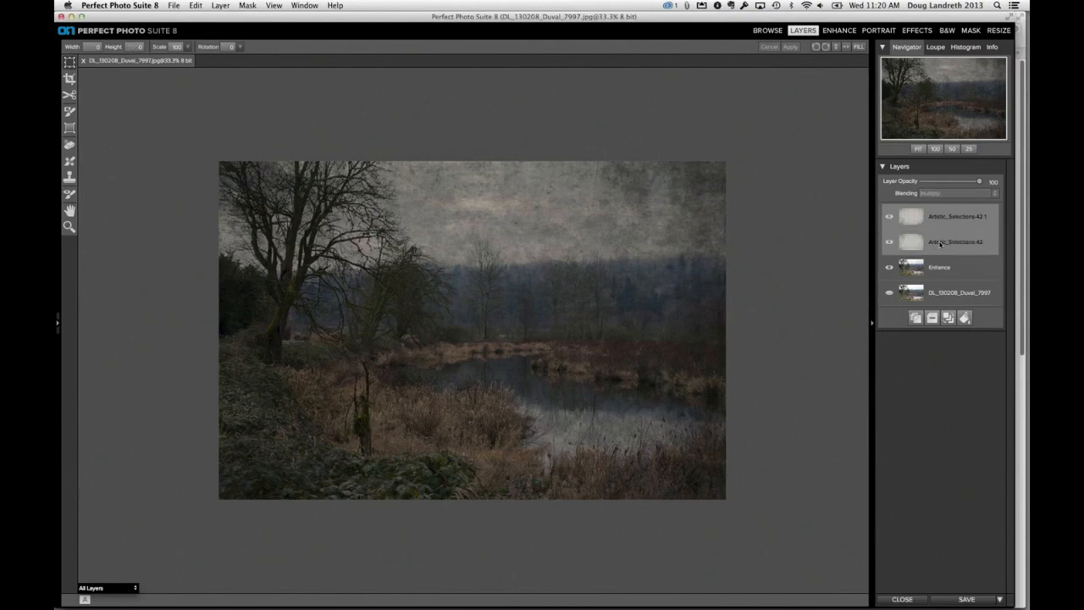
click(950, 319)
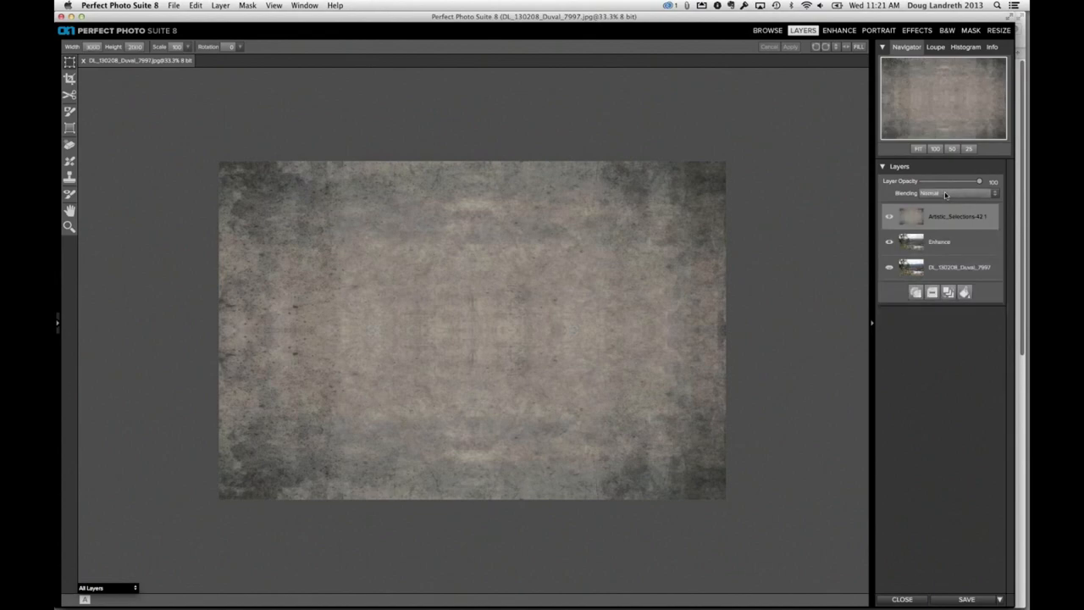
click(946, 194)
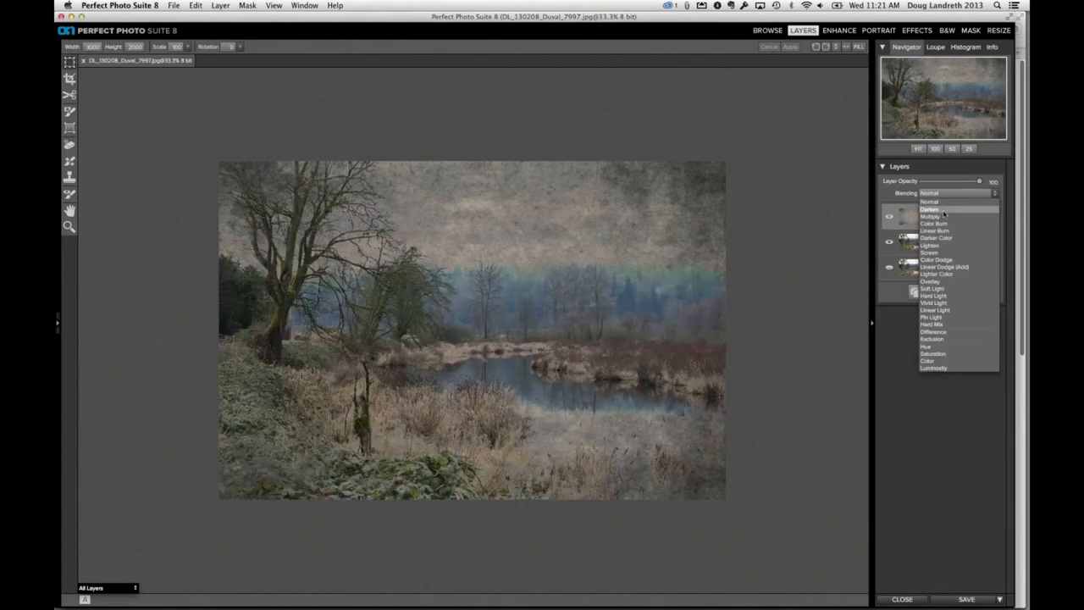
click(932, 216)
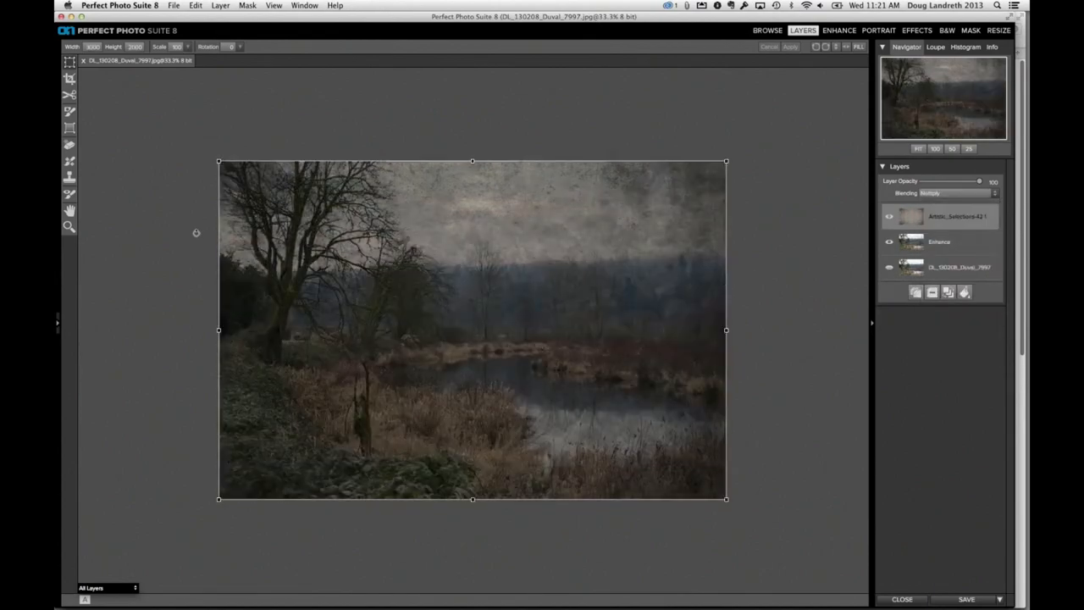
Reopen the Extras library and add the Artistic_Selections-19.jpg texture to the pond photo as a layer
click(58, 323)
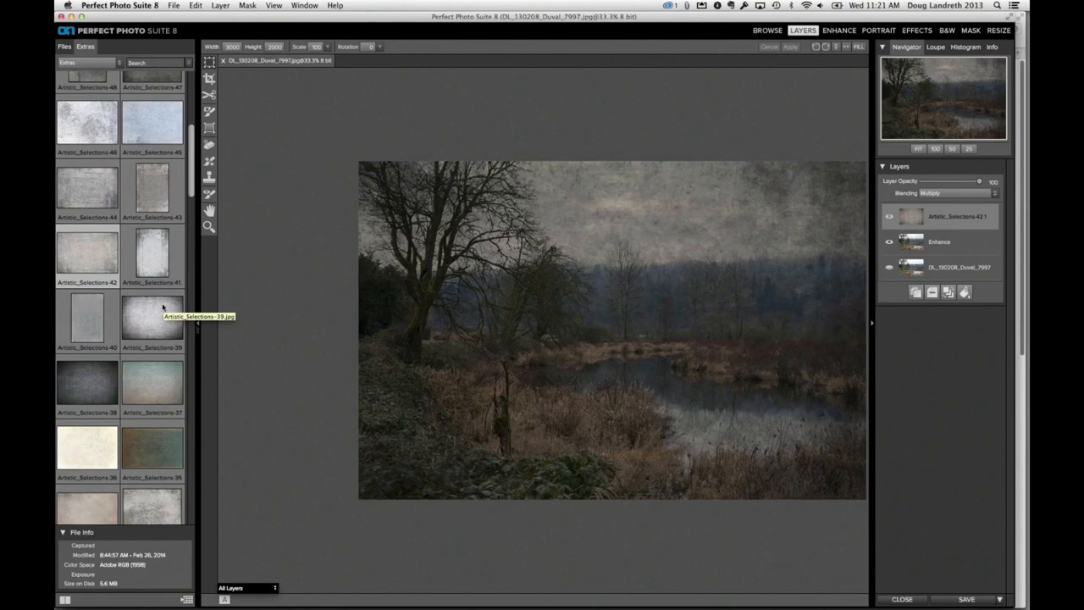
scroll(163, 306, down, 3)
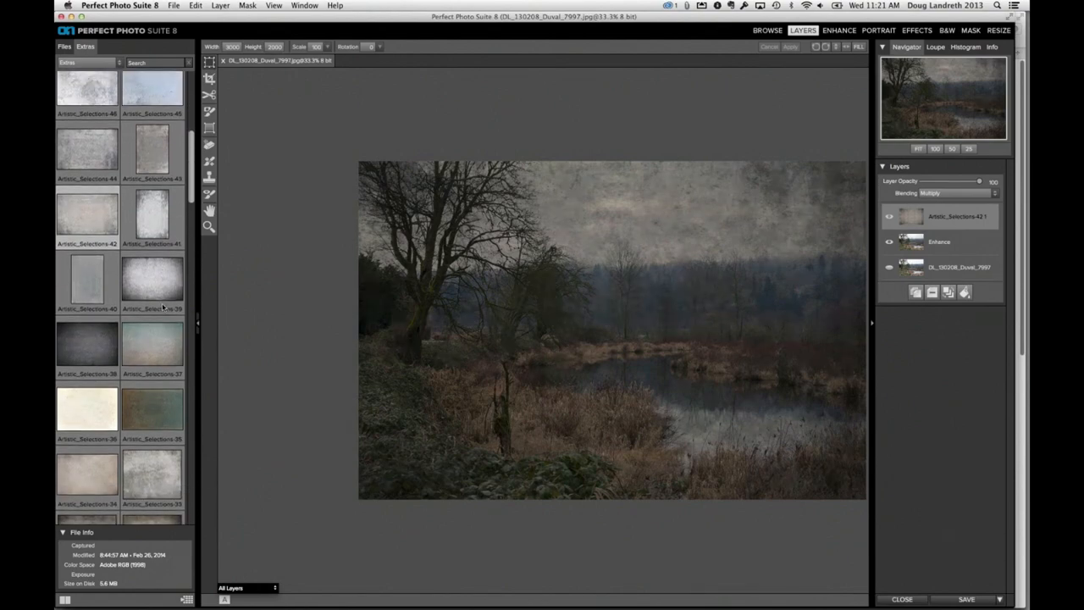
scroll(138, 366, down, 10)
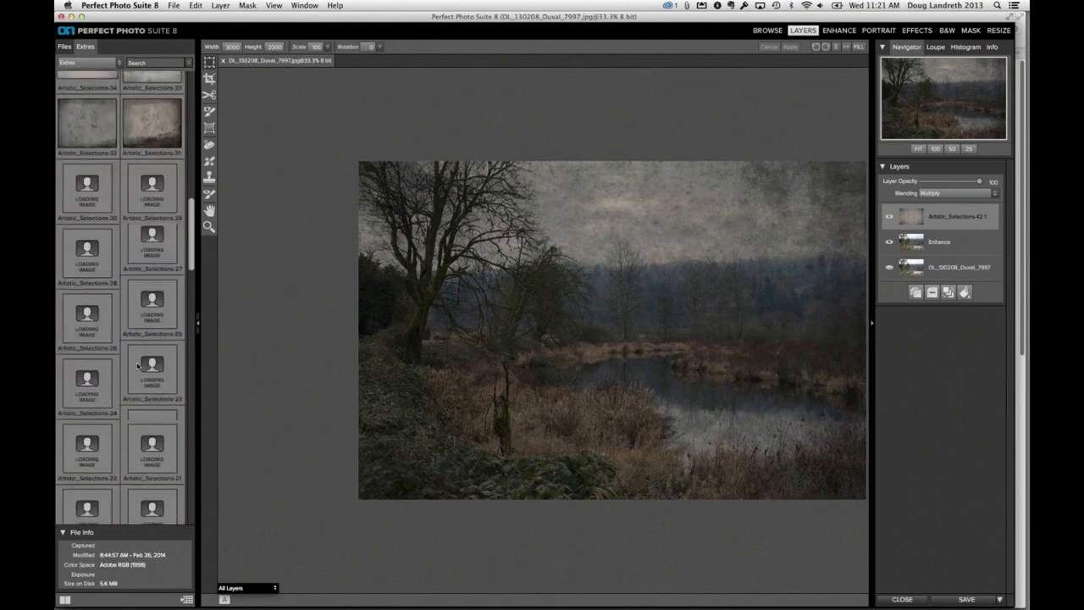
scroll(140, 394, up, 2)
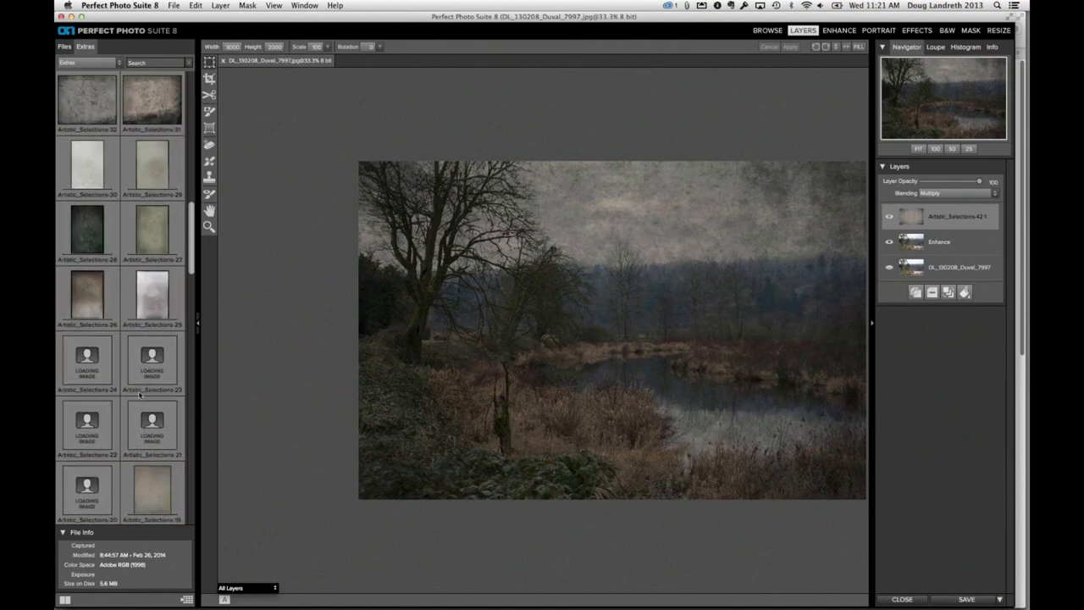
scroll(140, 394, down, 3)
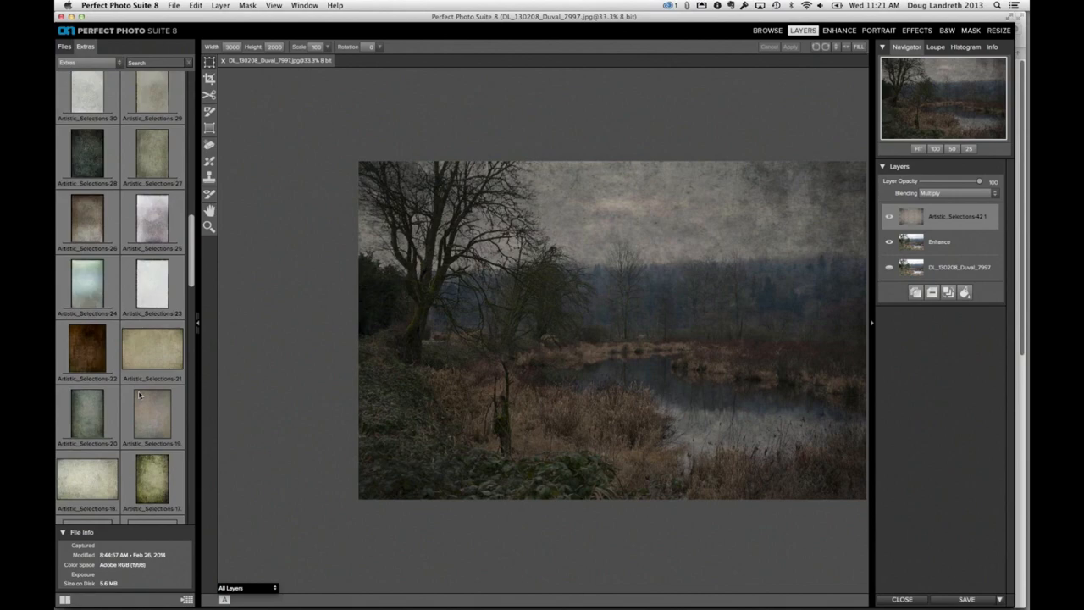
scroll(140, 395, down, 2)
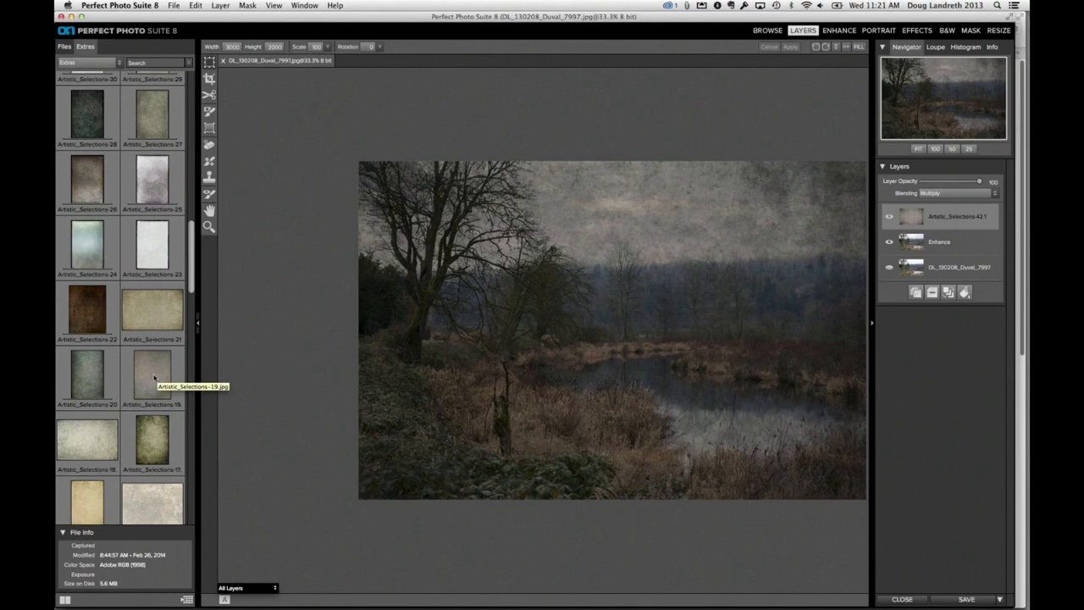
click(155, 379)
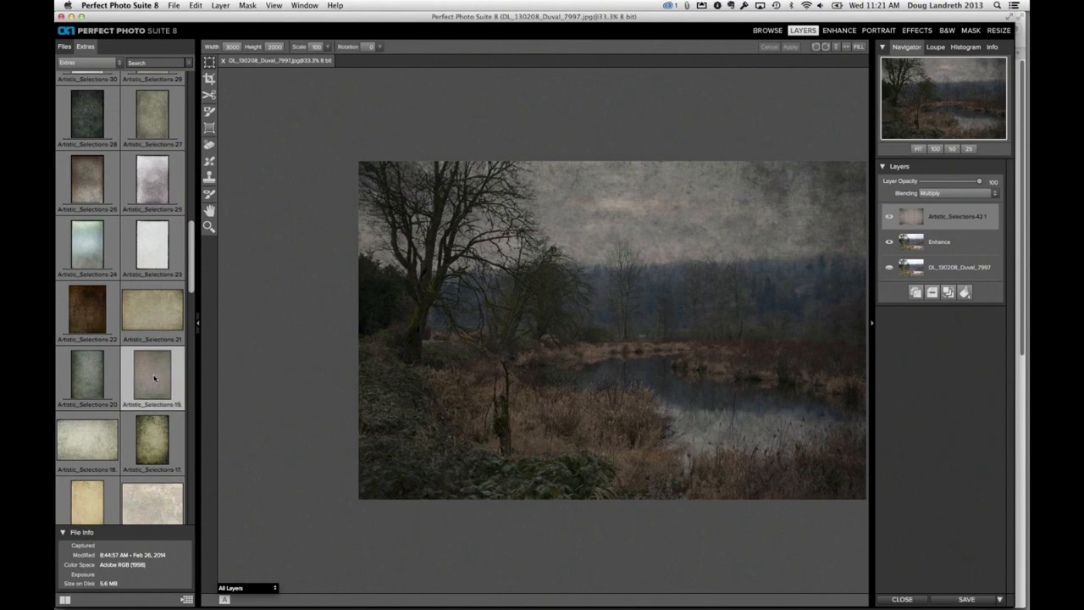
drag(154, 379, 631, 309)
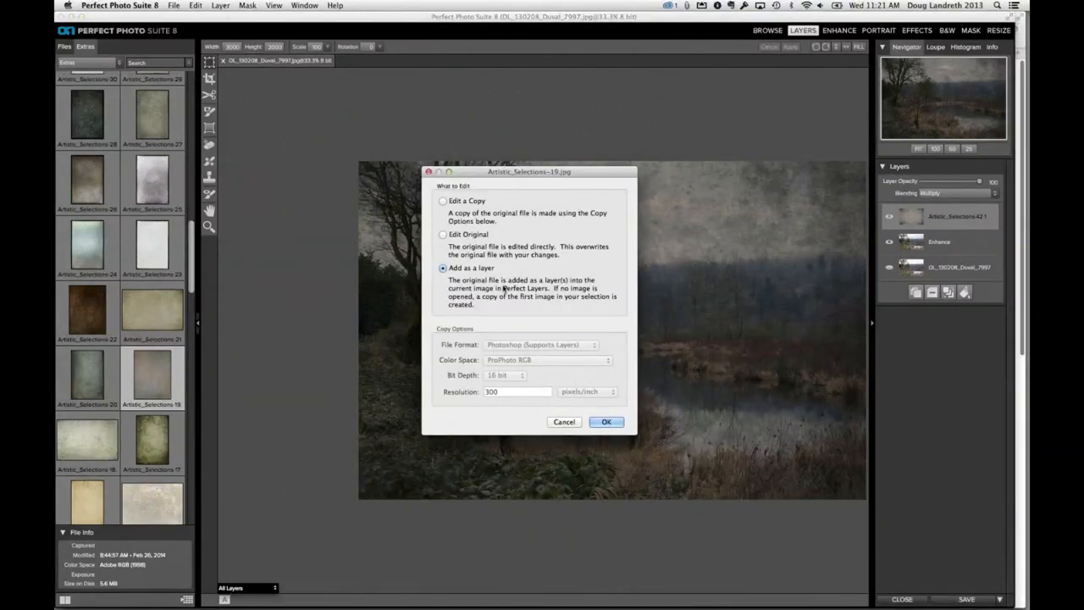
click(607, 423)
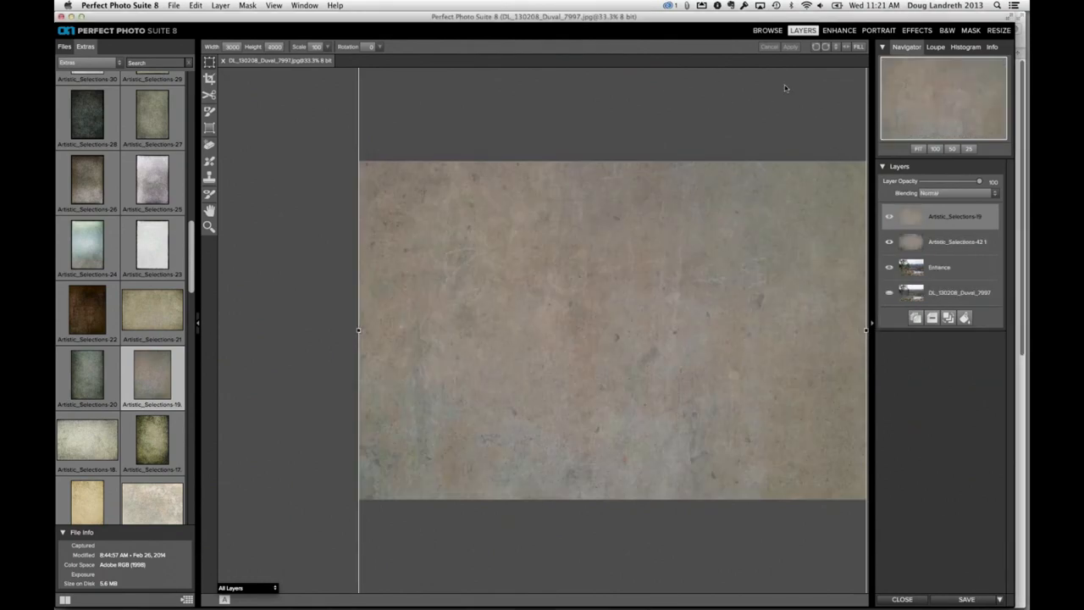
Rotate the Artistic_Selections-19 layer 90 degrees clockwise, resize it from its corners to cover the whole photo, and apply the transform
click(920, 150)
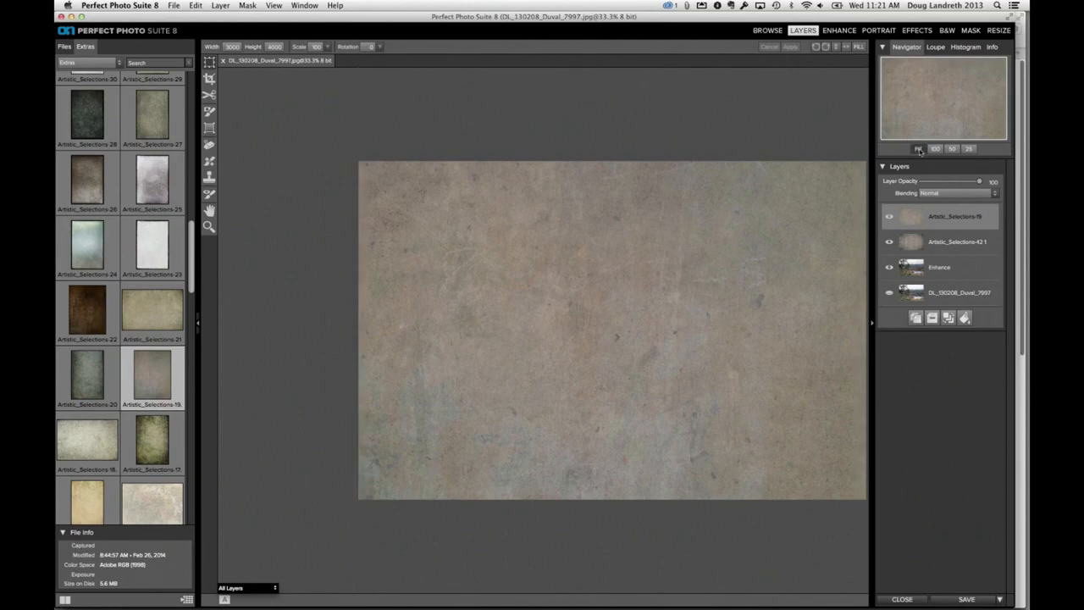
key(super+minus)
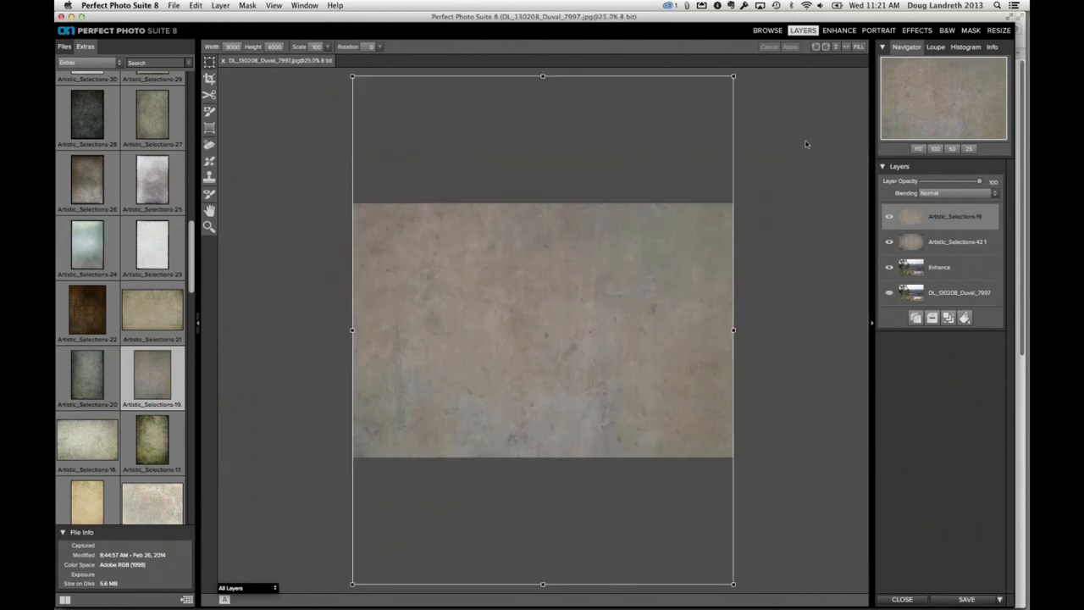
click(816, 46)
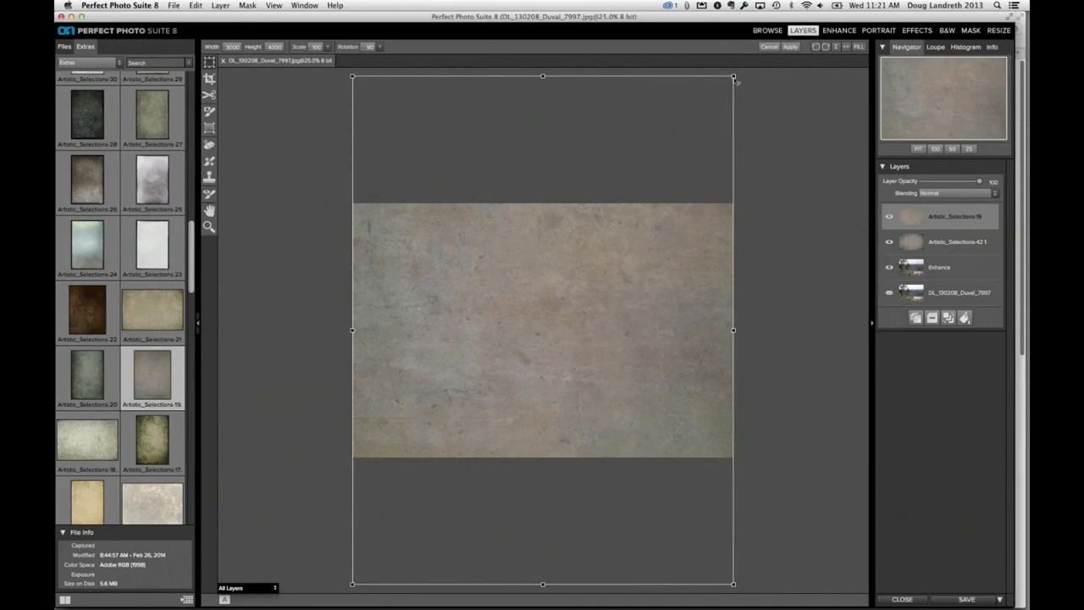
drag(735, 78, 742, 125)
click(859, 47)
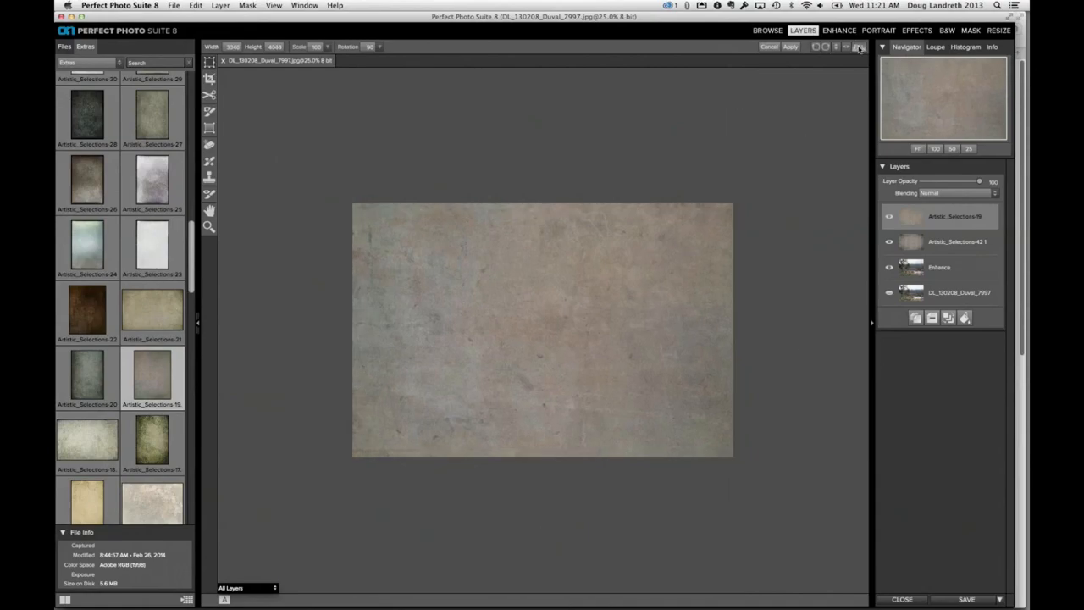
drag(697, 218, 734, 204)
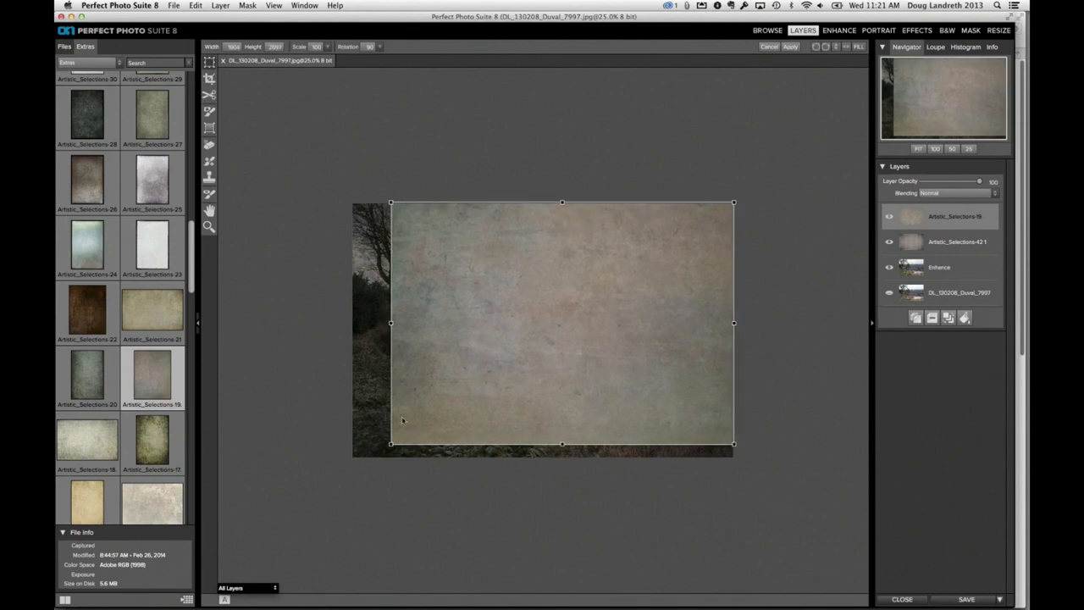
drag(391, 445, 351, 458)
click(790, 47)
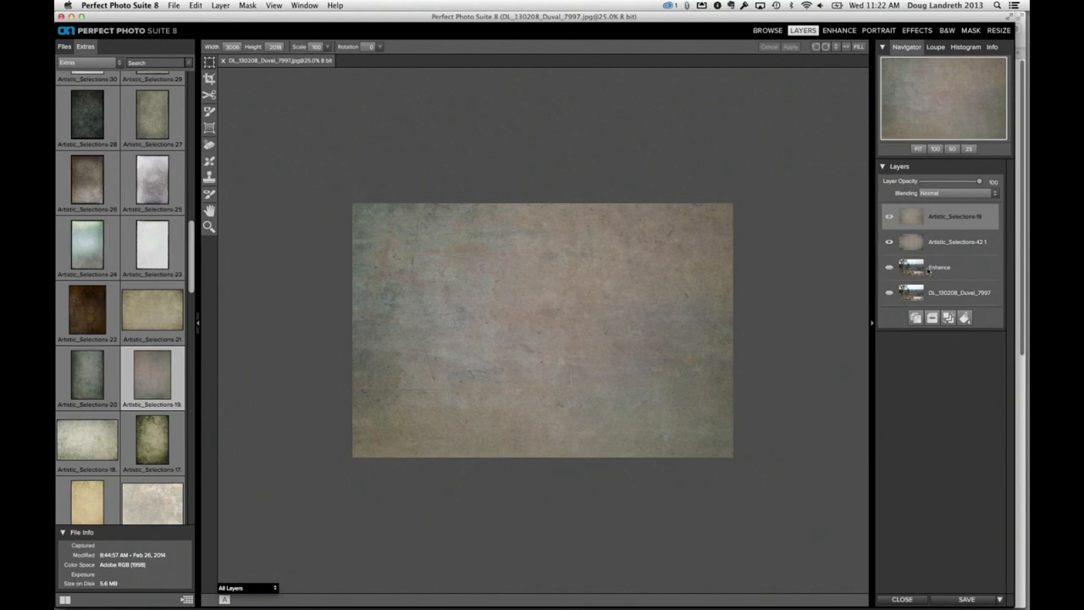
Set the Artistic_Selections-19 layer's blending mode to Hard Light and flip the layer horizontally and vertically
click(949, 194)
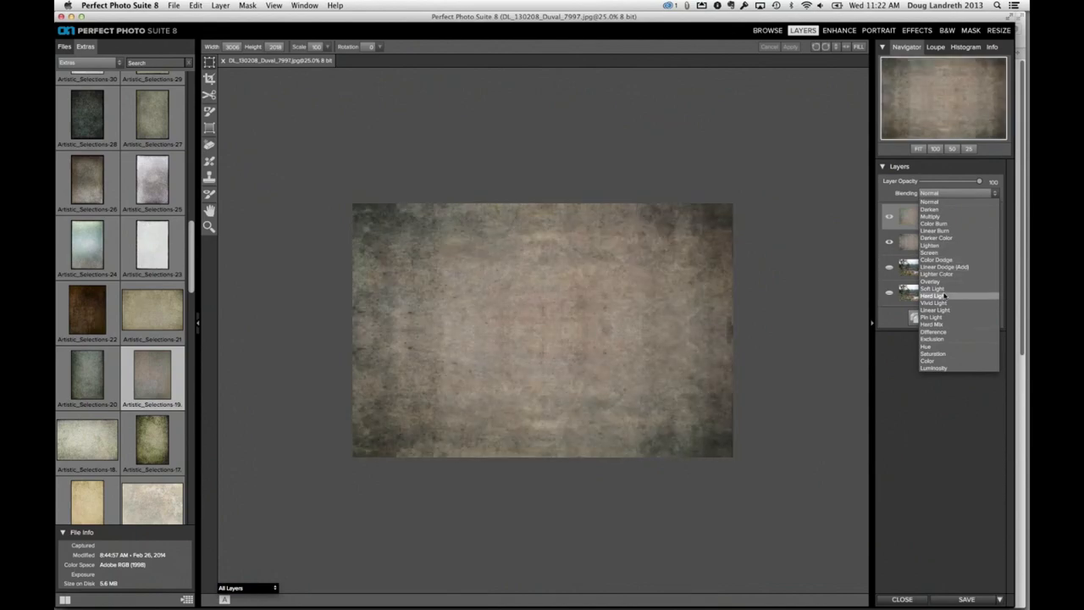
click(944, 296)
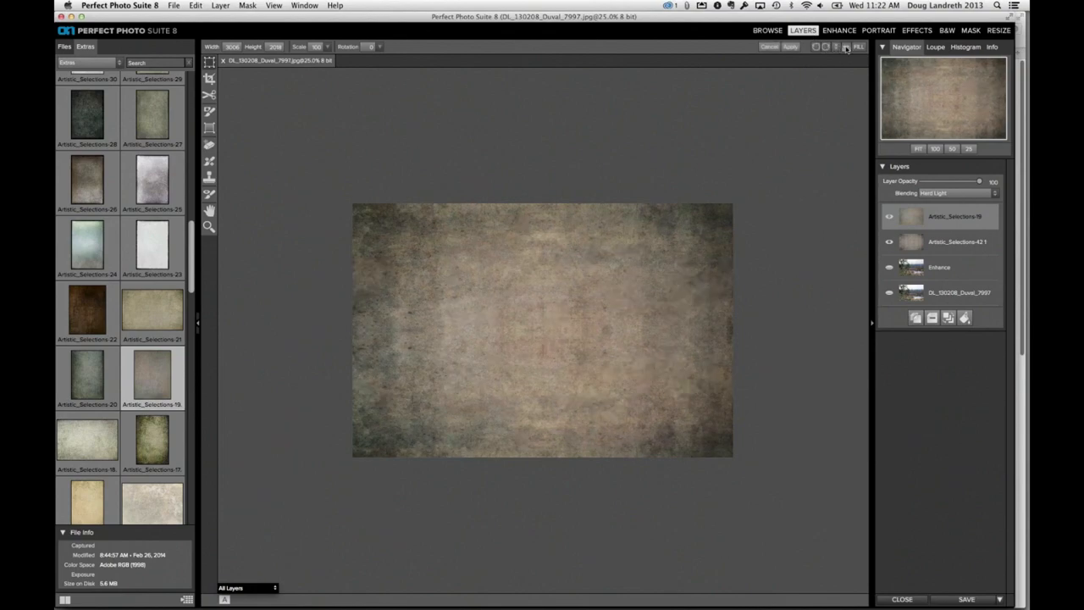
click(846, 48)
click(837, 48)
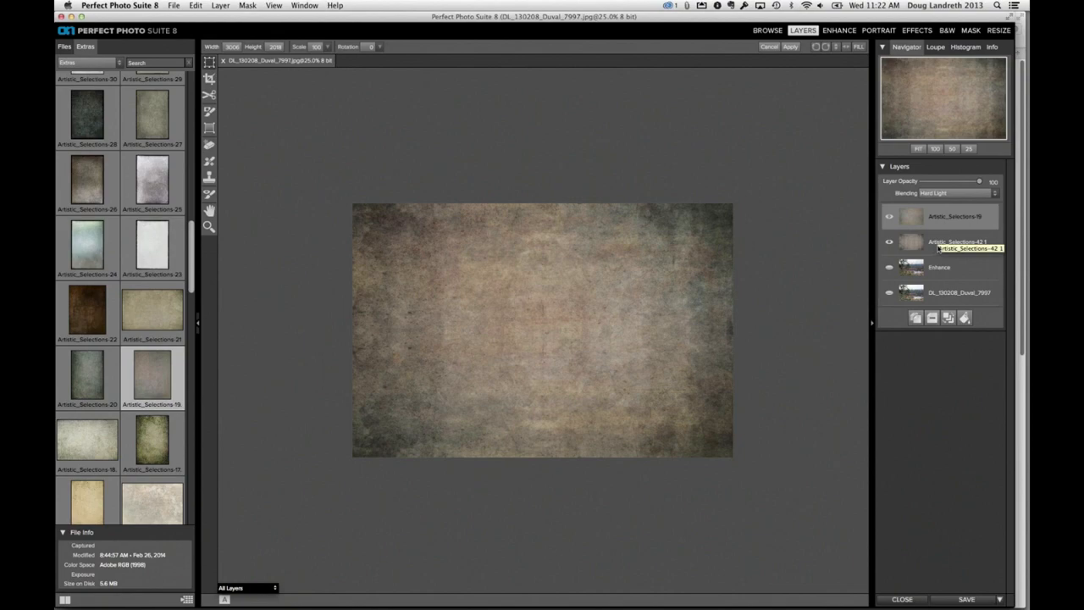
Show the Enhance layer again and apply the pending transform on the Artistic_Selections-19 layer
click(888, 268)
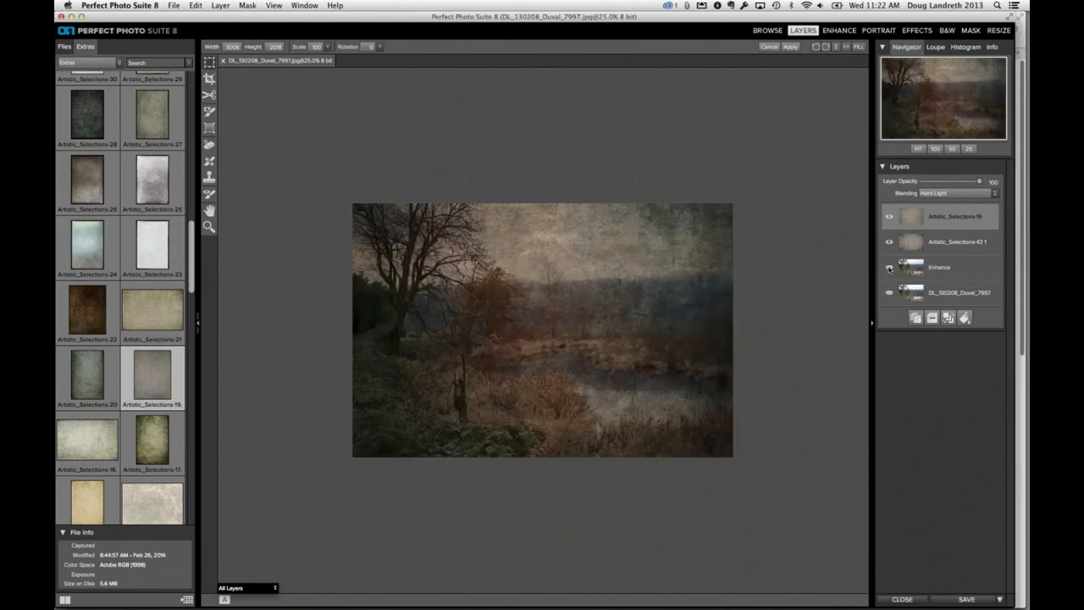
click(942, 245)
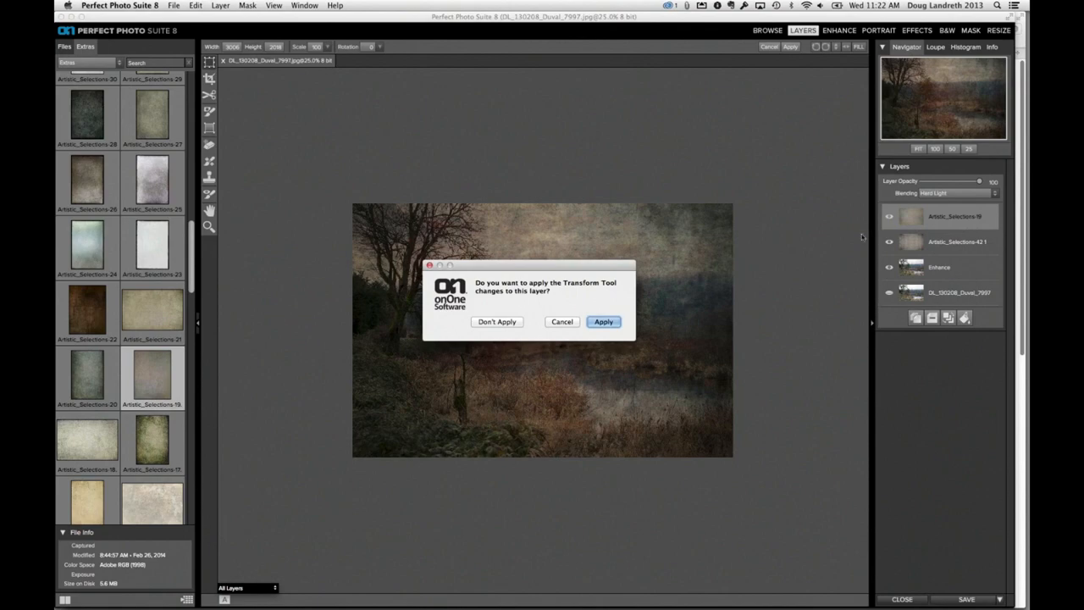
click(613, 320)
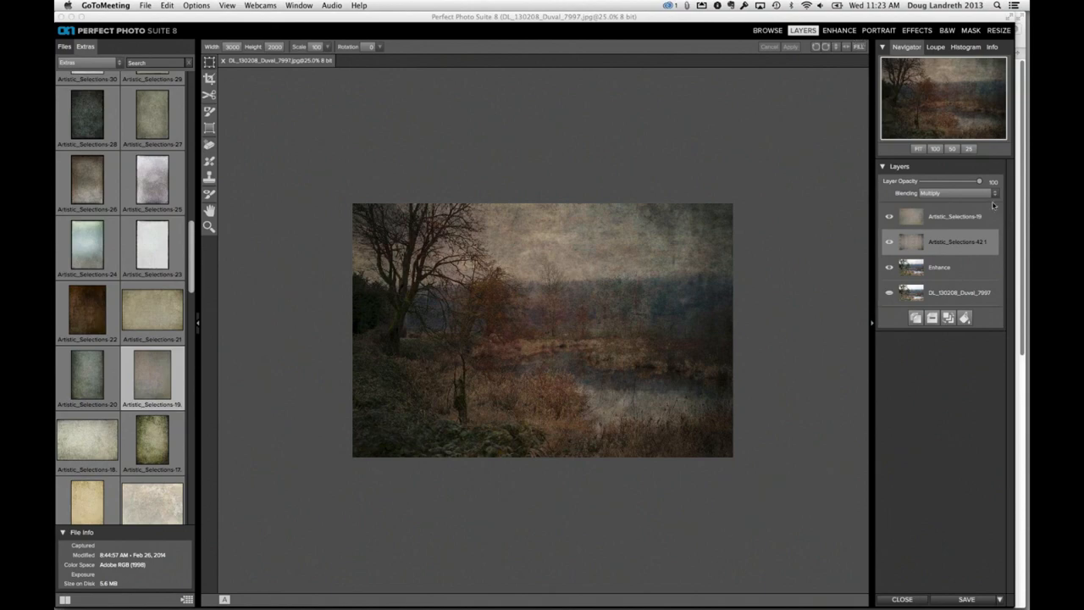
Try a slightly lower opacity on the merged Artistic_Selections-42 texture layer
click(951, 218)
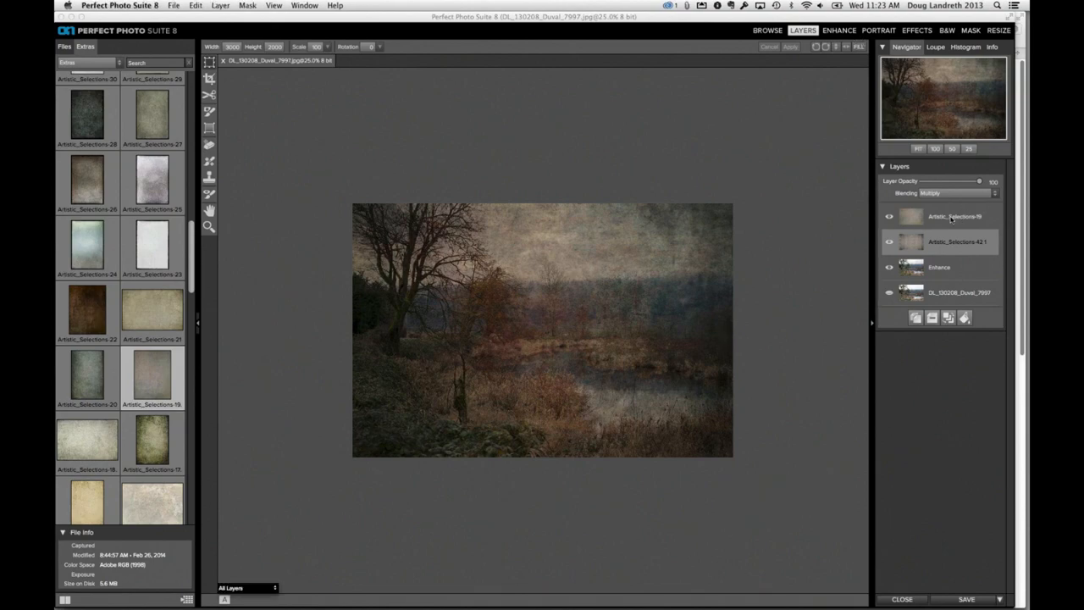
click(950, 243)
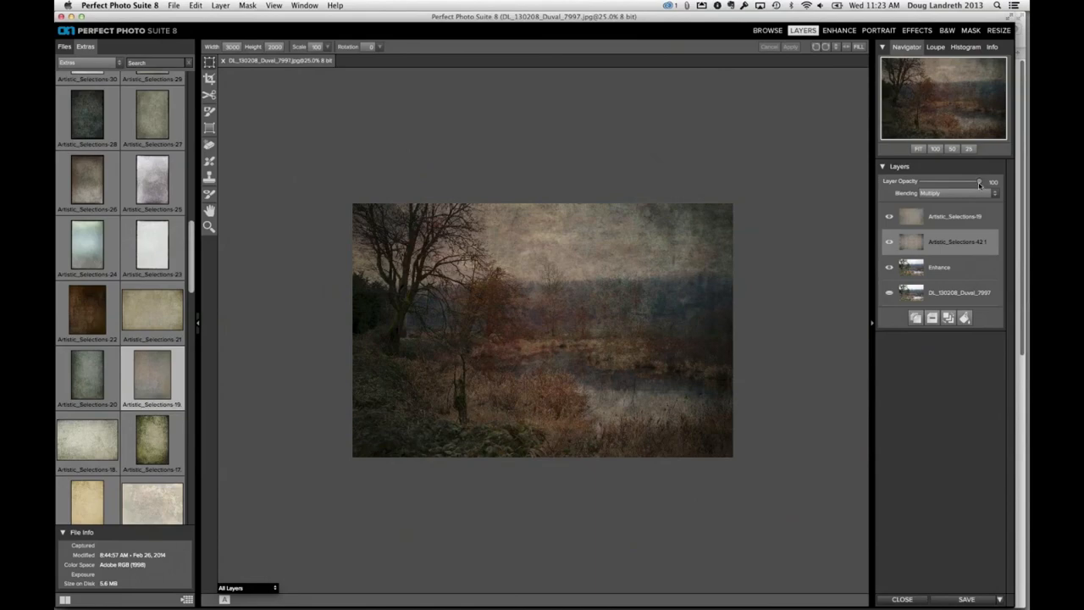
drag(980, 183, 974, 183)
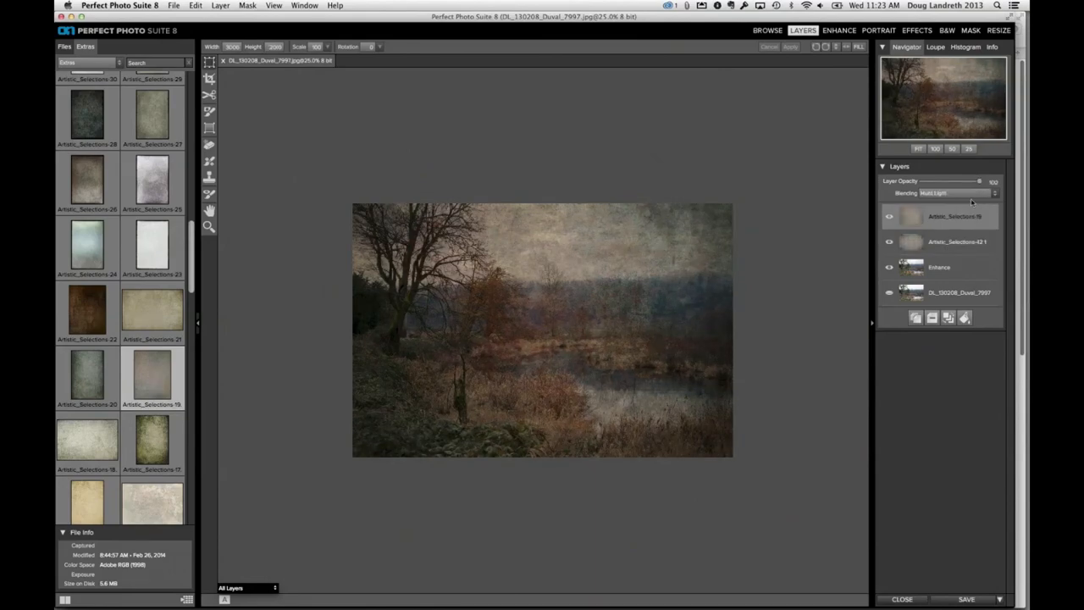
Merge the Artistic_Selections-19 and Artistic_Selections-42 texture layers and set the merged layer's blending mode to Multiply
click(966, 217)
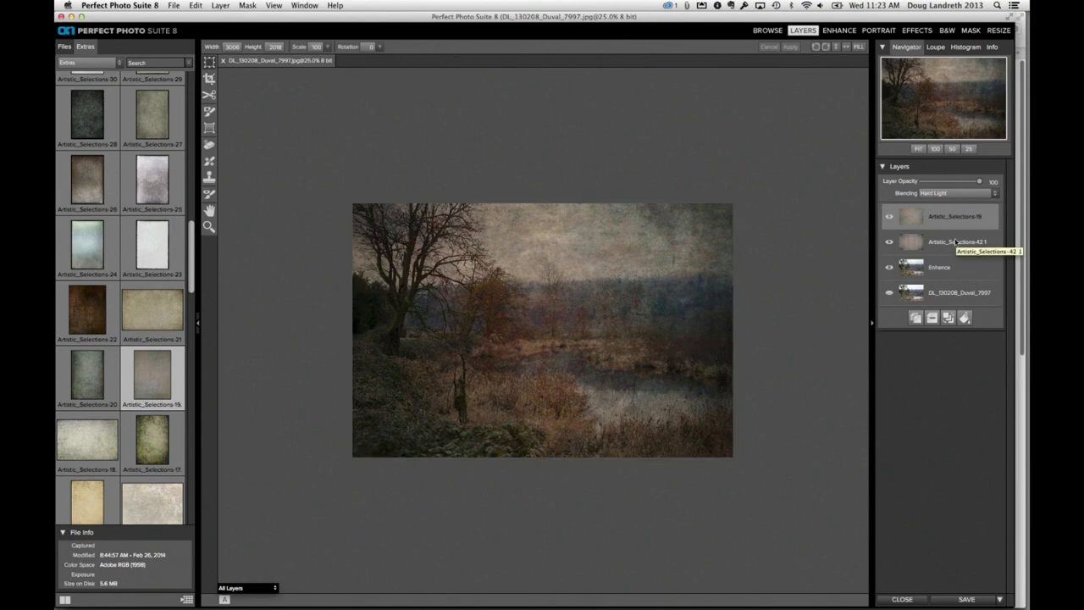
shift+click(948, 244)
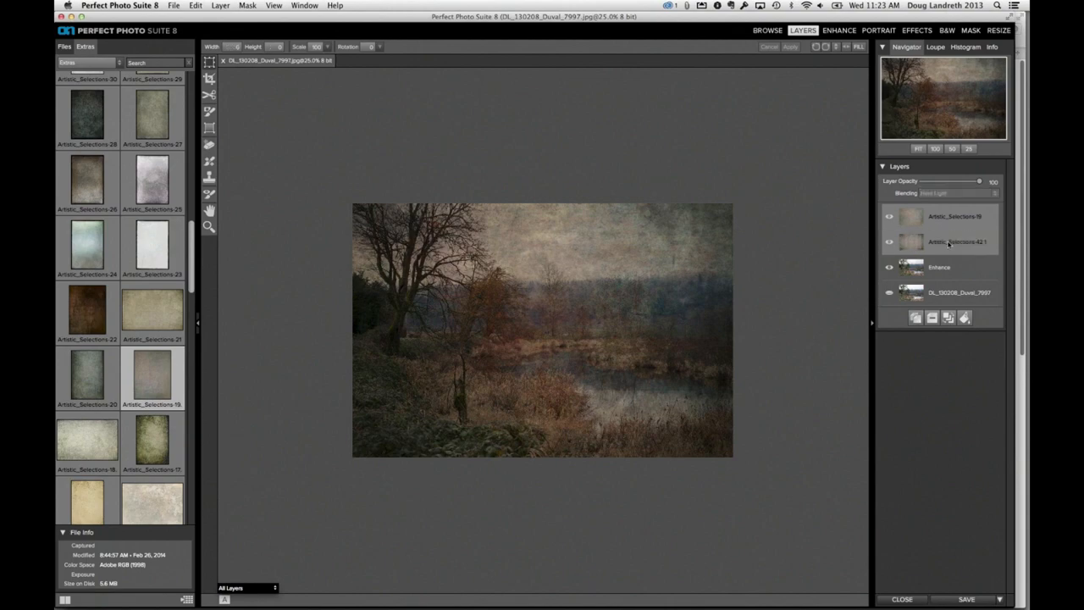
click(949, 318)
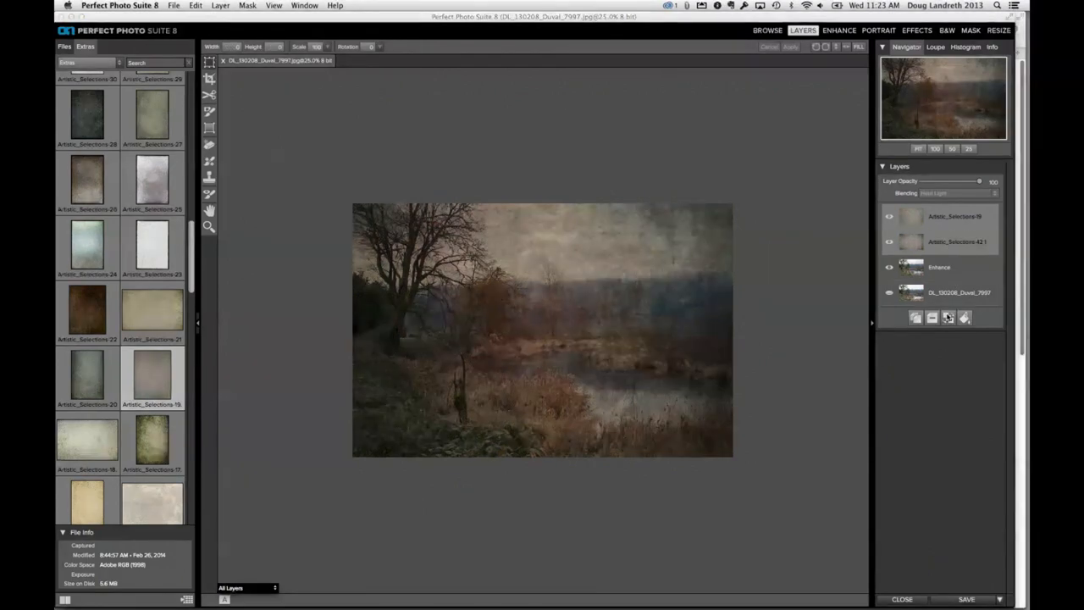
click(965, 193)
click(957, 216)
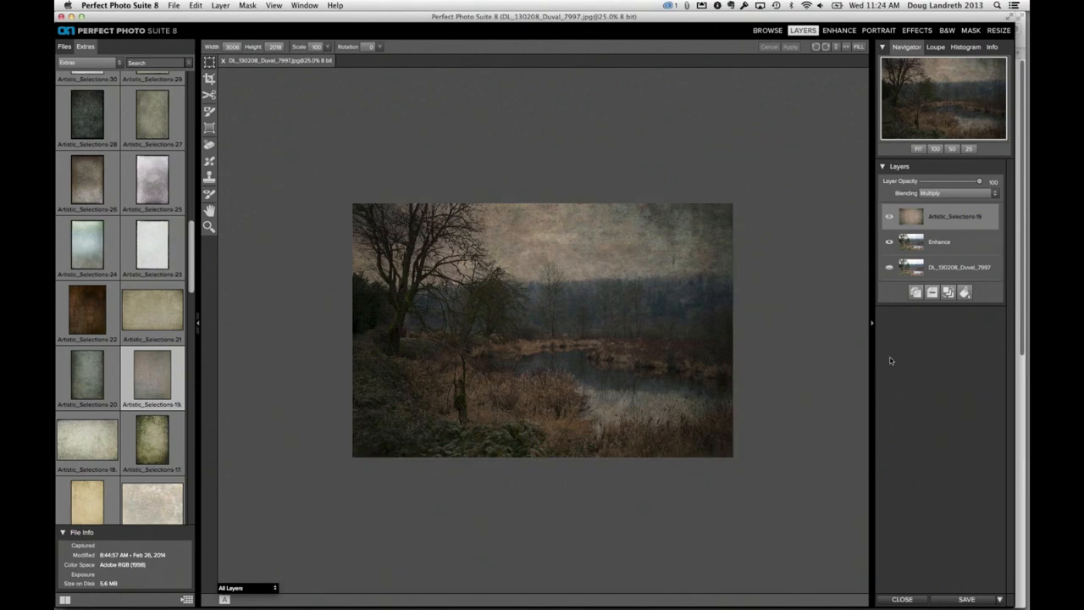
click(917, 244)
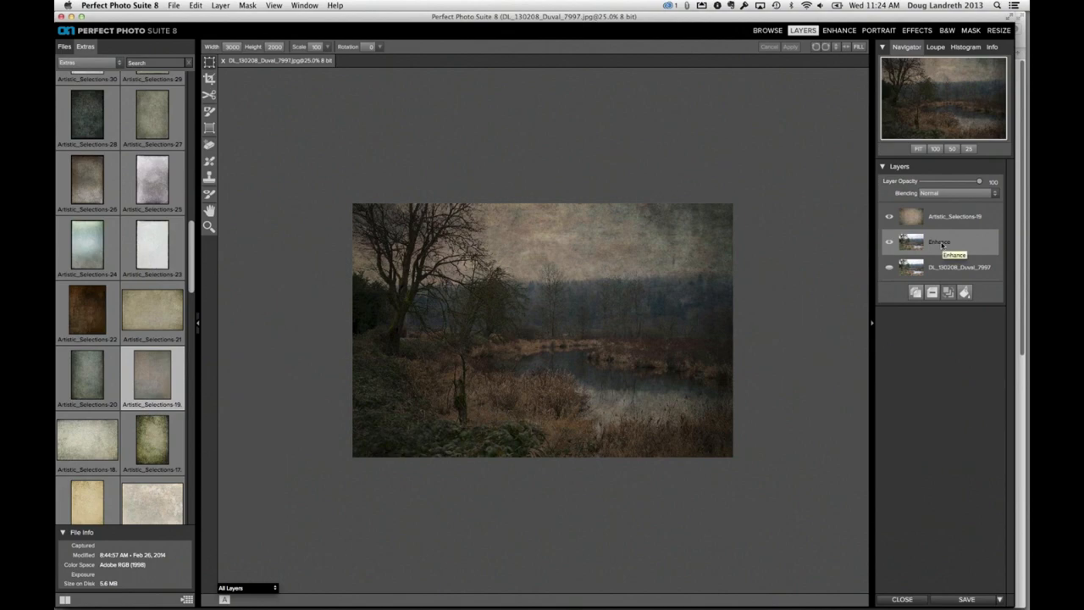
key(super+equal)
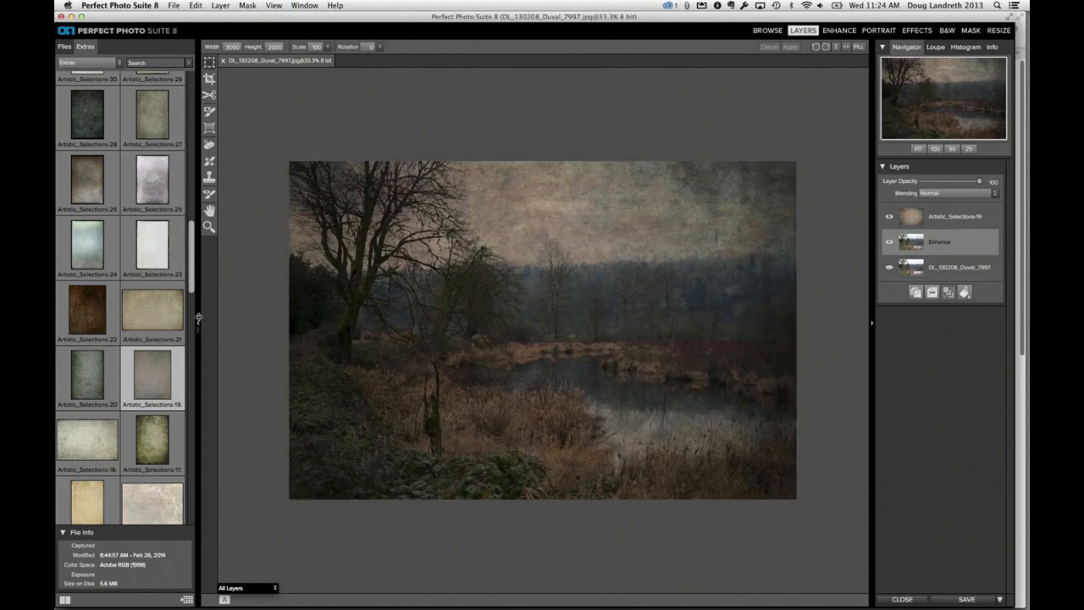
drag(197, 320, 79, 320)
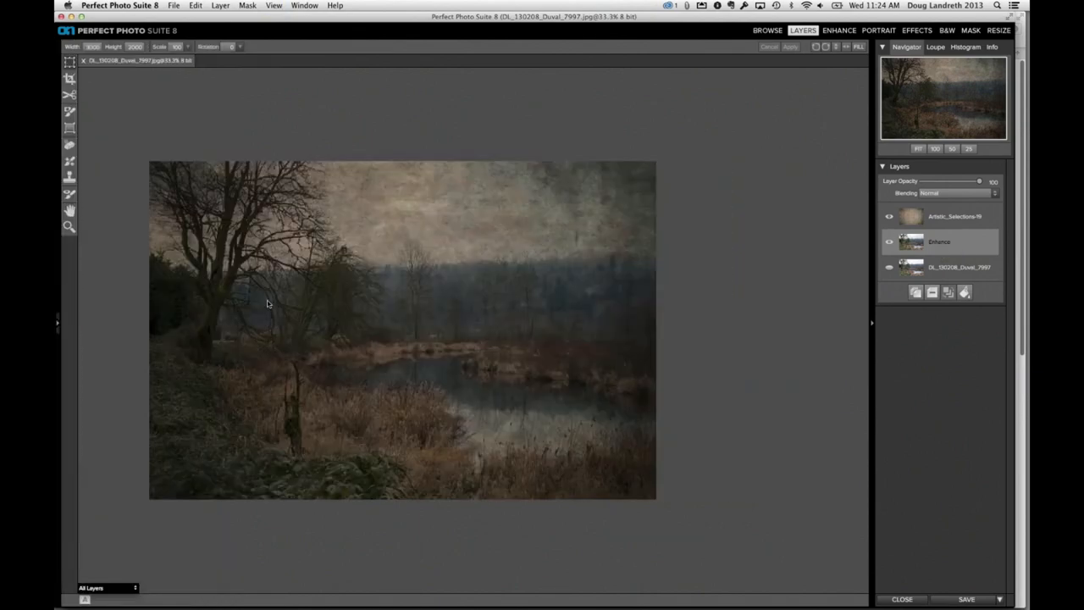
key(super+equal)
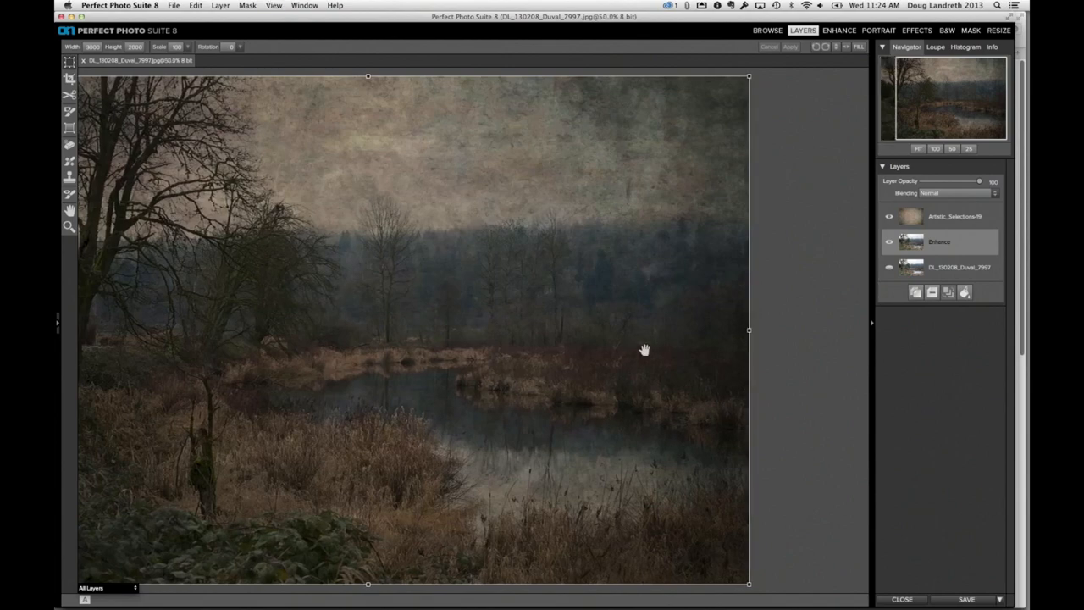
drag(644, 351, 739, 346)
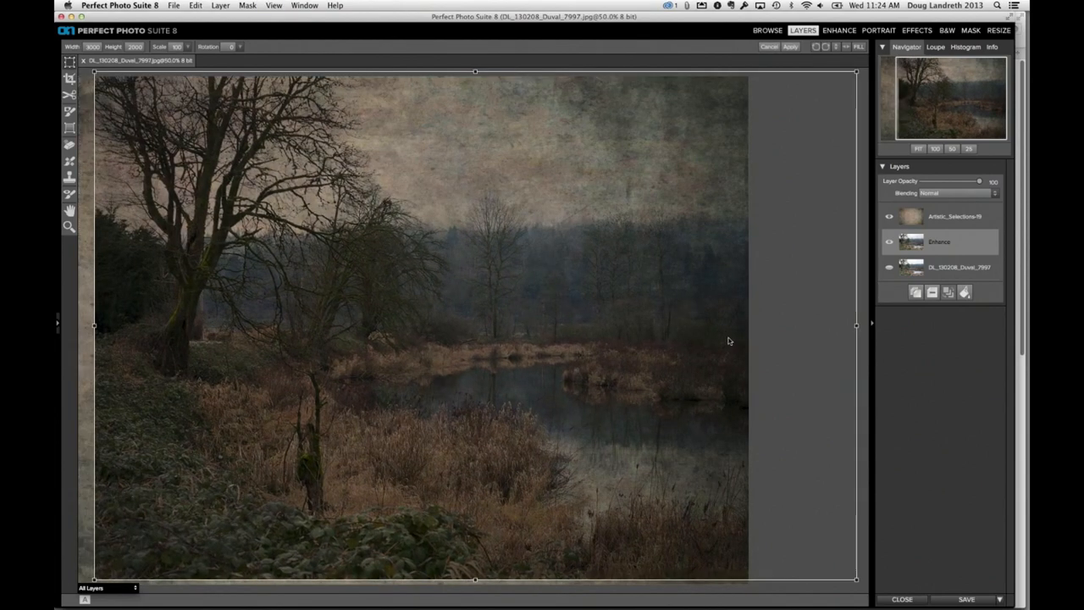
key(super+z)
click(937, 219)
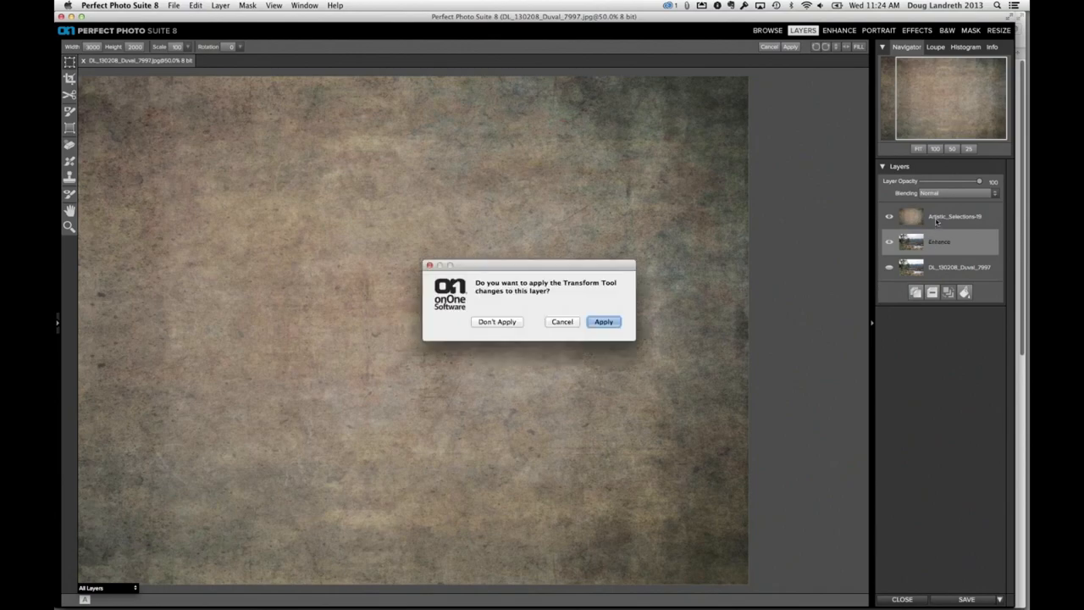
click(575, 323)
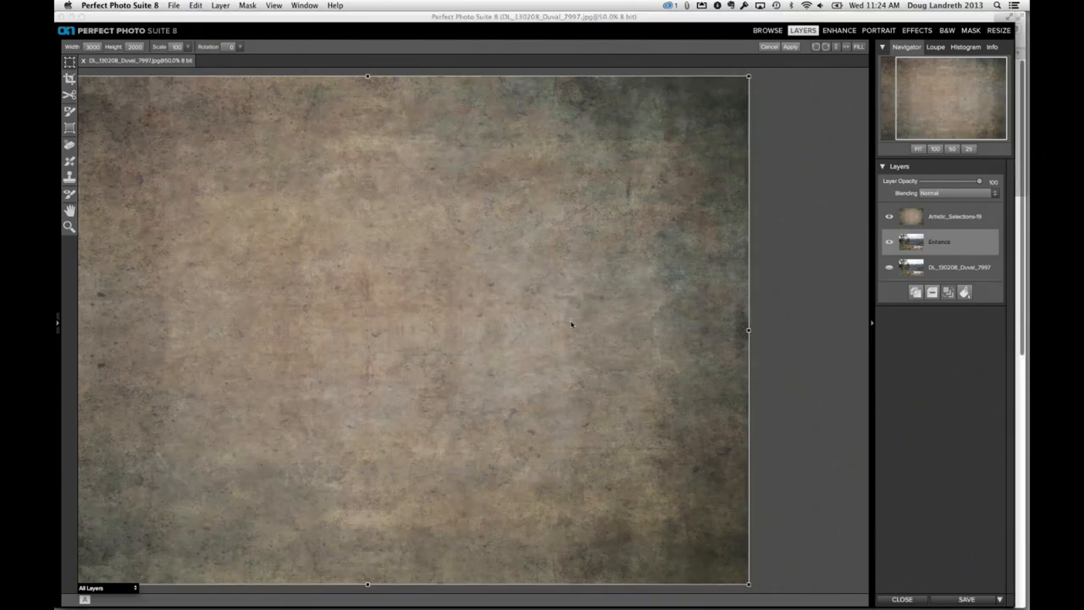
click(931, 218)
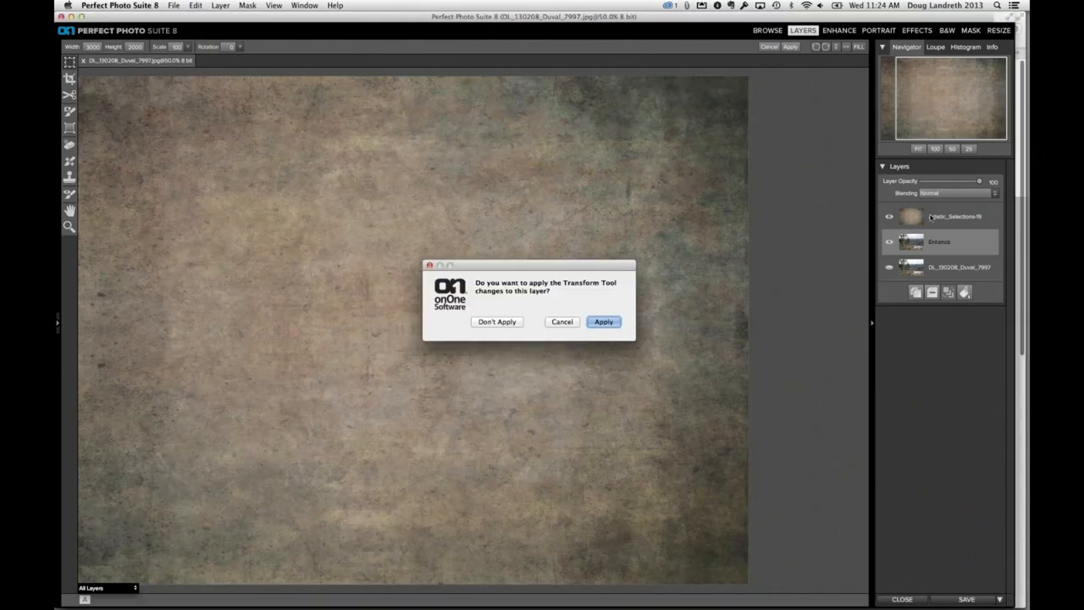
click(561, 325)
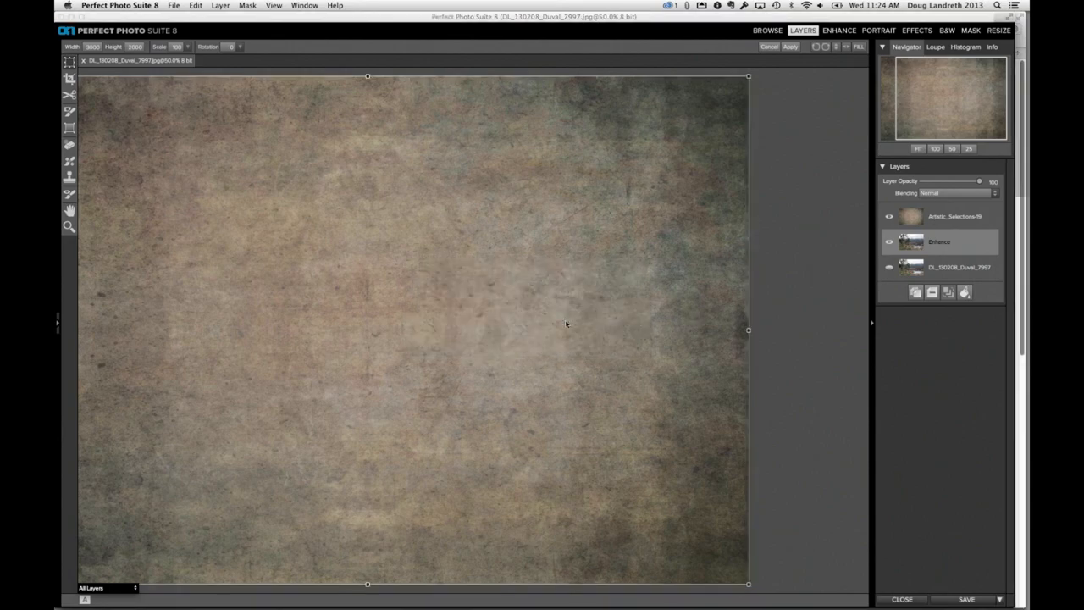
click(70, 212)
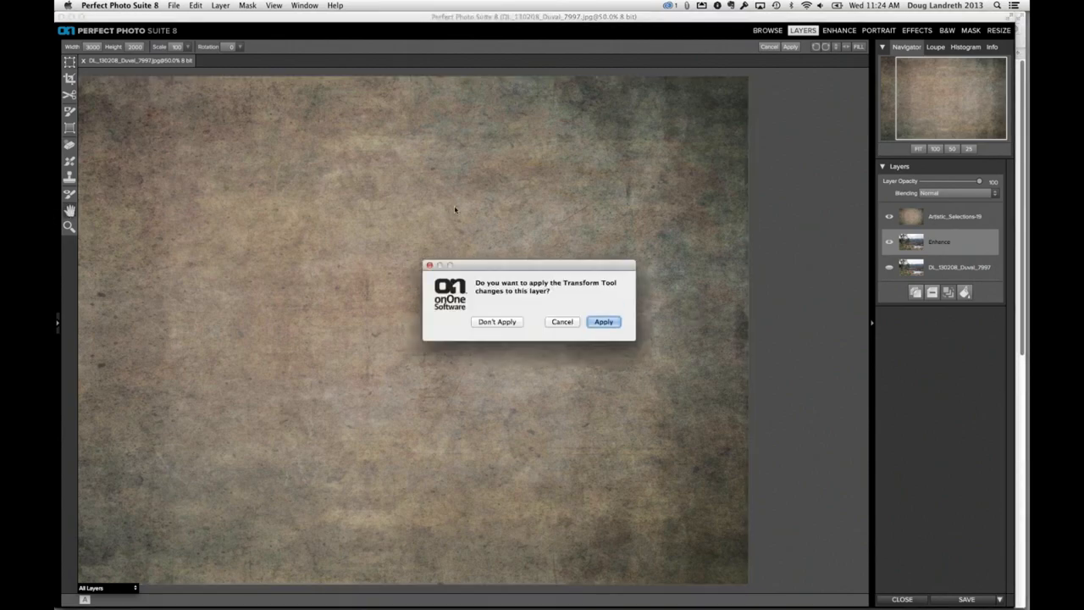
click(602, 322)
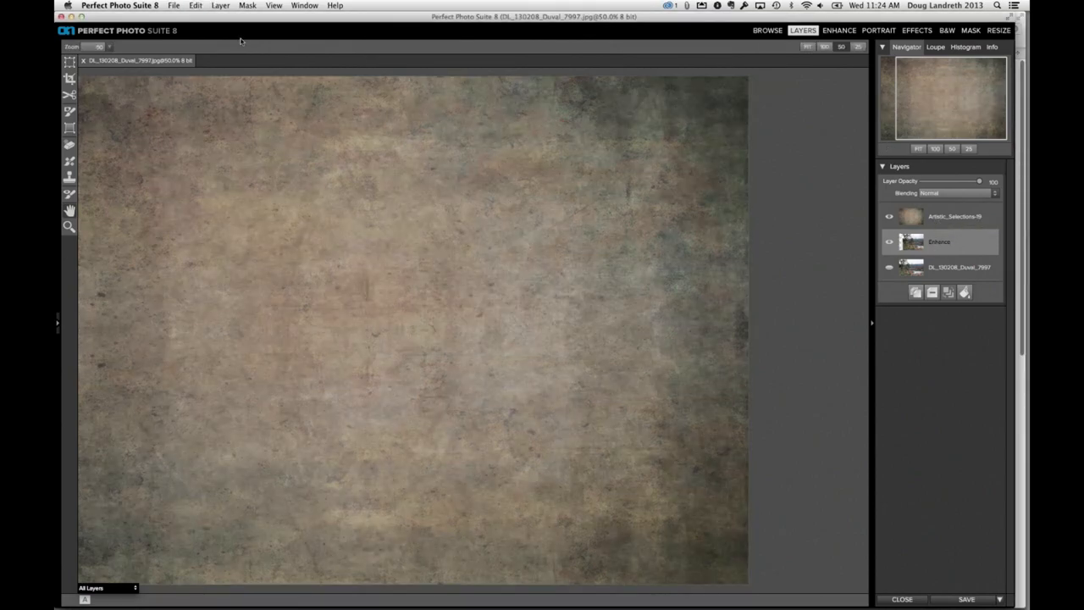
Undo the Enhance layer's move and the texture merge to restore the separate Artistic_Selections-19 and Artistic_Selections-42 layers
click(194, 6)
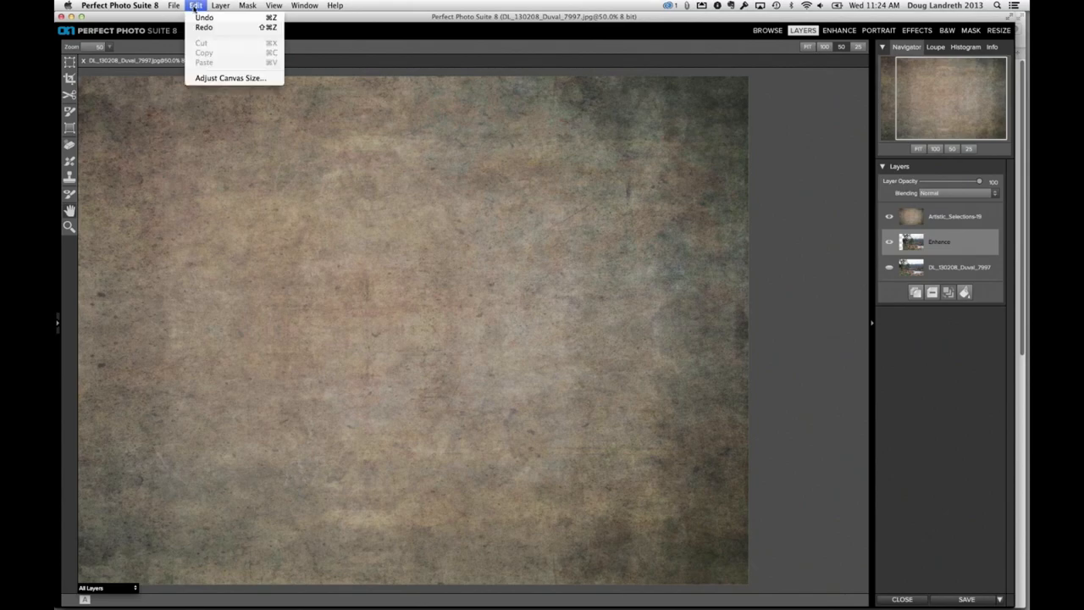
click(201, 20)
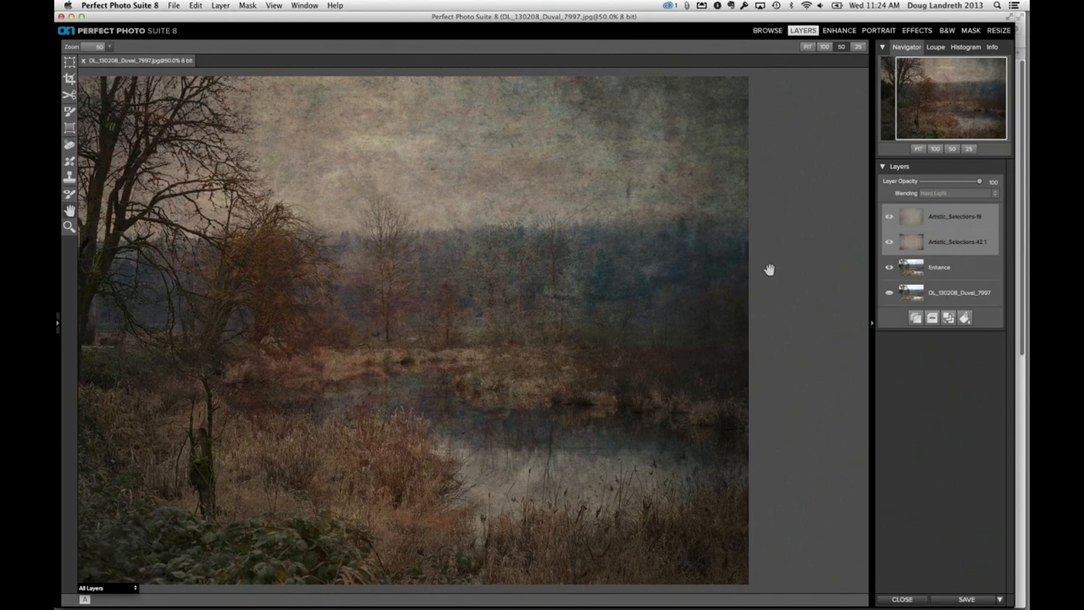
click(919, 150)
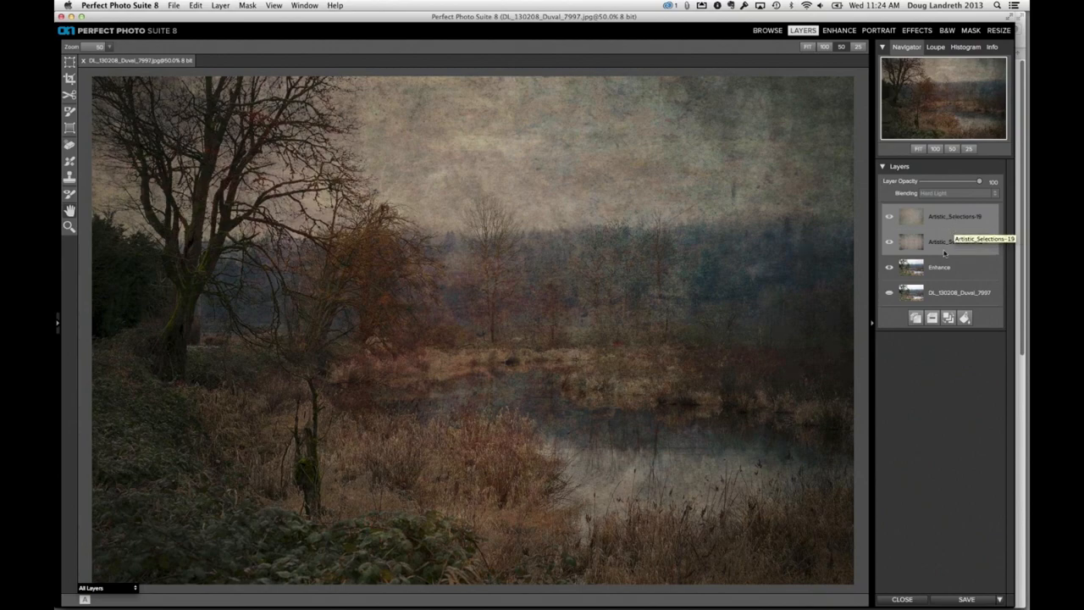
Try the two Artistic_Selections texture layers beneath the Enhance layer, then move both back above it
drag(944, 253, 952, 272)
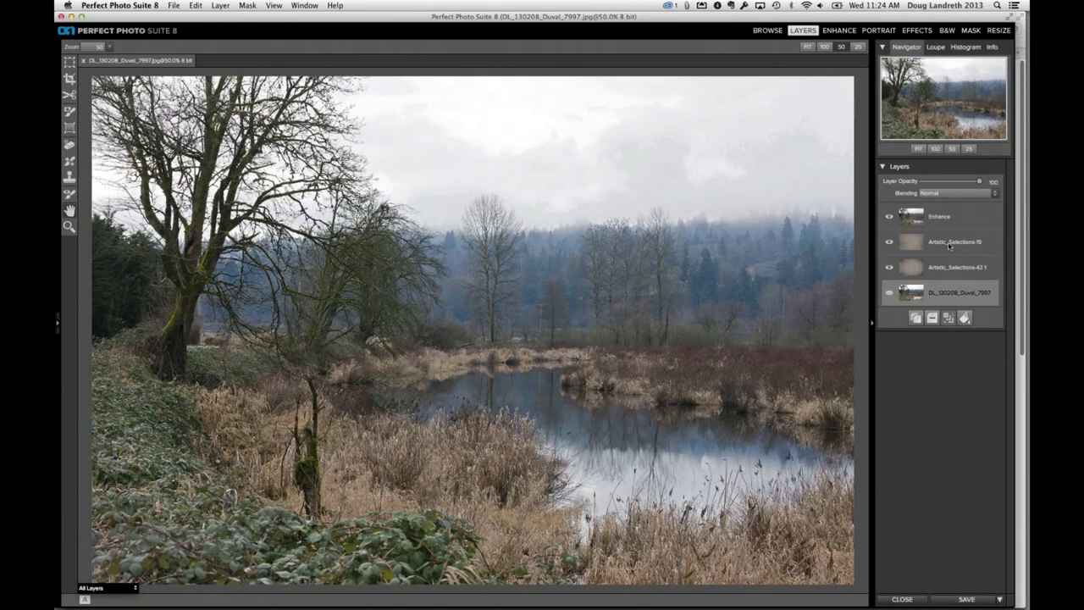
click(948, 252)
shift+click(948, 266)
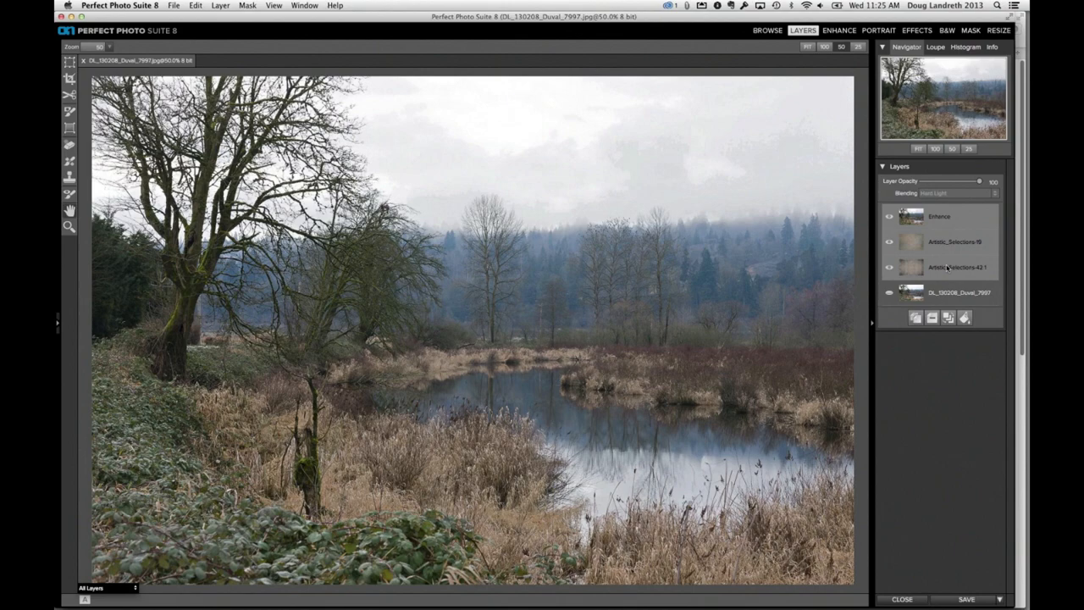
super+click(948, 219)
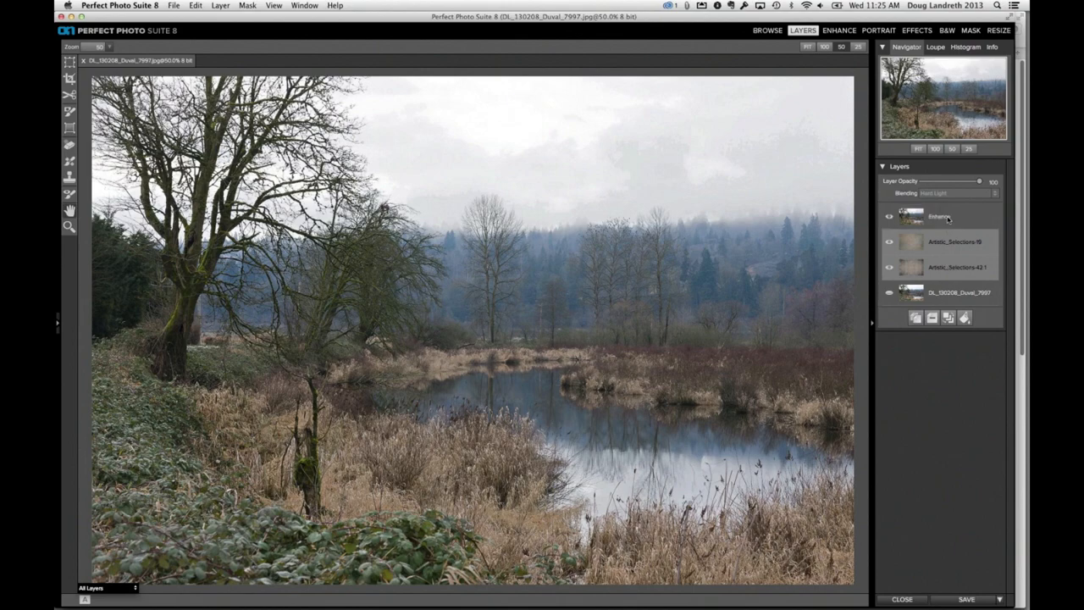
drag(944, 241, 945, 208)
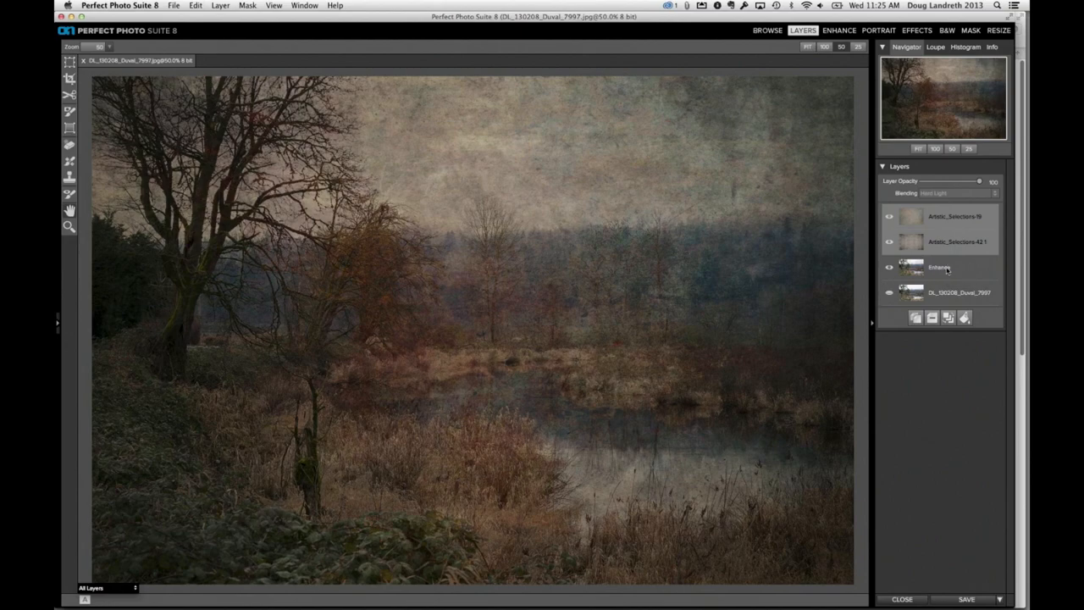
click(947, 269)
mouse_move(947, 269)
mouse_down()
mouse_move(946, 242)
mouse_move(942, 260)
mouse_up()
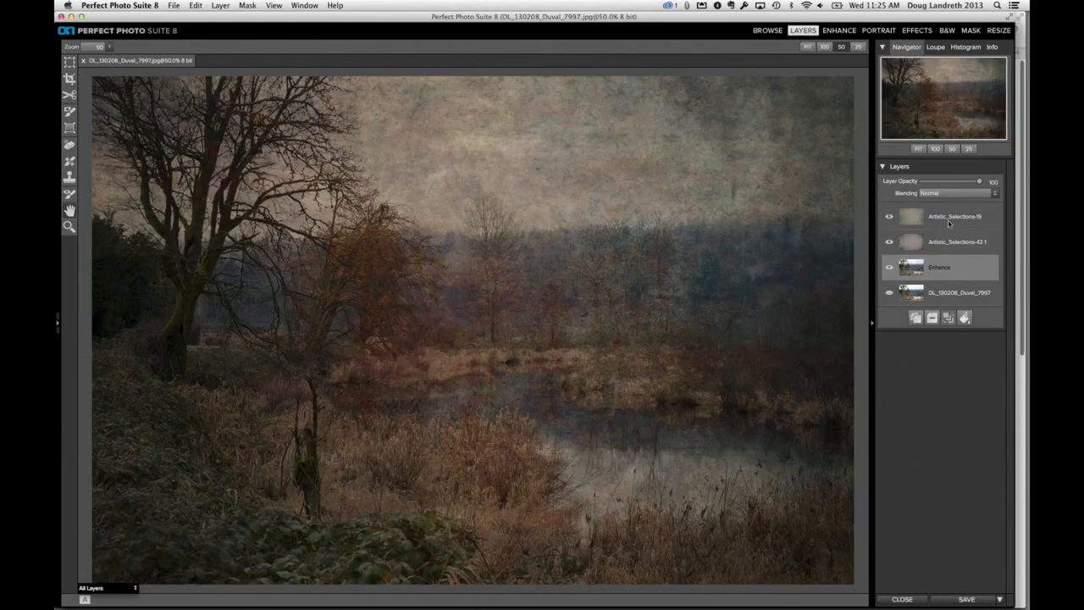
click(947, 249)
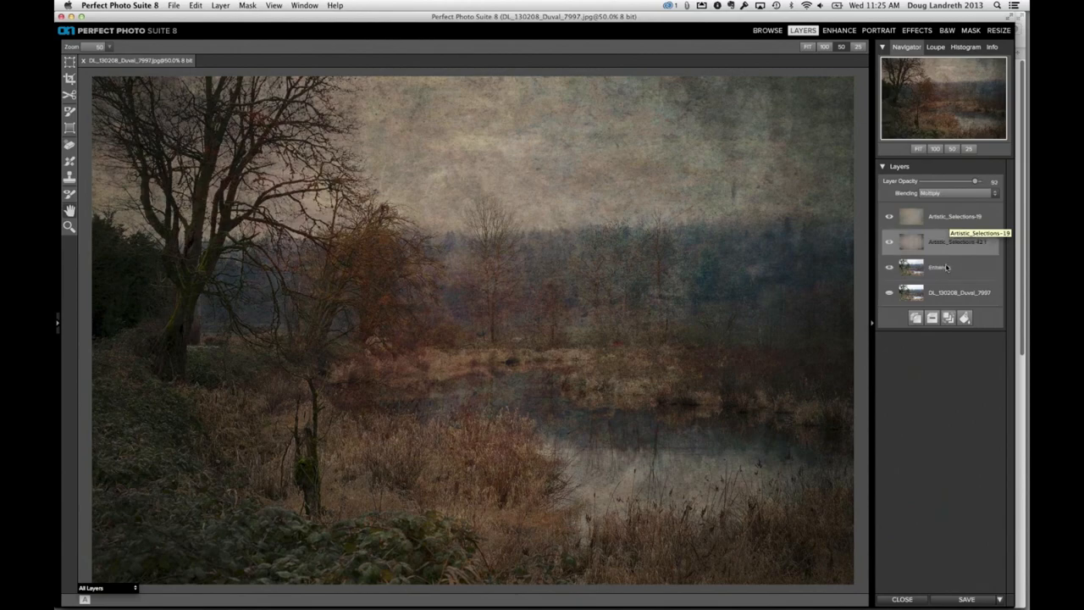
shift+click(947, 266)
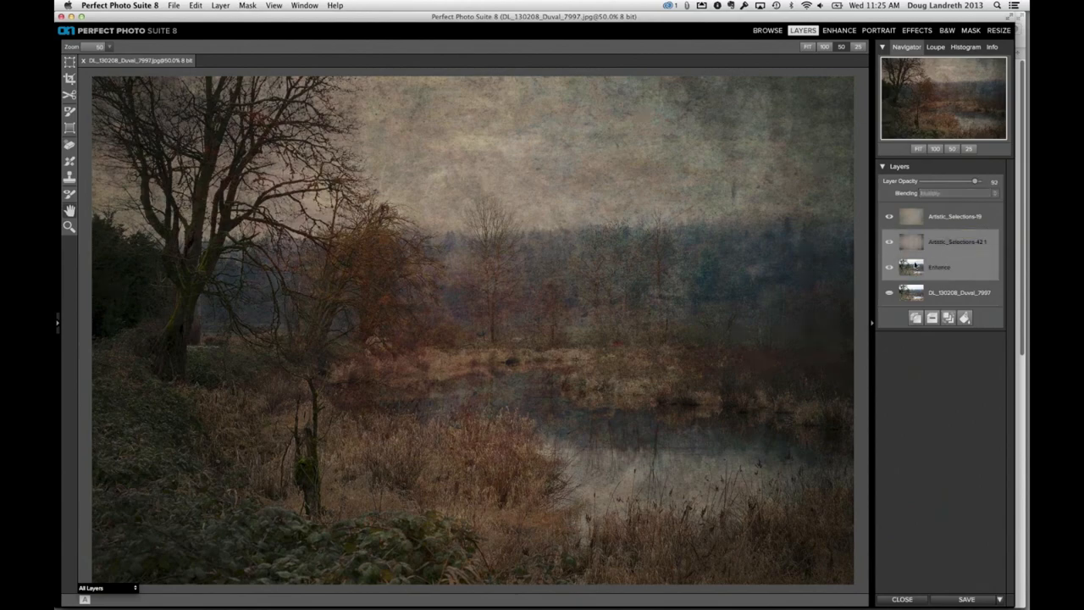
click(945, 216)
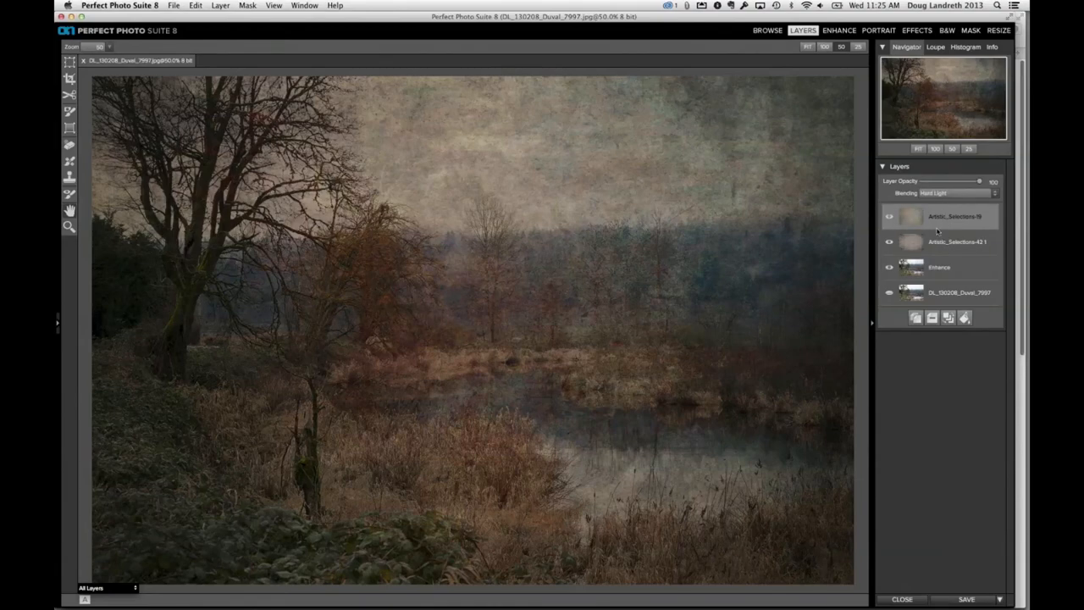
Open the Enhance layer in the Effects module with the whole image fitted in view
click(928, 271)
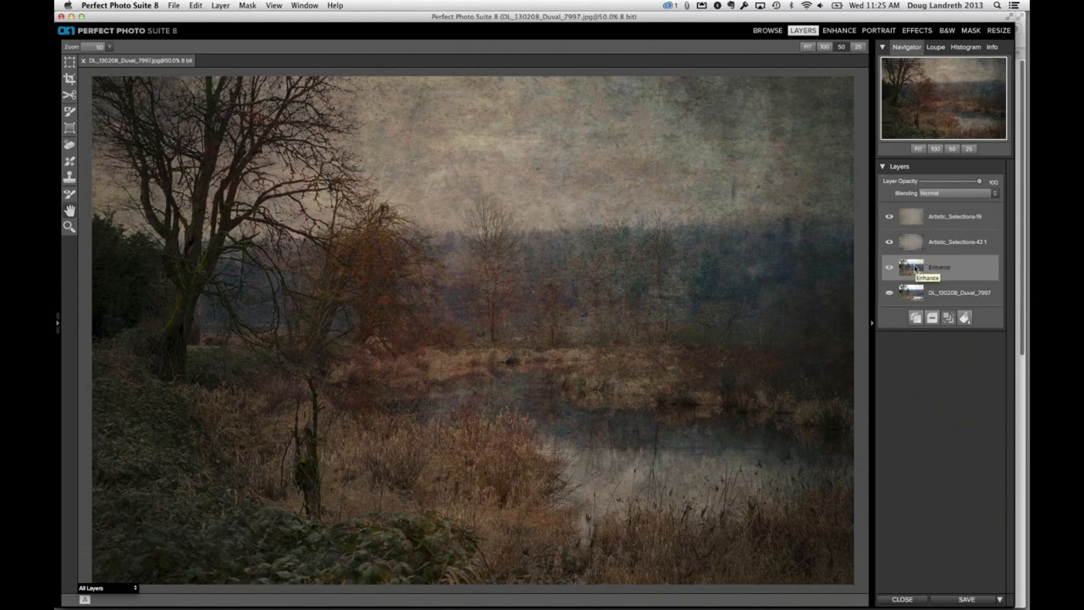
click(918, 30)
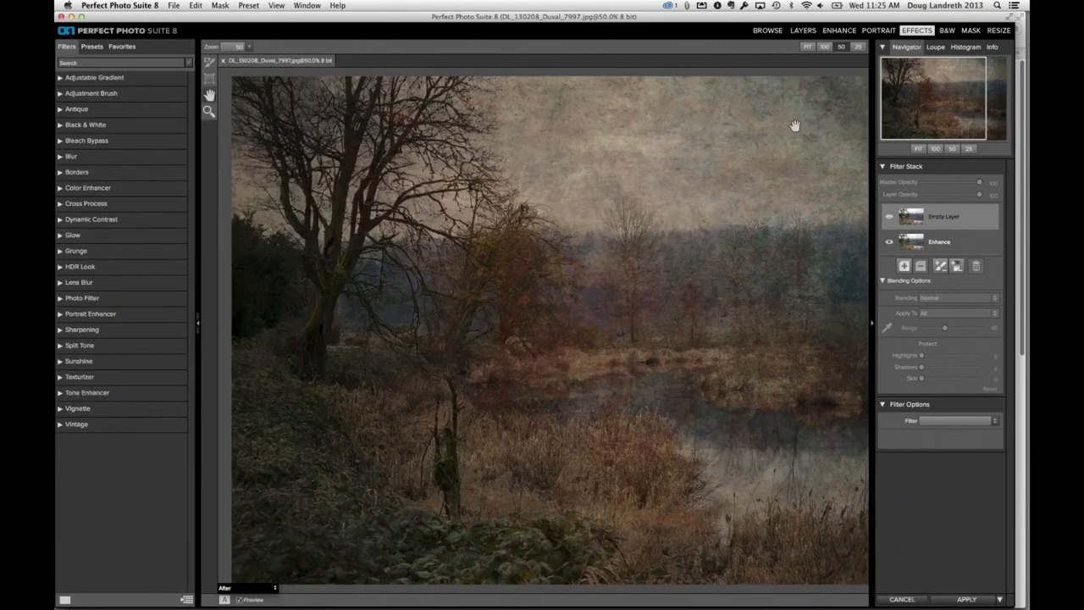
click(916, 149)
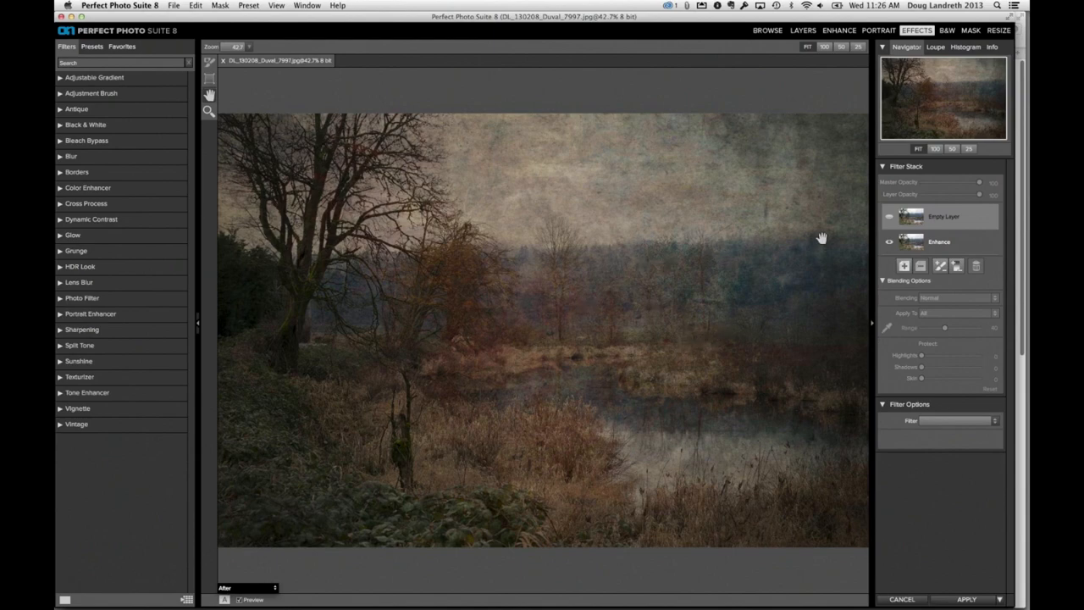
key(super+p)
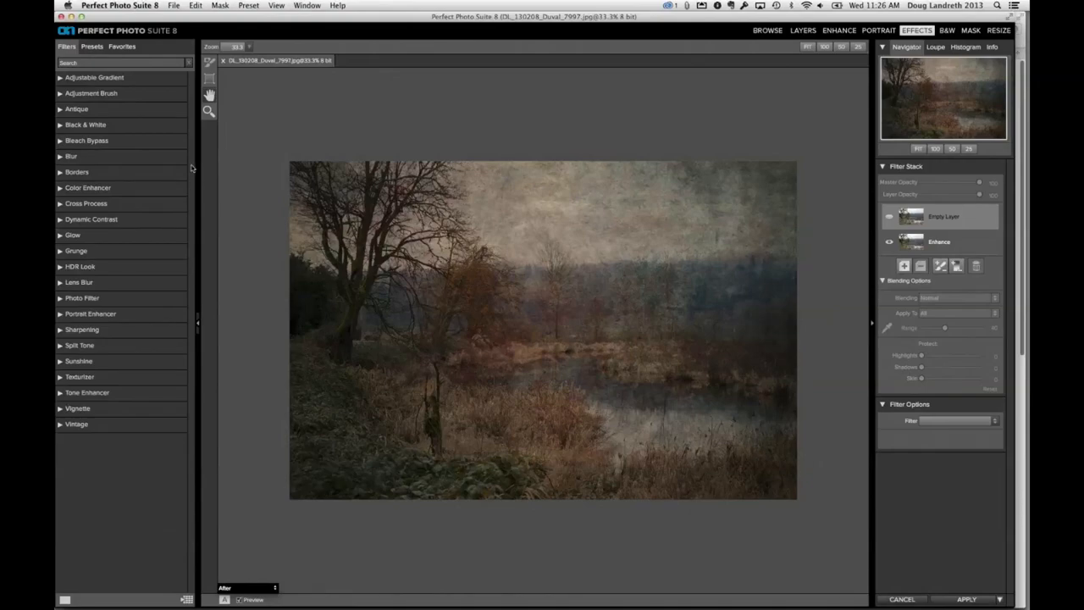
Apply the Dramatic fog preset from the Photomorphis Astoria presets to the Enhance layer
click(93, 47)
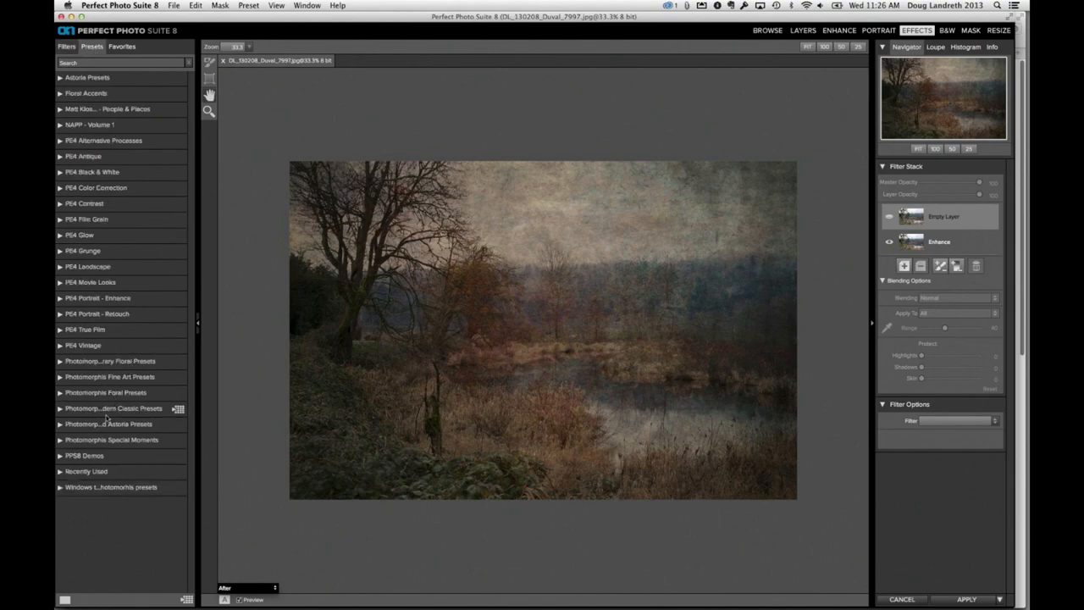
click(61, 426)
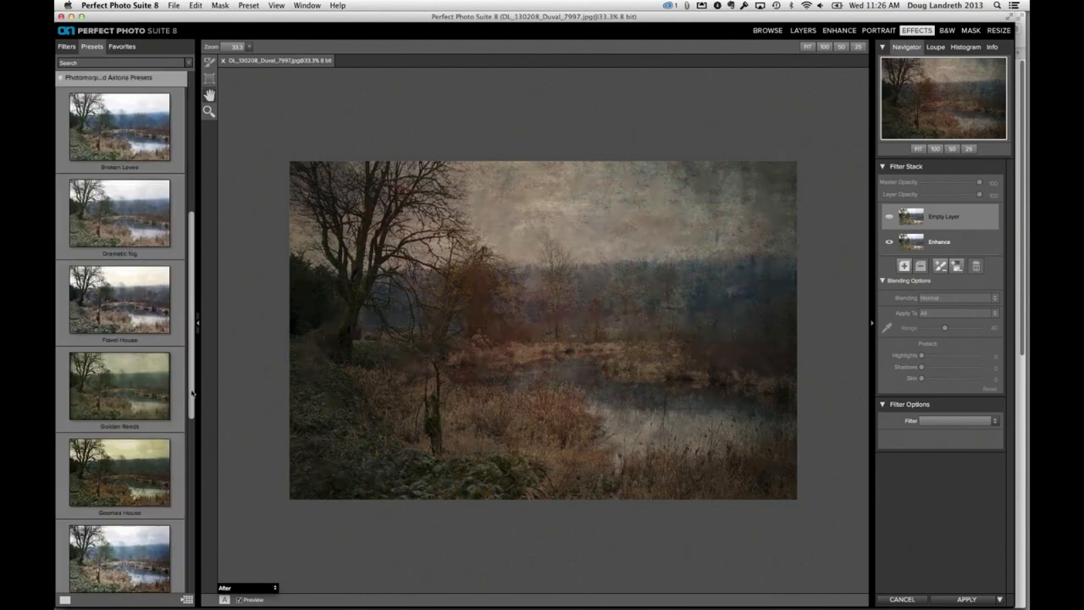
scroll(127, 339, up, 3)
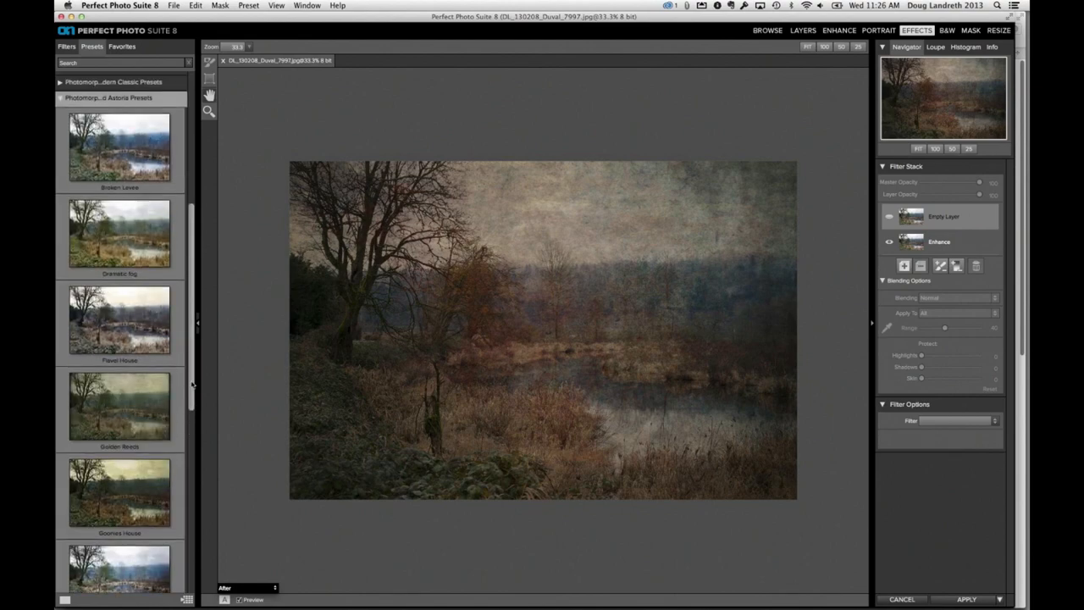
click(141, 305)
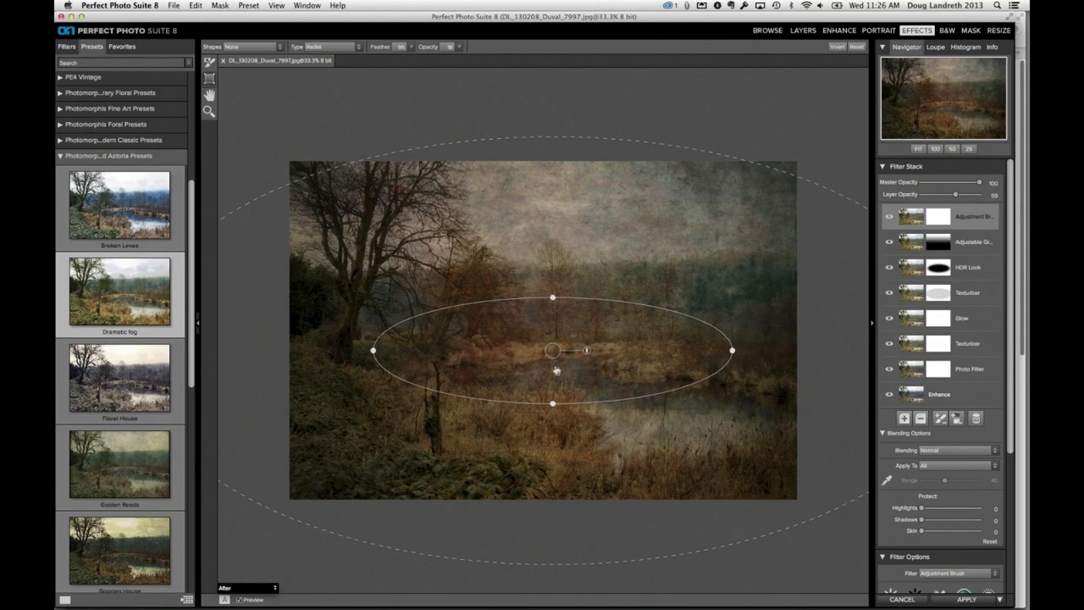
Move the preset's radial mask down over the pond and reduce its feather by pulling in the outer ellipse
drag(556, 370, 561, 413)
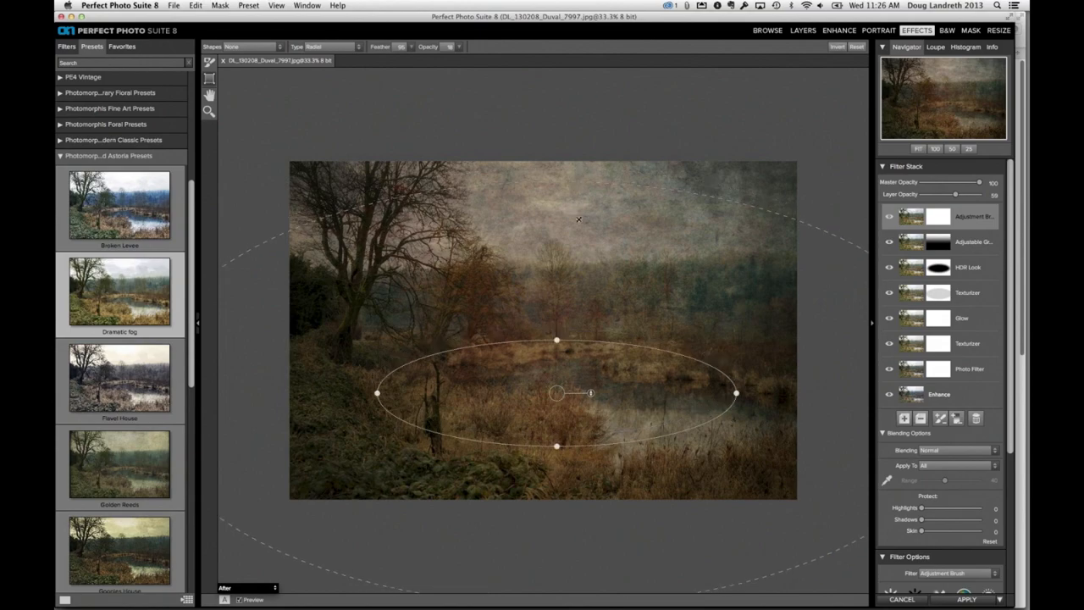
drag(574, 241, 576, 267)
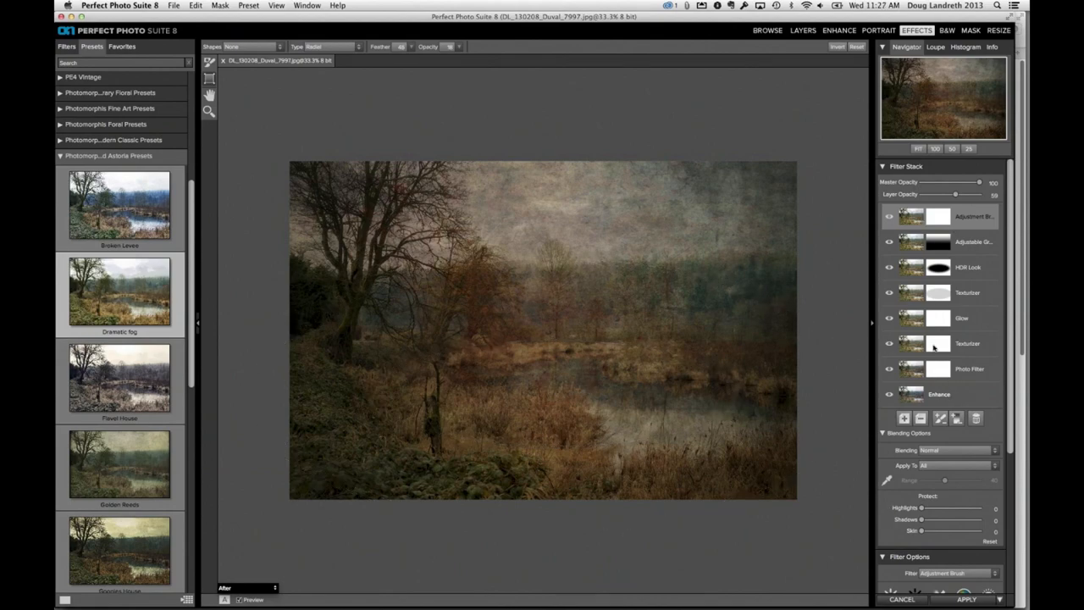
Compare the image with and without the Dramatic fog effect, then inspect the result at 50% magnification
click(241, 600)
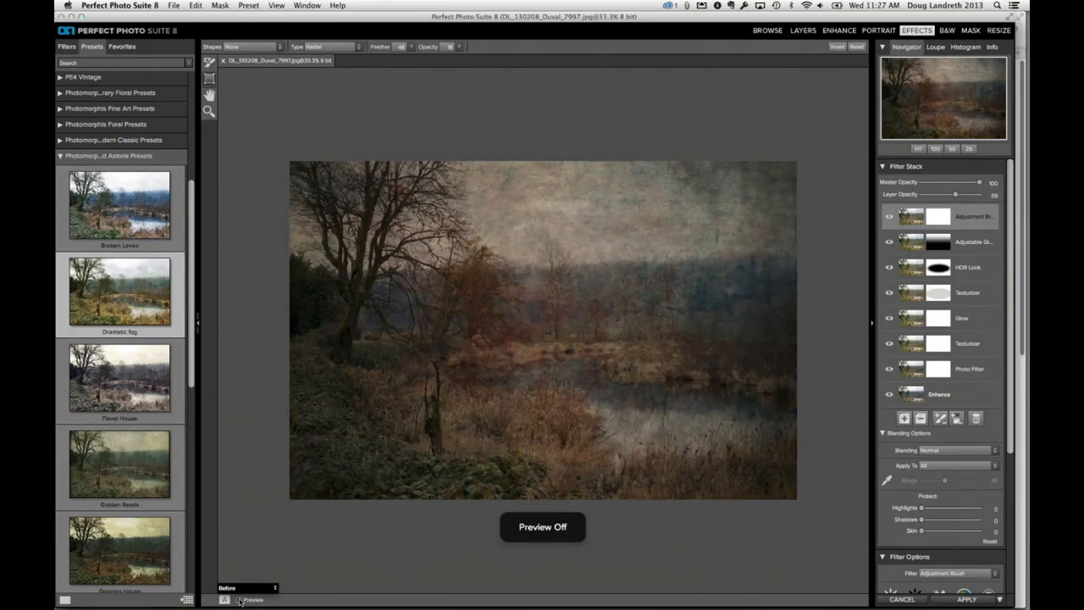
click(240, 600)
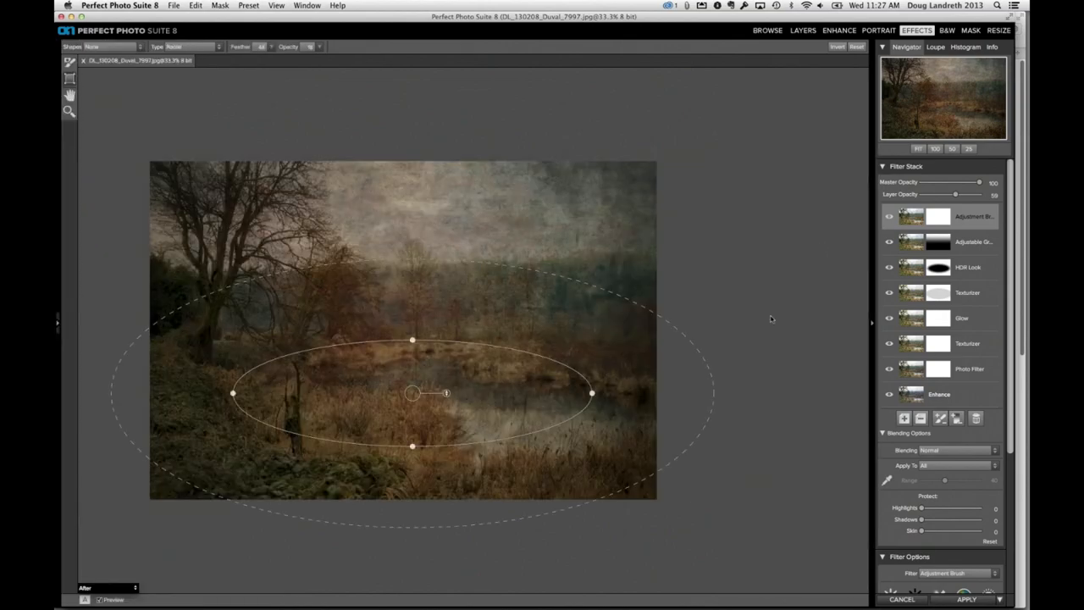
key(super+0)
key(super+equal)
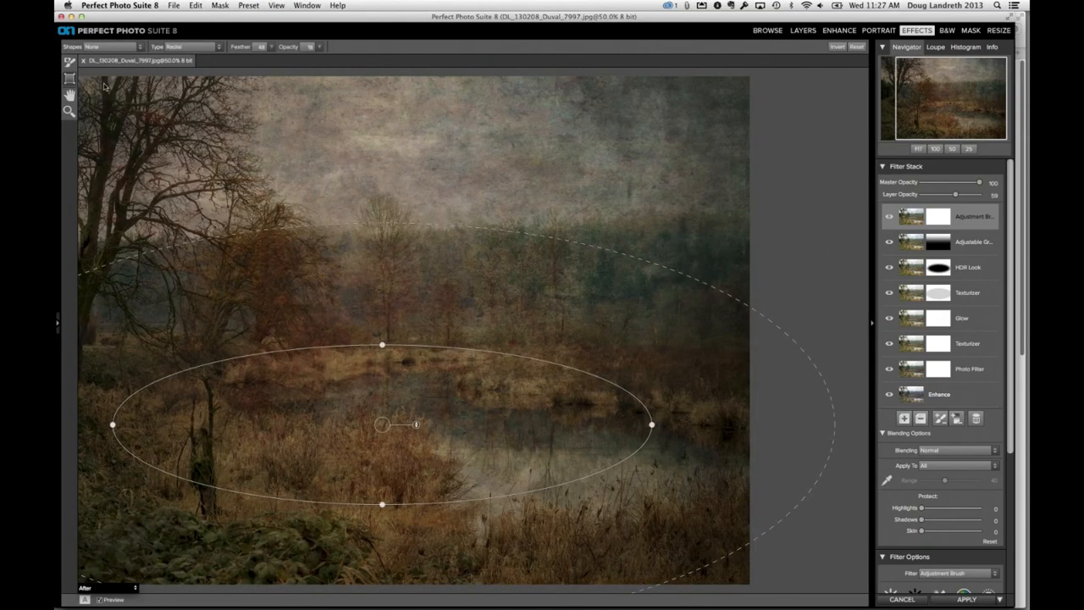
Inspect the Dramatic fog filter stack by toggling the Glow and HDR Look filters and reviewing the Adjustment Brush settings
key(h)
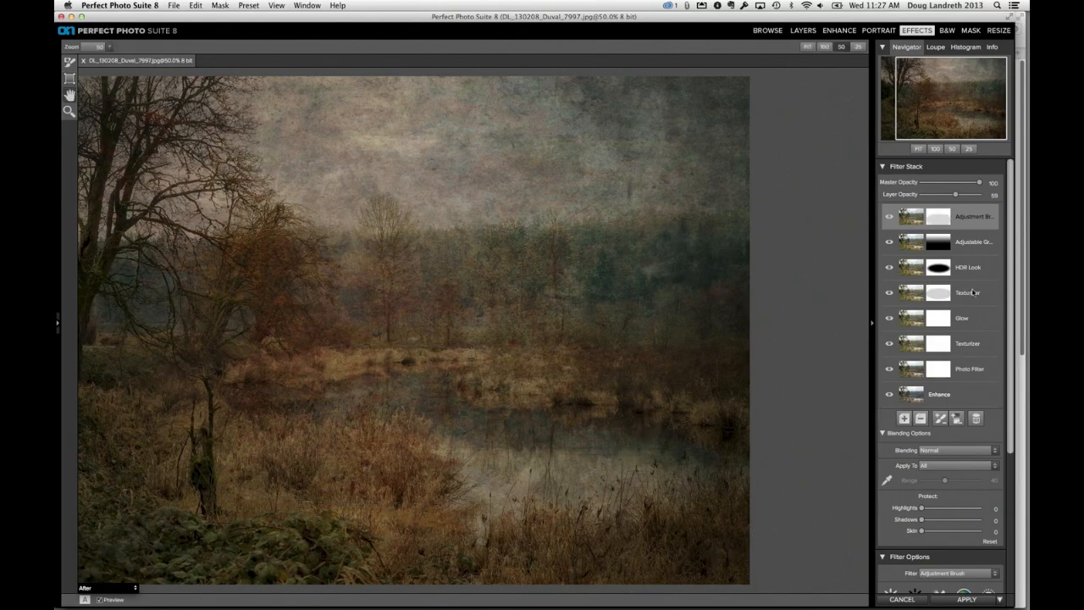
click(890, 319)
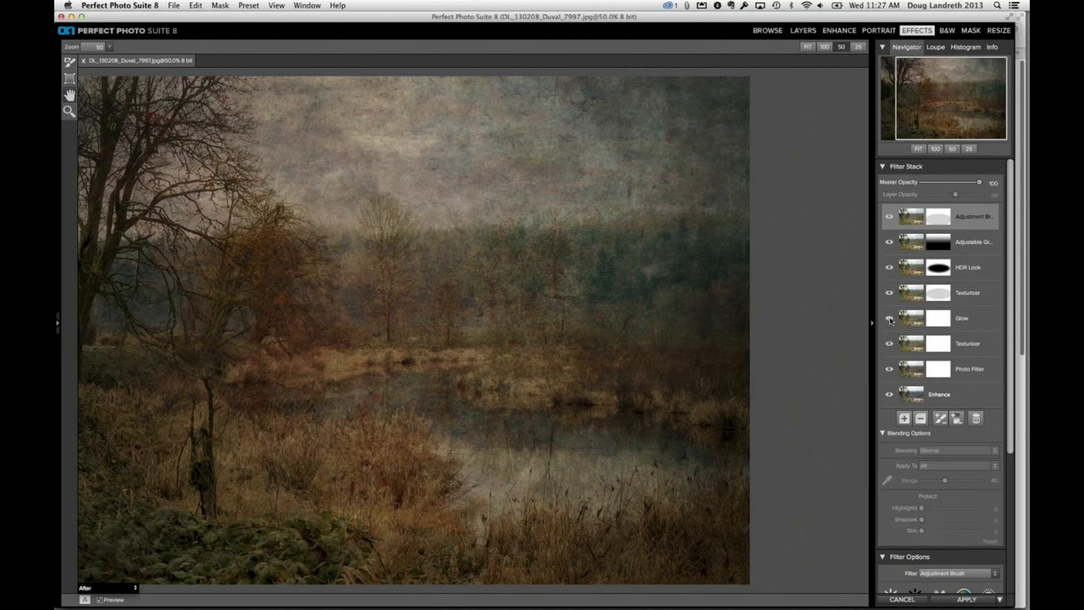
click(890, 319)
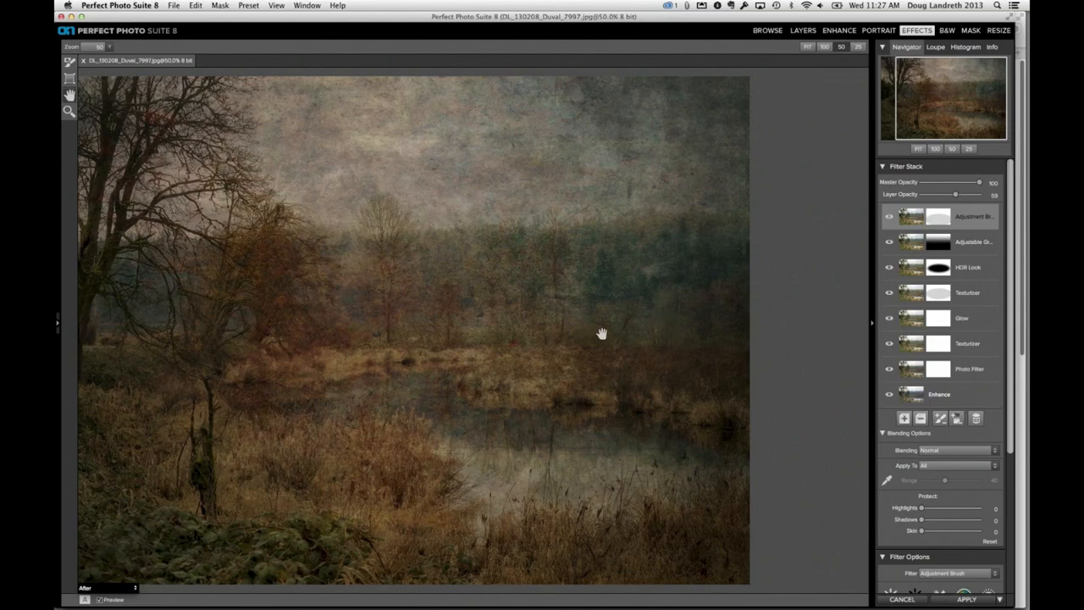
drag(602, 334, 634, 333)
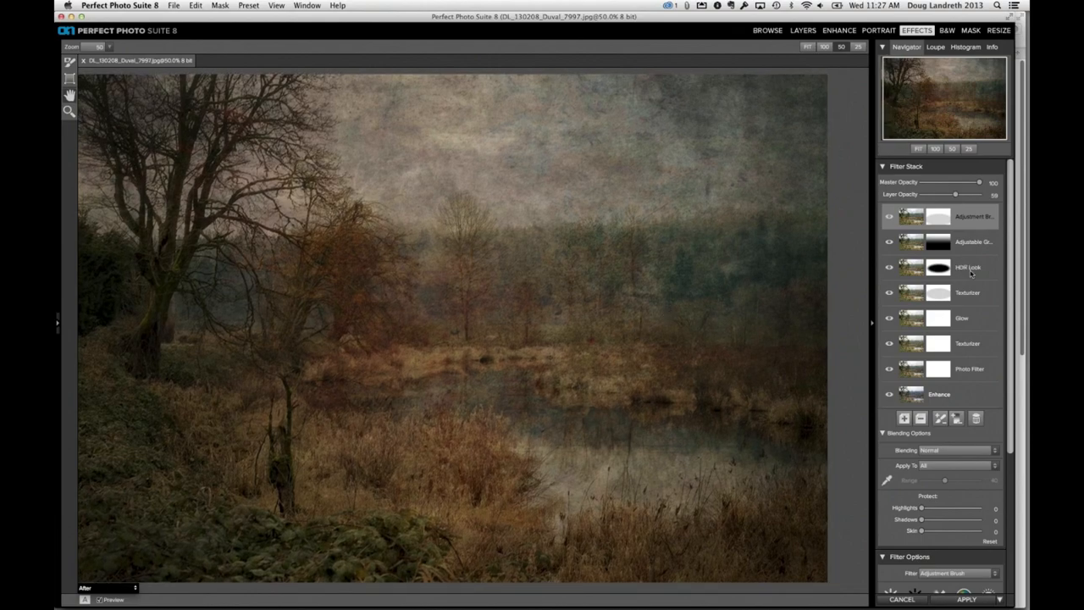
click(890, 268)
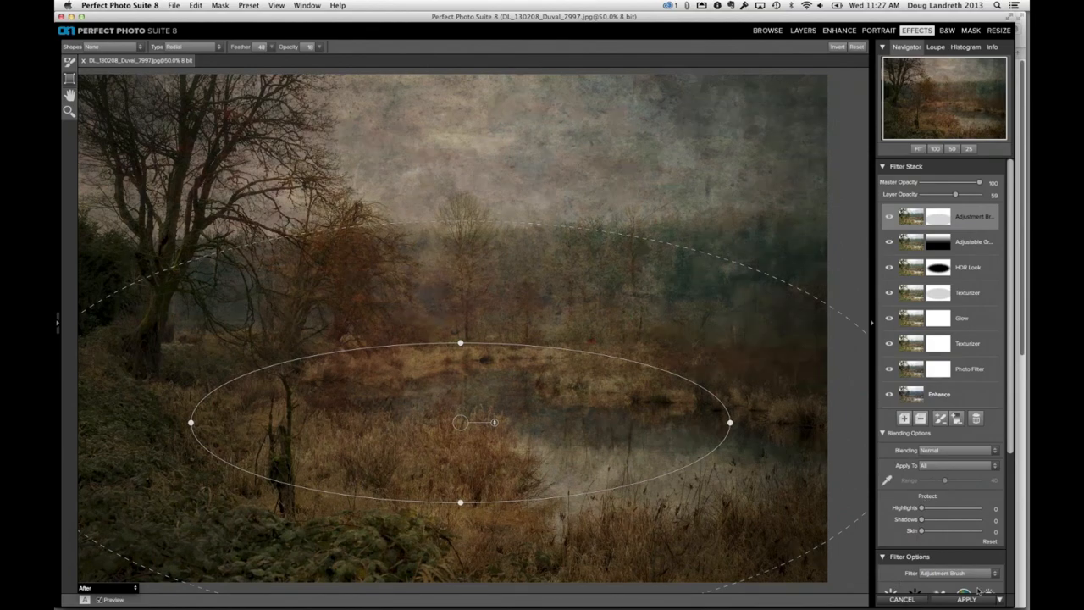
mouse_move(1013, 425)
mouse_down()
mouse_move(1012, 497)
mouse_move(1011, 412)
mouse_up()
scroll(953, 322, down, 5)
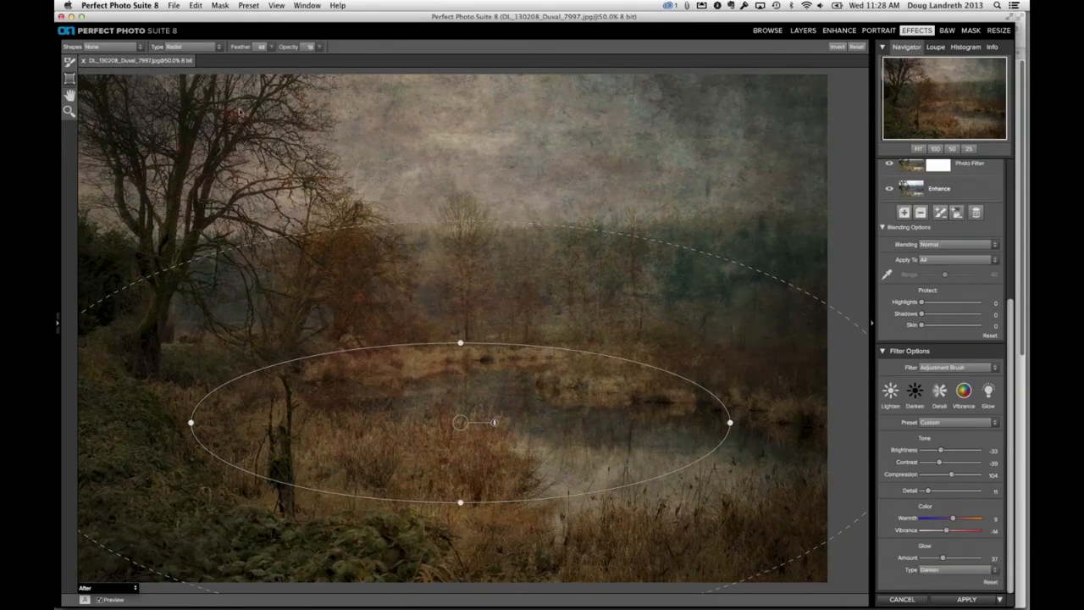
Try the Broken Levee and Flavel House presets from the Photomorphis Old Astoria Presets with the whole image in view
click(58, 325)
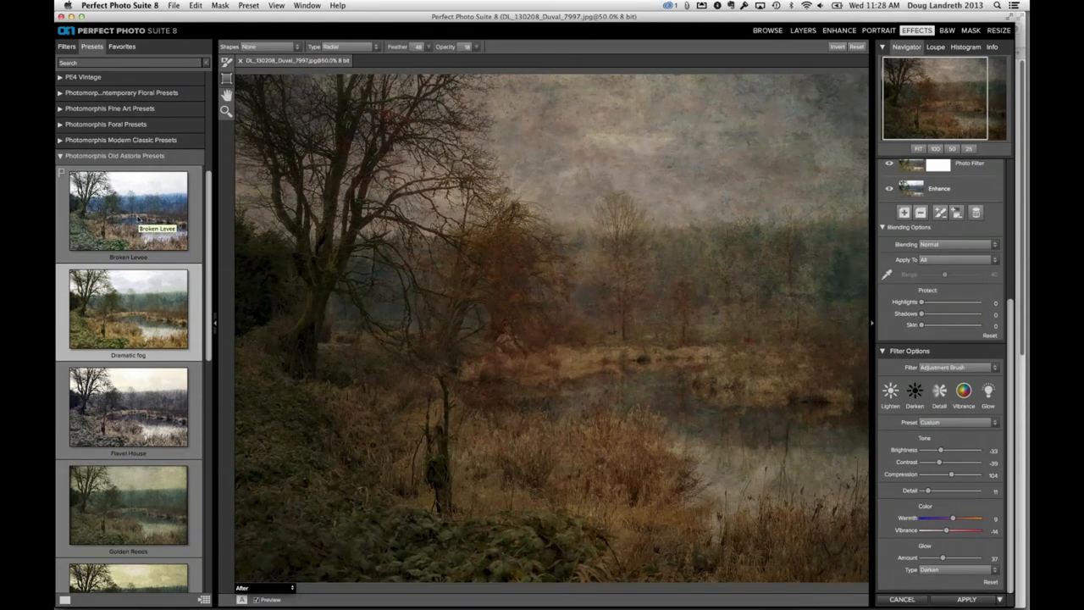
key(super+0)
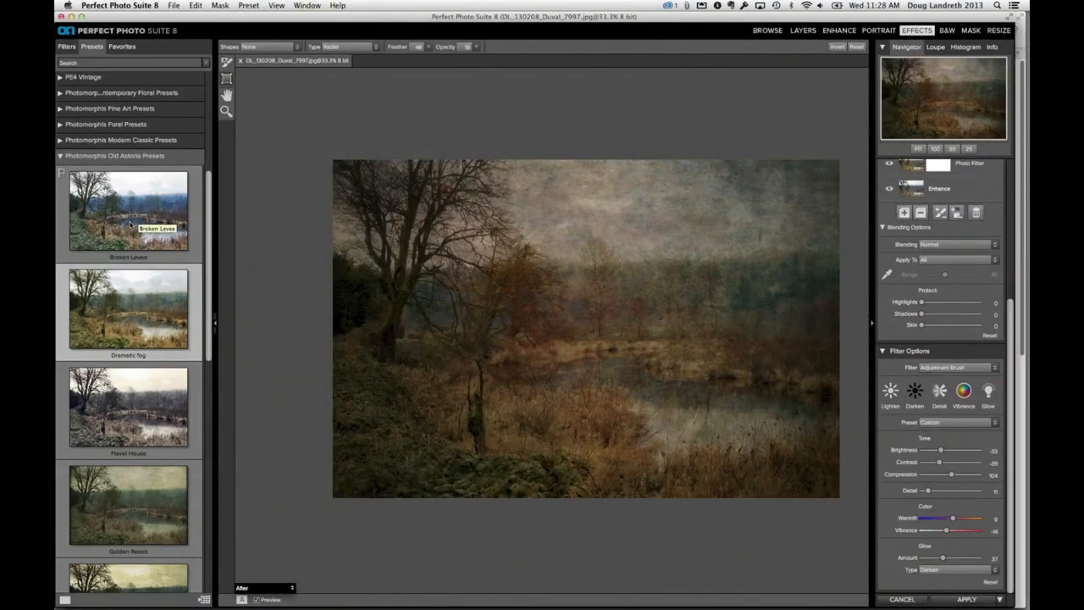
click(131, 225)
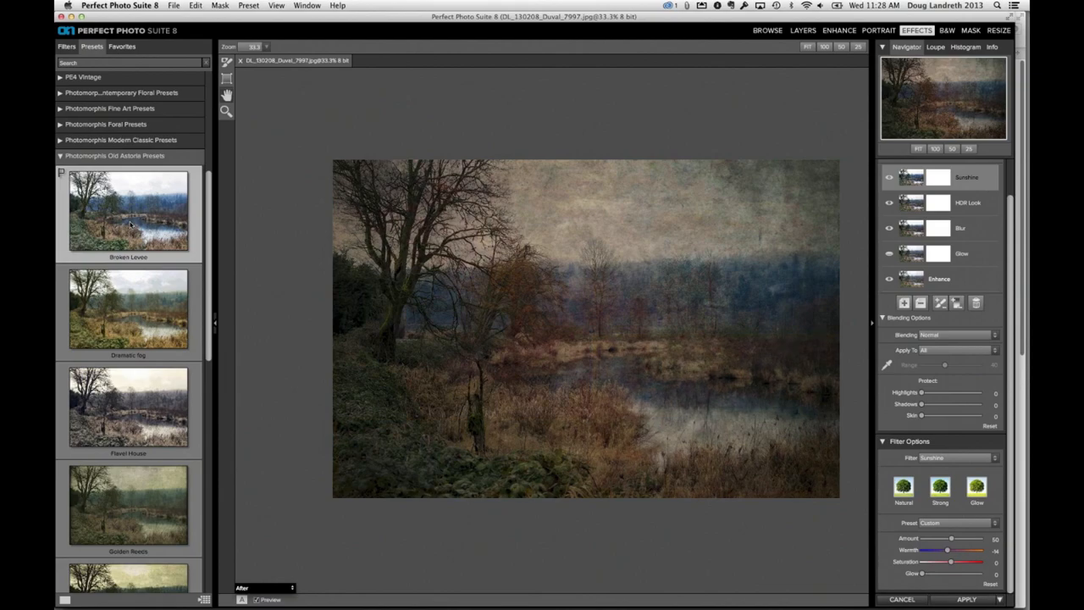
click(132, 388)
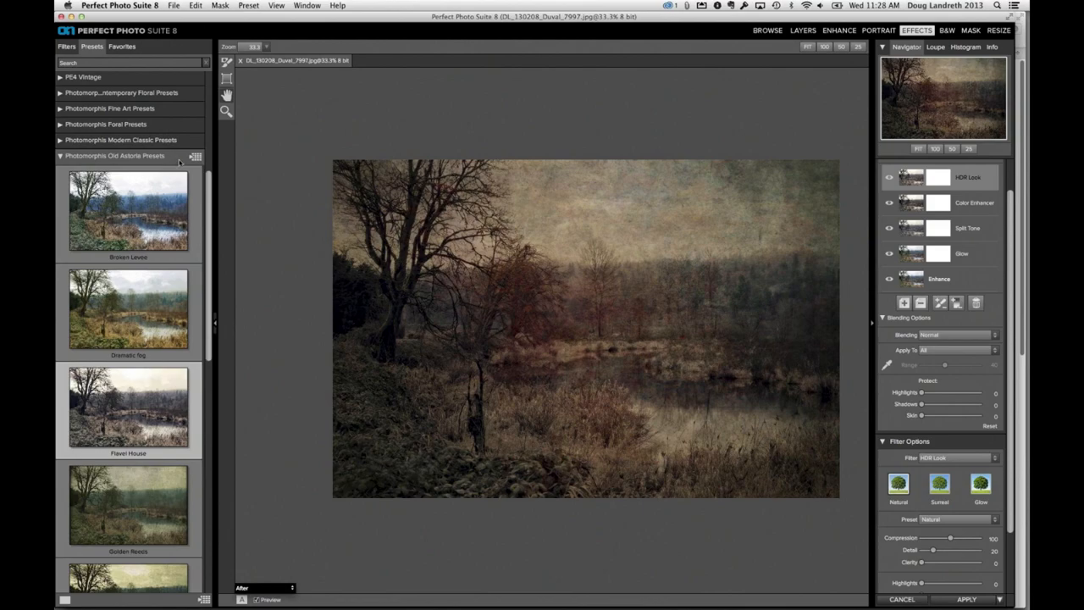
Apply the Low Tide preset from the enlarged Old Astoria preset previews and move its reflected gradient mask down over the pond
click(196, 159)
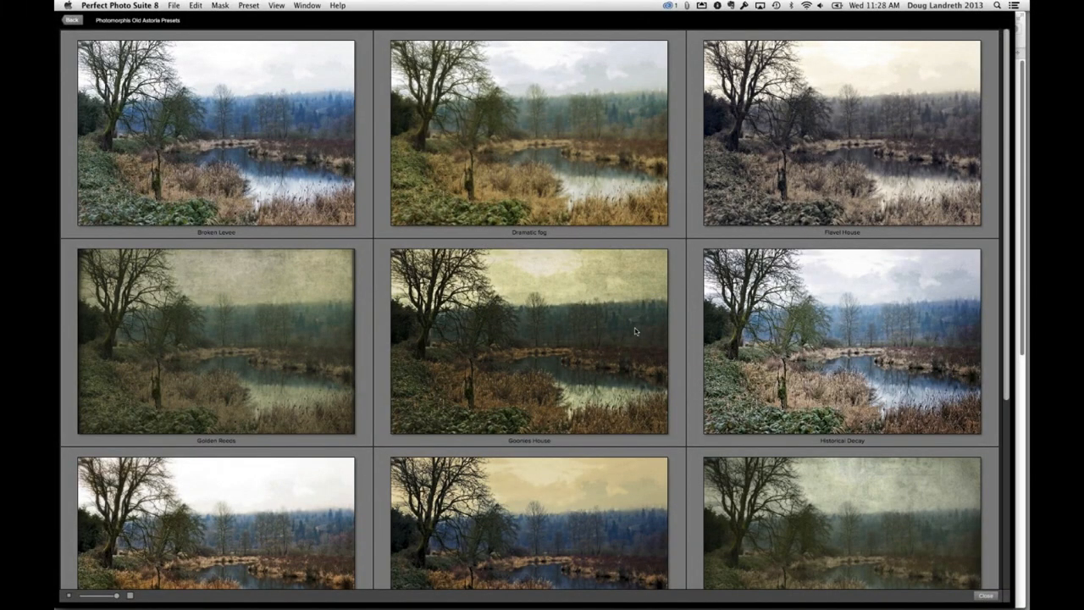
scroll(636, 331, down, 1)
scroll(636, 331, down, 4)
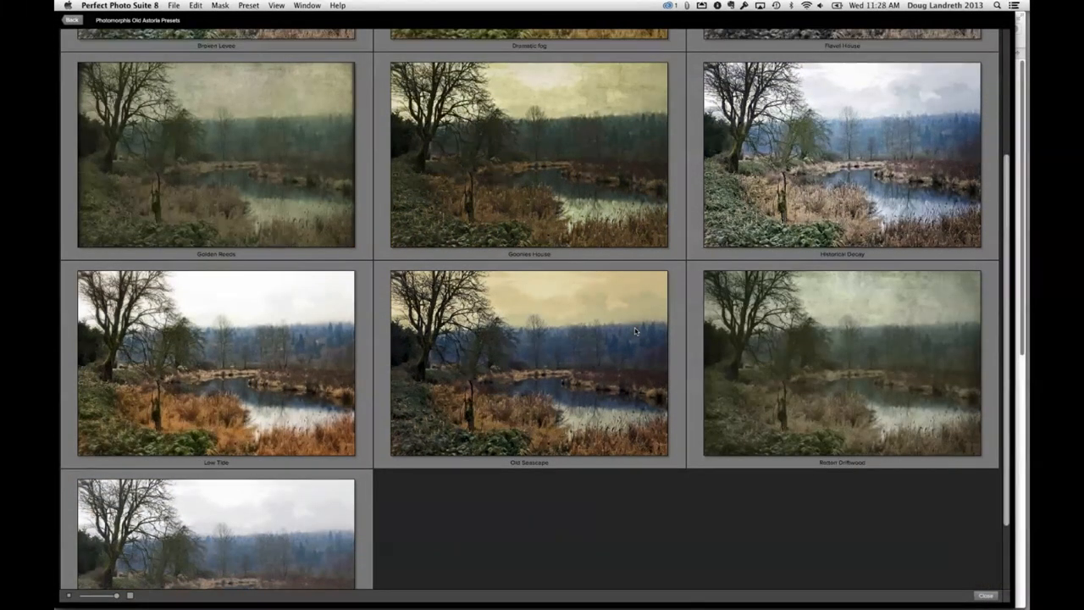
scroll(636, 331, up, 2)
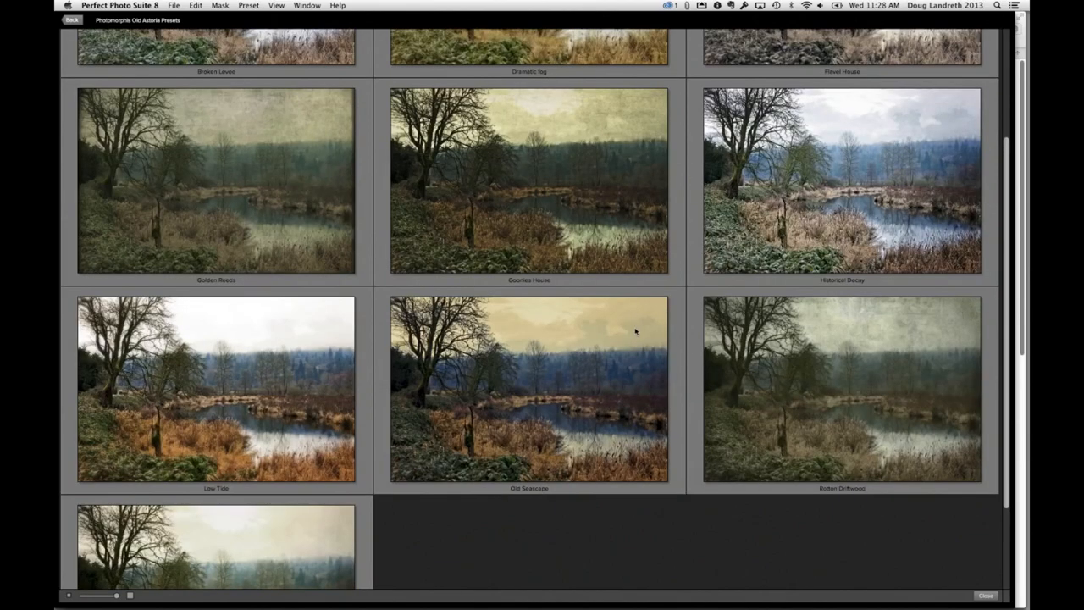
scroll(636, 332, up, 2)
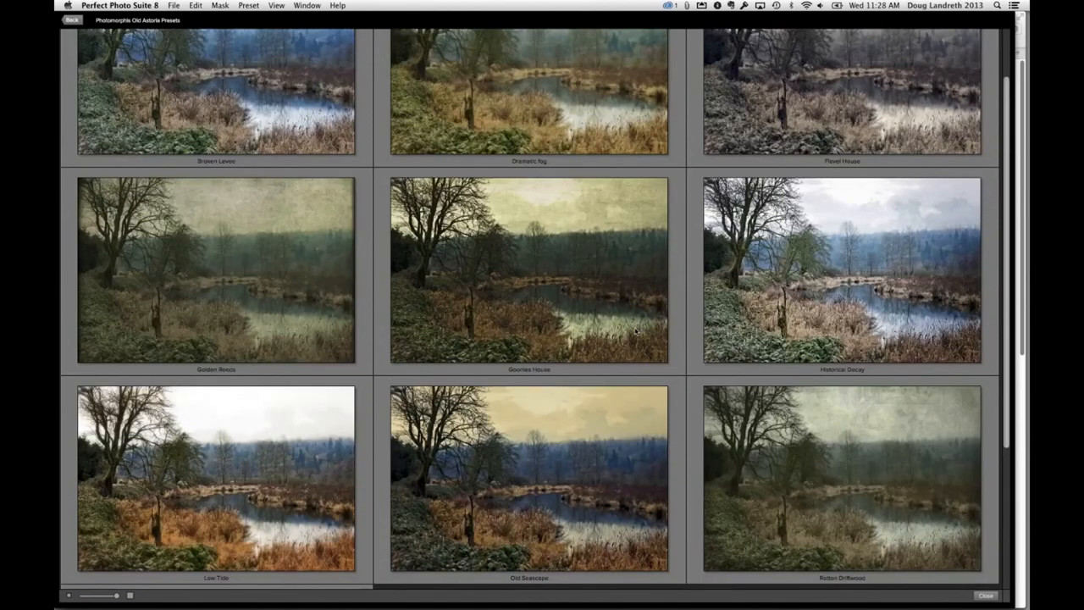
scroll(636, 332, up, 1)
scroll(637, 331, up, 1)
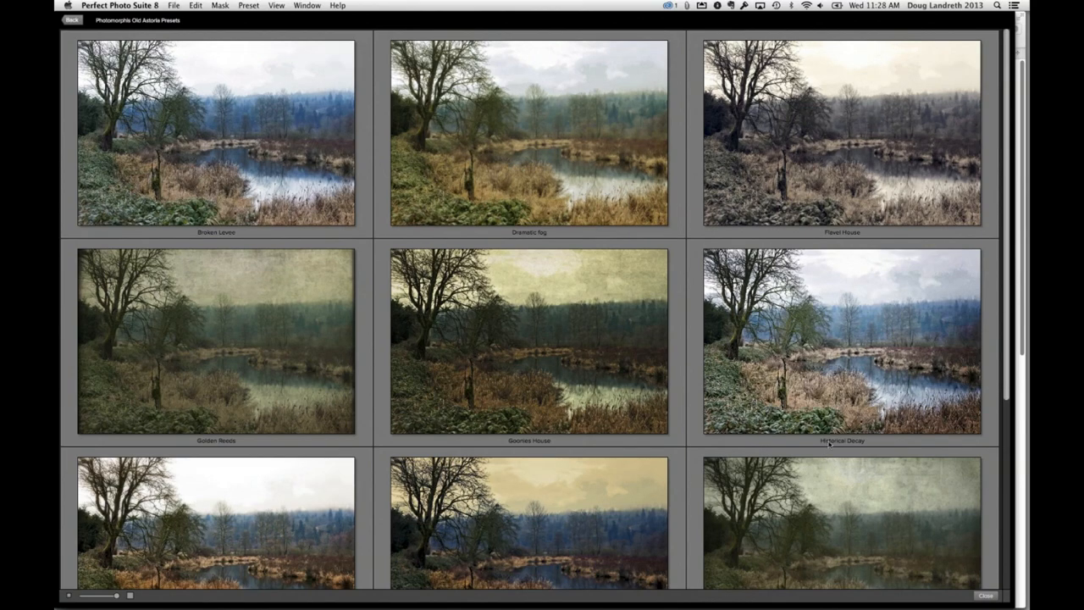
scroll(829, 444, down, 1)
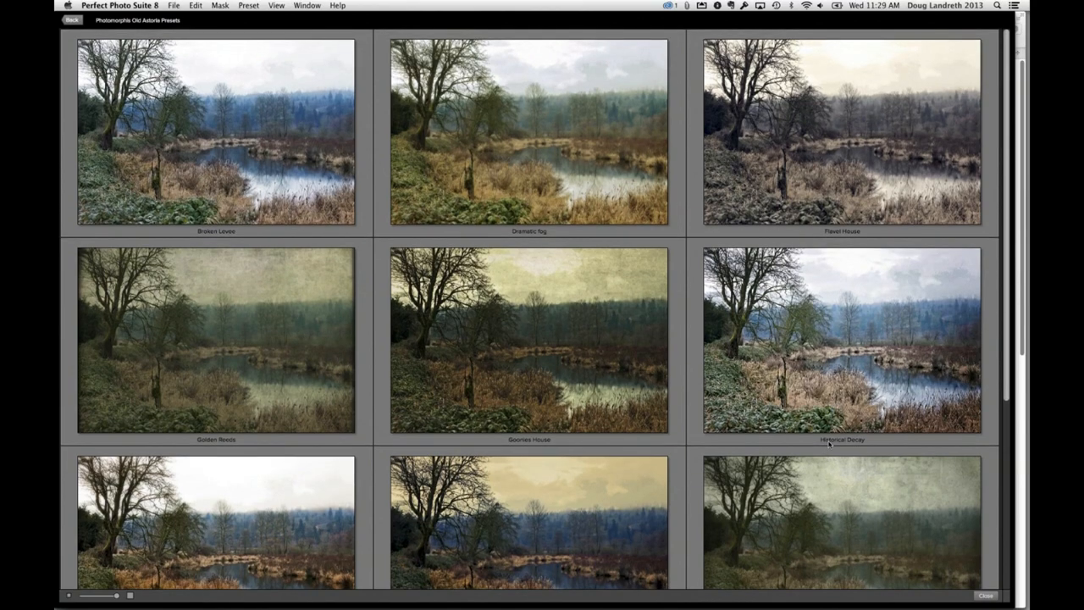
scroll(829, 444, down, 5)
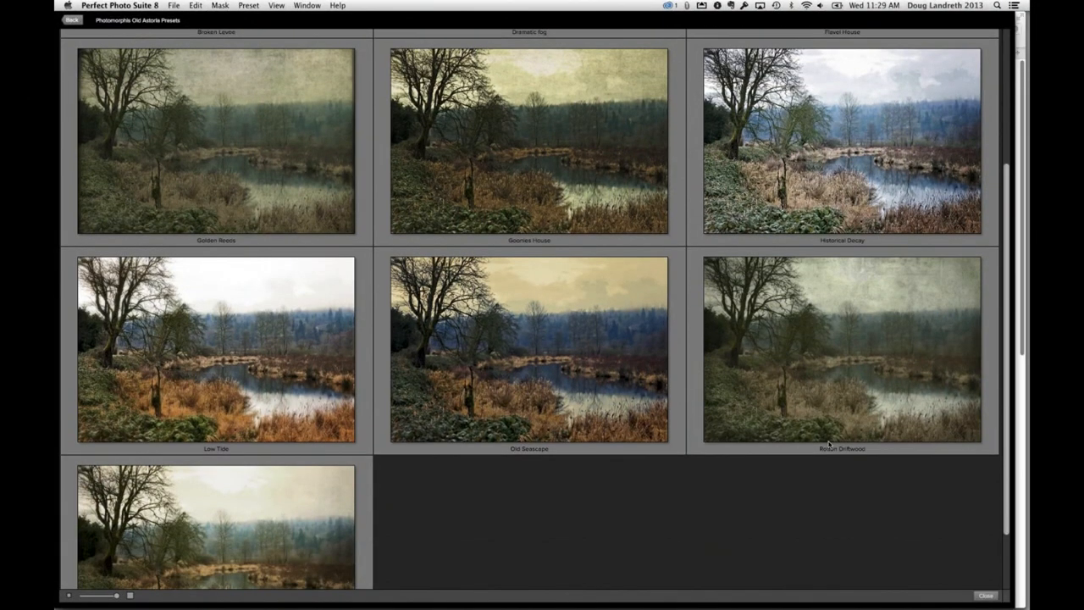
scroll(829, 443, down, 2)
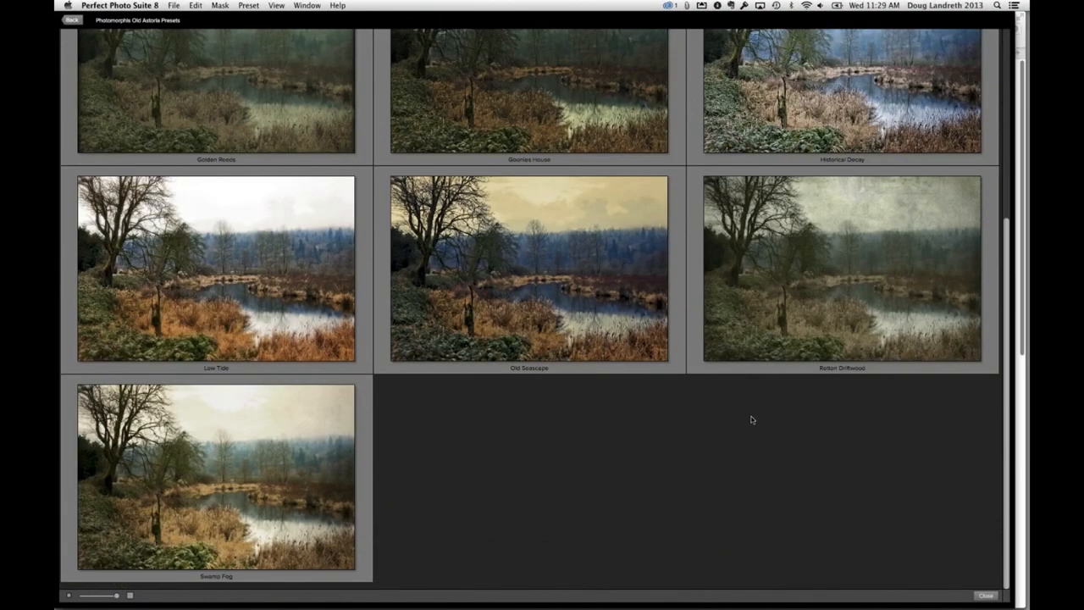
click(280, 298)
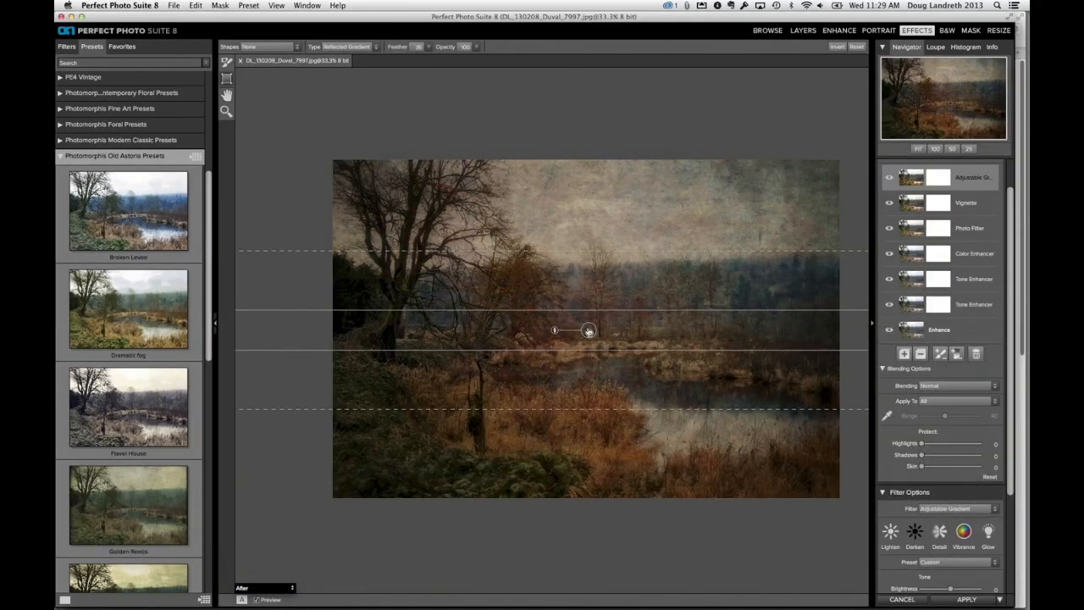
drag(589, 335, 592, 371)
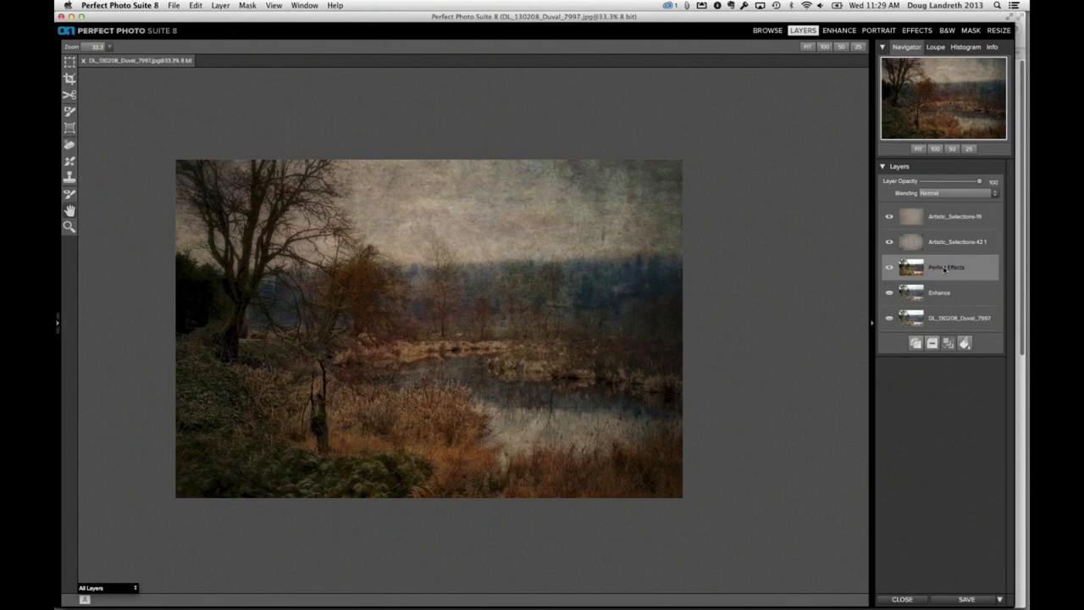
Compare the image with and without the Perfect Effects layer
click(890, 269)
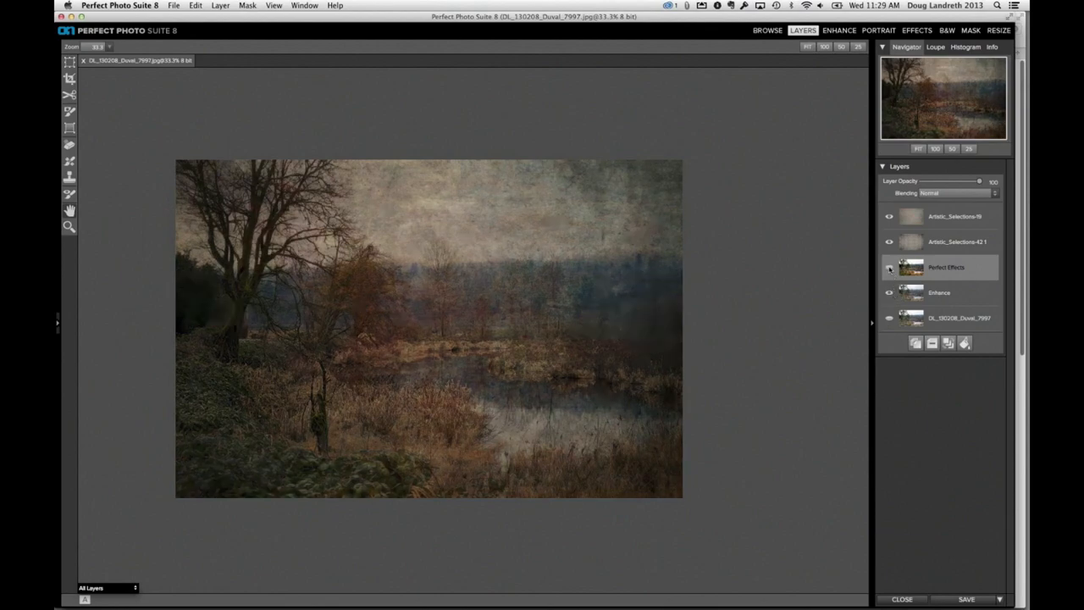
click(889, 269)
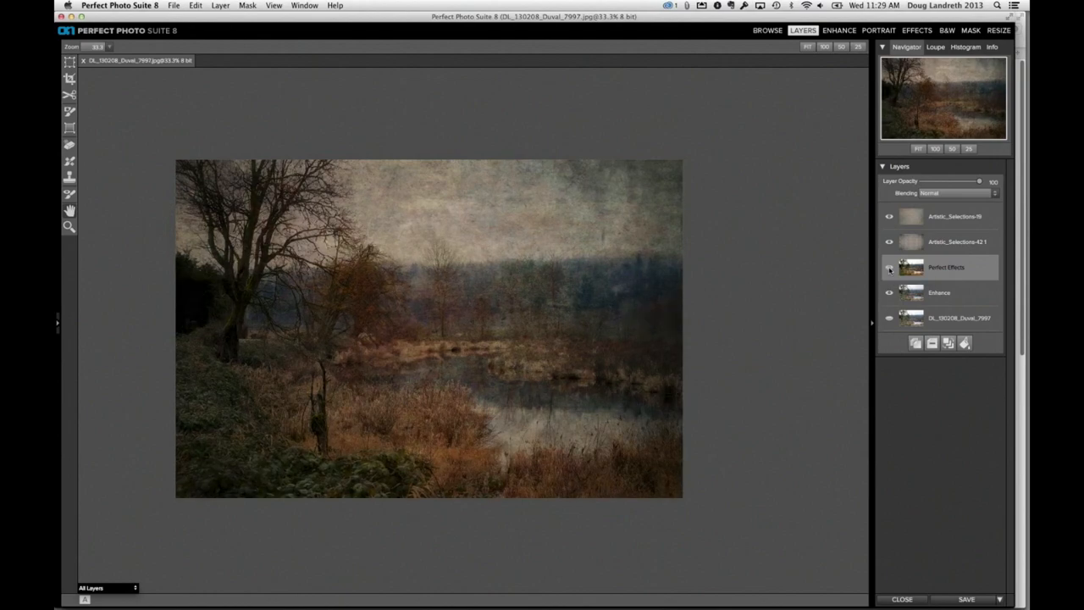
click(889, 269)
click(889, 269)
Try the Soft Light blending mode on the Perfect Effects layer and return it to Normal
click(964, 194)
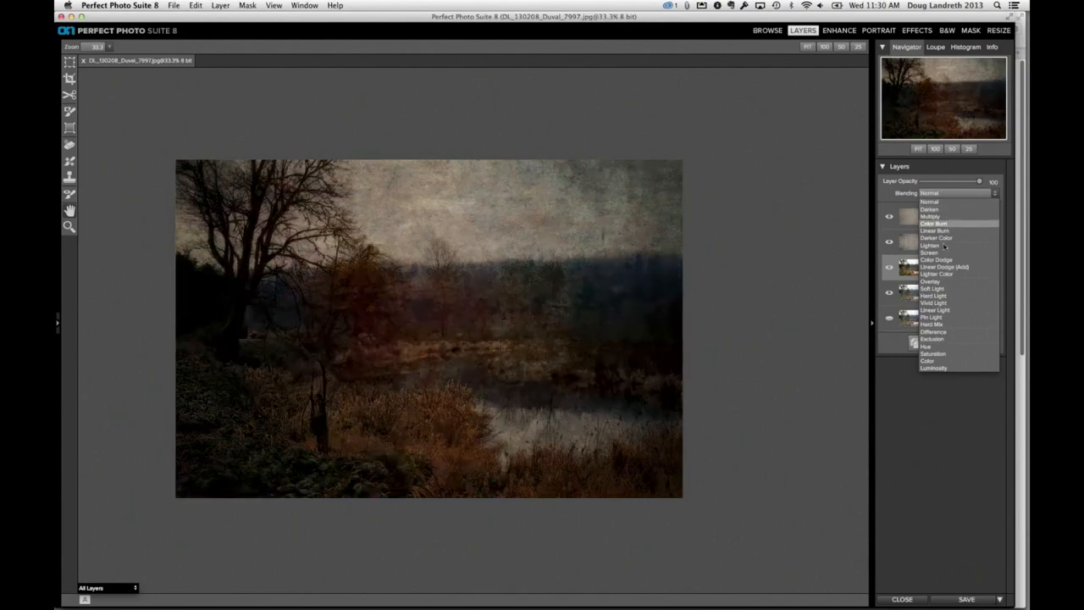
click(942, 288)
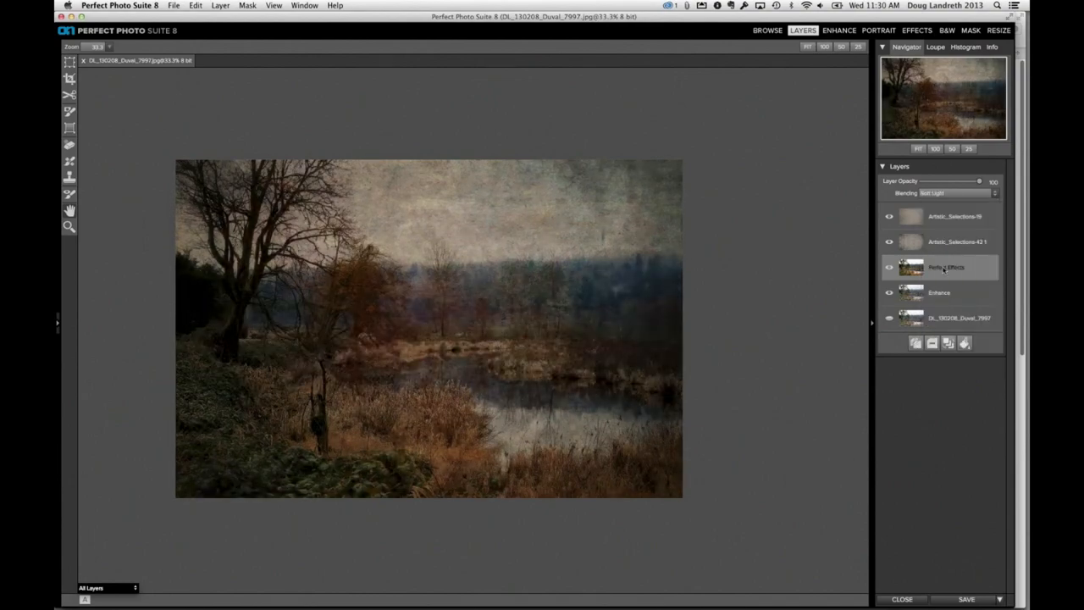
click(964, 194)
click(955, 204)
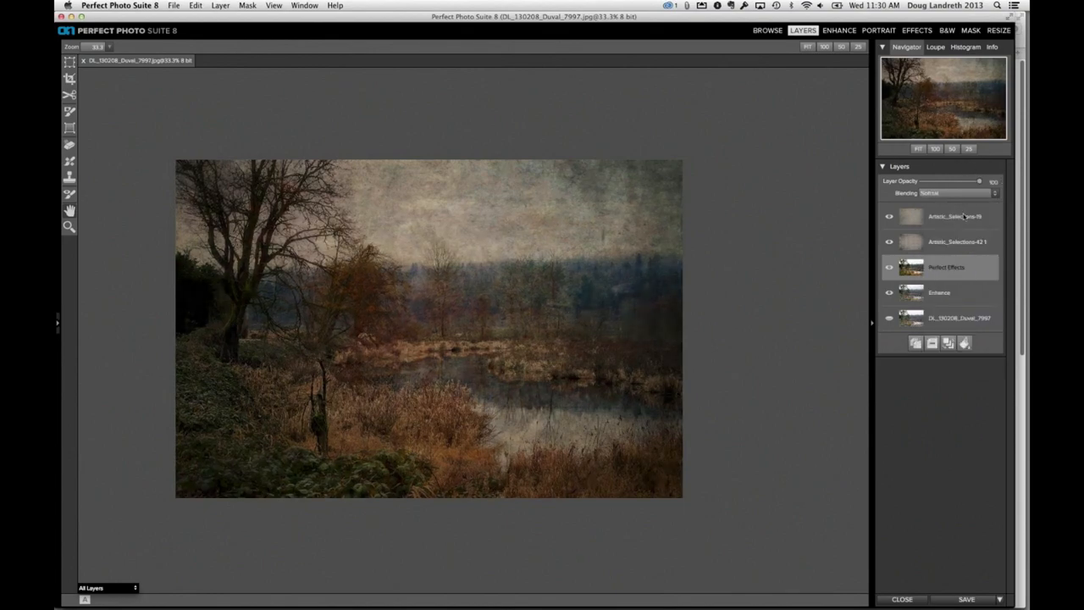
click(967, 194)
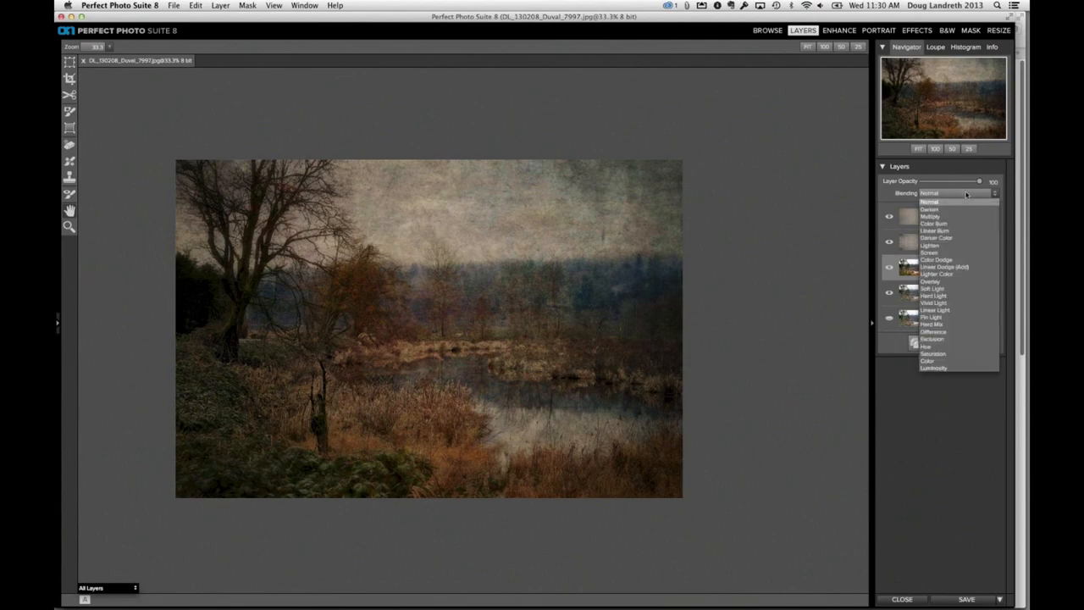
click(958, 179)
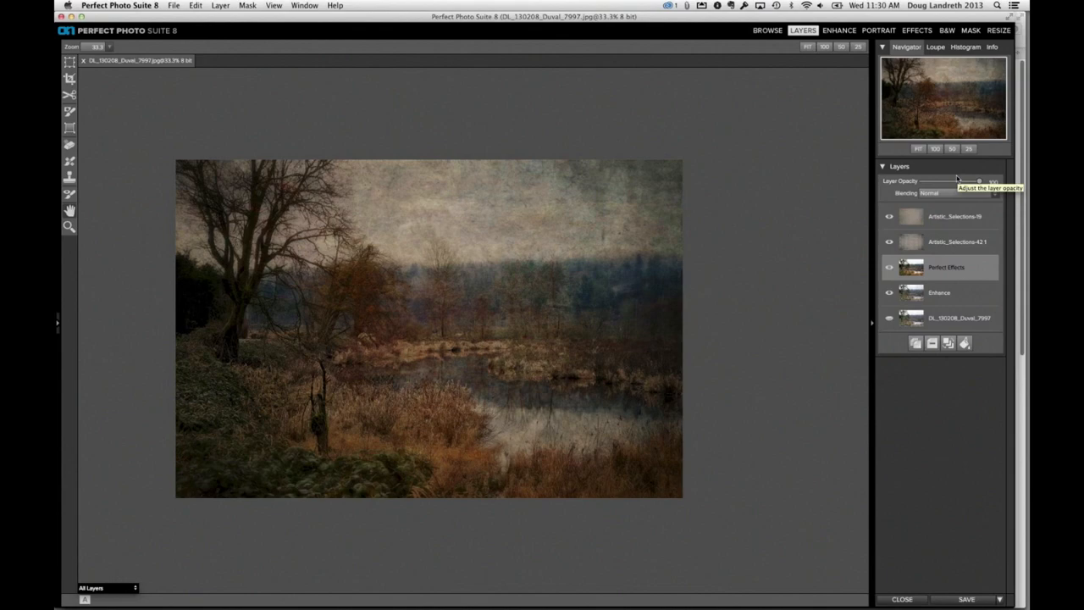
Duplicate the Perfect Effects layer with the image viewed at 50% magnification
key(super+equal)
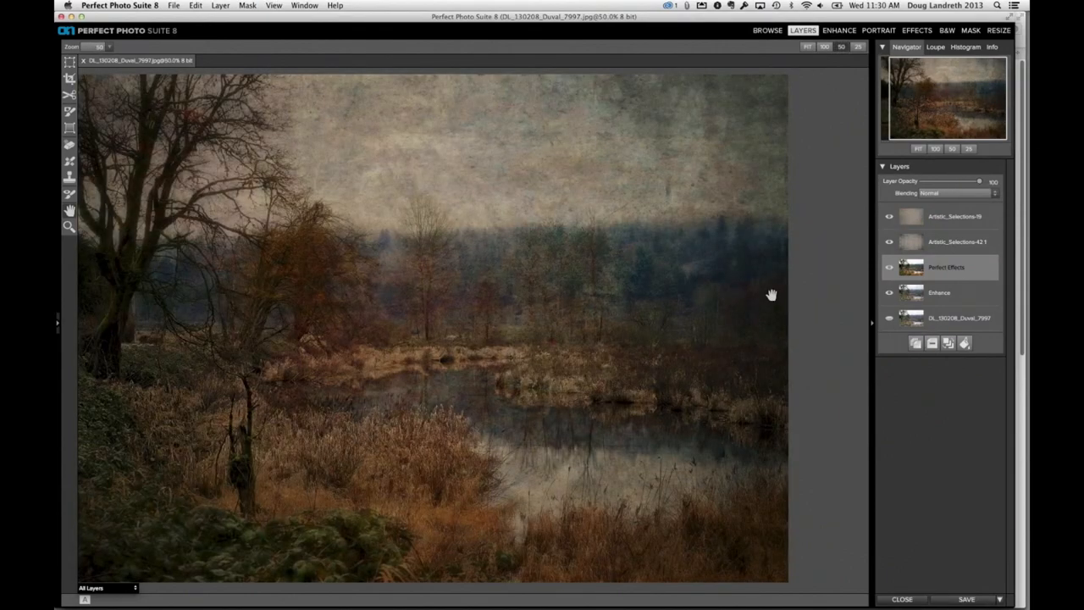
drag(772, 295, 822, 302)
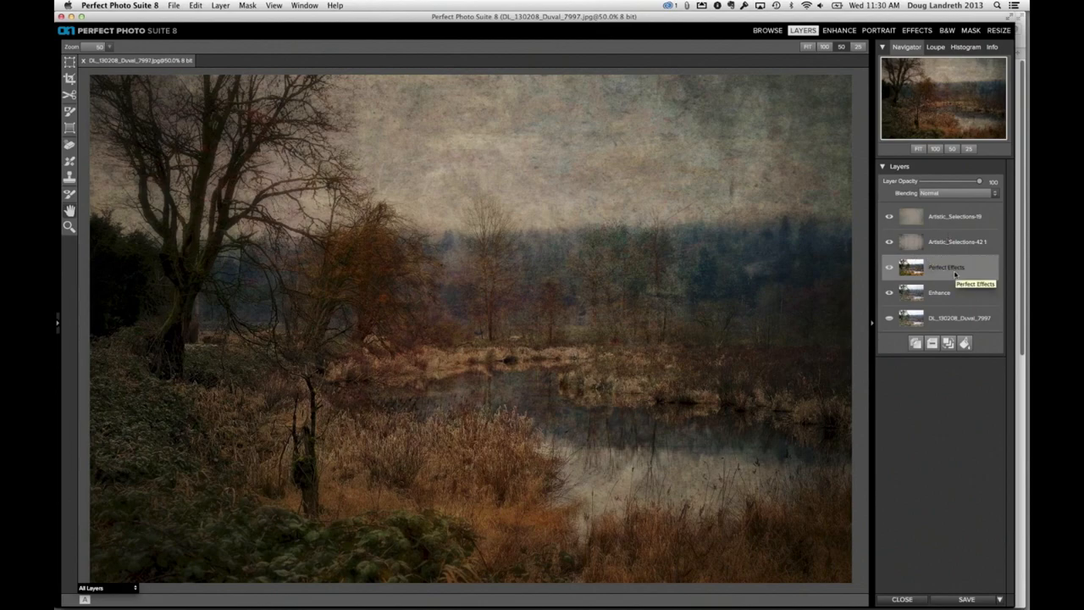
mouse_move(926, 273)
mouse_down()
mouse_move(919, 324)
mouse_move(910, 269)
mouse_up()
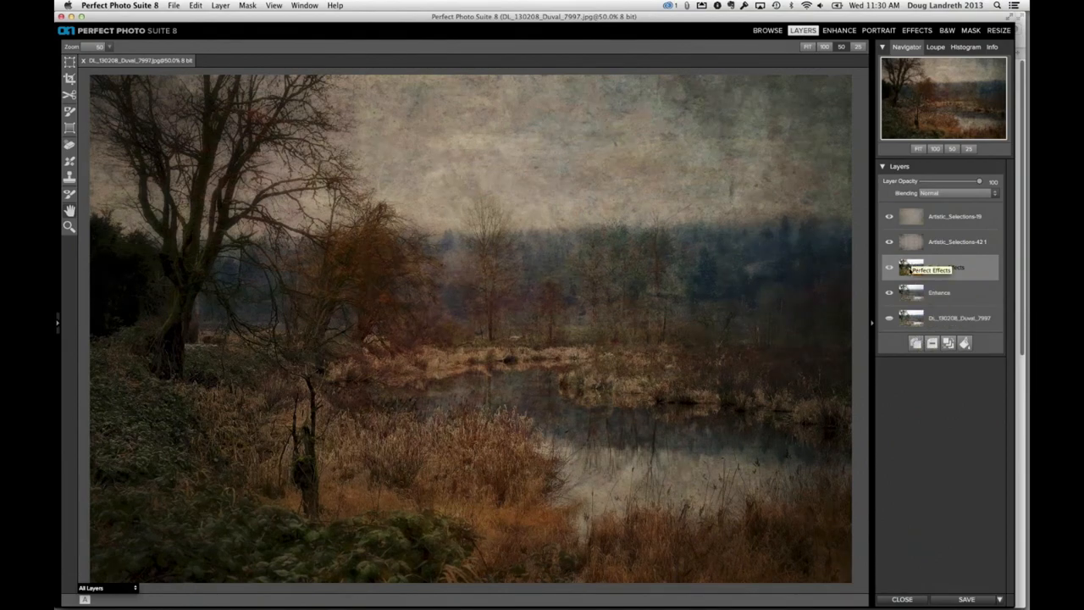
click(915, 343)
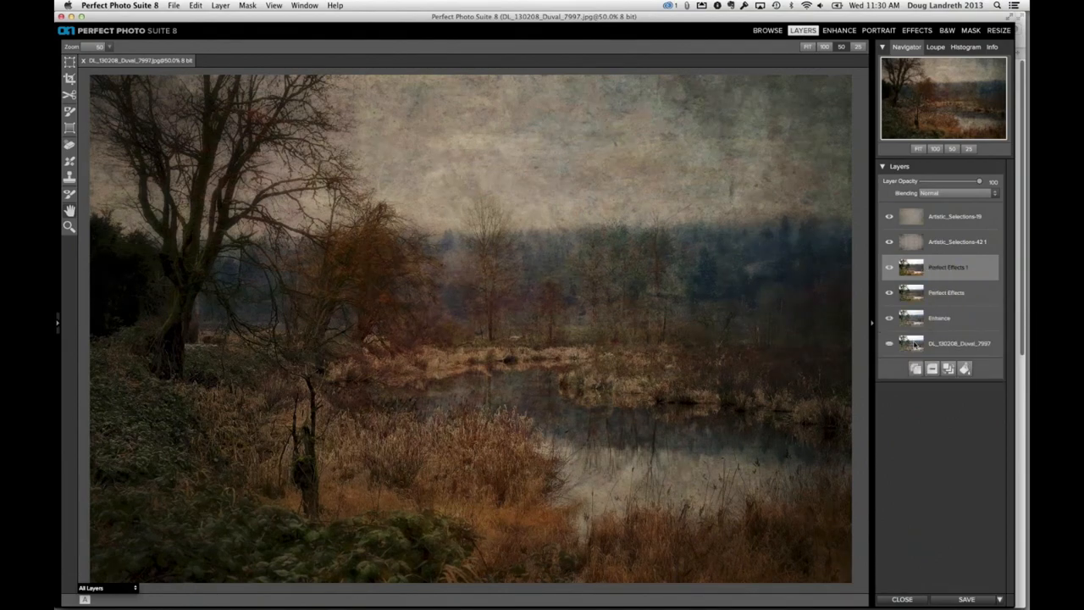
Set the duplicated Perfect Effects layer to Screen blending and lower its opacity to about 12
click(954, 194)
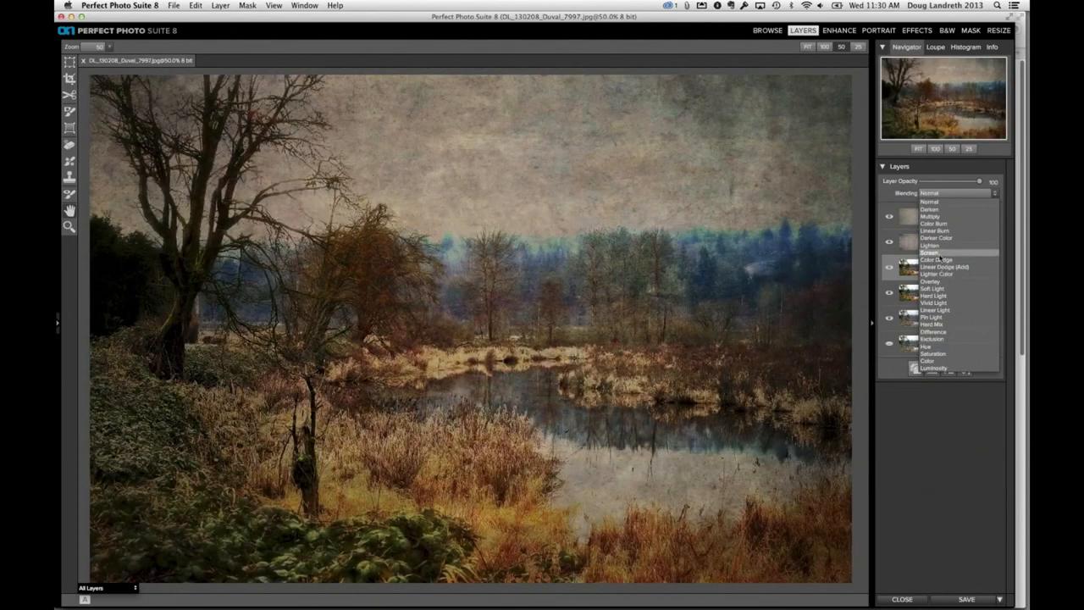
click(935, 253)
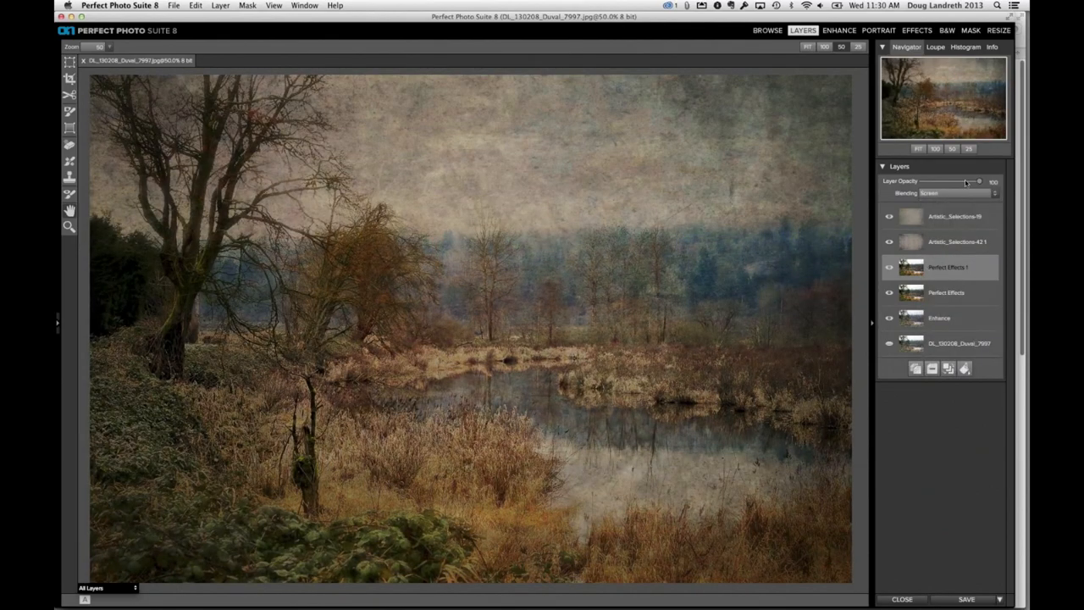
drag(966, 182, 925, 183)
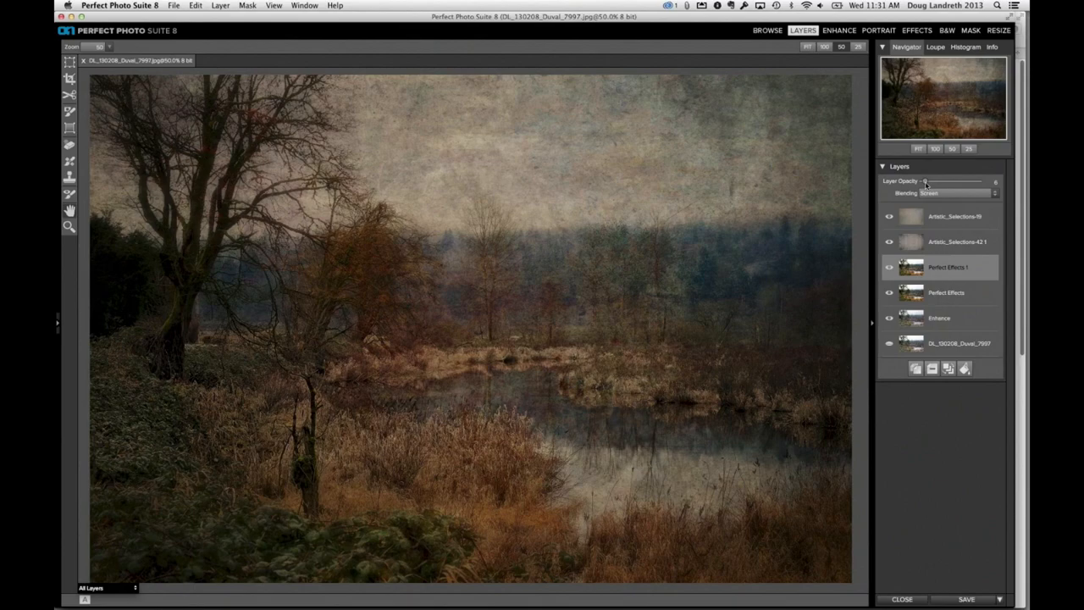
drag(927, 185, 928, 184)
Change the Perfect Effects 1 layer to Multiply blending and set its opacity to about 22
click(932, 195)
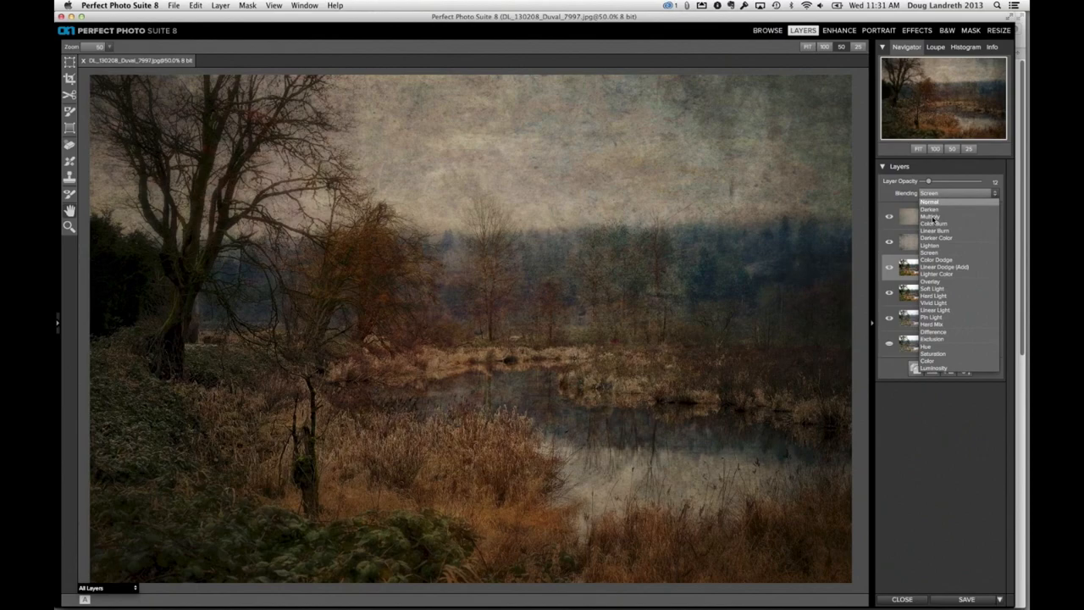
click(933, 217)
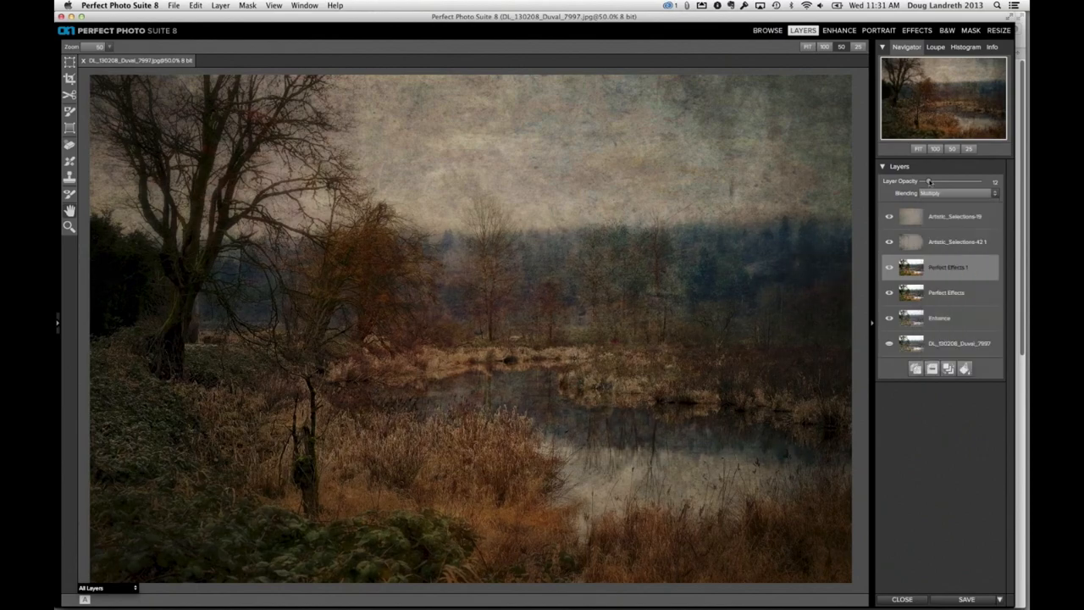
drag(929, 182, 933, 182)
Create a new stamped layer of the composite above the Artistic_Selections-19 texture layer
click(947, 218)
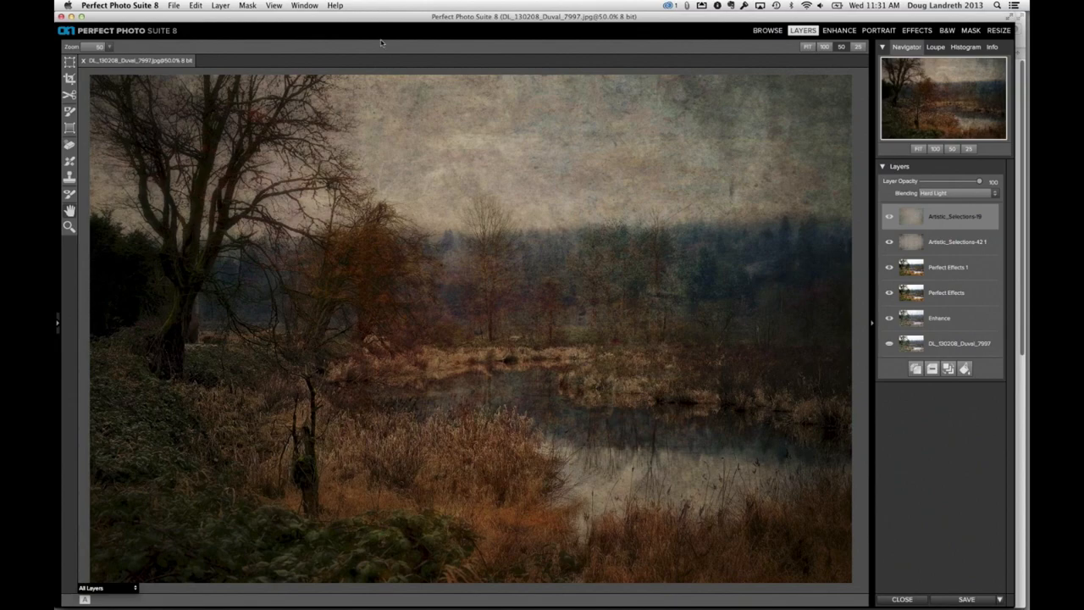
click(222, 6)
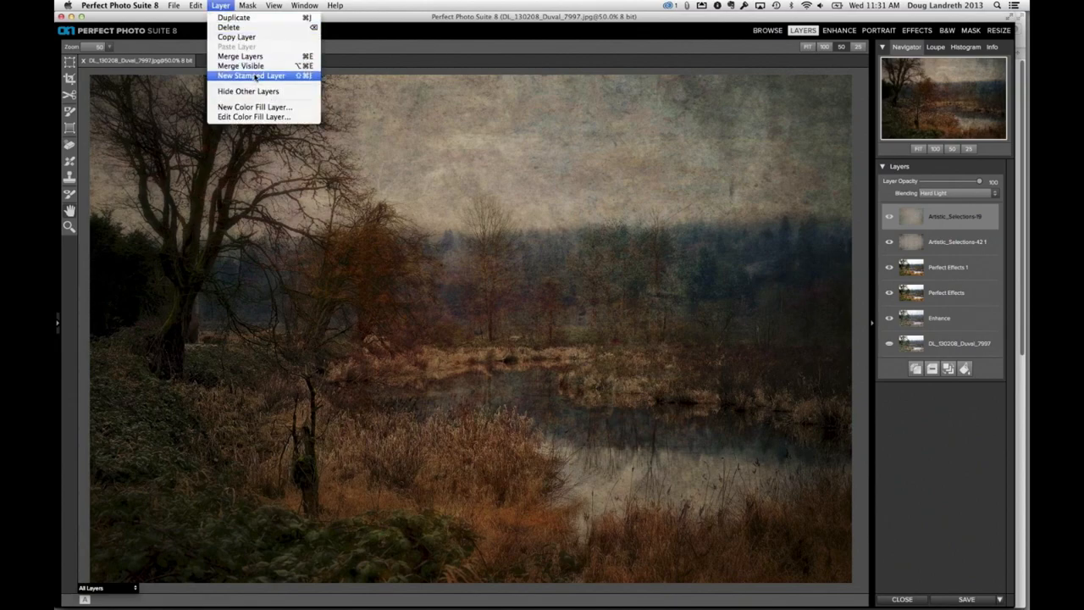
click(255, 76)
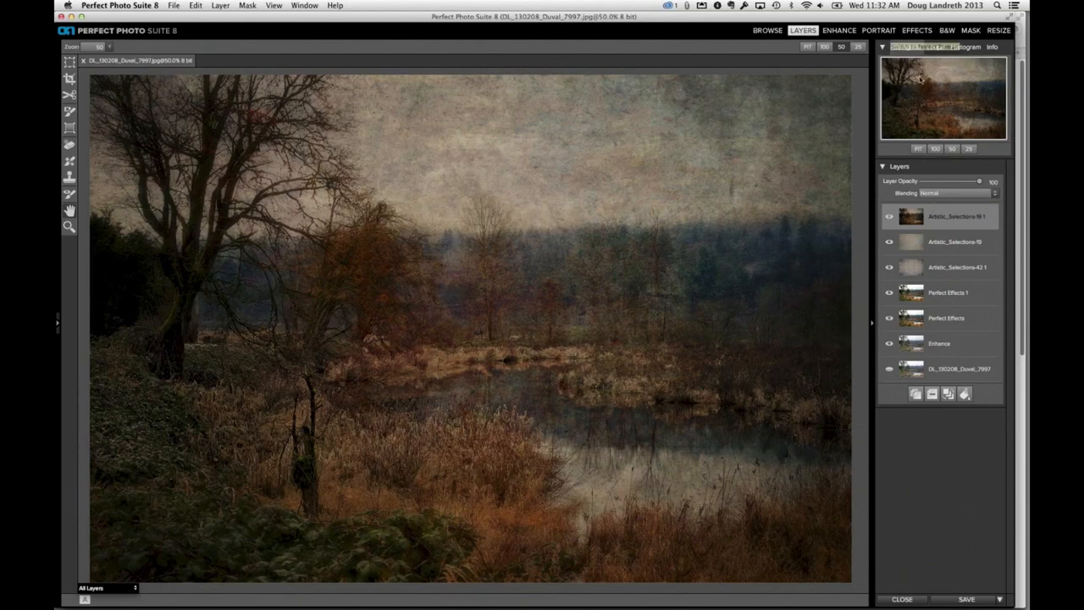
Take the stamped layer into Effects and expand the Glow category among the available filters
click(918, 30)
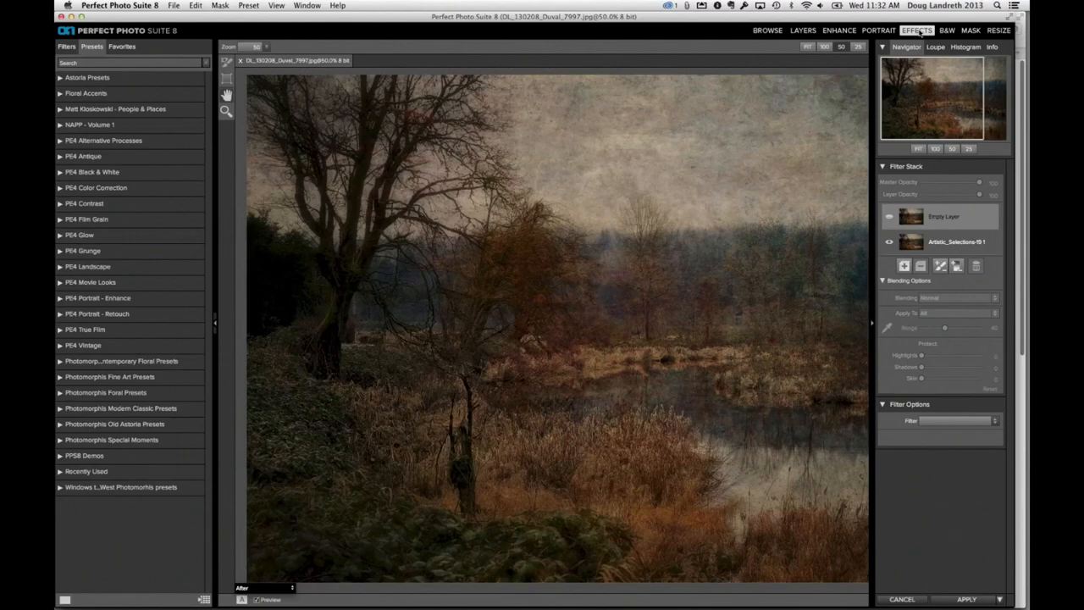
click(66, 46)
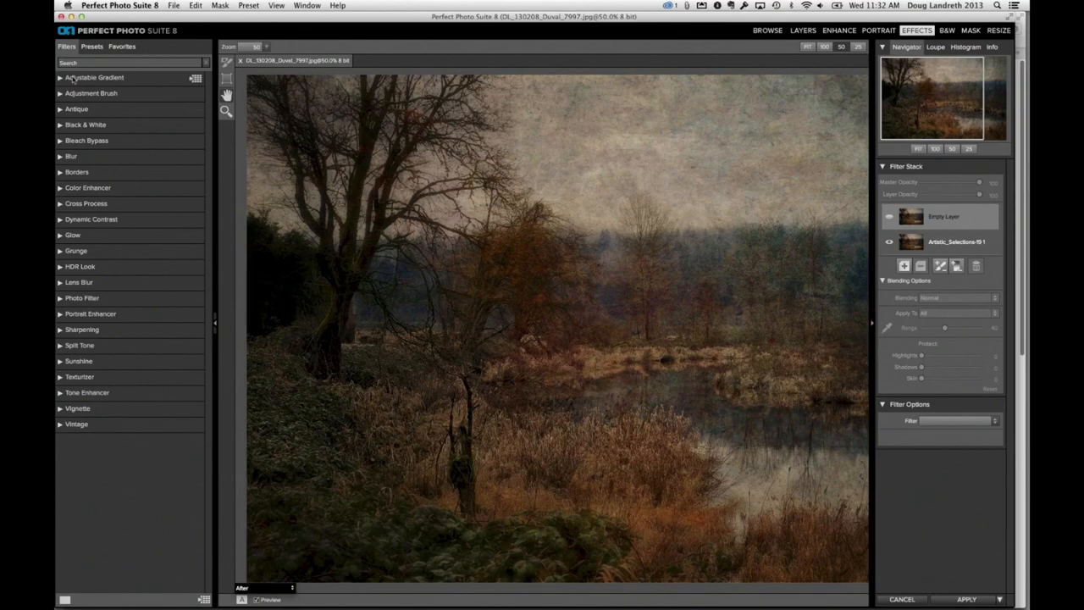
click(935, 423)
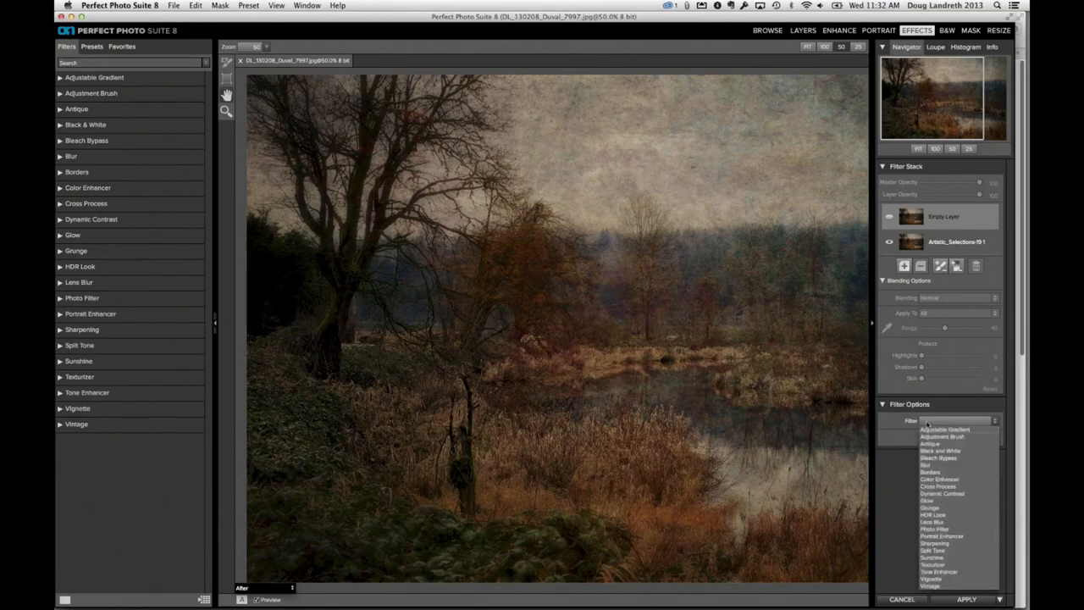
click(906, 457)
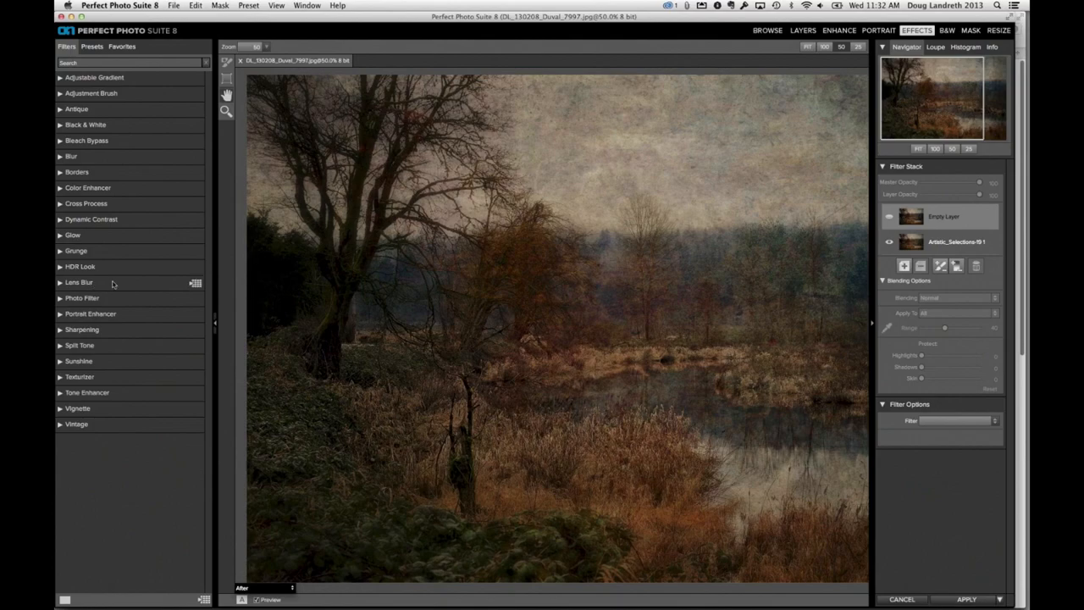
click(73, 236)
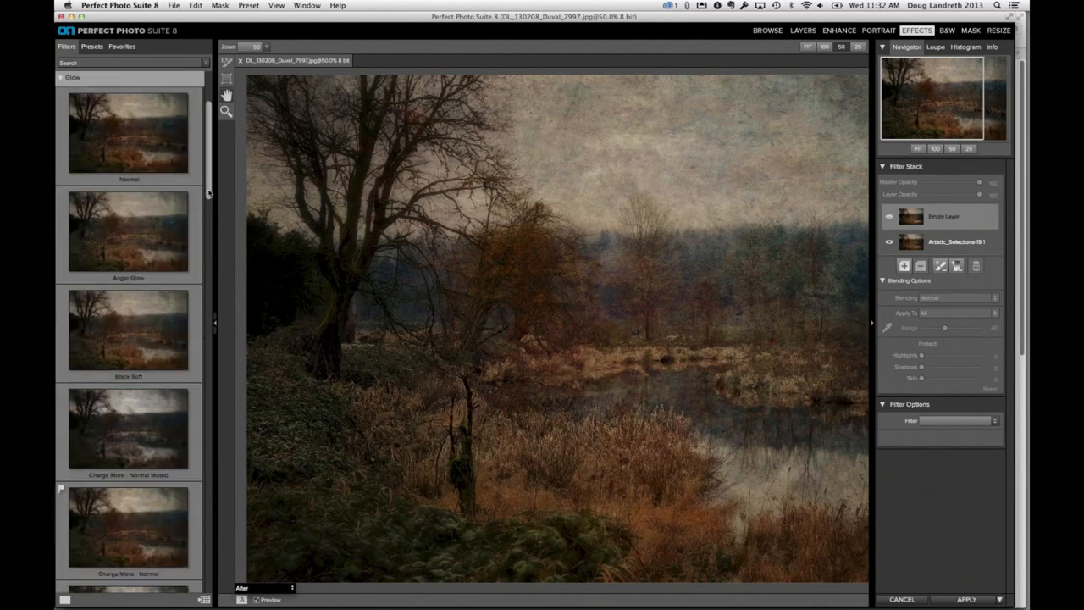
drag(210, 194, 209, 163)
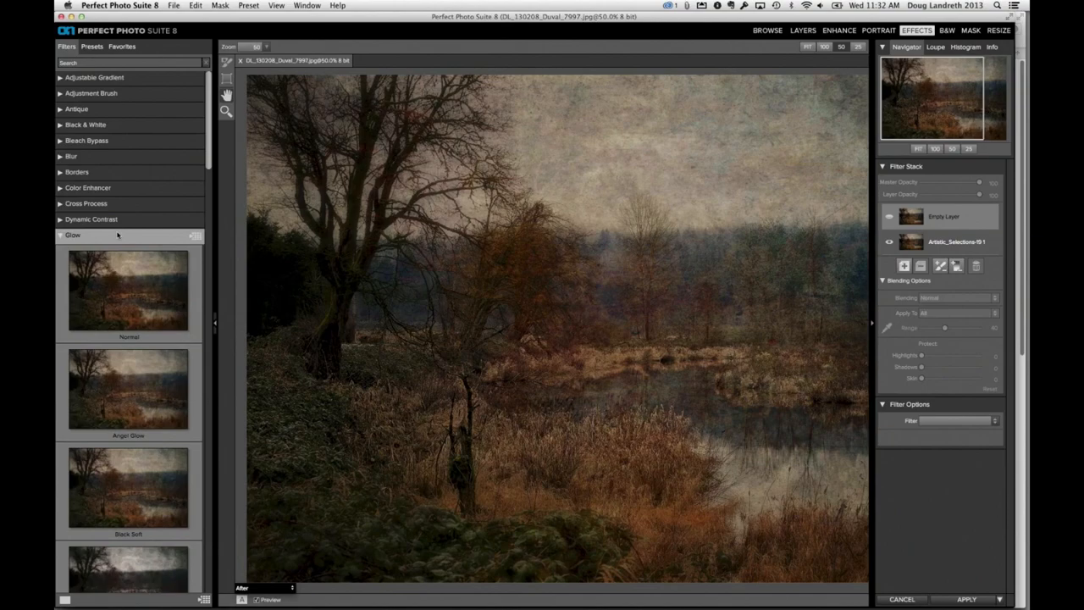
Browse the full-size previews of the Glow presets and apply Angel Glow to the fitted image
key(super+0)
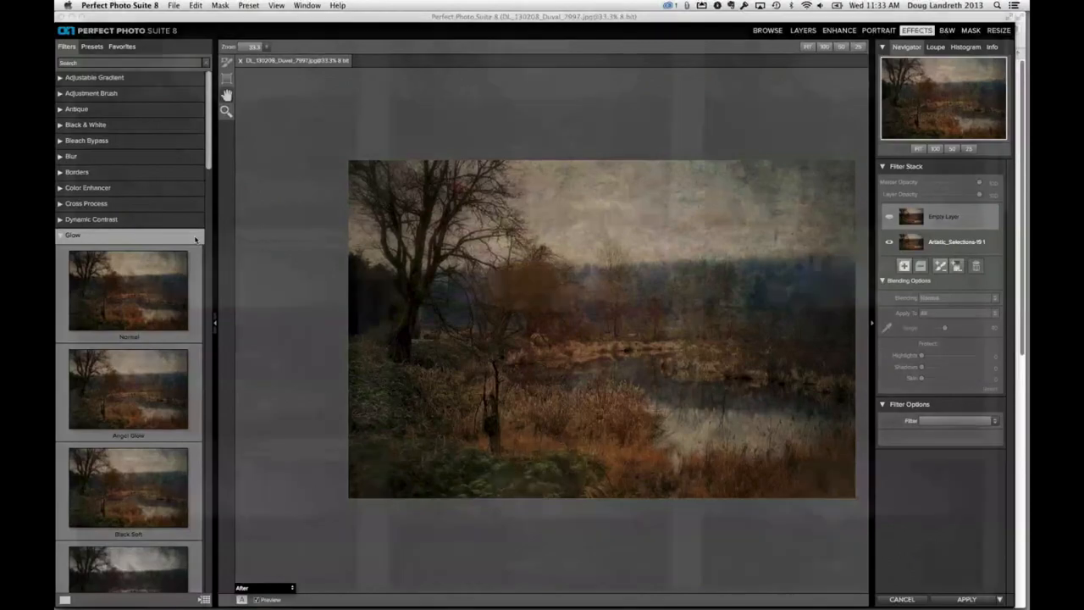
click(195, 239)
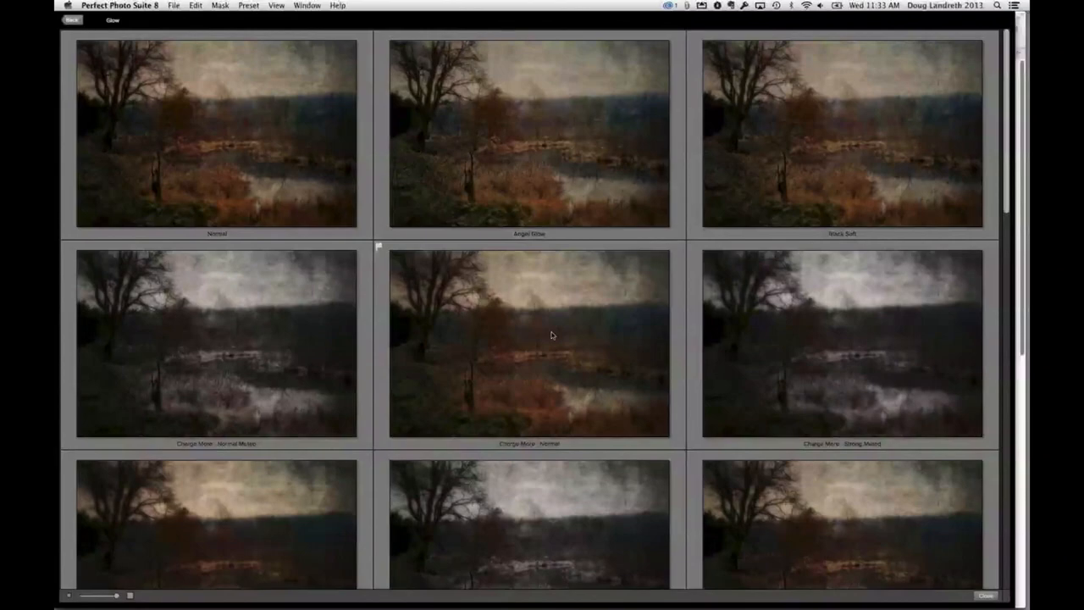
scroll(552, 336, down, 10)
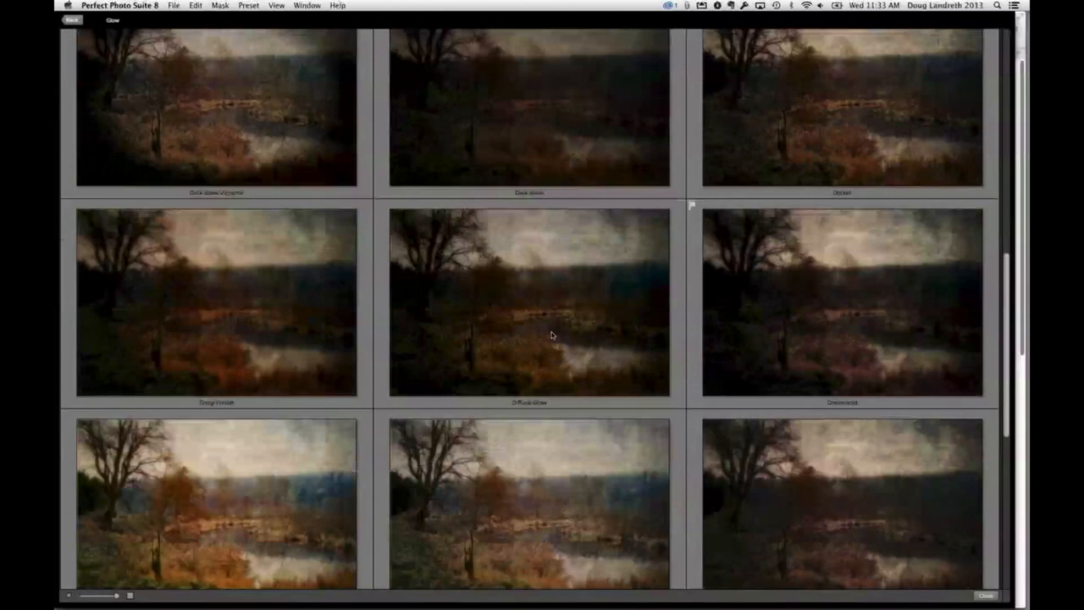
scroll(552, 335, down, 5)
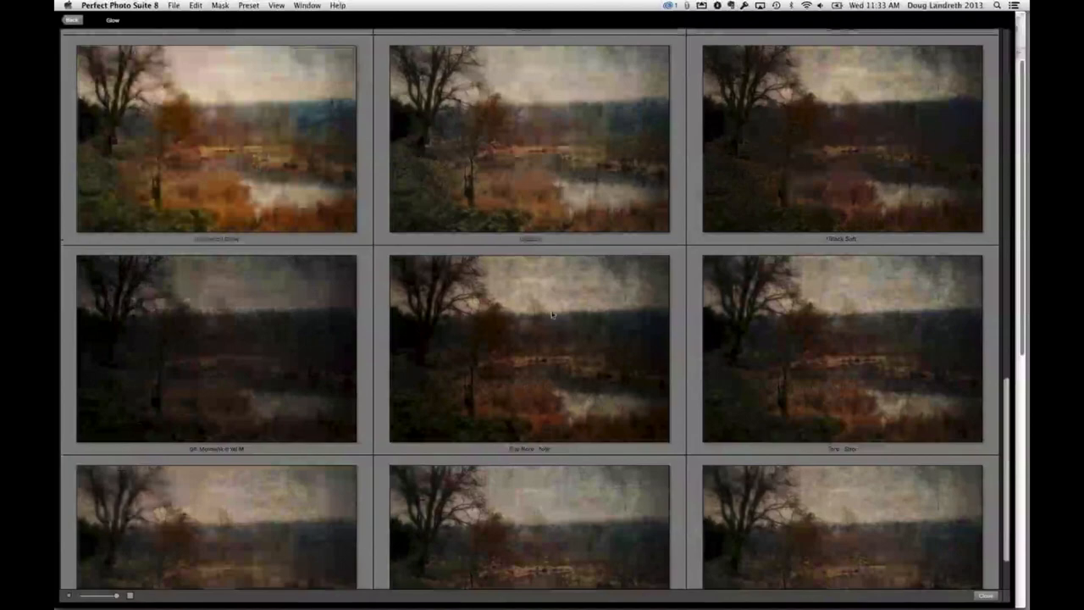
scroll(552, 314, up, 15)
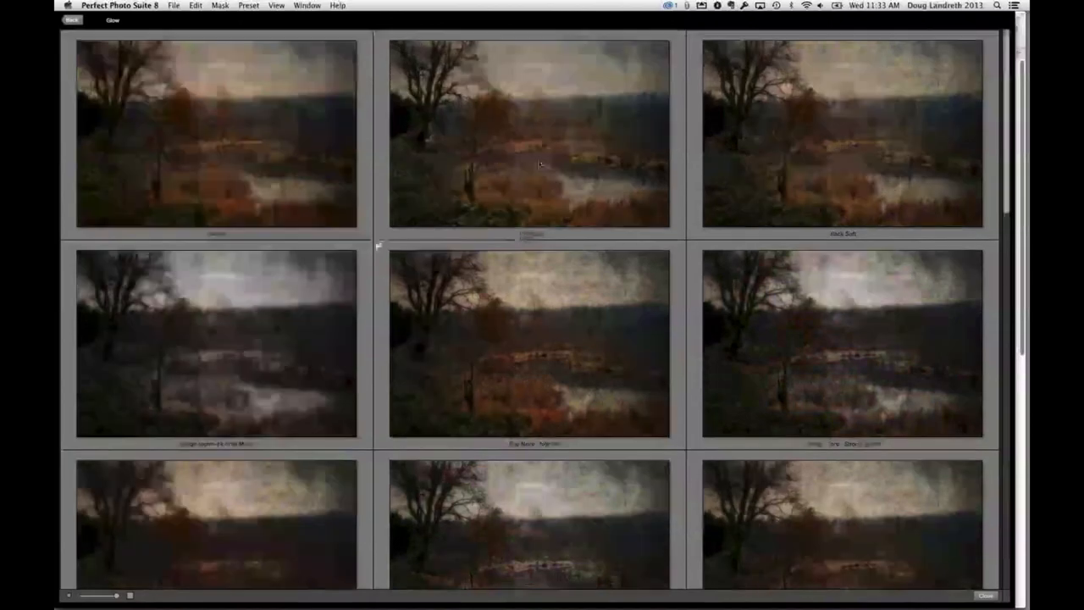
click(539, 164)
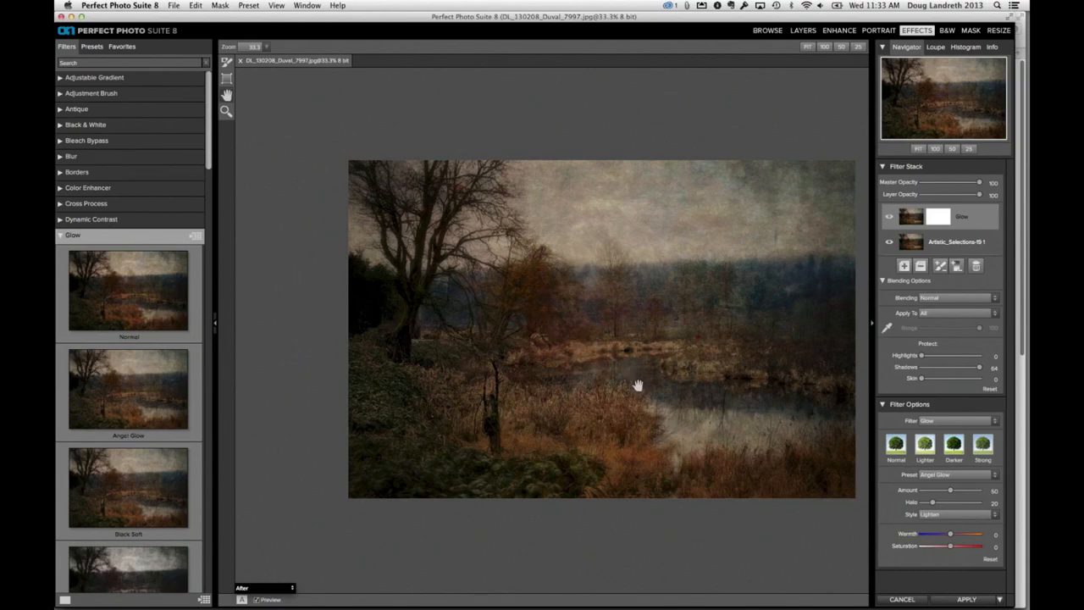
Add a Vignette filter layer above the Glow layer, using the Big Softy preset, with the image viewed at 50%
key(super+equal)
key(super+equal)
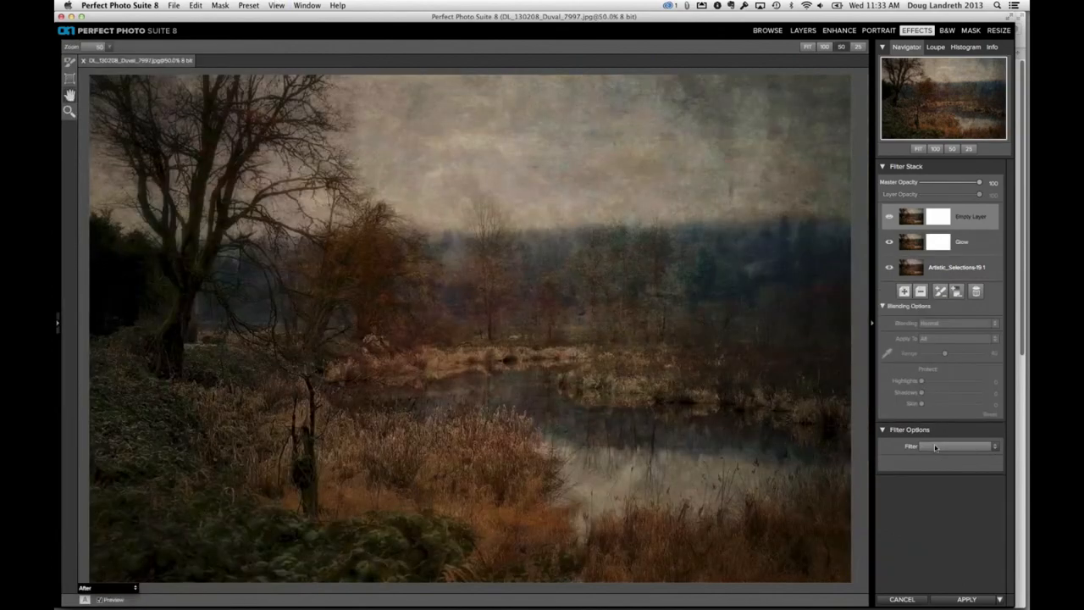
click(940, 446)
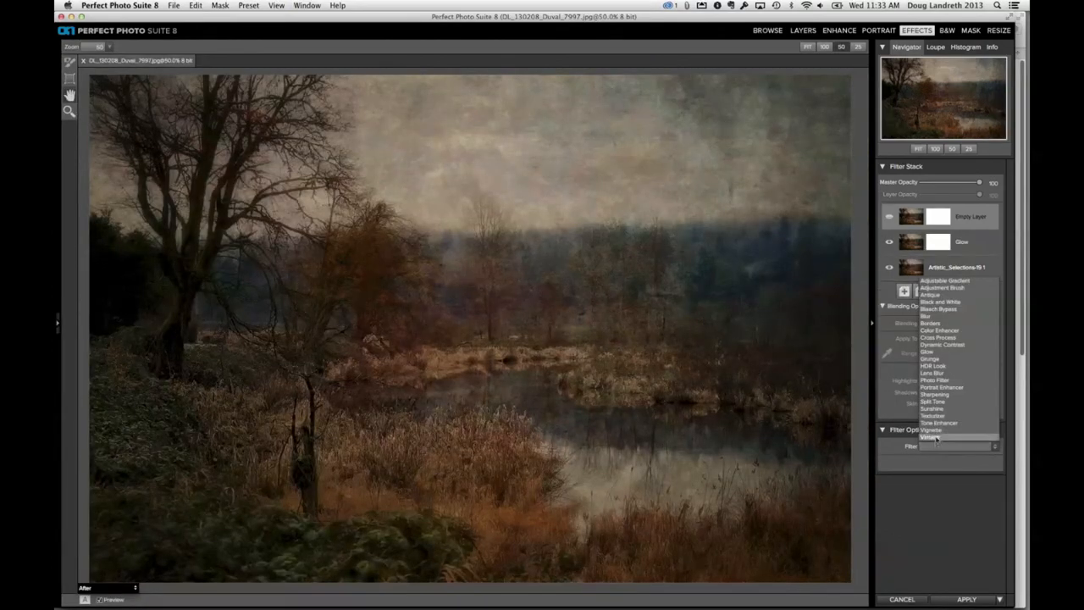
click(937, 433)
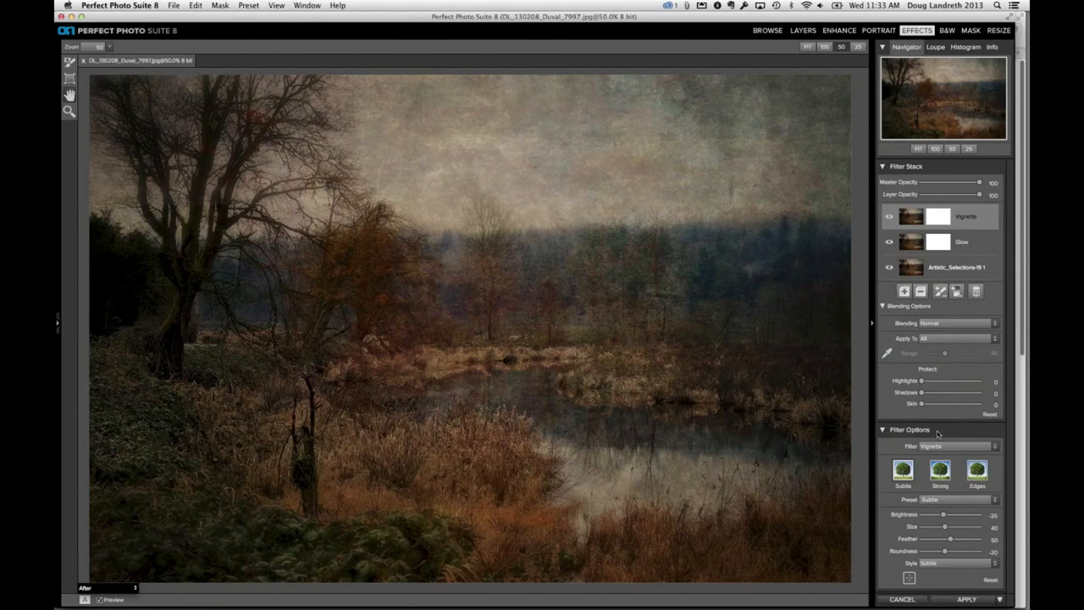
click(948, 499)
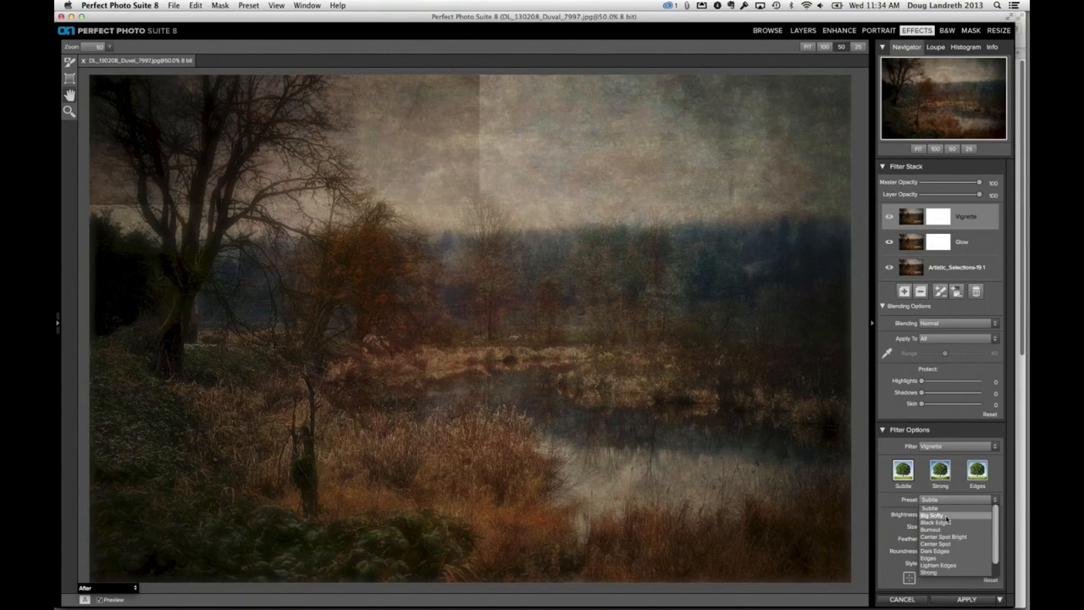
click(946, 516)
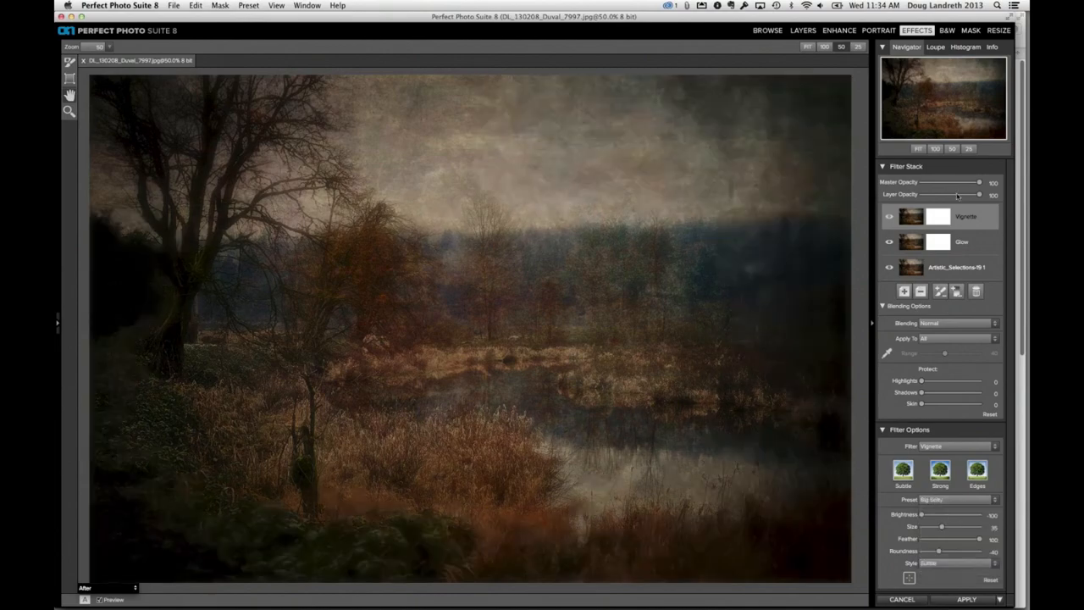
Reduce the Vignette layer's opacity moderately and apply the filter stack as a new layer
click(965, 195)
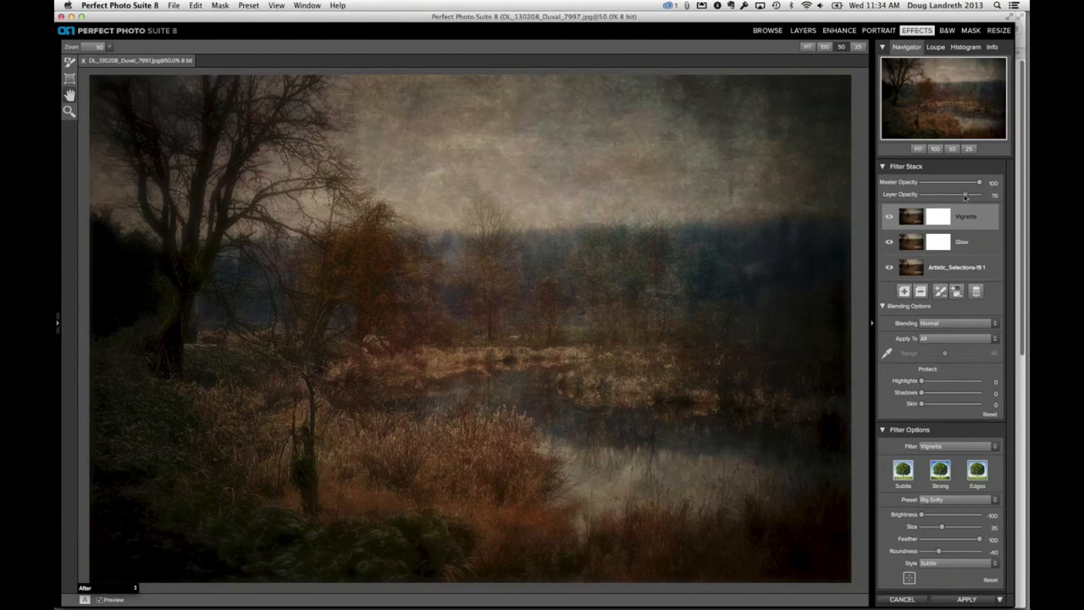
drag(964, 195, 955, 196)
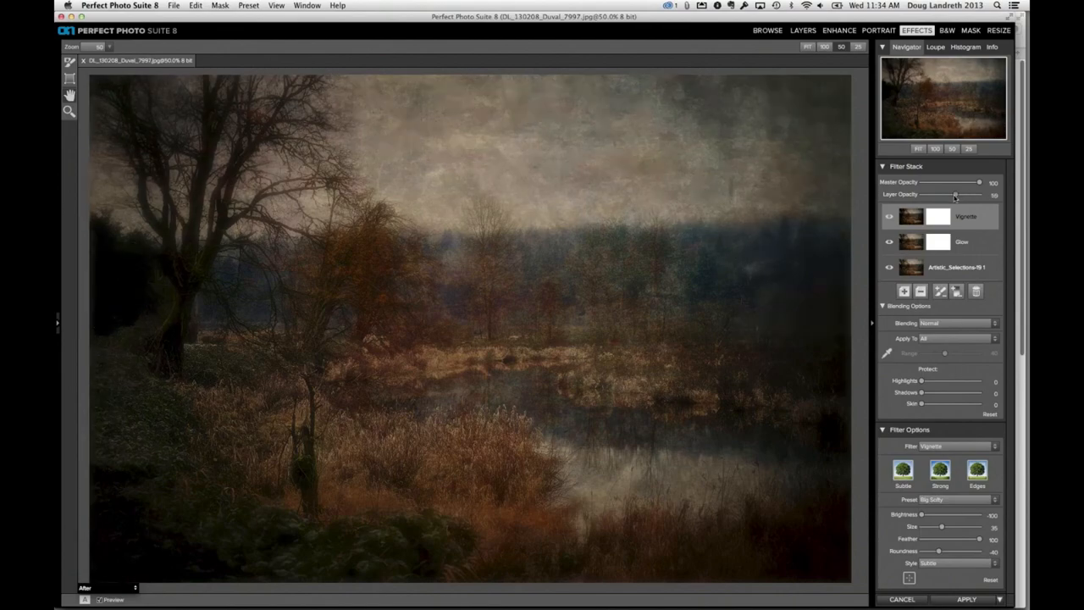
drag(955, 197, 961, 196)
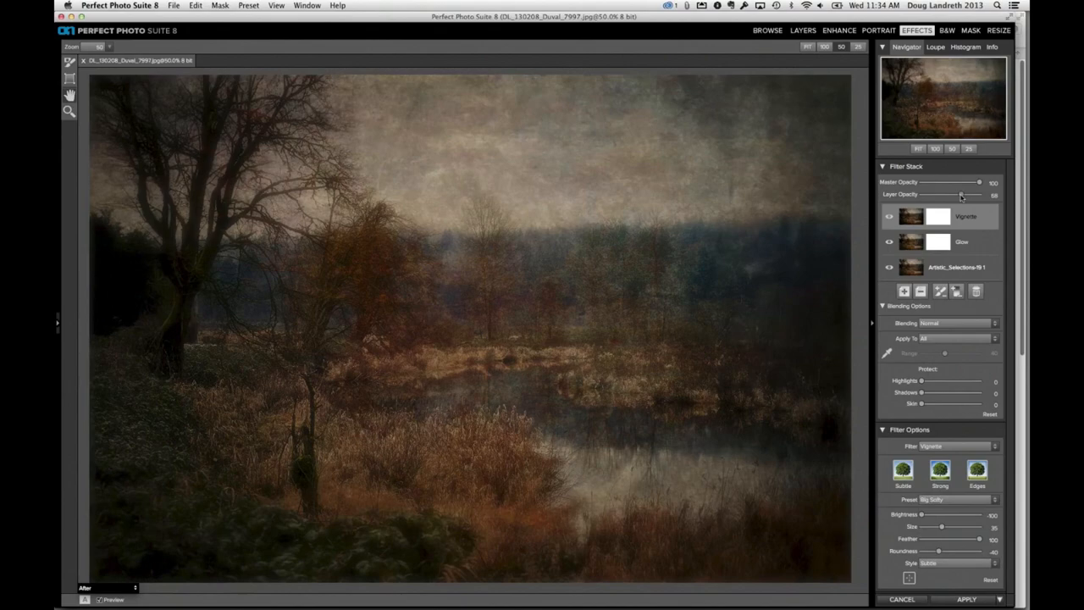
drag(961, 196, 969, 198)
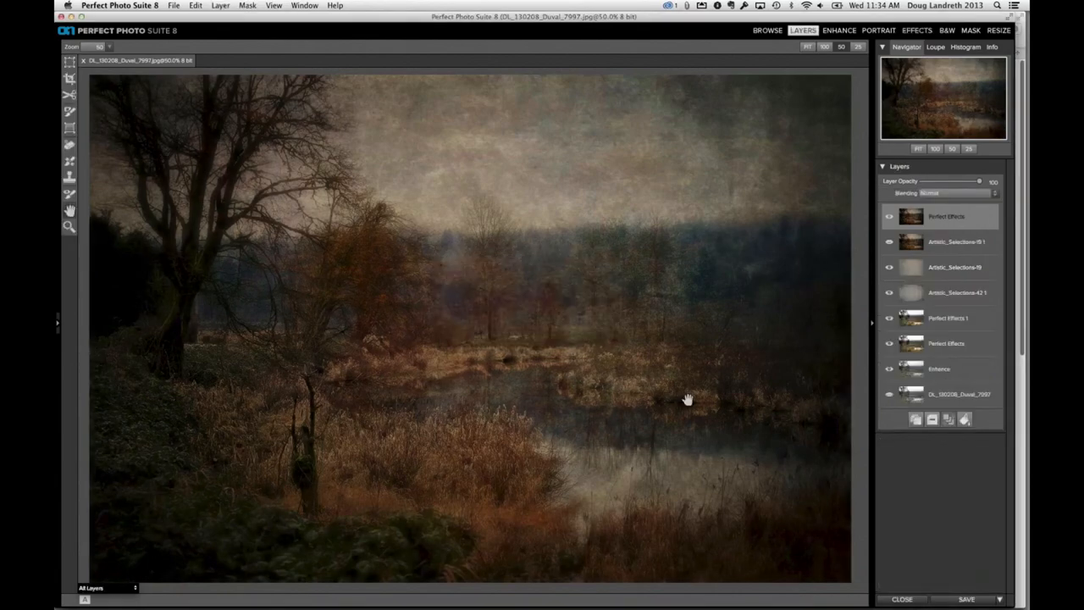
Select the Perfect Effects 1 layer, save the finished Duval Pond image and close it
click(913, 321)
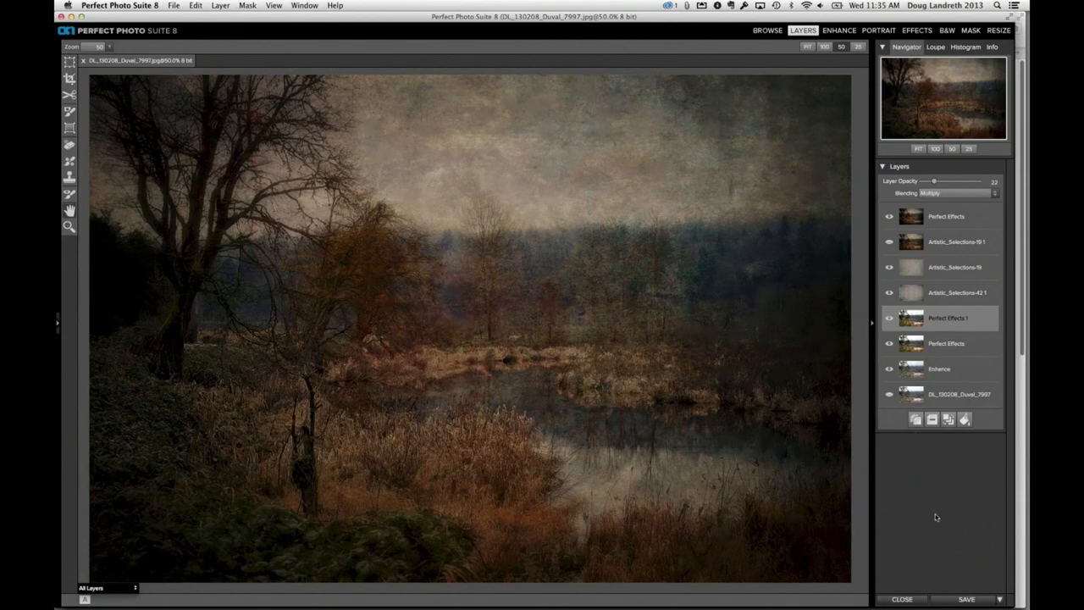
click(965, 599)
click(901, 599)
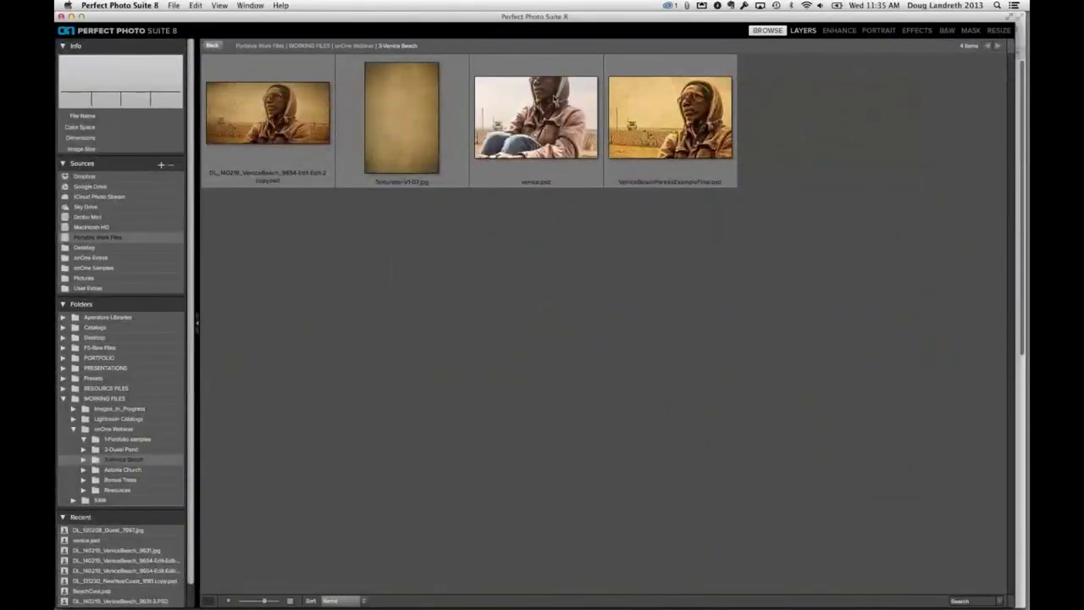
Open a copy of venice.psd from the 3-Venice Beach folder in Layers
click(535, 118)
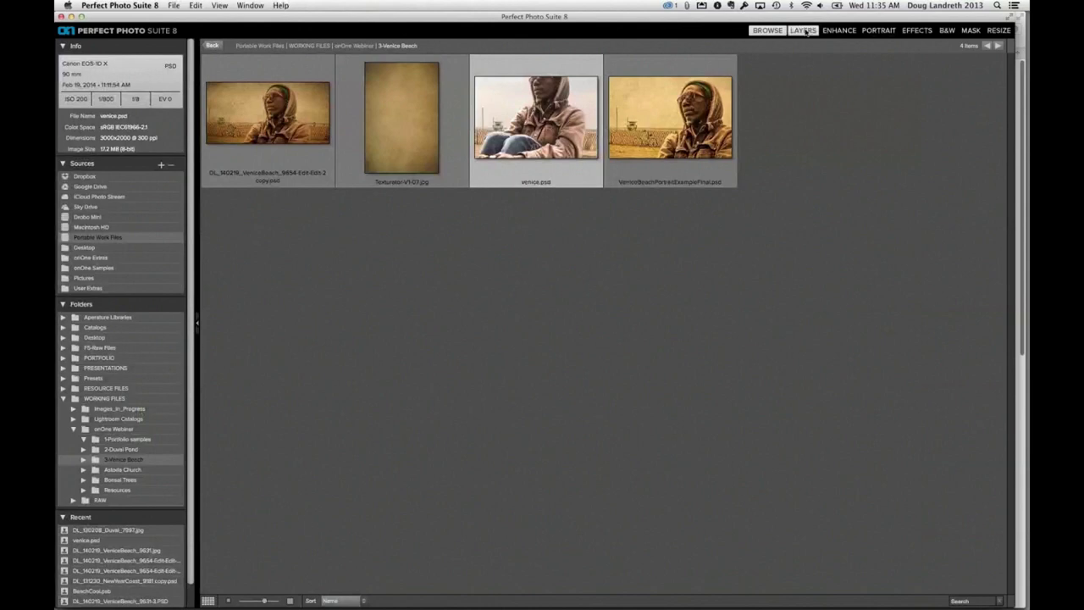
click(805, 32)
click(609, 419)
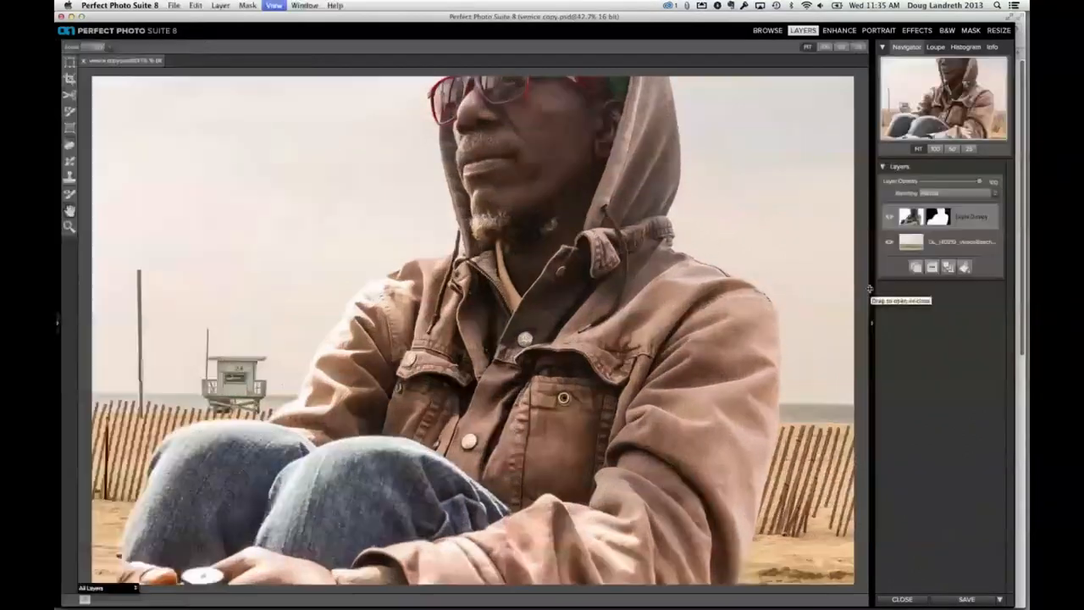
Move the masked Layer 0 copy portrait down and slightly right so the whole head fits, and compare the image with it hidden
key(super+minus)
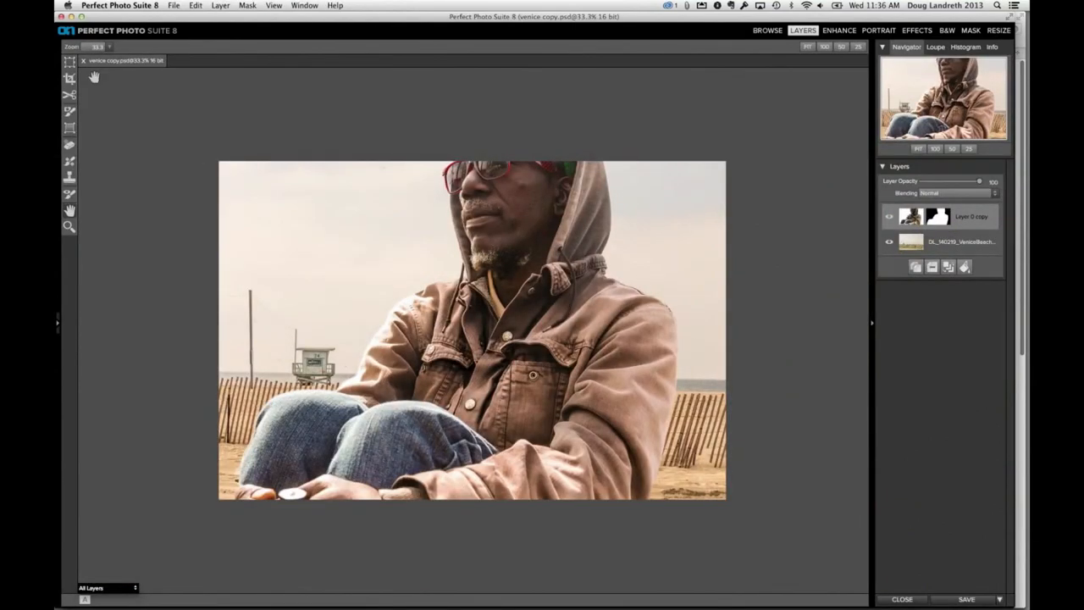
click(70, 61)
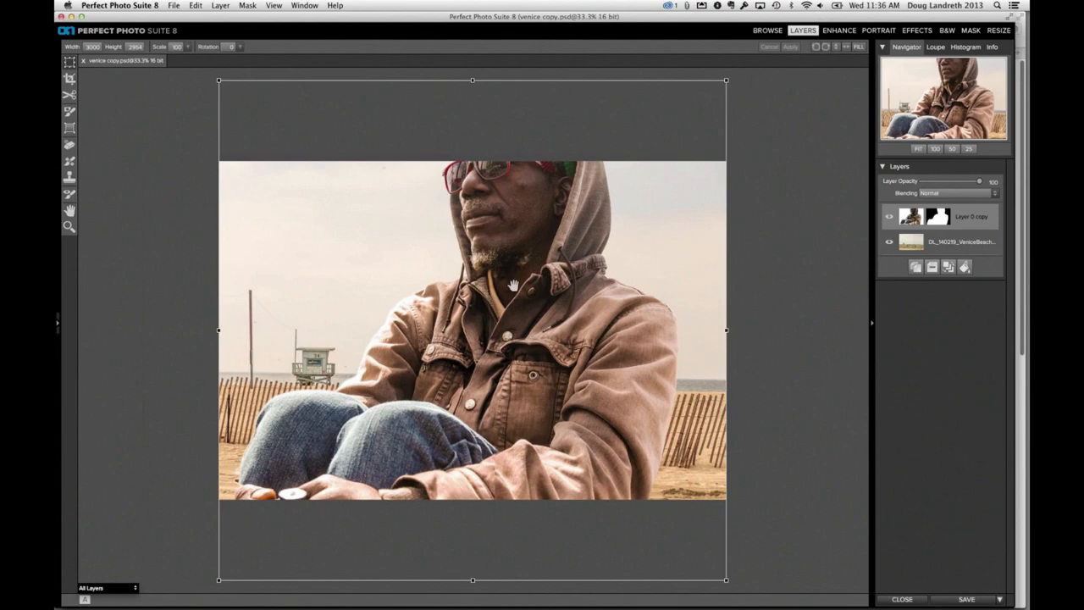
drag(513, 286, 529, 342)
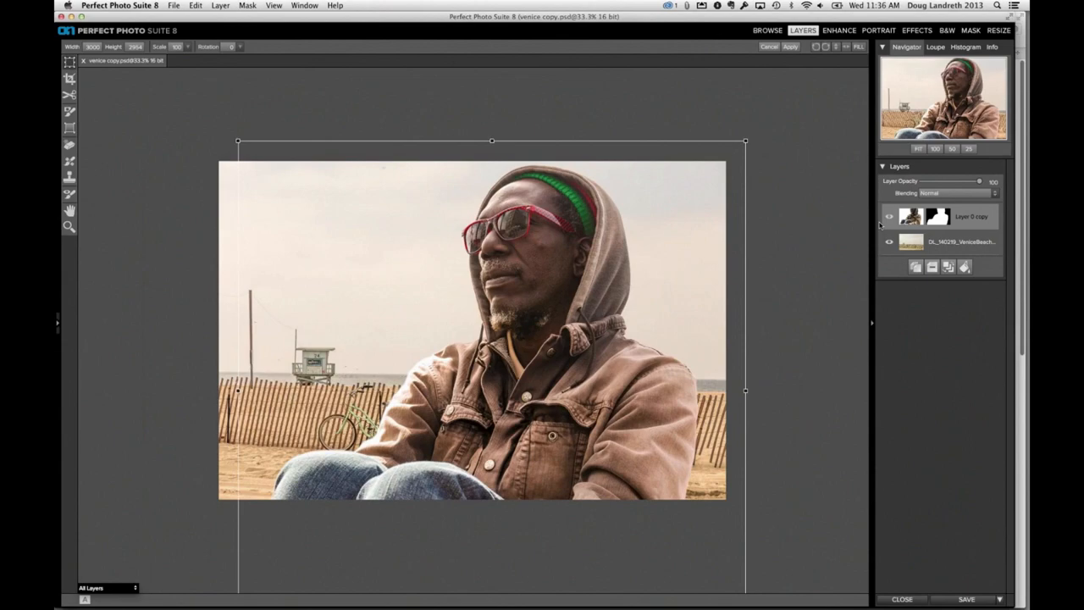
click(890, 217)
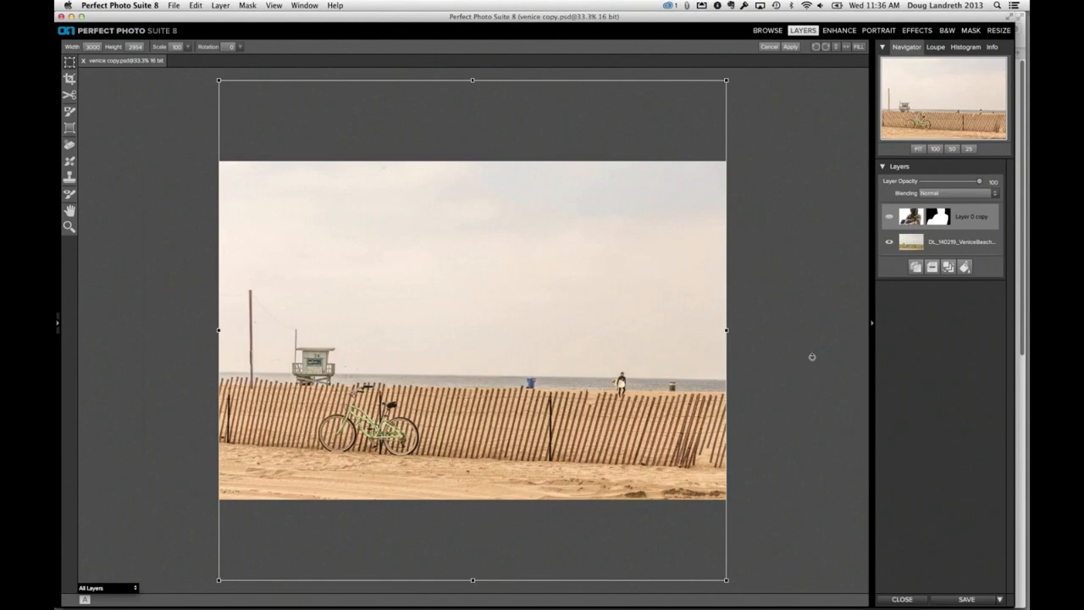
click(889, 217)
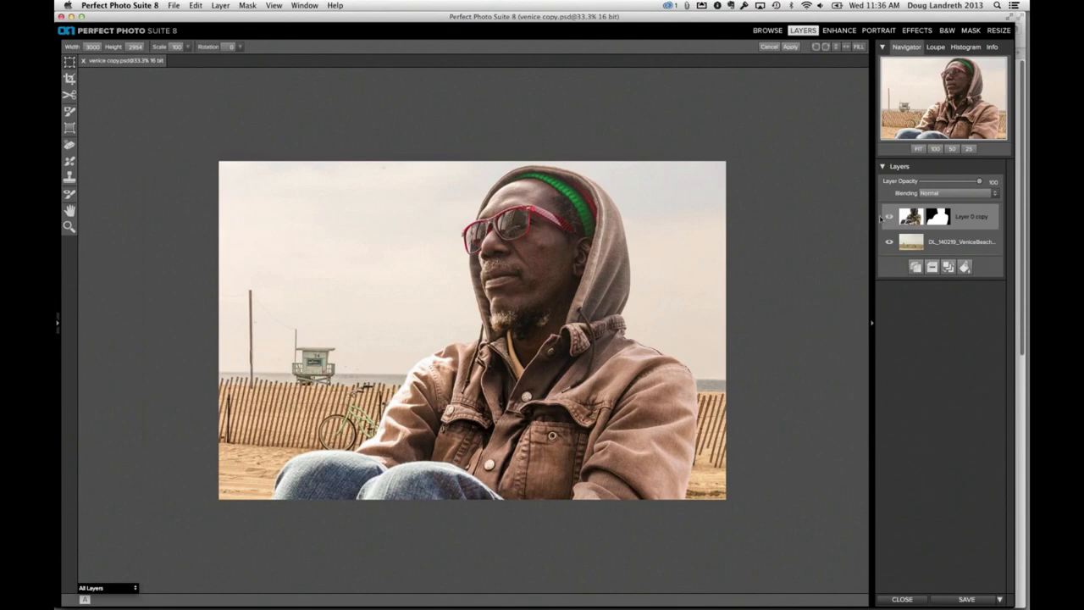
Compare the image with the portrait hidden, move Layer 0 copy down and right to reveal the bicycle, and apply the transform
click(890, 218)
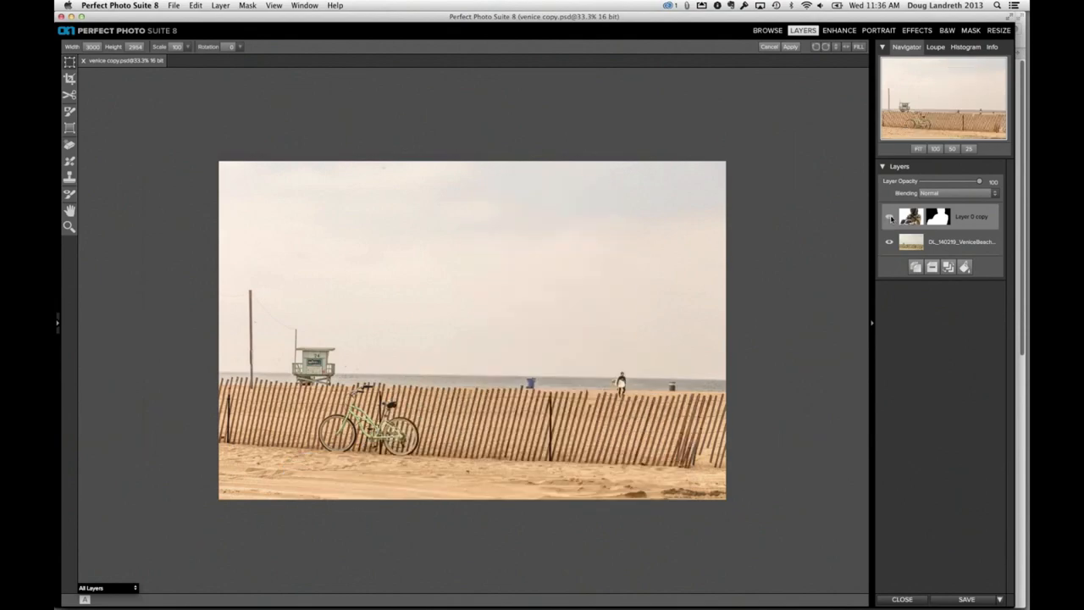
click(889, 218)
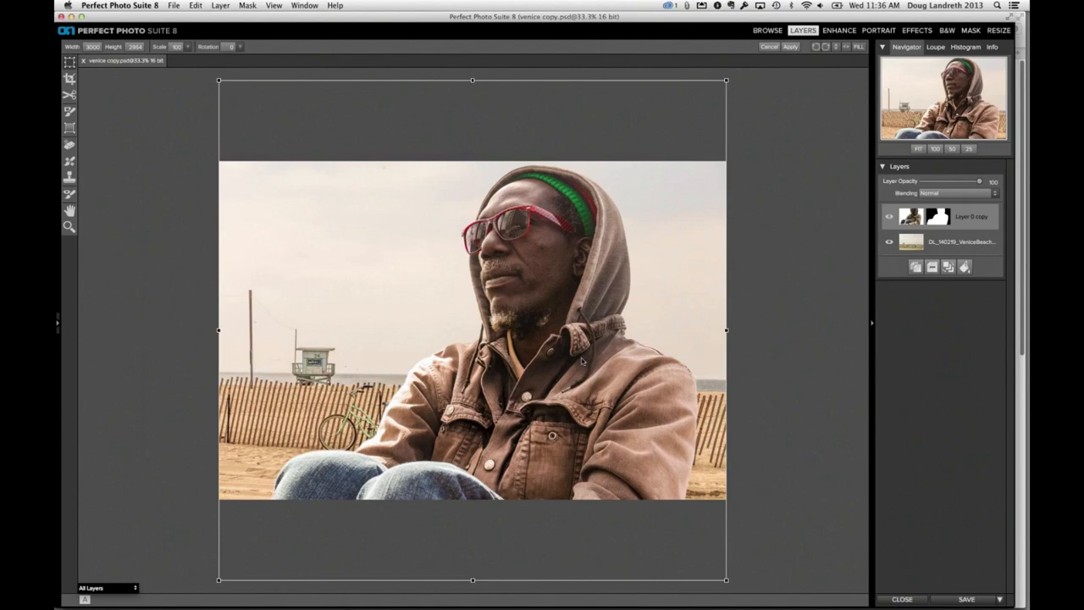
mouse_move(592, 366)
mouse_down()
mouse_move(604, 385)
mouse_move(594, 376)
mouse_up()
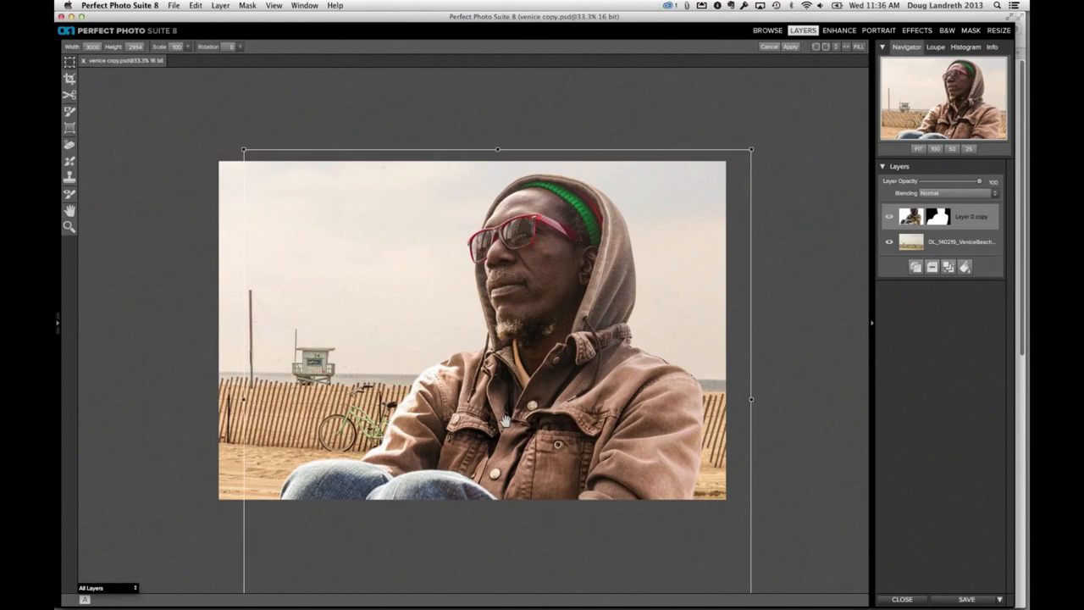
drag(505, 421, 546, 437)
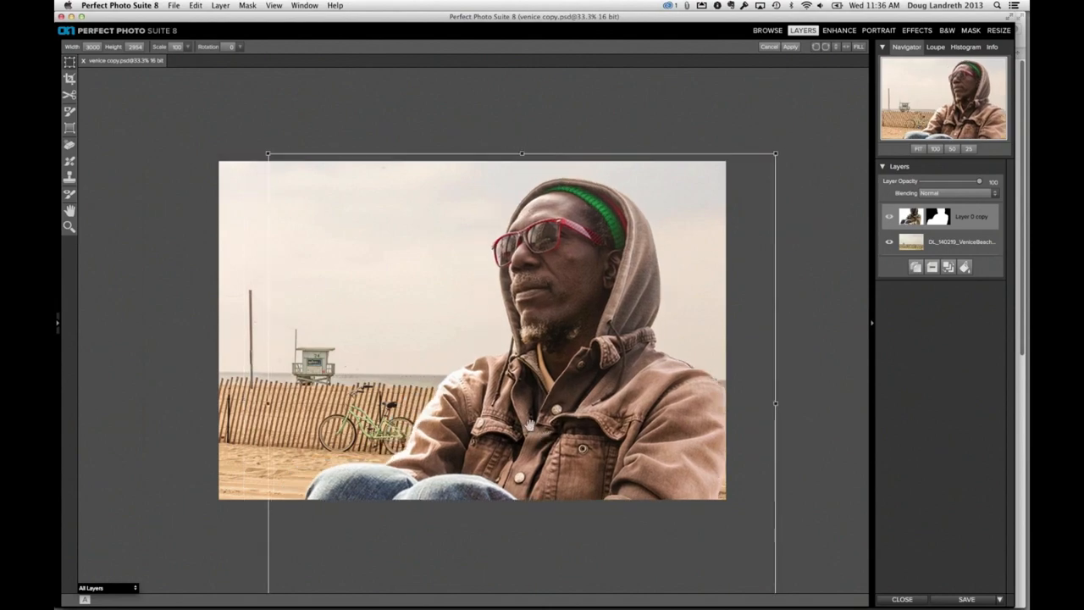
click(913, 244)
click(600, 322)
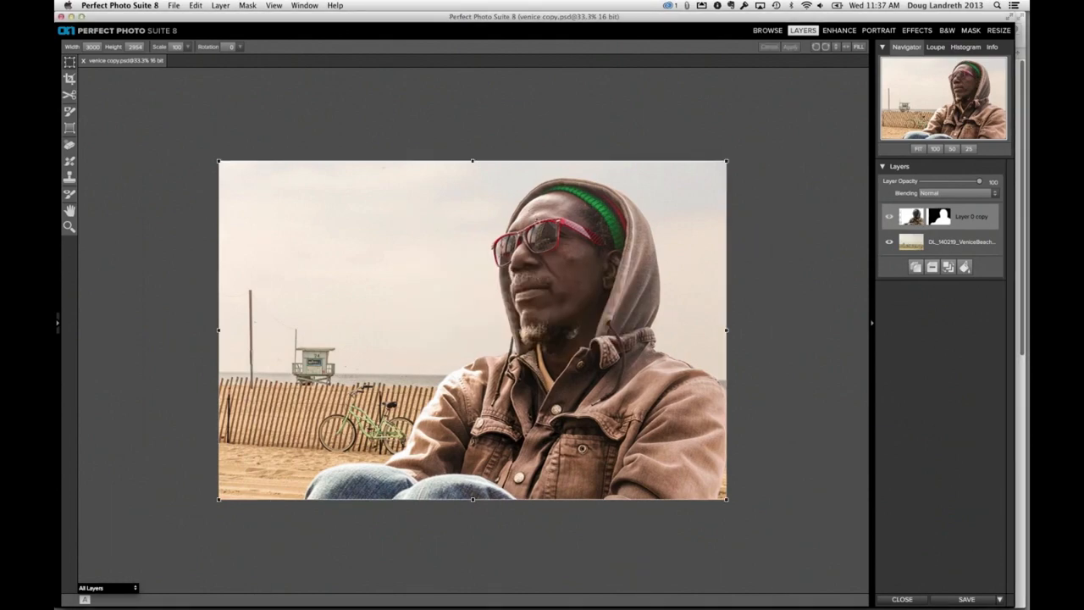
Widen the canvas with Lock Proportions turned off, keeping the height at 2000 pixels
click(174, 6)
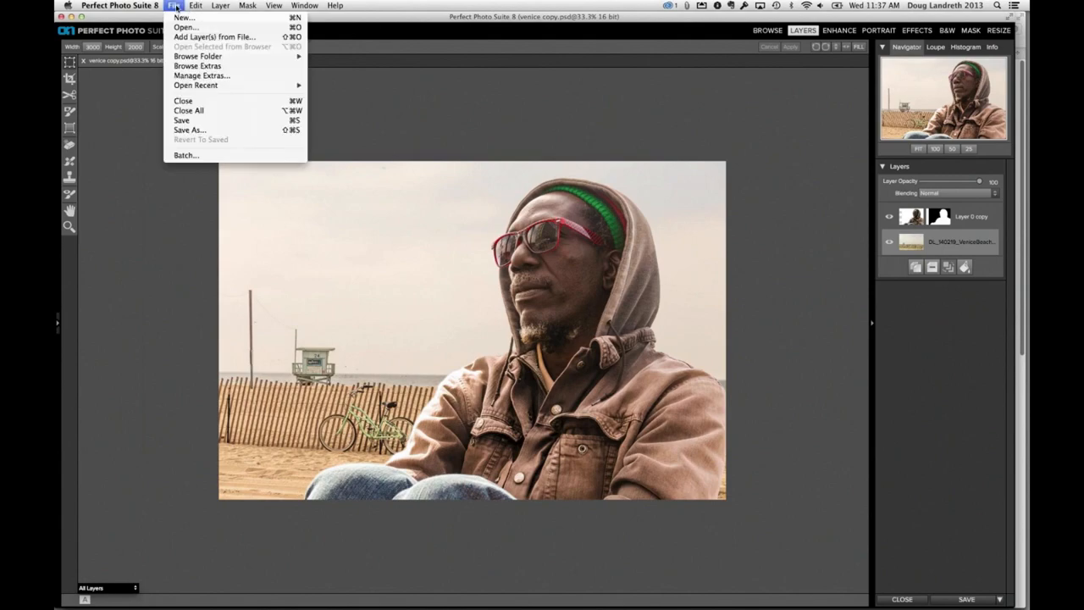
mouse_move(198, 6)
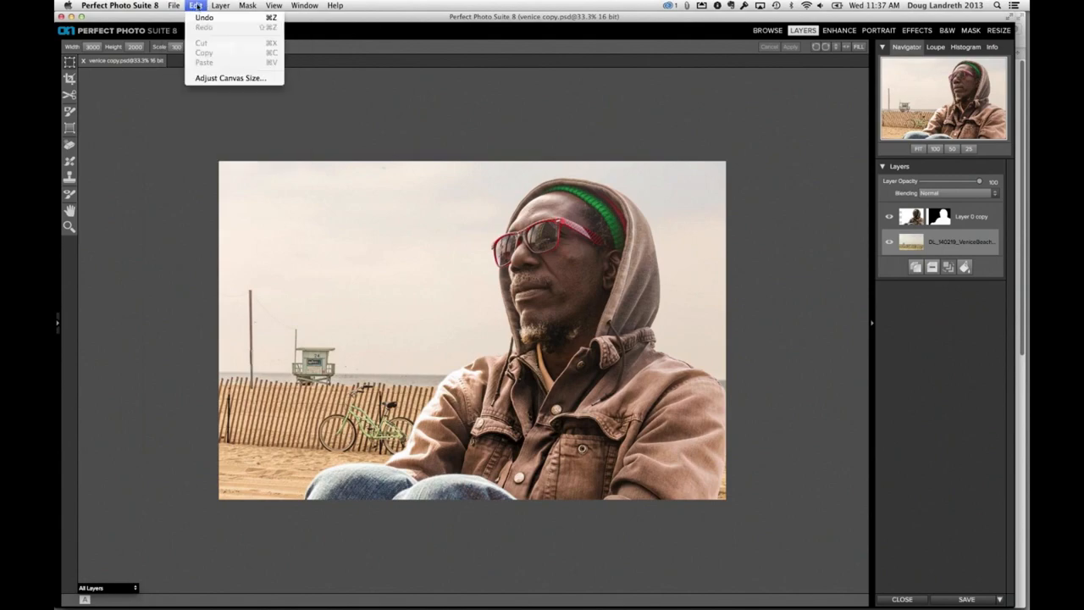
click(229, 78)
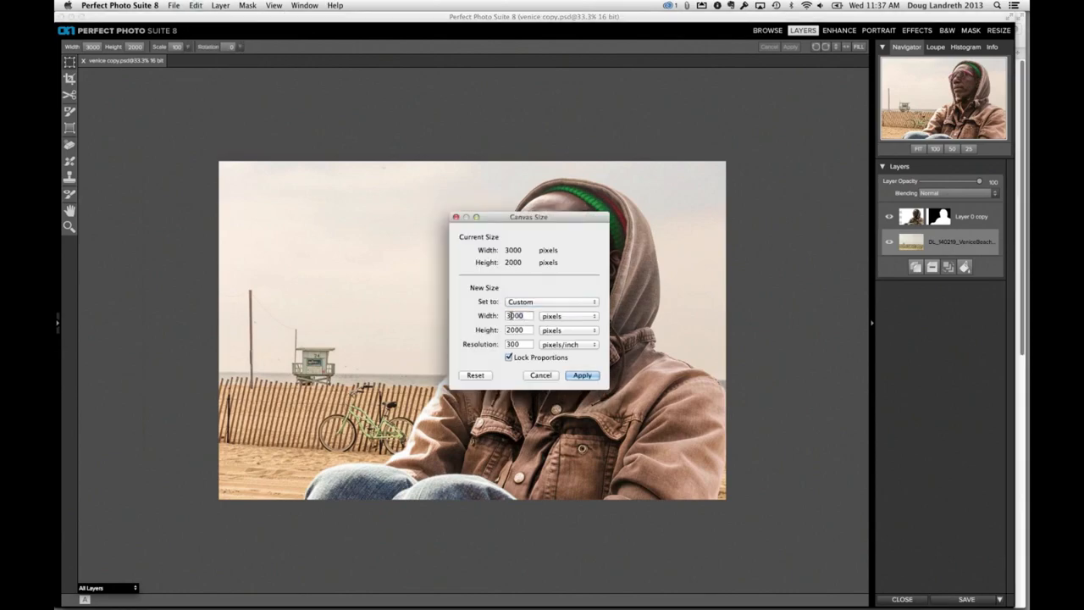
double_click(510, 315)
click(509, 357)
click(583, 375)
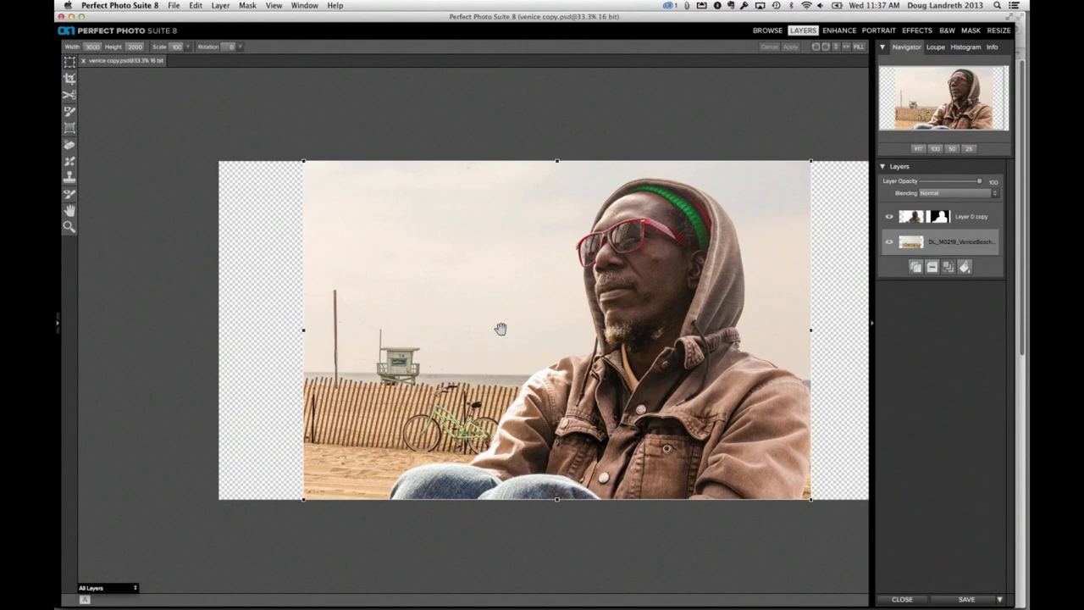
Shift the beach background layer left to just short of the canvas edge, apply the move and duplicate the layer
drag(501, 328, 431, 328)
click(790, 47)
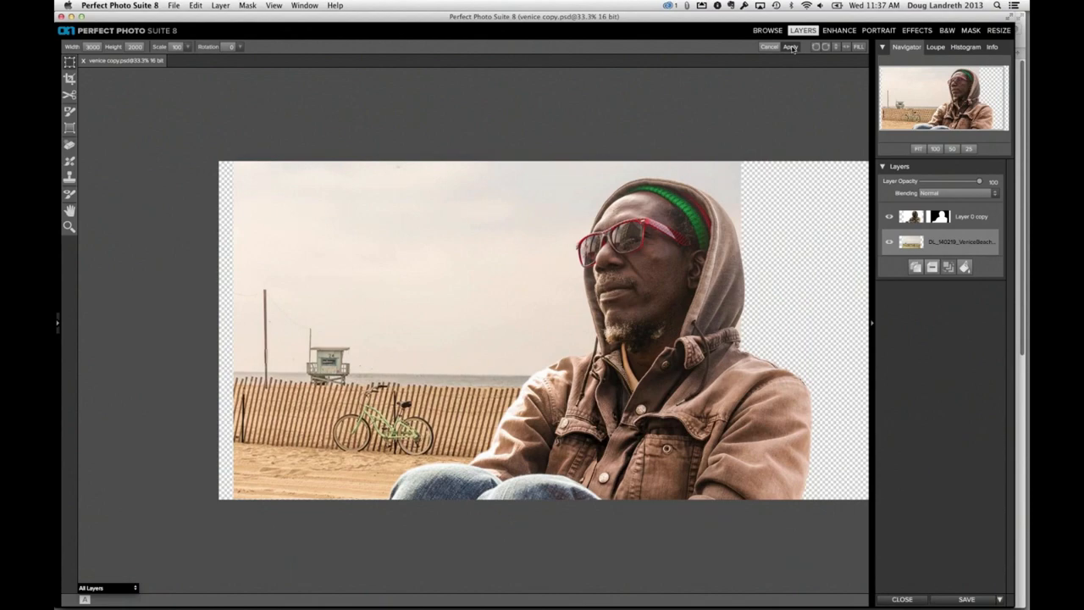
click(915, 266)
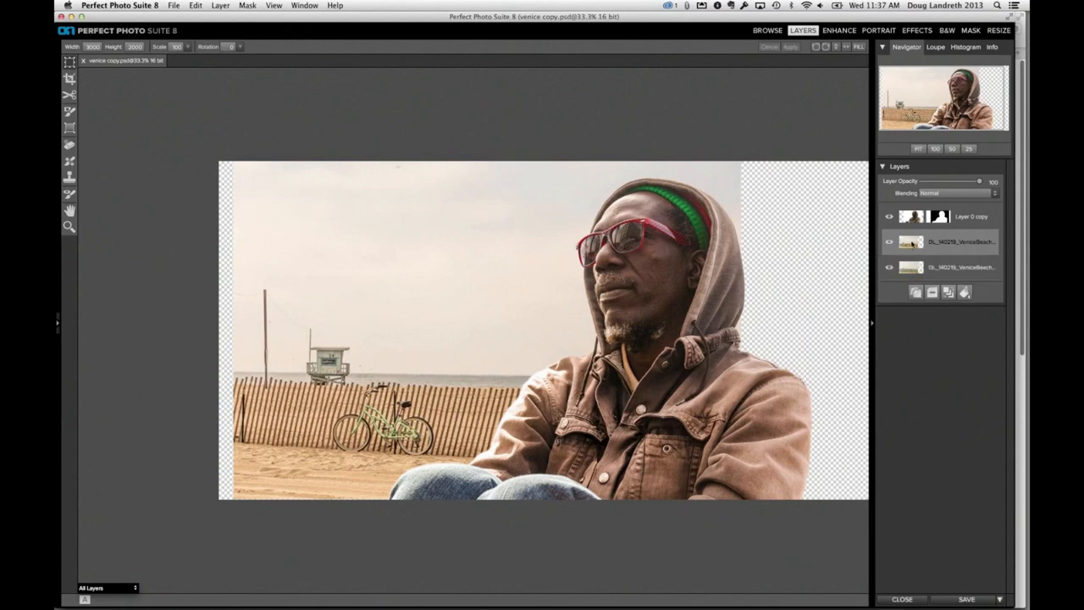
Move the duplicate beach layer right to fill the empty canvas and stretch its upper edge slightly to close the gap
click(713, 400)
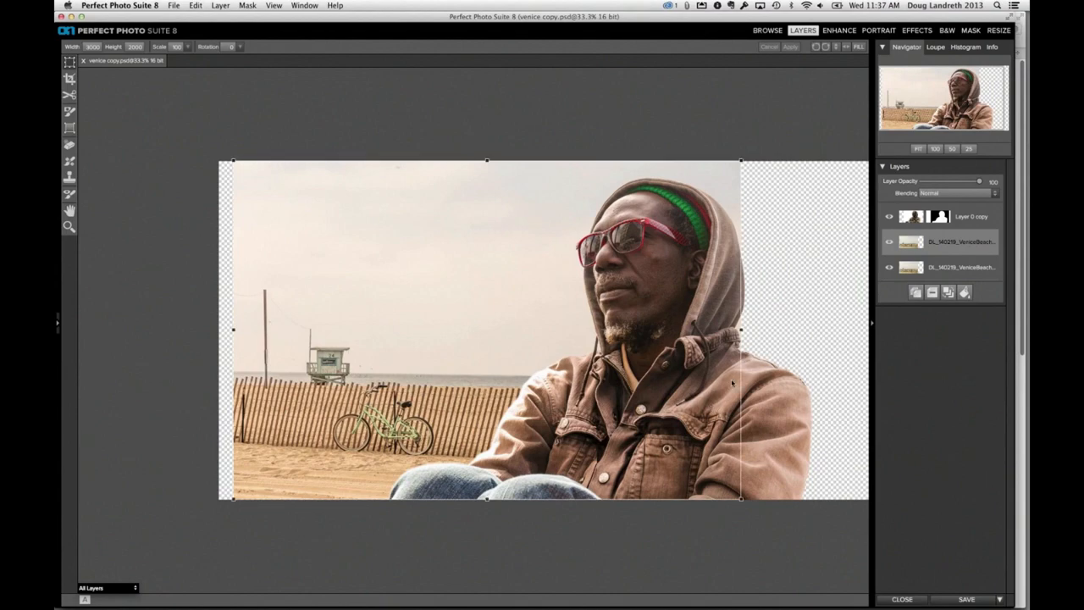
key(super+minus)
key(super+minus)
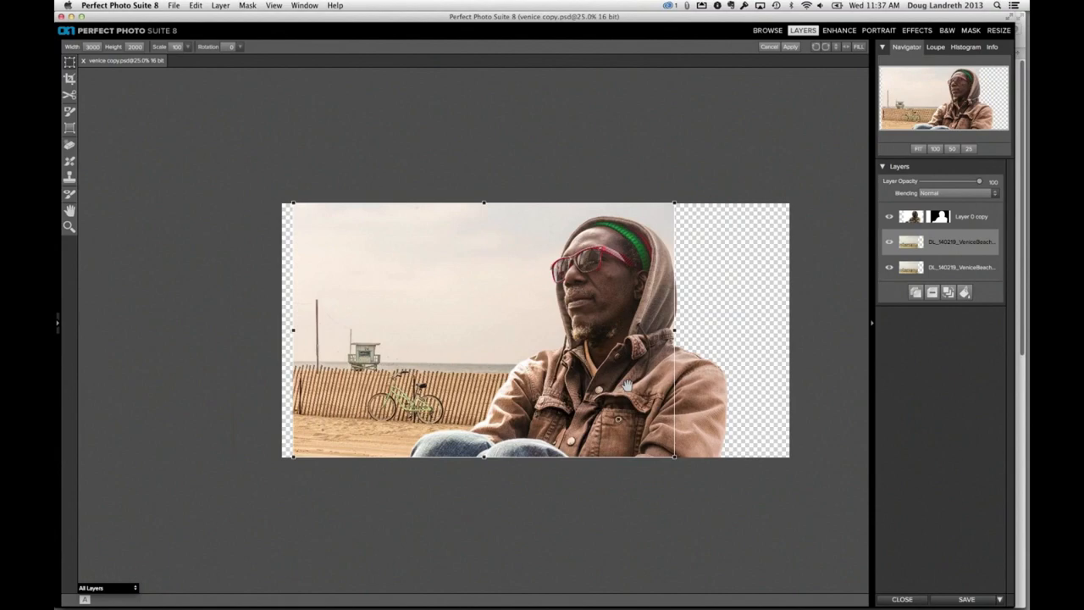
drag(627, 386, 780, 387)
click(791, 47)
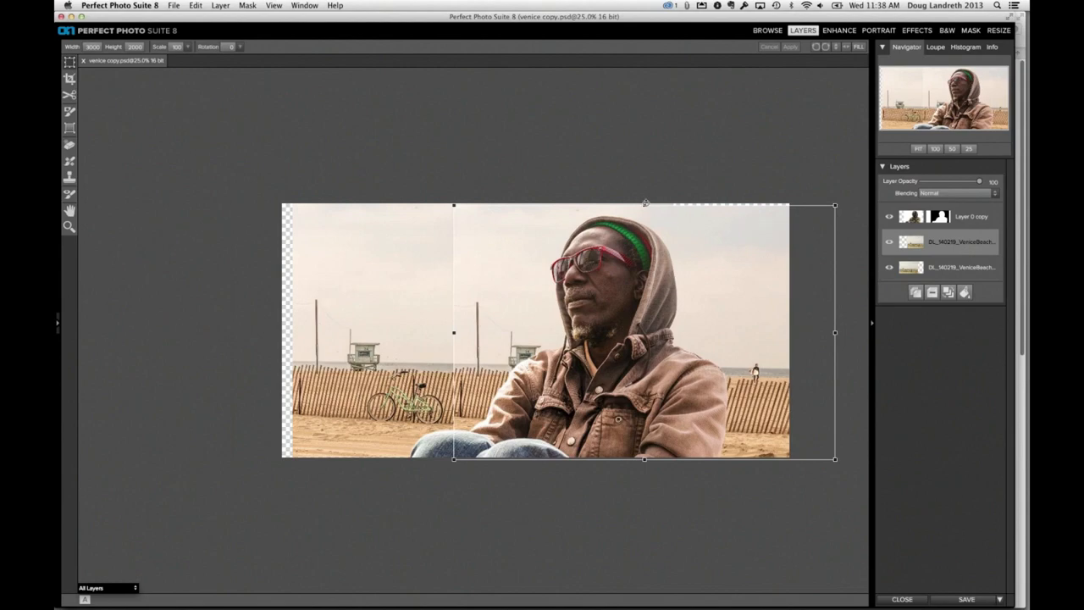
drag(645, 205, 645, 202)
click(789, 47)
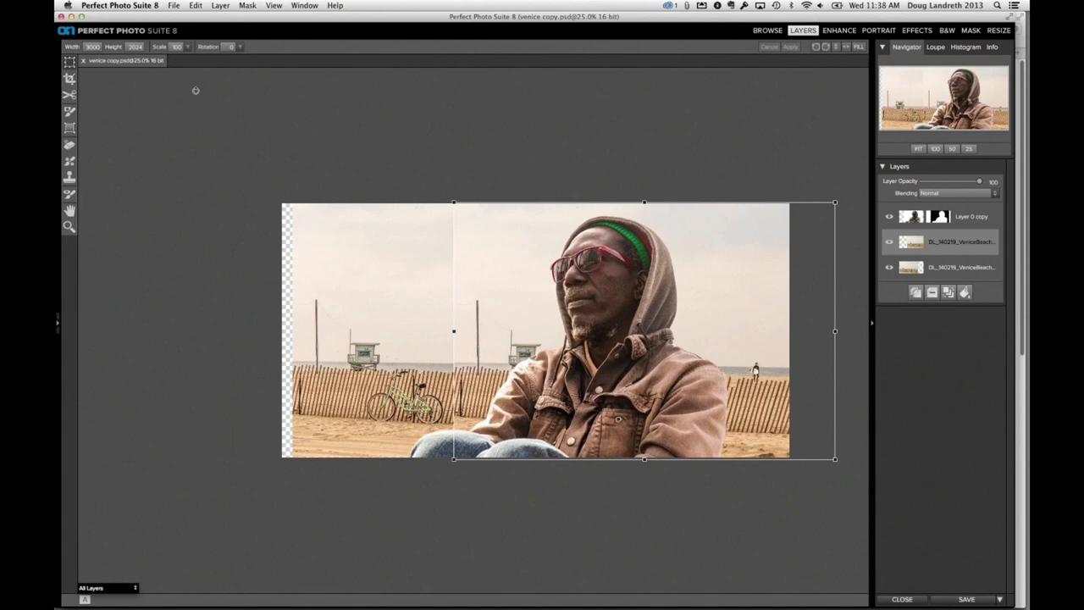
Mask the duplicate beach layer with a Linear Left gradient, placing its transition behind the man to hide the repeated tower
click(71, 129)
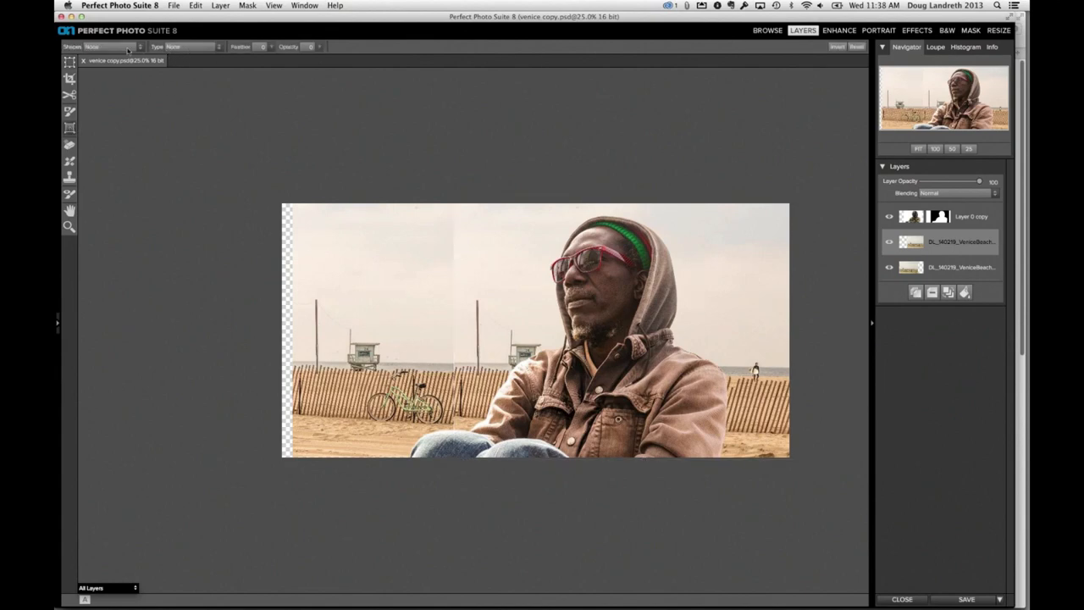
click(128, 48)
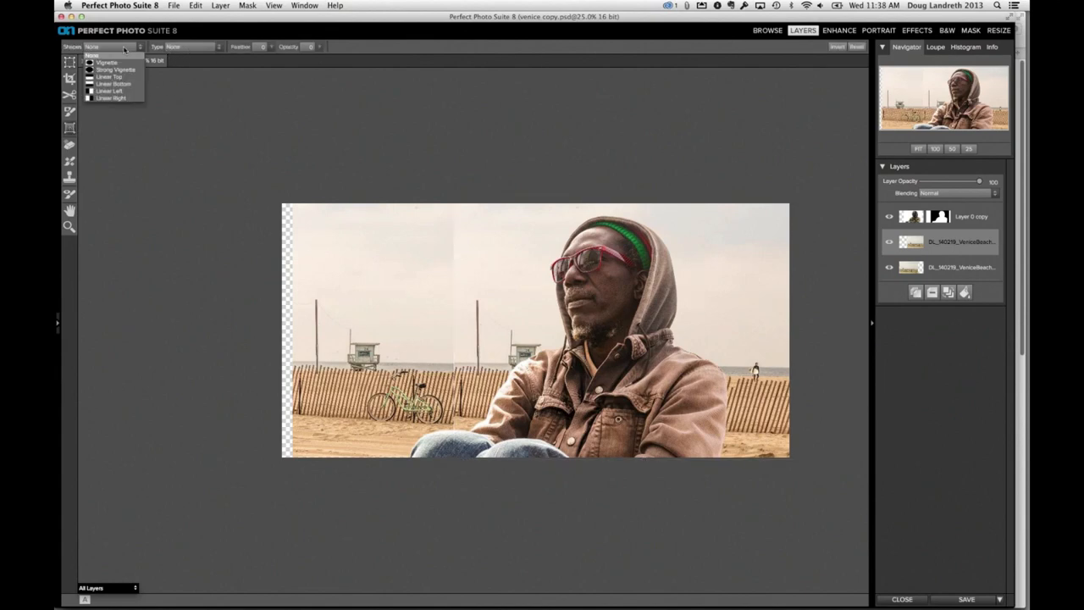
click(128, 91)
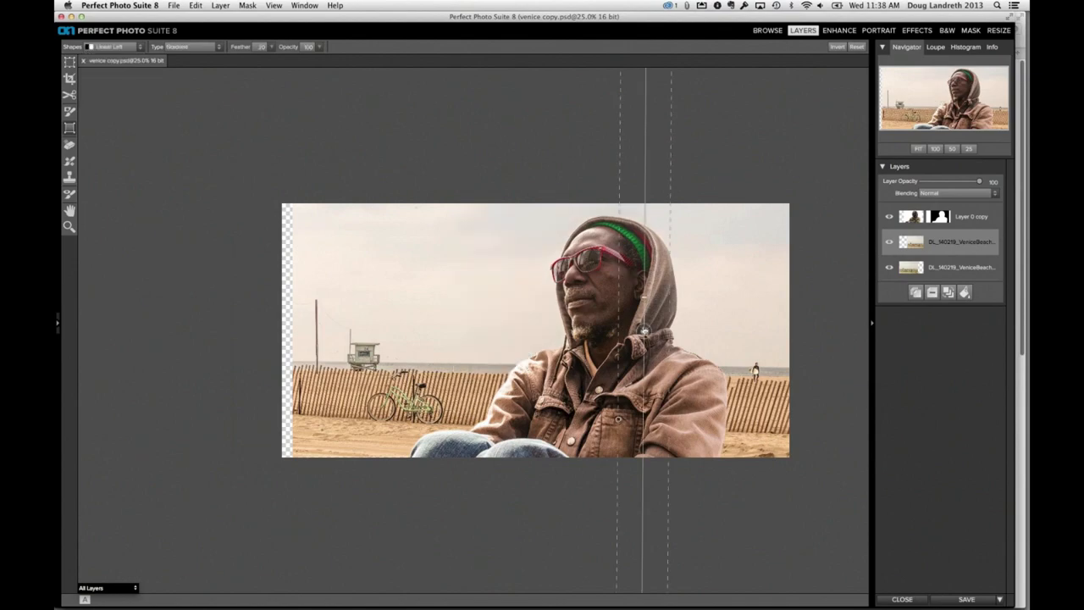
drag(645, 332, 623, 333)
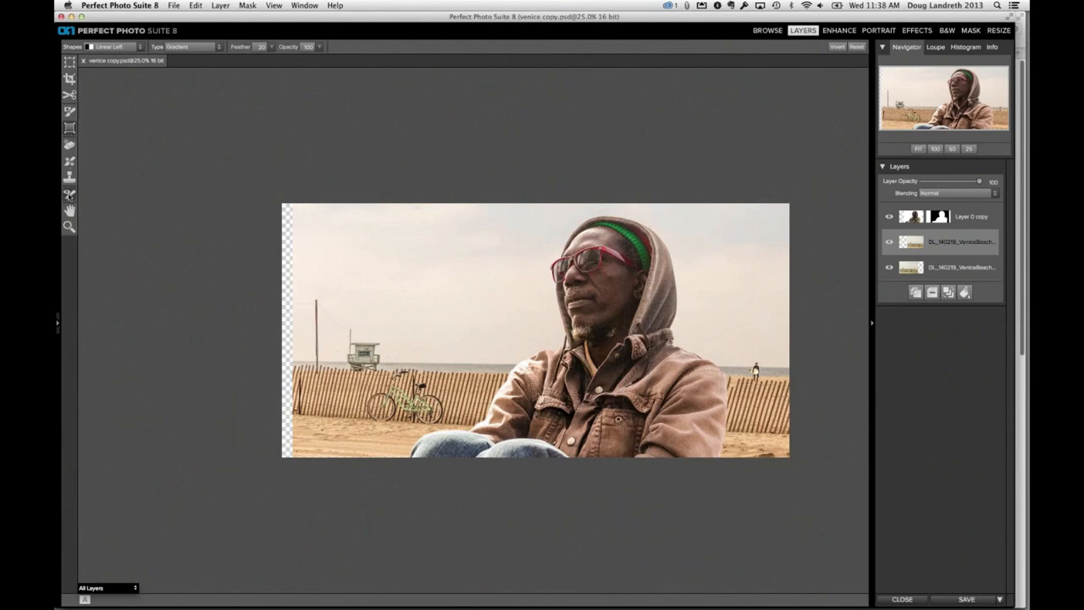
click(70, 212)
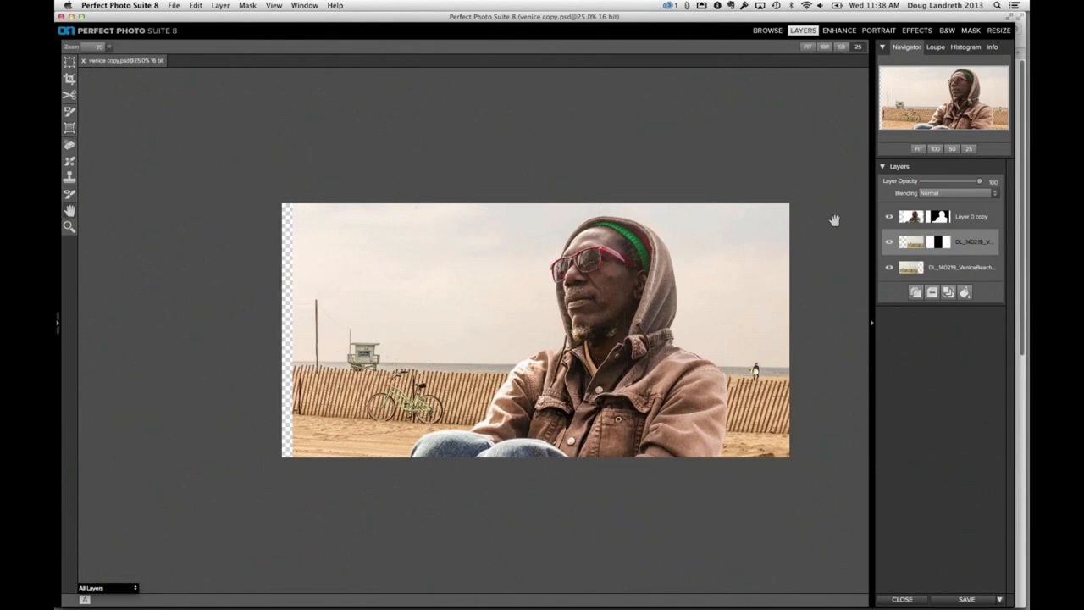
Rotate the Layer 0 copy portrait 1 degree clockwise, enlarge it, reposition it just below the upper canvas edge and apply
click(915, 222)
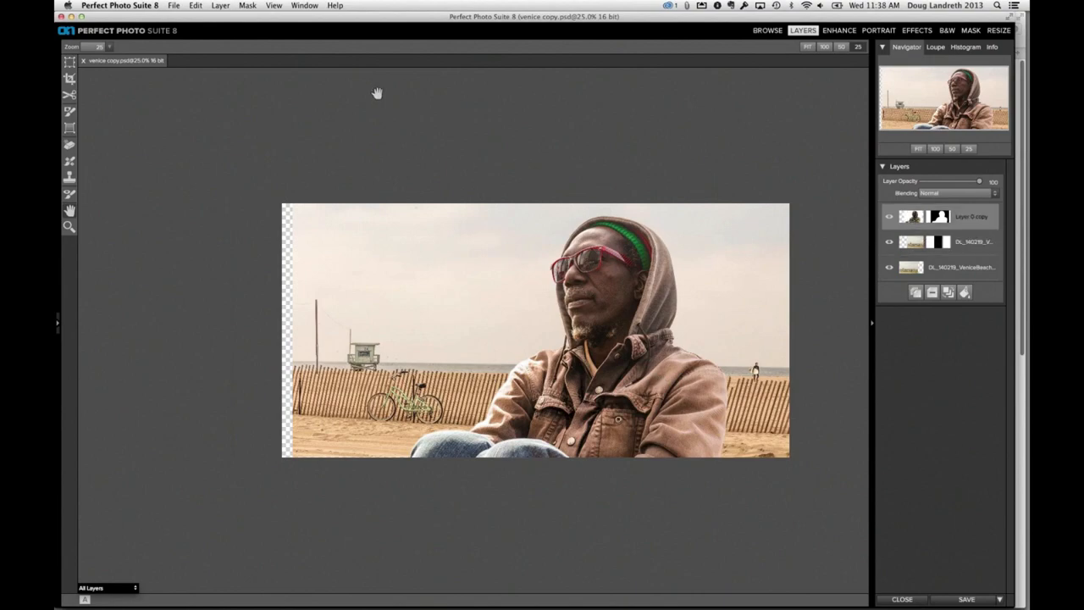
click(69, 63)
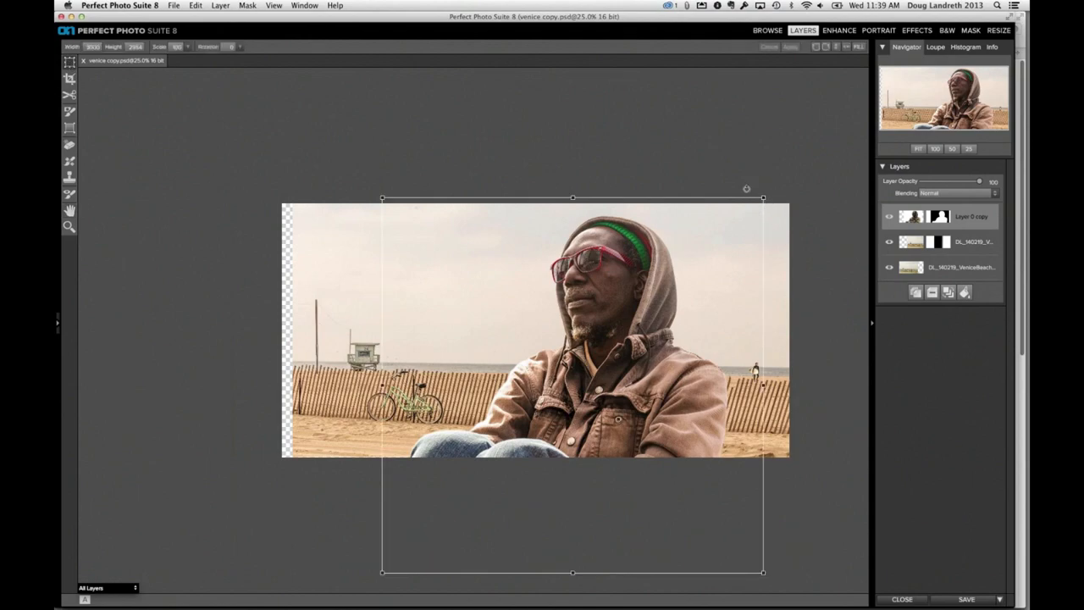
drag(747, 189, 752, 190)
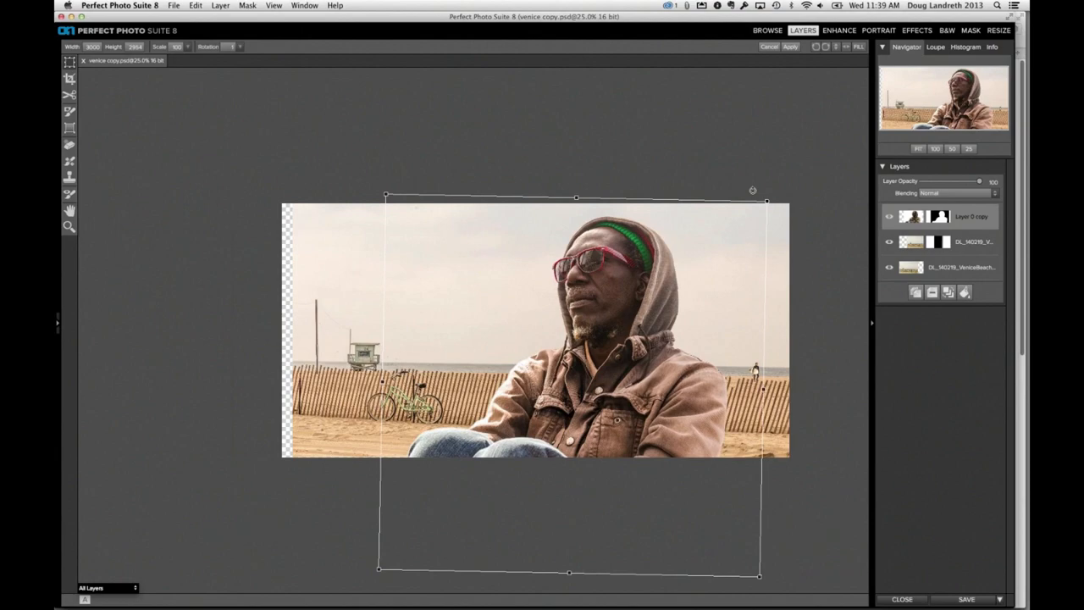
mouse_move(766, 201)
mouse_down()
mouse_move(780, 196)
mouse_move(782, 211)
mouse_up()
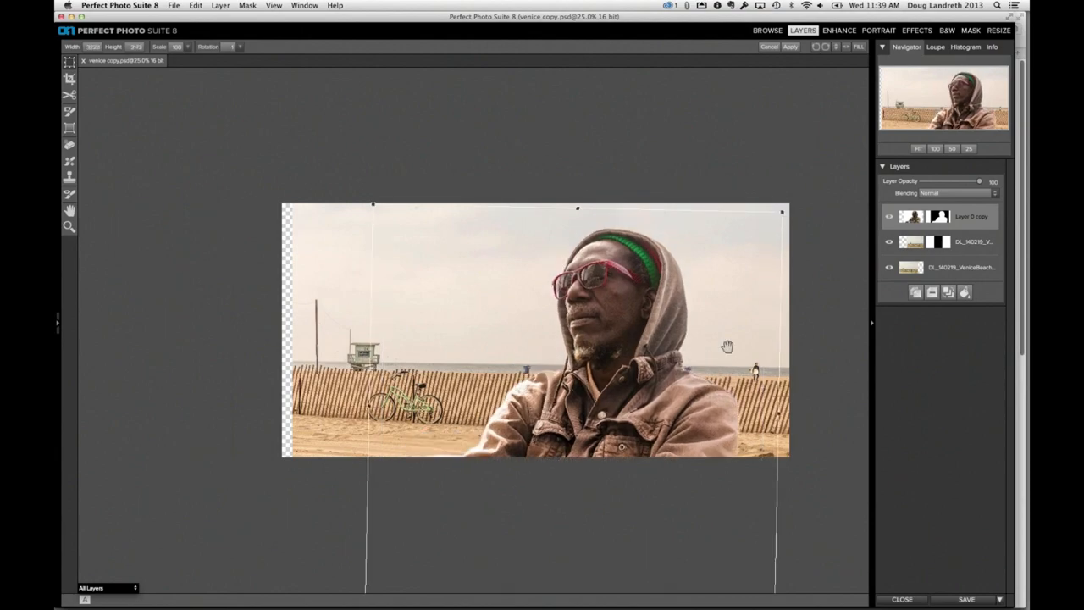
drag(727, 346, 719, 346)
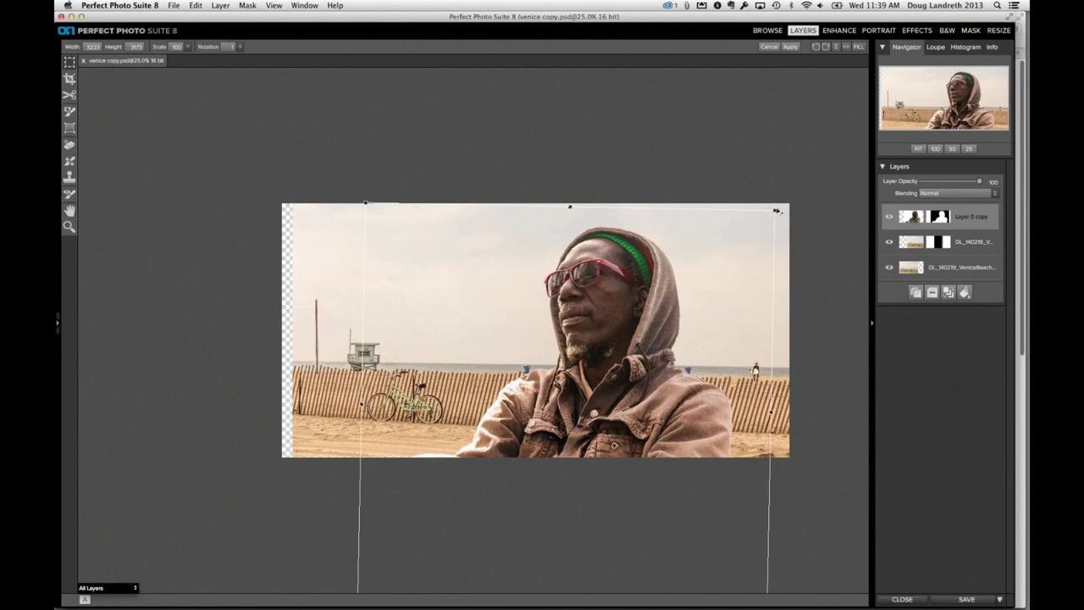
drag(777, 210, 780, 208)
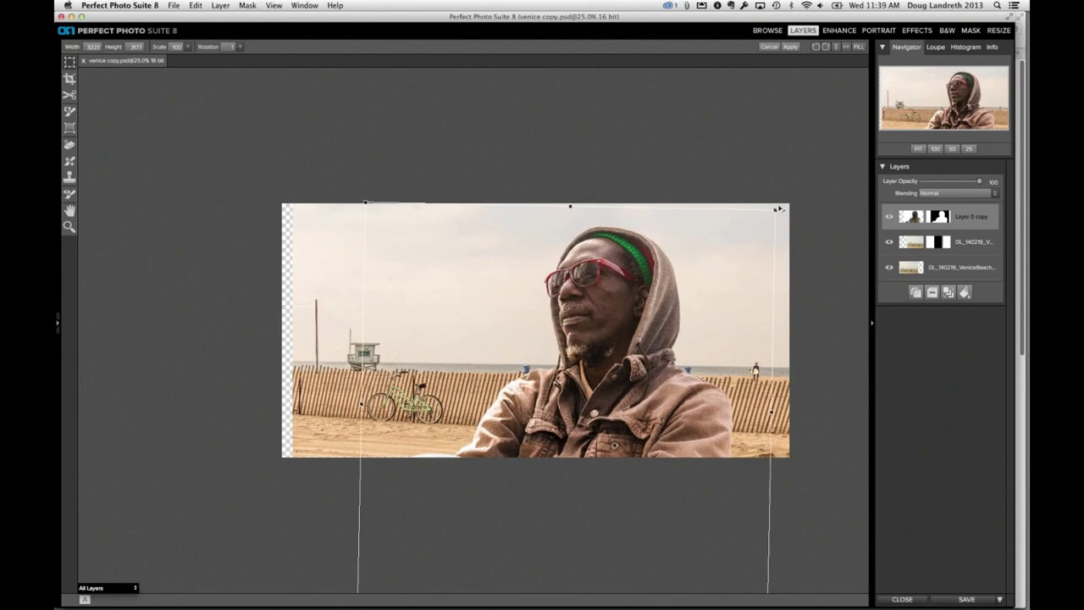
drag(780, 208, 791, 194)
drag(365, 186, 356, 177)
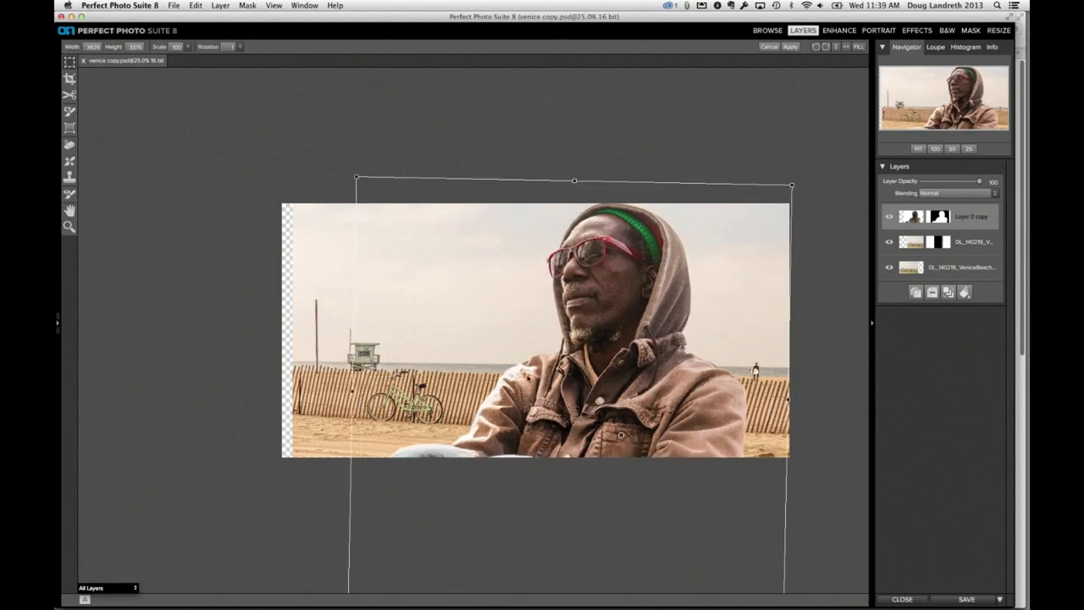
drag(529, 378, 524, 384)
click(794, 50)
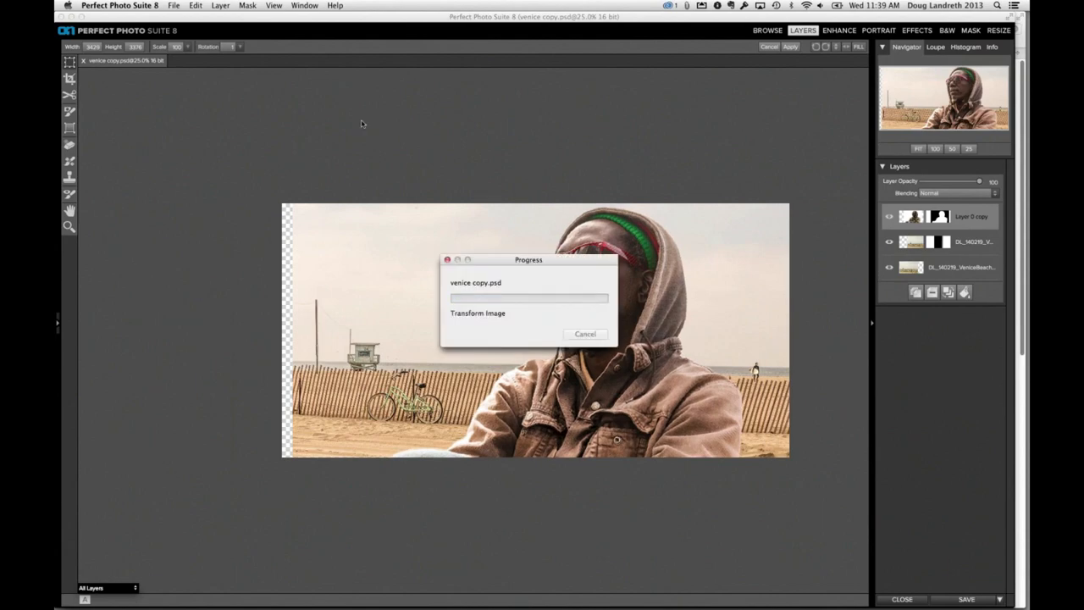
Crop the composite to 3904 by 2000 pixels, trimming away the transparent strip beside the beach
key(c)
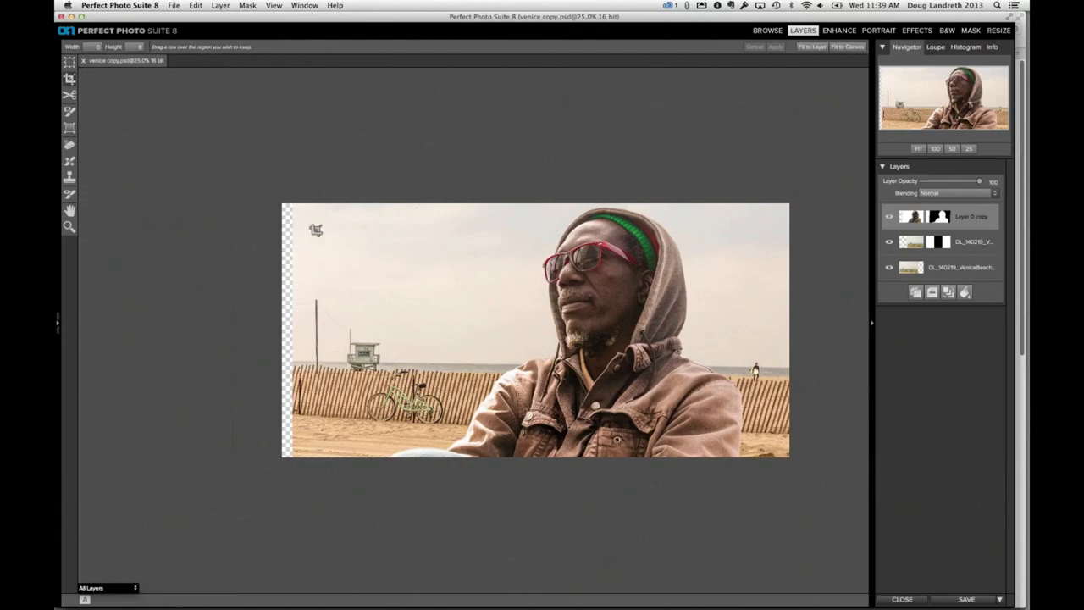
drag(295, 204, 839, 494)
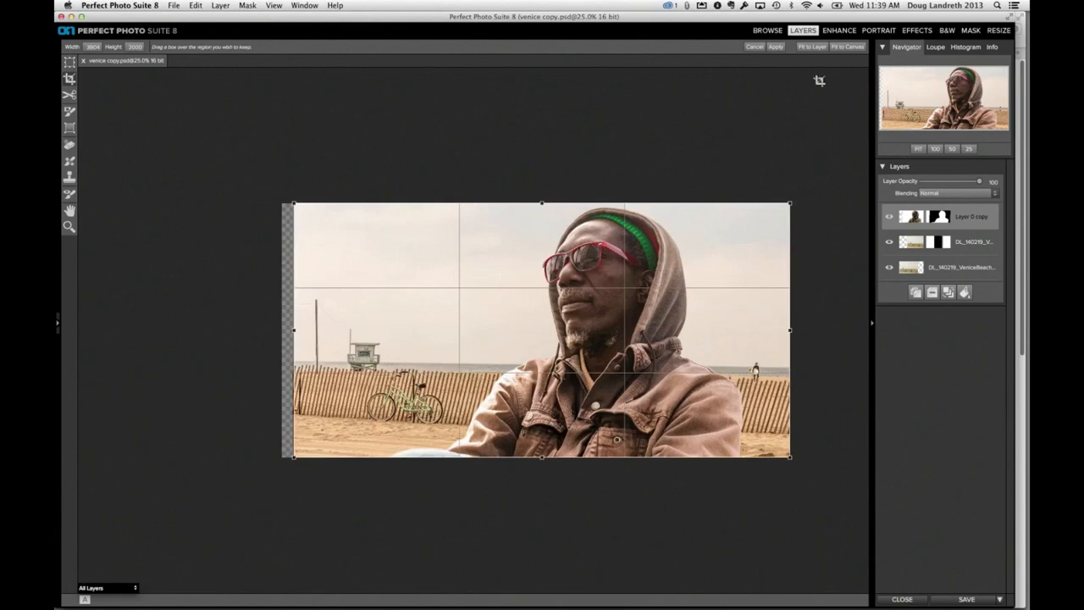
click(777, 47)
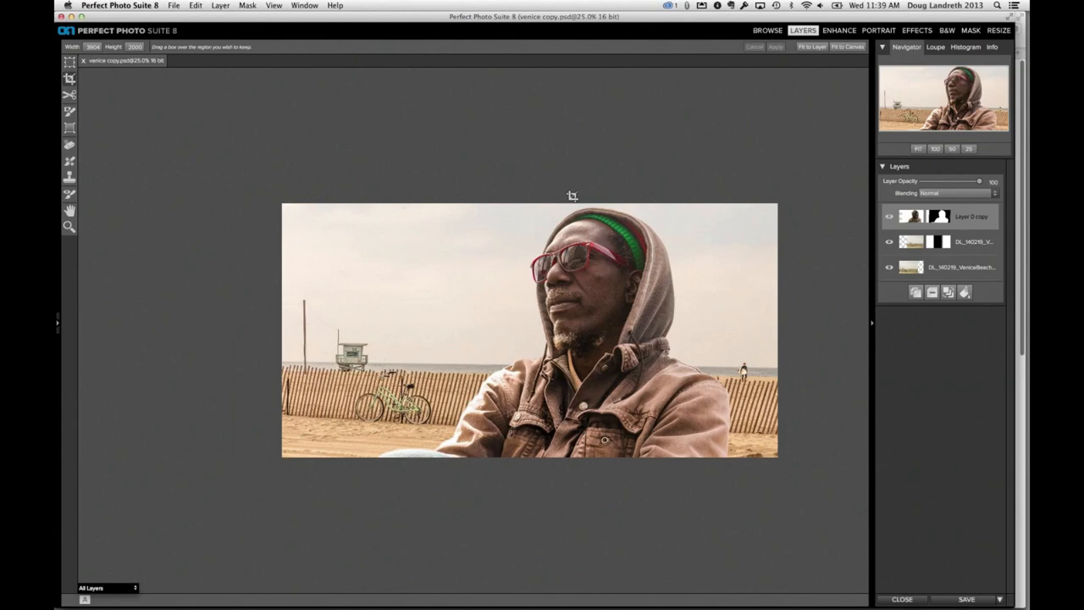
Enlarge the Layer 0 copy portrait slightly from its lower-left corner to push the knees out of frame, and apply
click(70, 62)
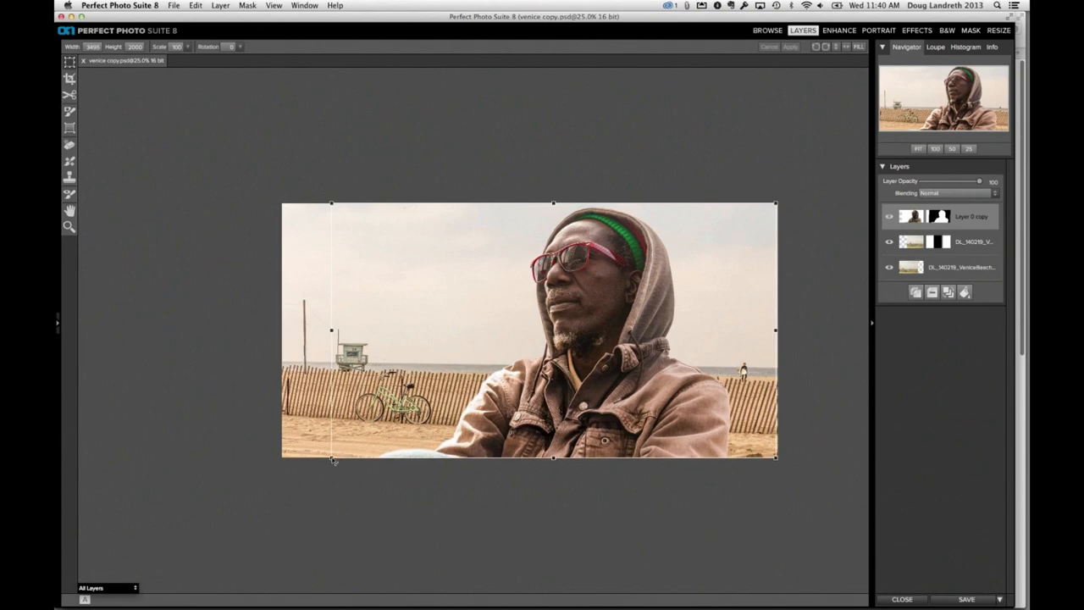
drag(333, 460, 320, 464)
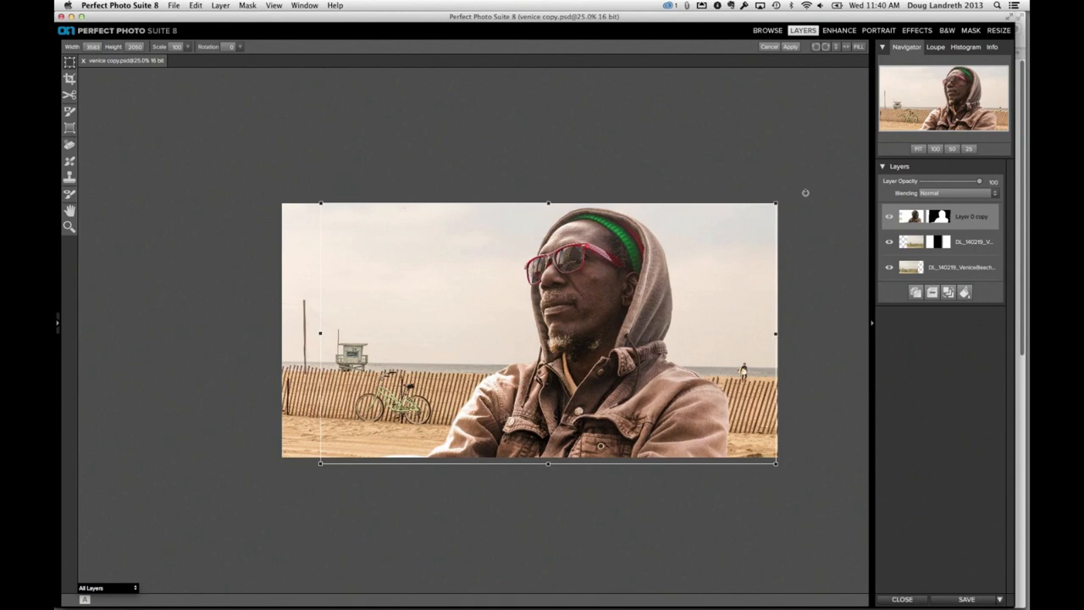
click(789, 47)
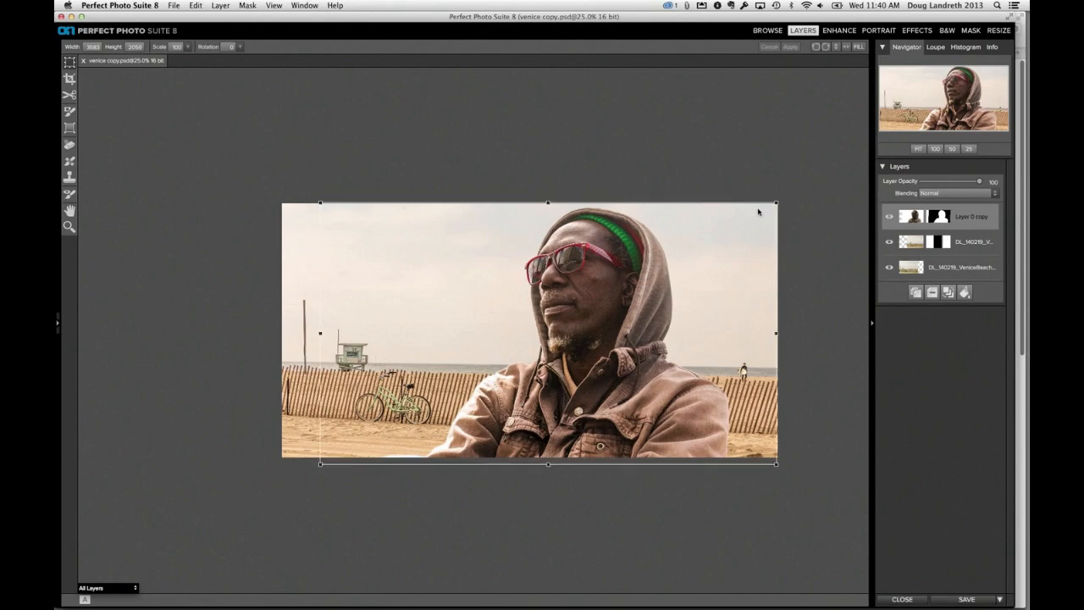
Create a new stamped layer from the visible composite above the Layer 0 copy portrait
click(220, 5)
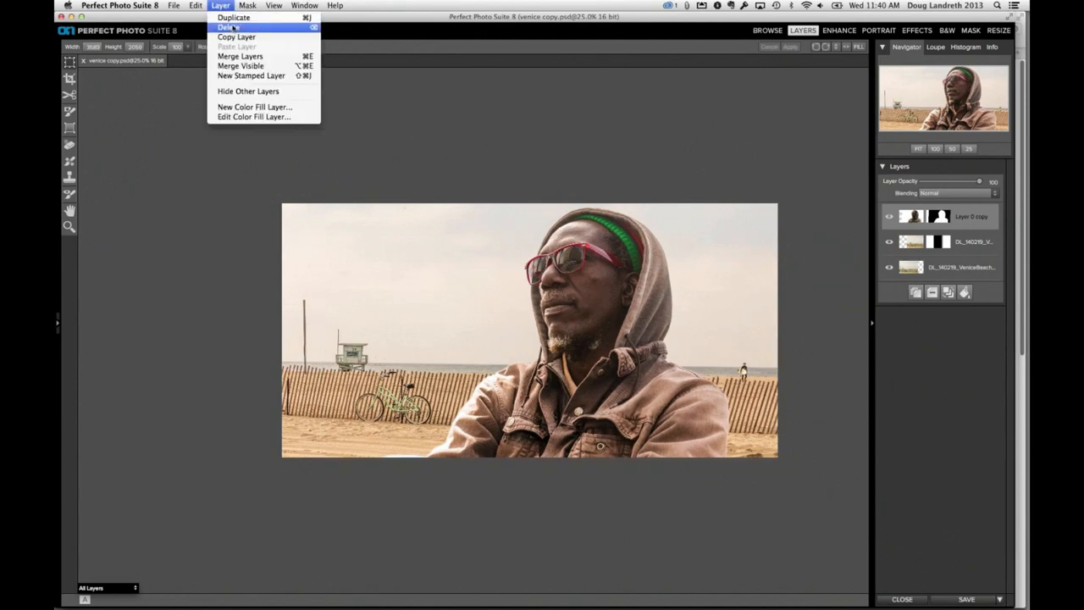
click(250, 76)
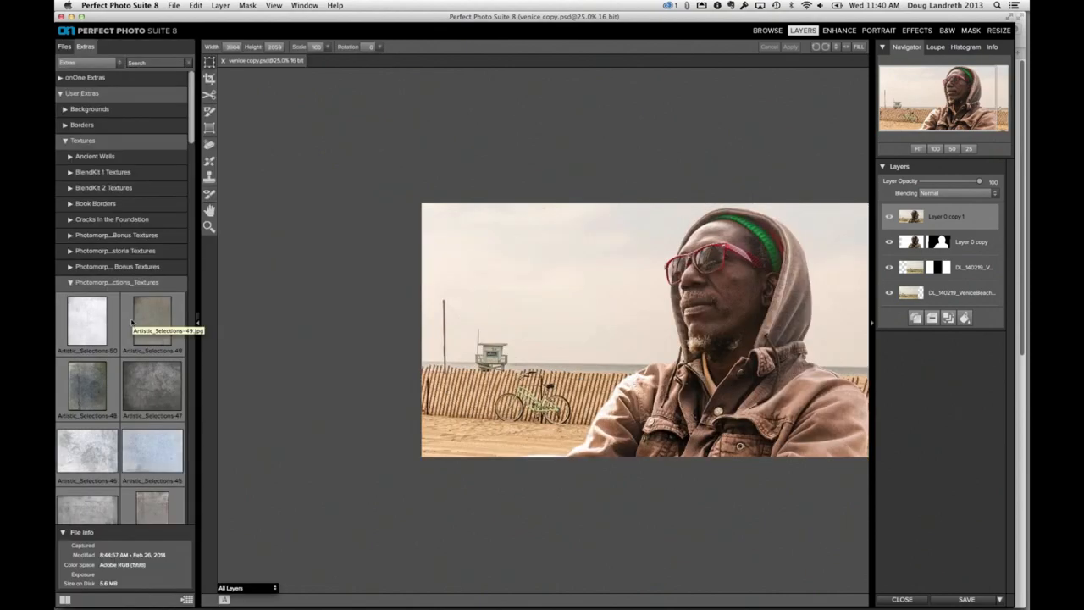
Browse the files to WORKING FILES > onOne Webinar > 3-Venice Beach and add Texturator-V1-07.jpg as a layer
click(64, 46)
click(61, 206)
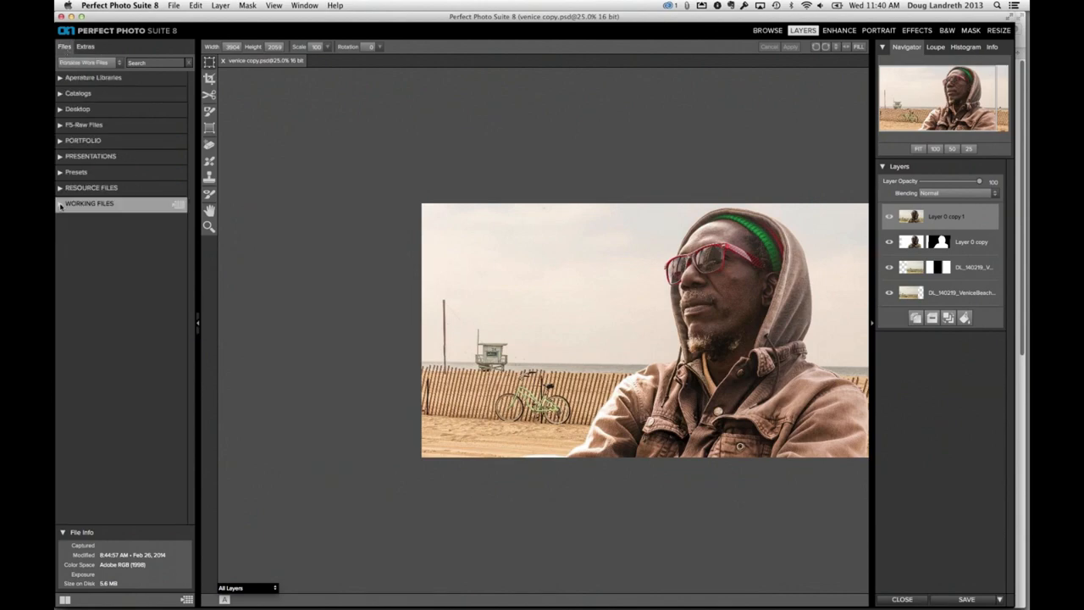
click(61, 205)
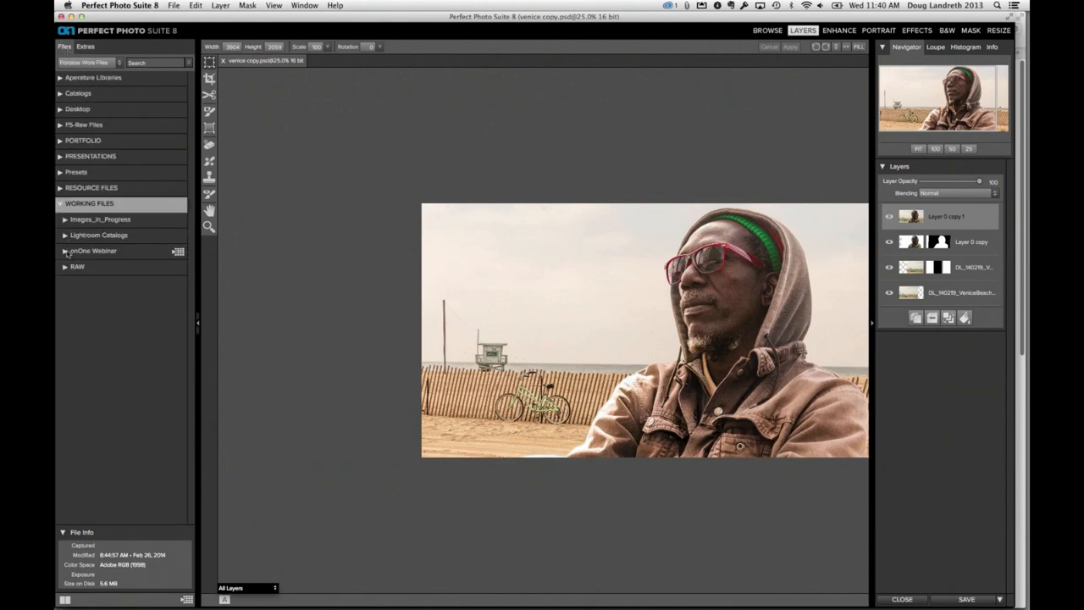
click(66, 253)
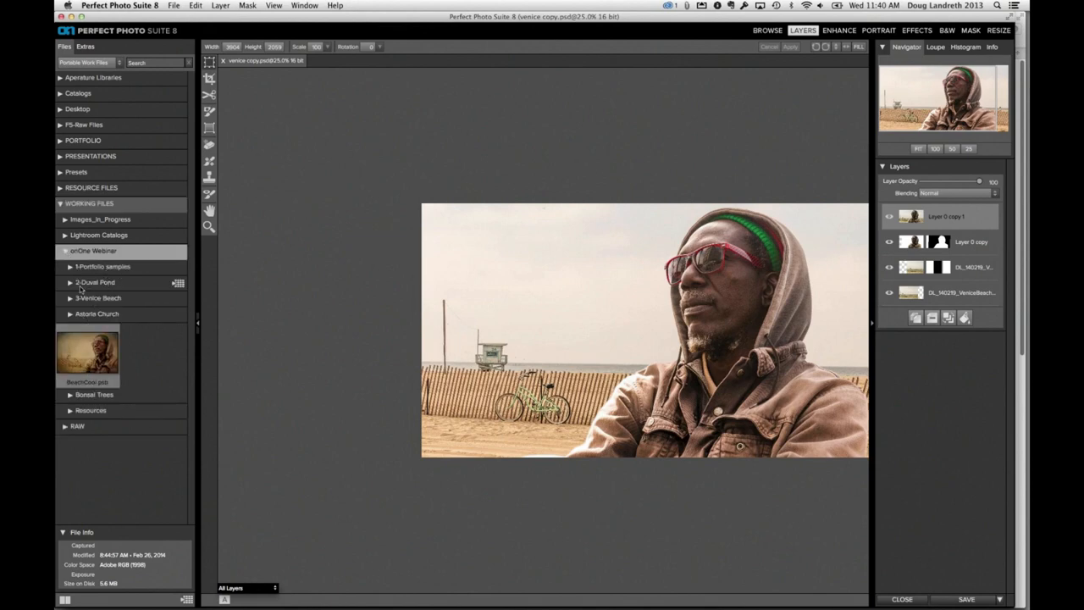
click(89, 298)
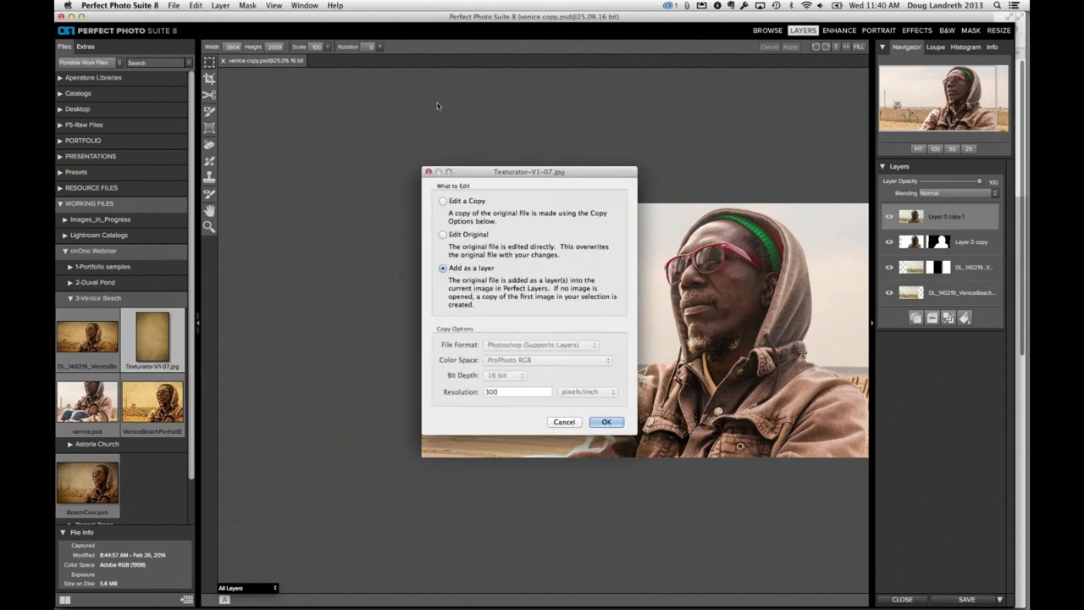
click(606, 422)
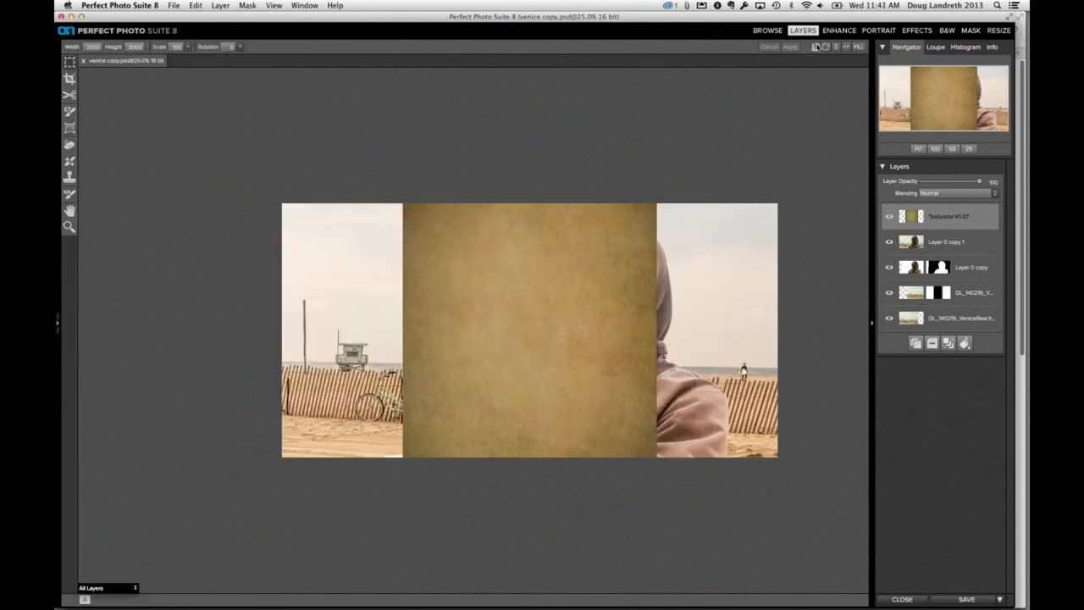
Try to rotate the texture layer 90 degrees and widen it, and discard the attempt by deleting that layer
click(818, 47)
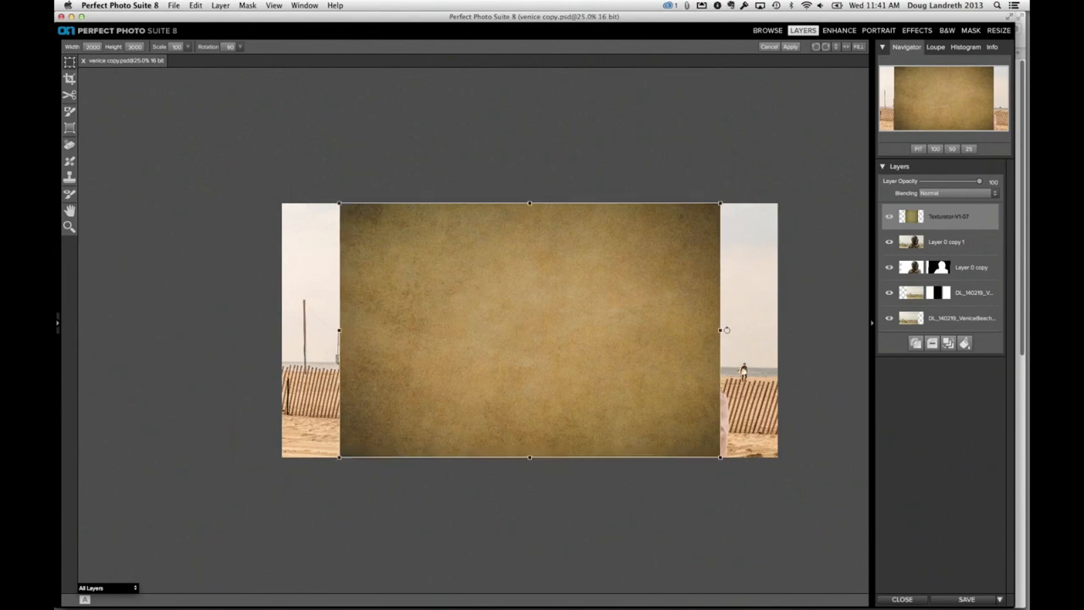
drag(721, 333, 750, 336)
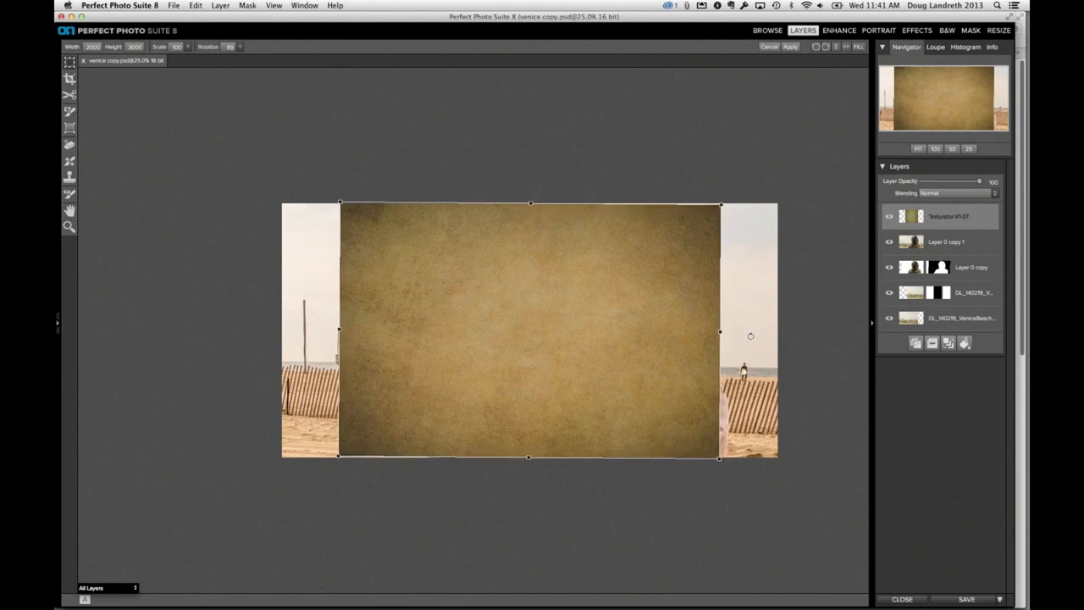
key(Delete)
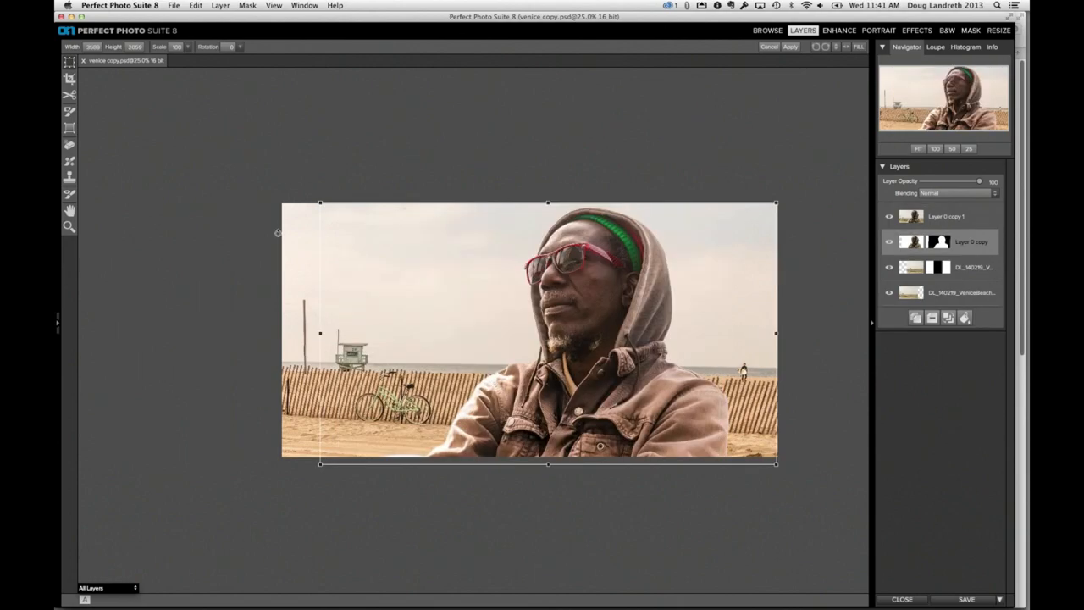
Add Texturator-V1-07.jpg from the 3-Venice Beach folder again as a layer and hide the file browser
click(58, 323)
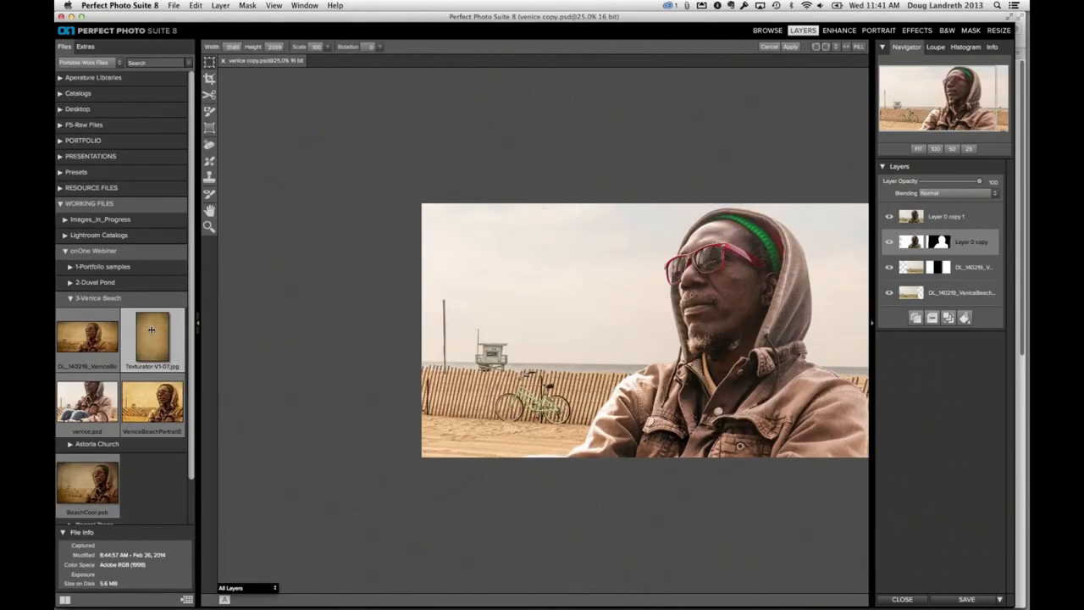
drag(152, 337, 454, 330)
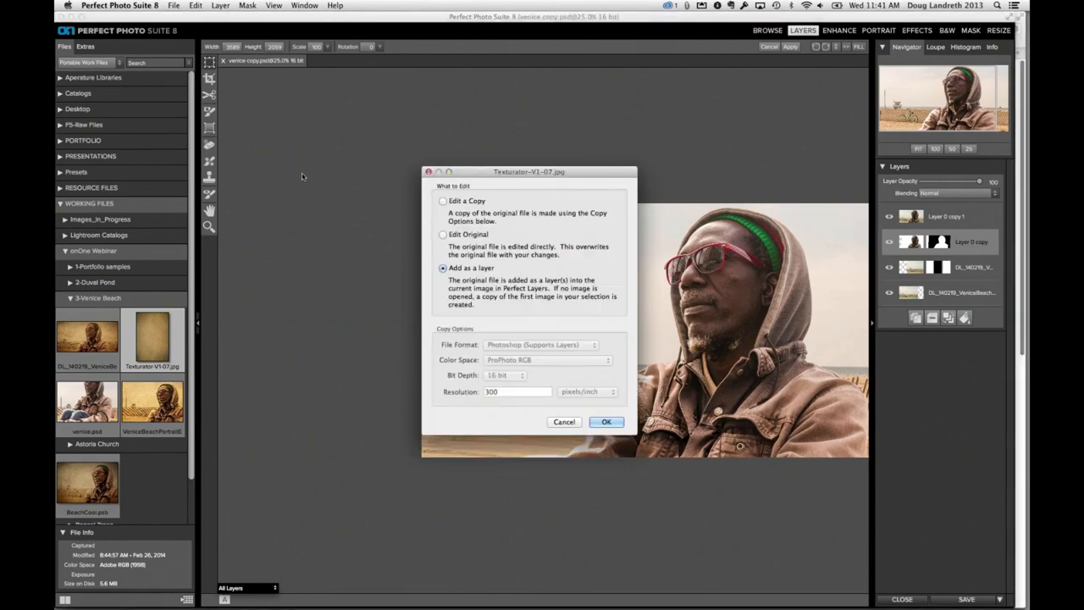
key(Return)
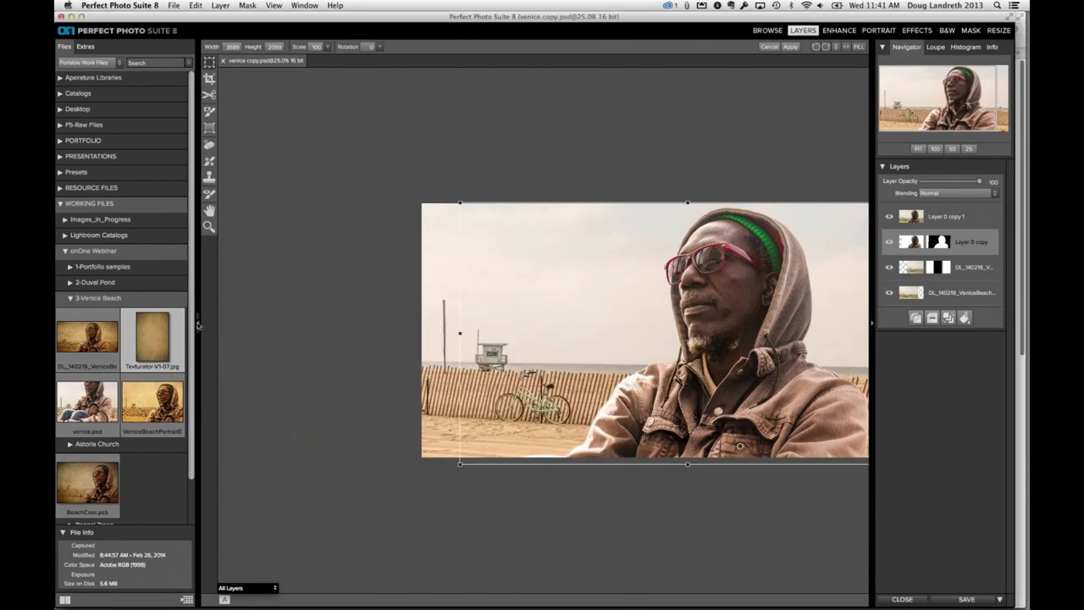
click(198, 324)
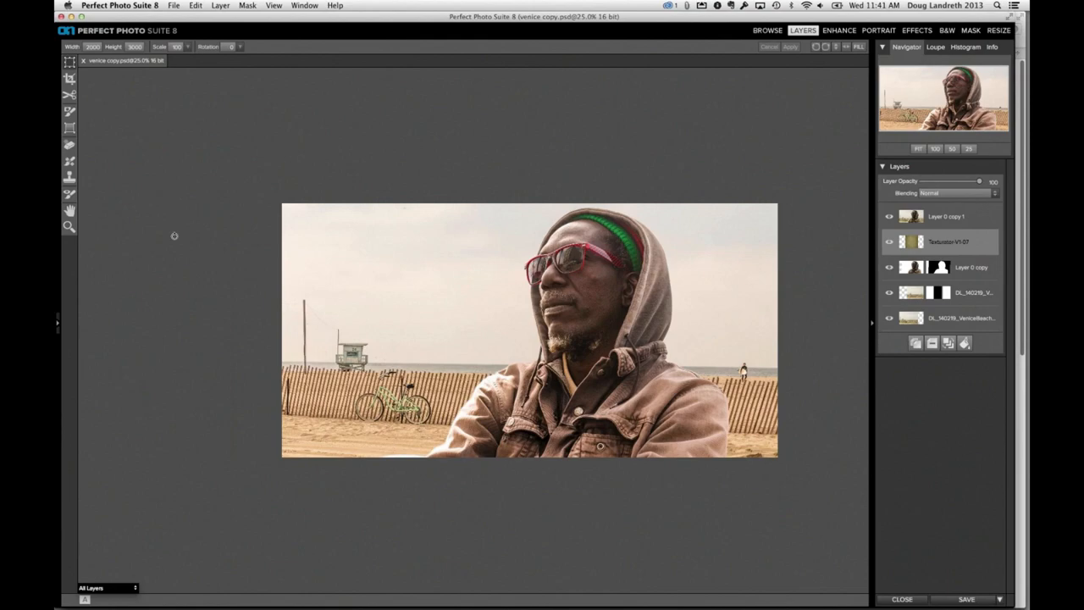
Rotate the Texturator-V1-07 layer 90 degrees and move it above the stamped Layer 0 copy 1 layer
click(816, 47)
drag(936, 246, 934, 215)
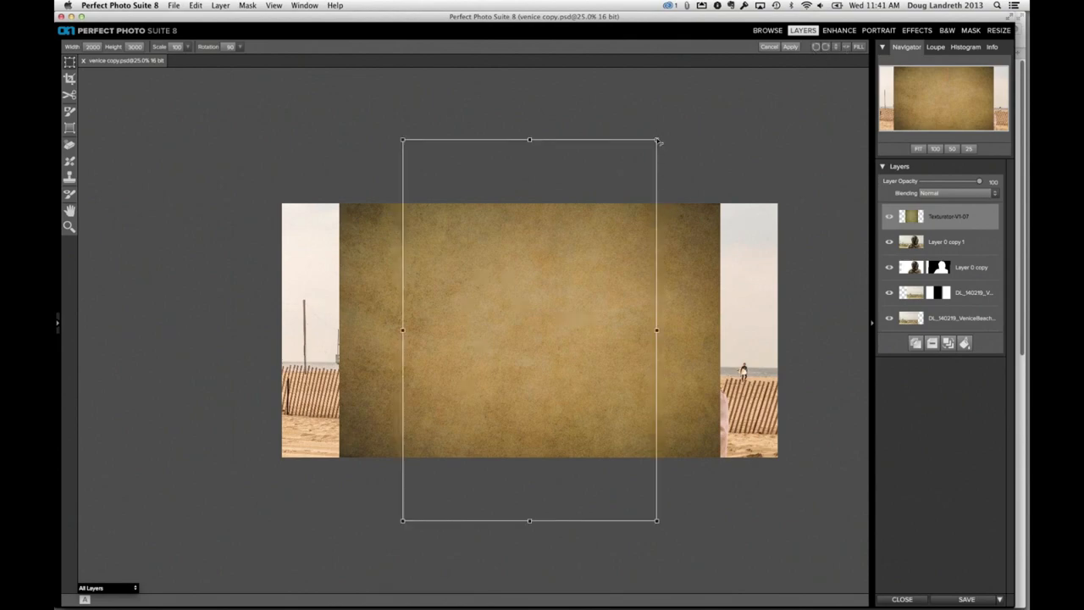
Stretch the rotated texture to cover the whole canvas, extending slightly past its edges, and apply the transformation
drag(658, 142, 719, 141)
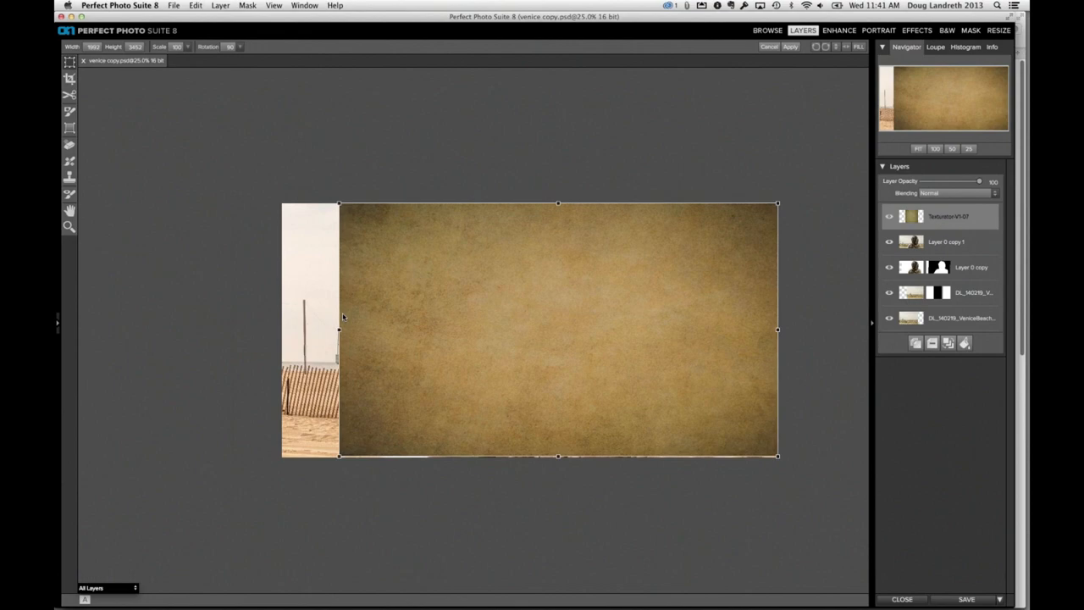
drag(339, 329, 279, 335)
drag(529, 456, 529, 462)
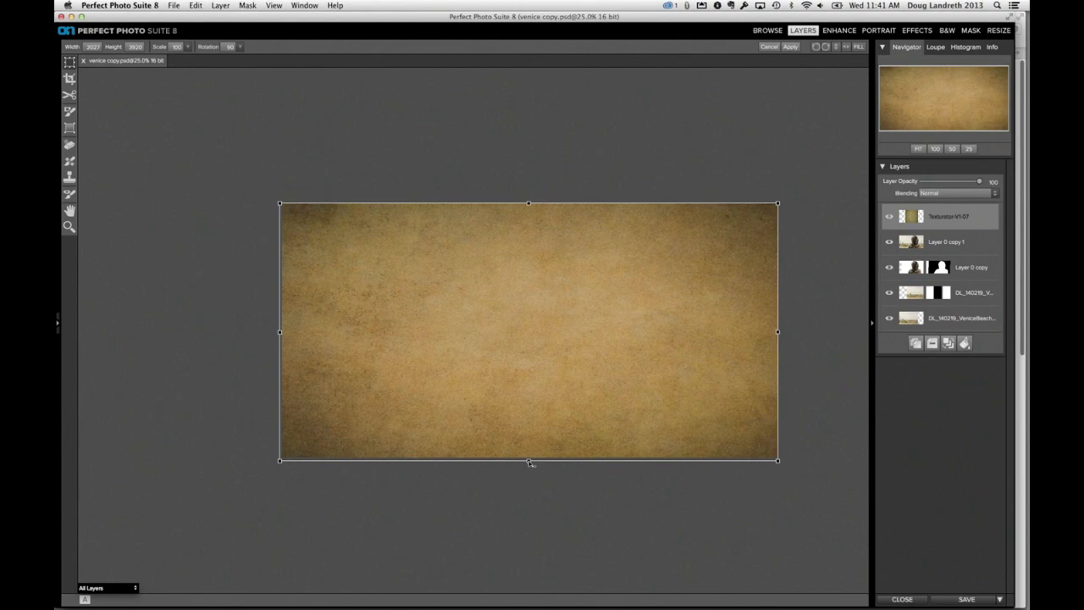
drag(529, 463, 529, 465)
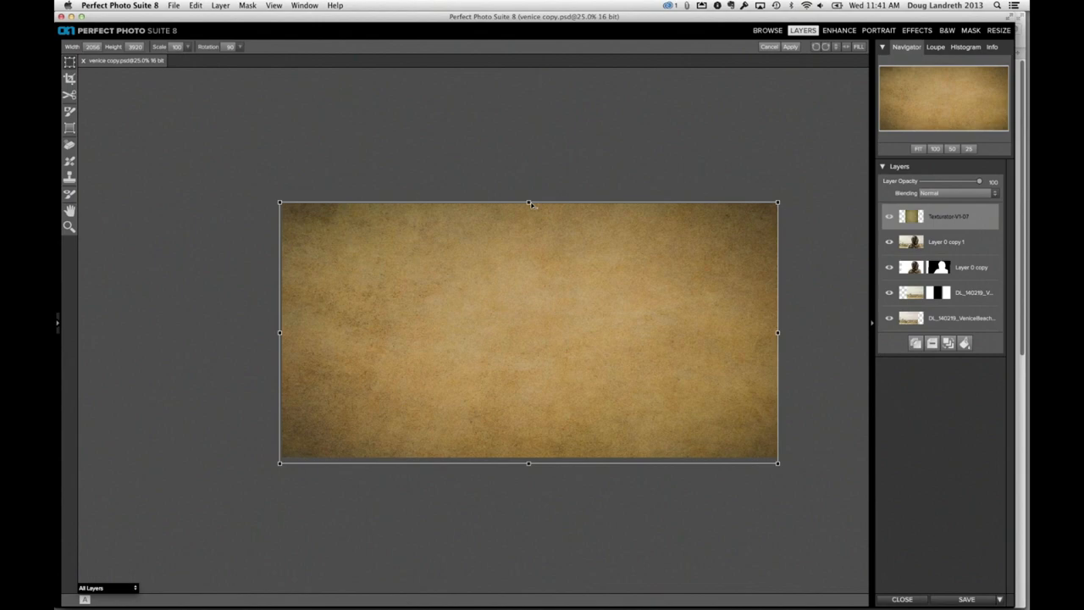
click(790, 47)
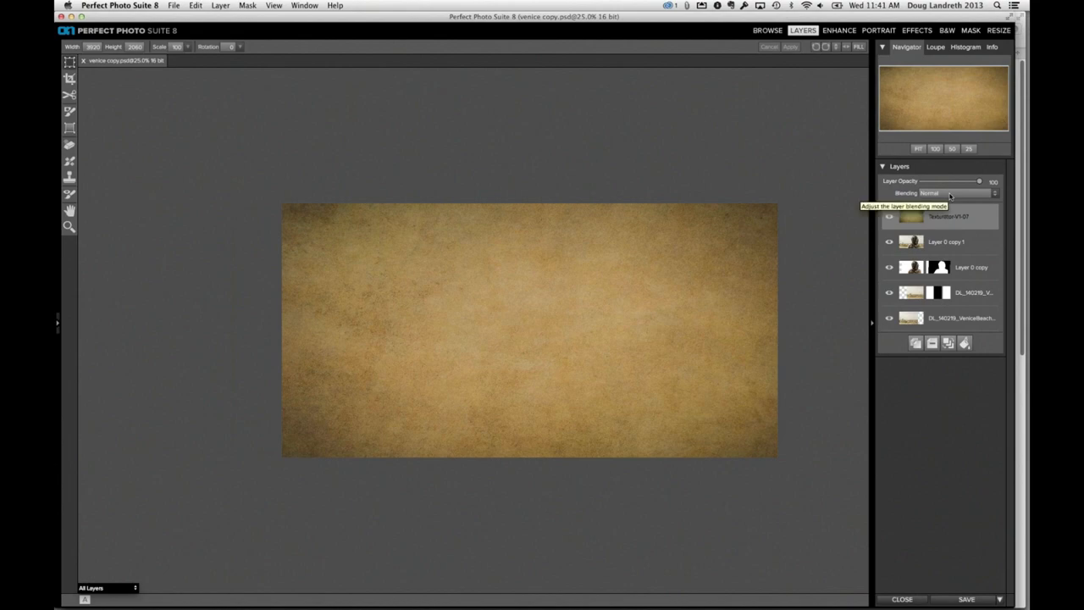
Set the Texturator-V1-07 layer's blending mode to Multiply
click(949, 197)
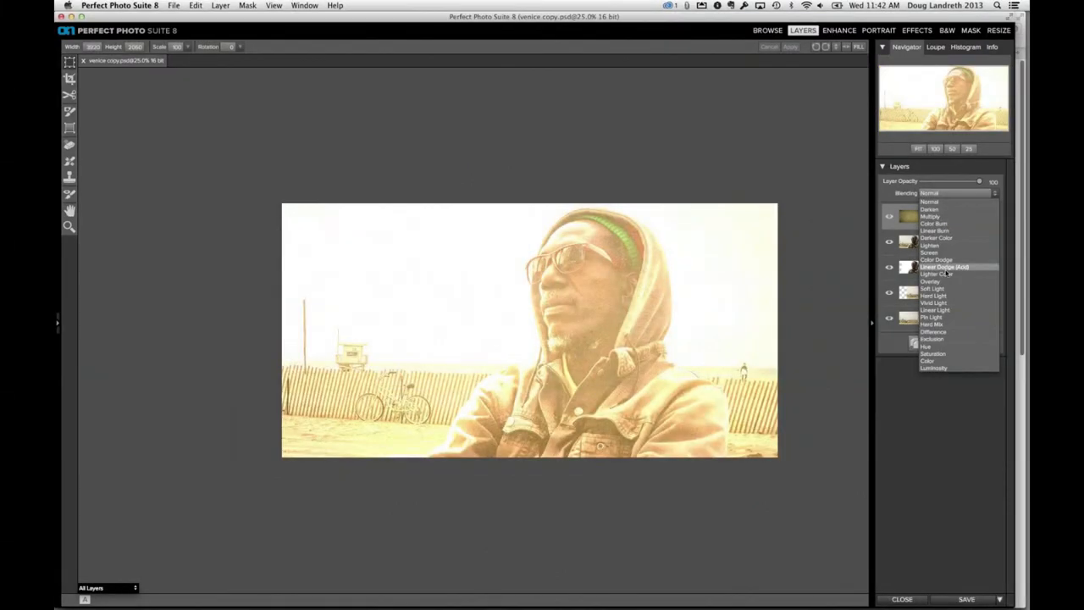
click(944, 217)
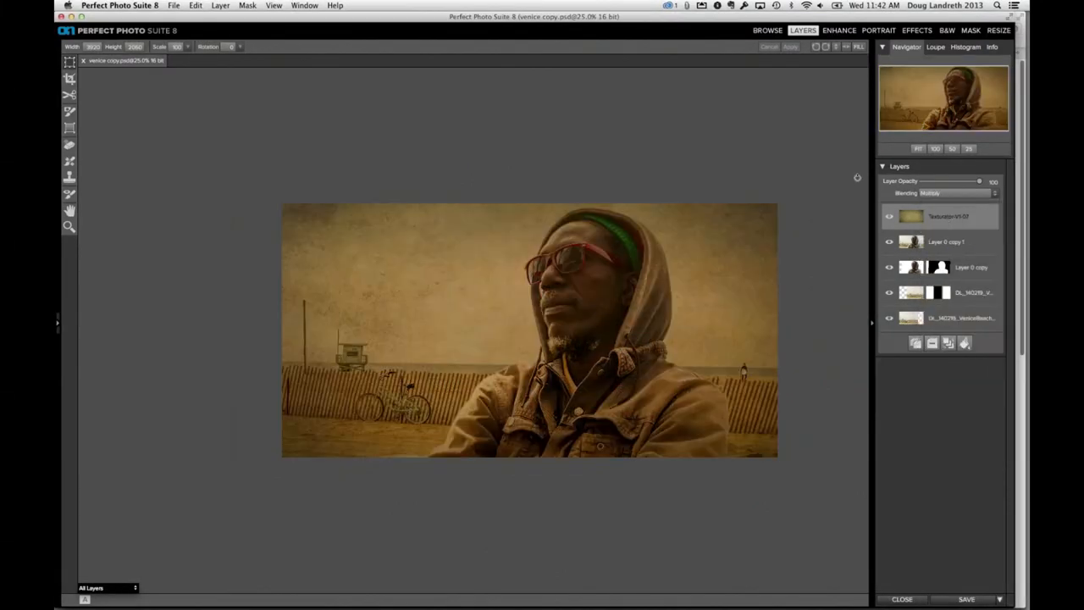
key(super+h)
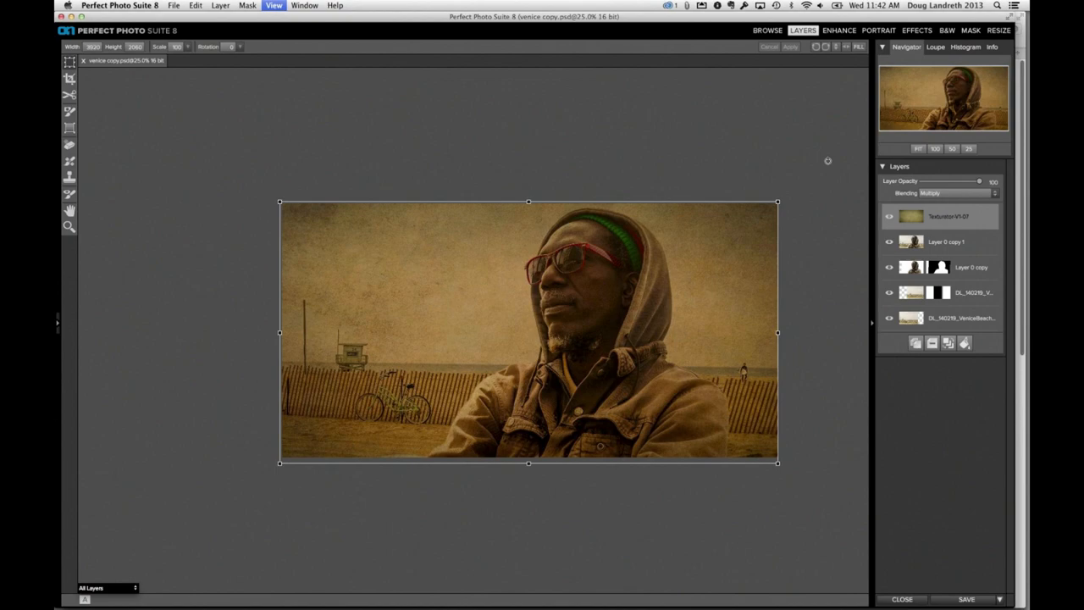
Duplicate the Texturator-V1-07 layer and set the copy's blending mode to Soft Light
key(super+equal)
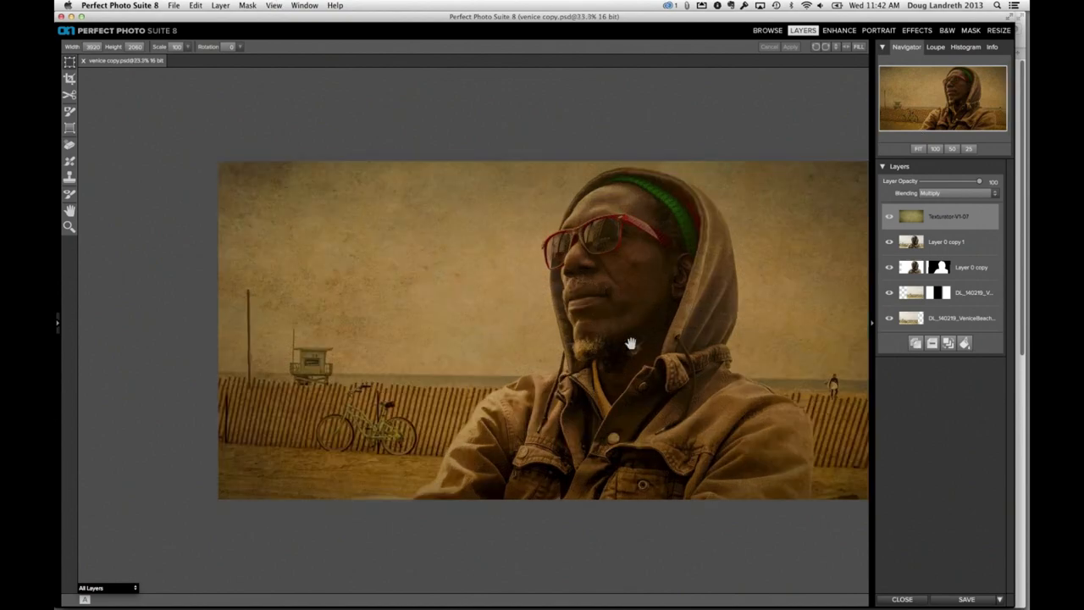
drag(631, 343, 558, 348)
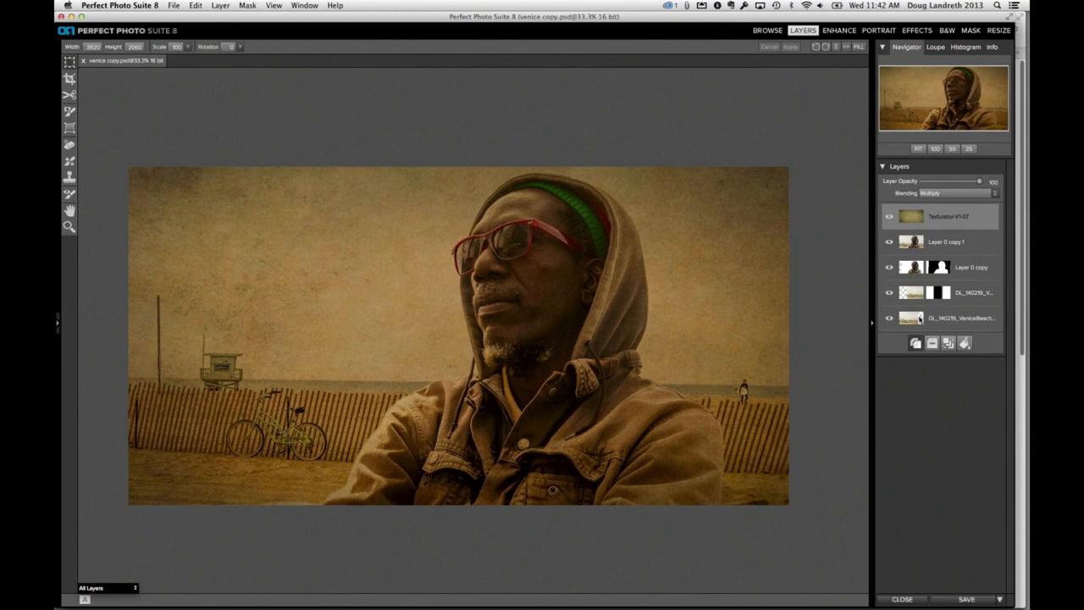
click(948, 343)
click(939, 194)
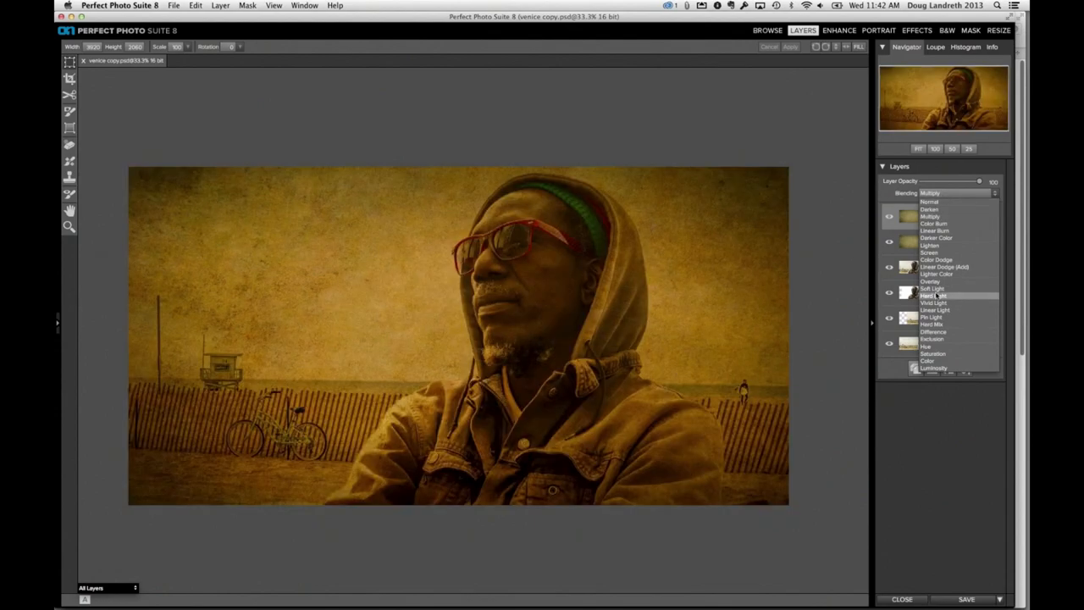
click(933, 288)
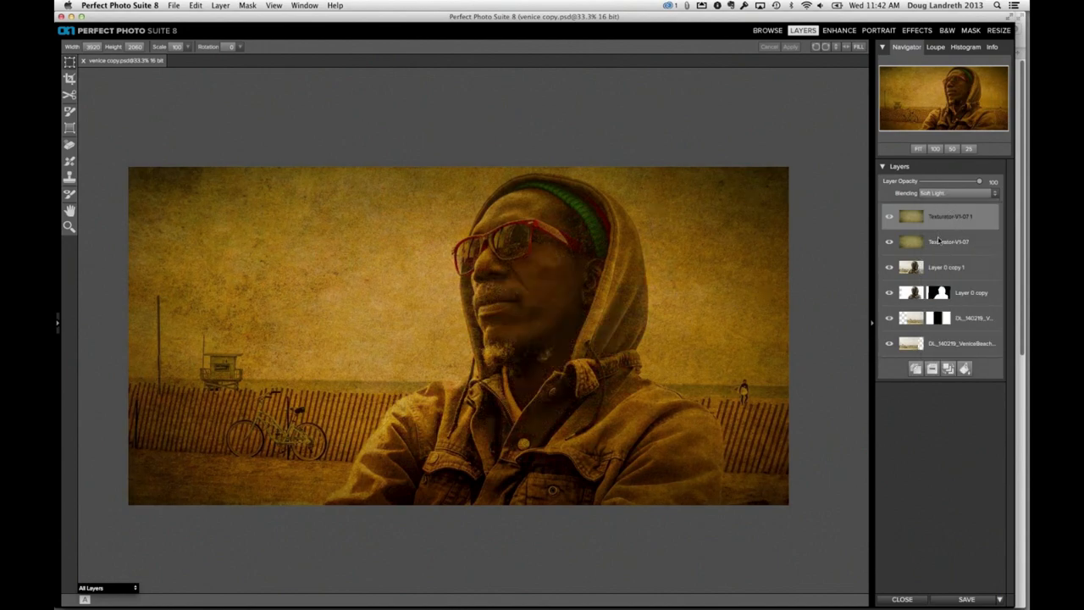
Lower the opacity of the original Multiply texture layer to 78
click(938, 240)
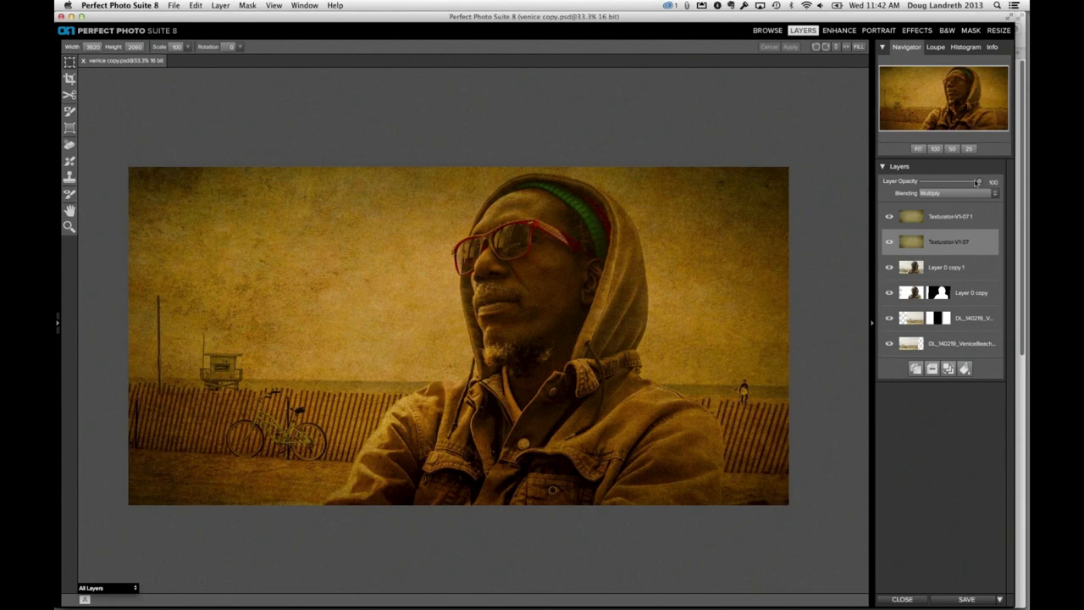
drag(978, 183, 967, 183)
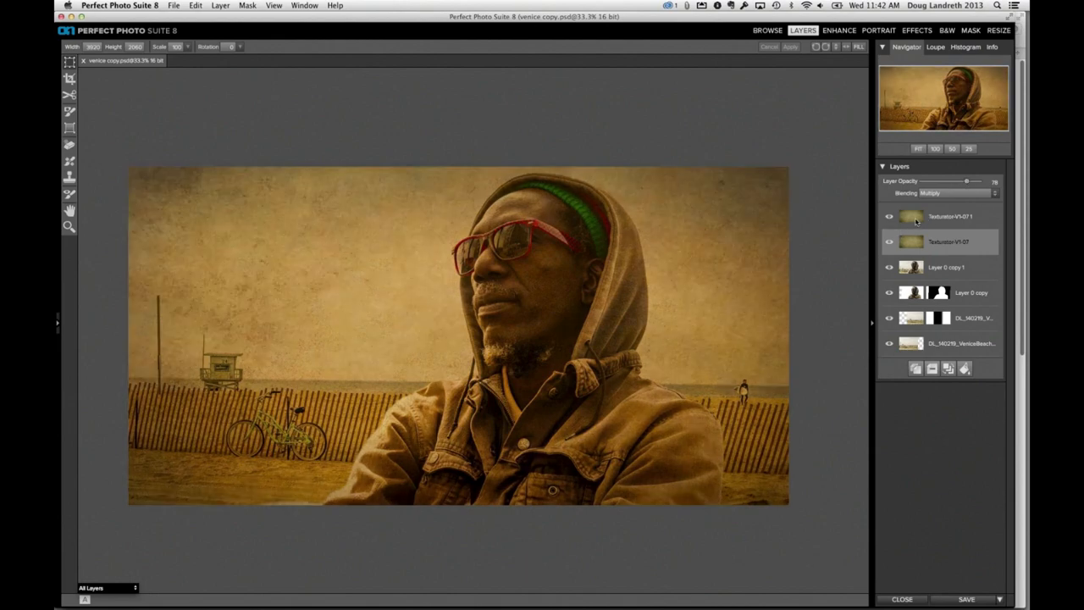
Open the Soft Light texture copy, Texturator-V1-07 1, for editing in the Effects module
click(916, 222)
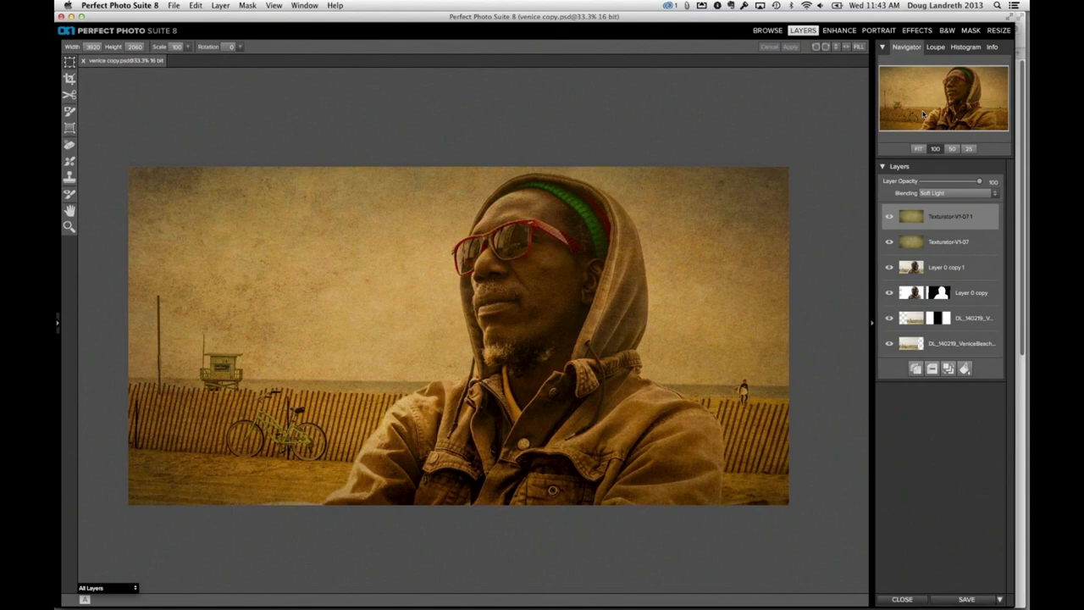
click(923, 114)
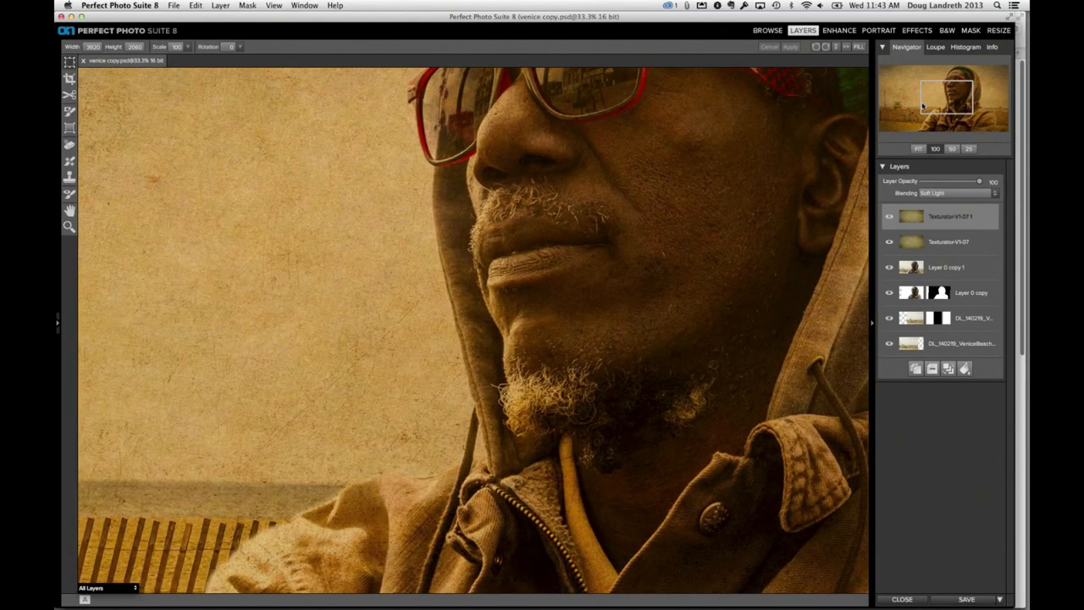
click(952, 93)
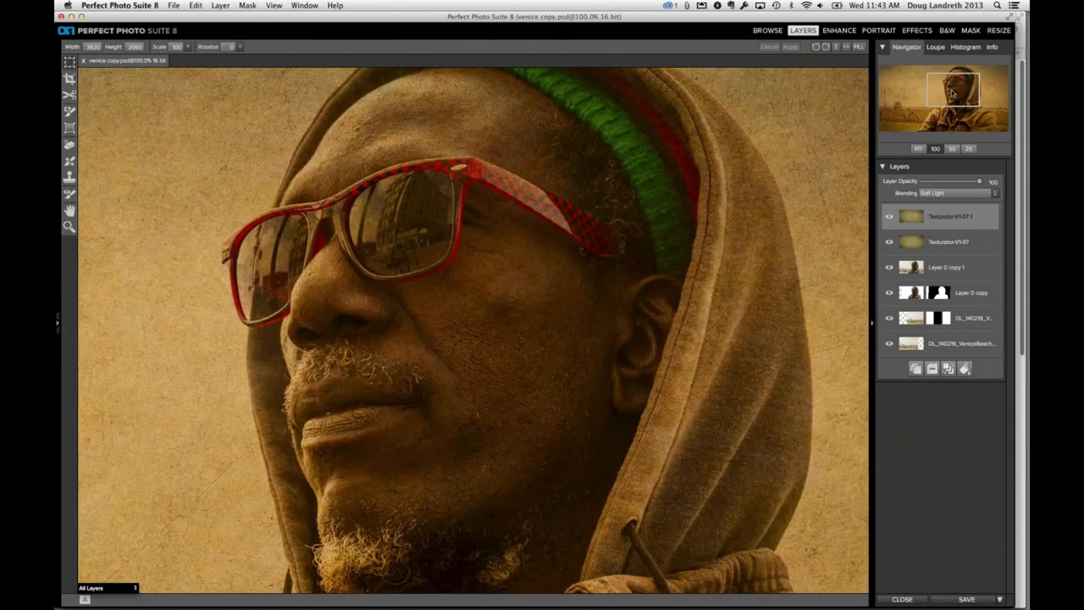
click(957, 87)
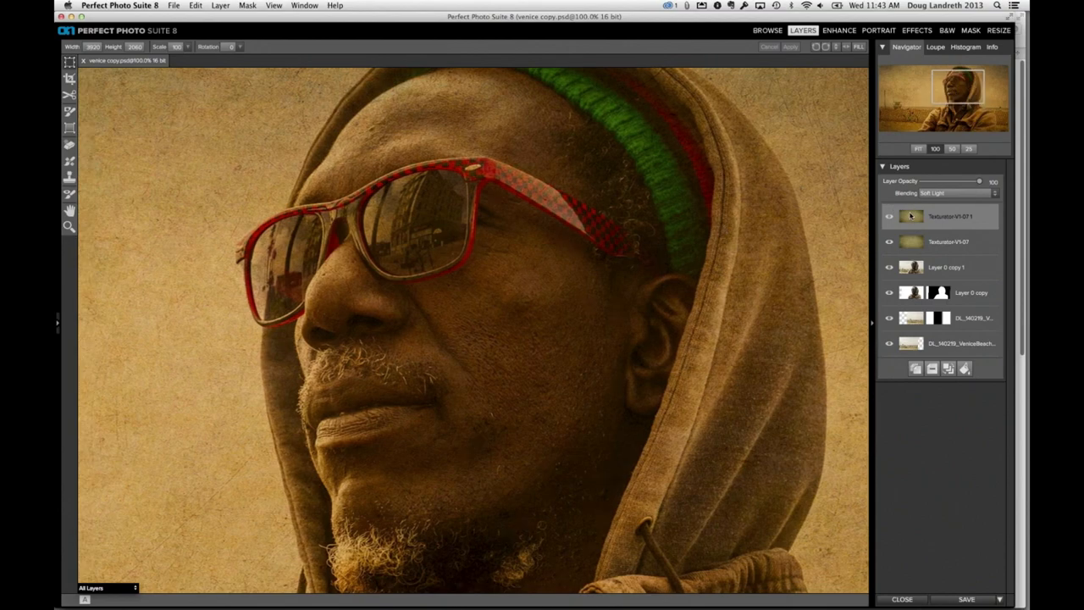
click(920, 33)
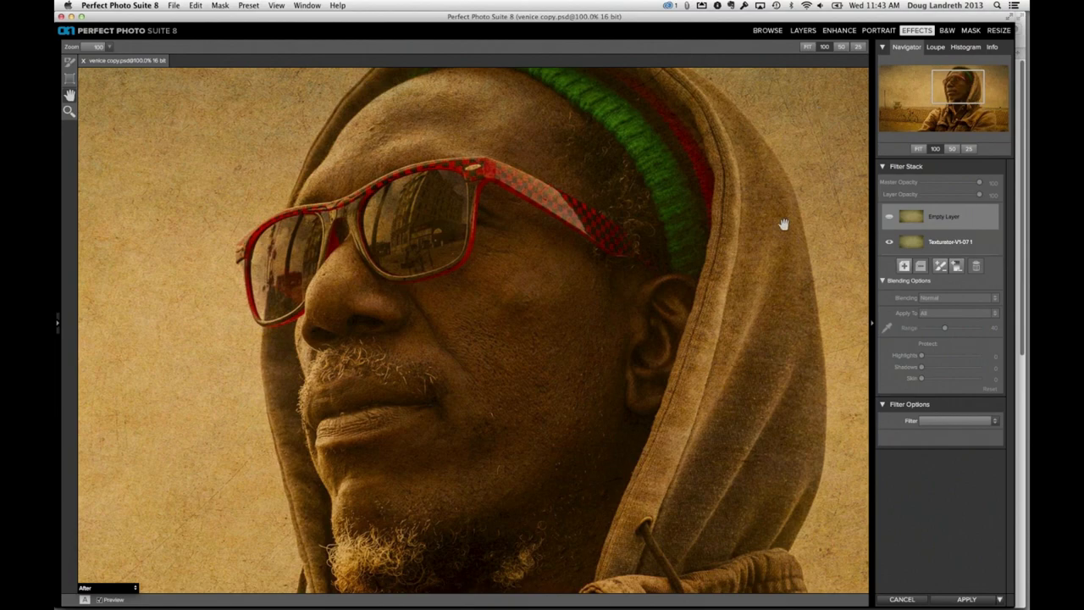
key(super+0)
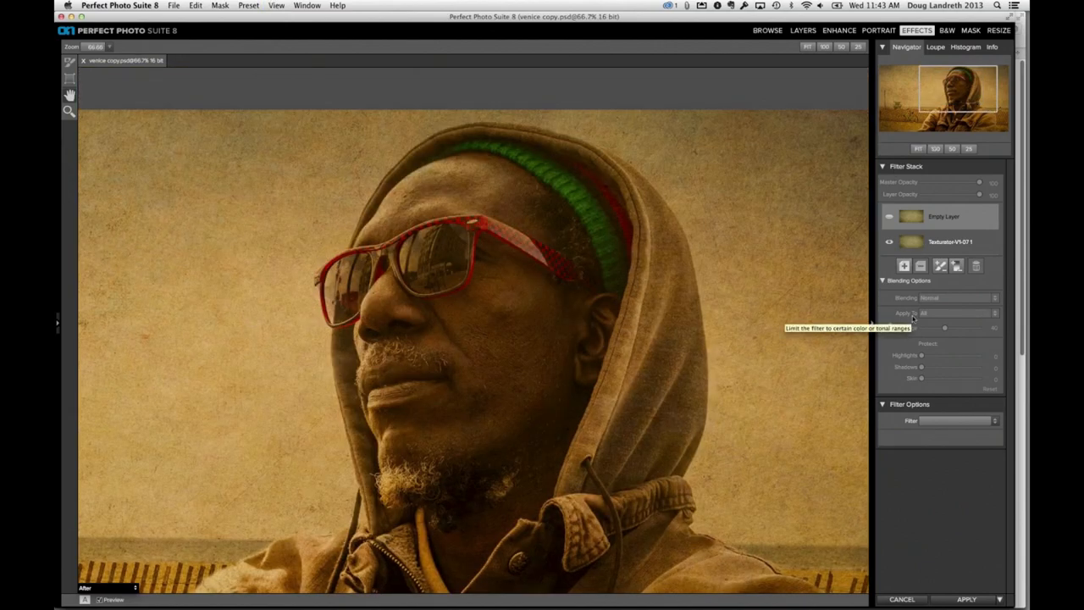
Add a Color Enhancer filter to the texture copy and slightly lower its overall saturation
click(944, 423)
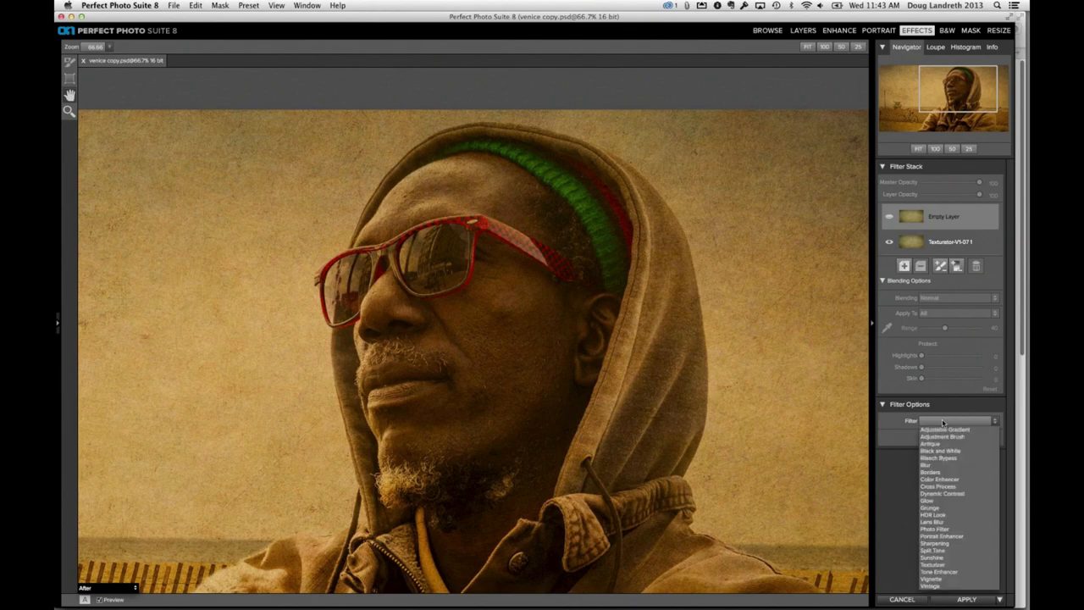
click(944, 479)
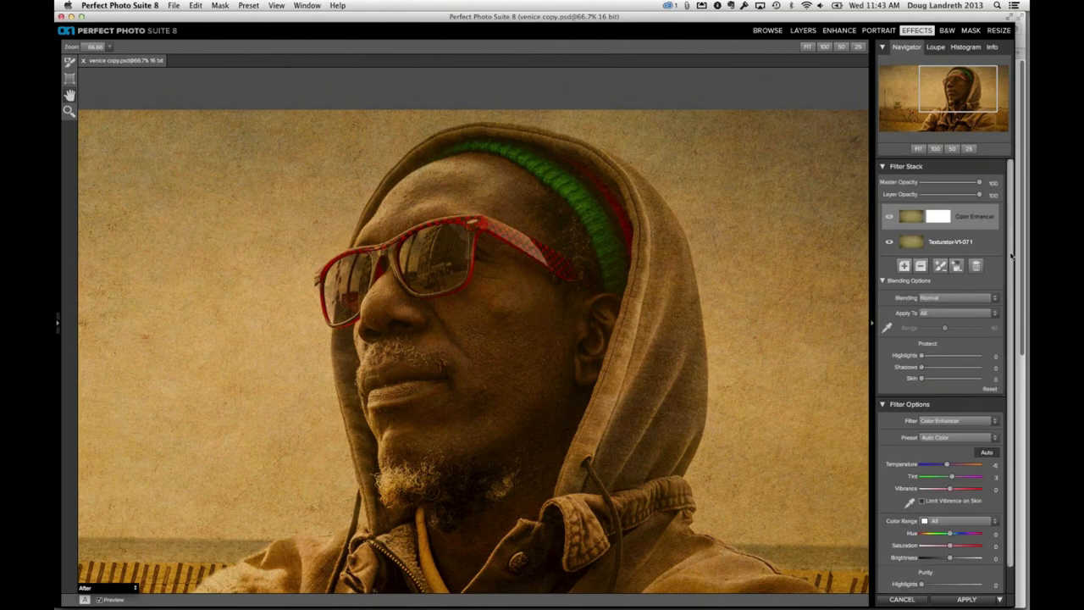
scroll(1011, 245, down, 2)
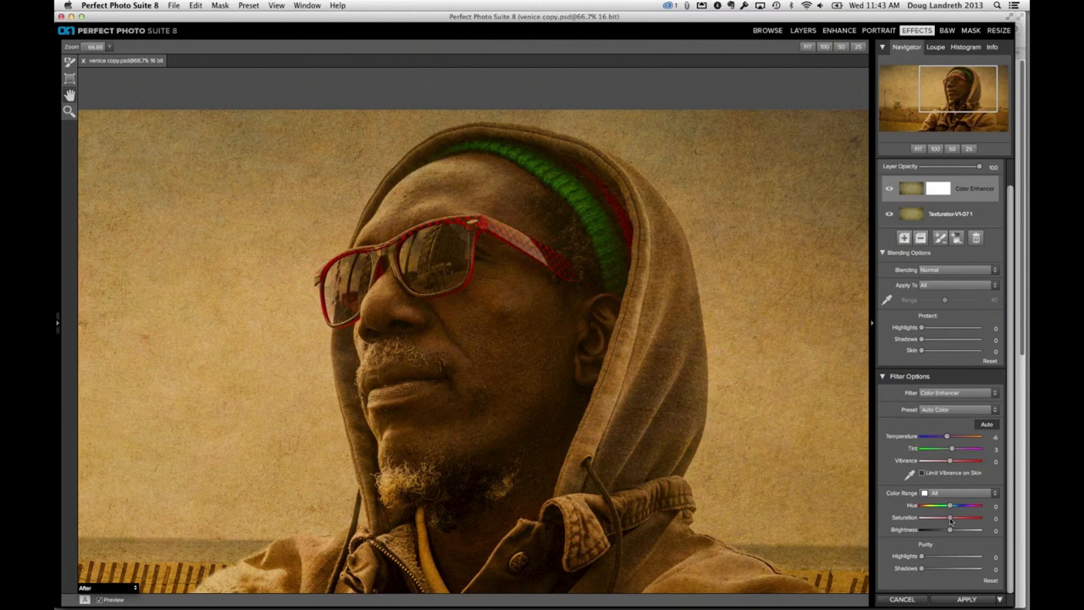
drag(950, 519, 941, 521)
Add a Lens Blur filter on a new layer above the Color Enhancer filter
click(904, 238)
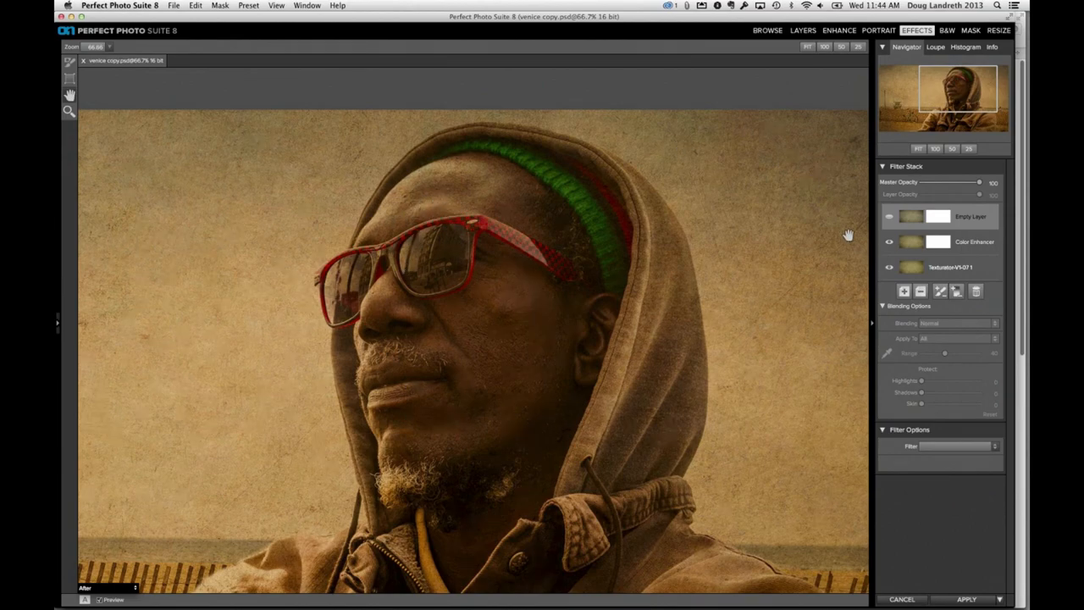
click(946, 445)
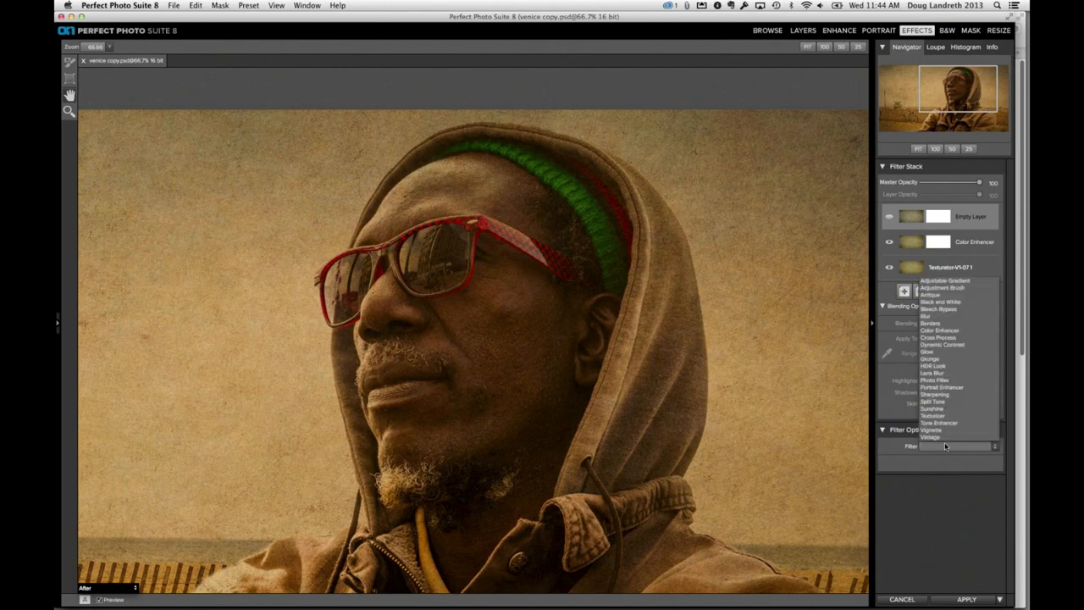
click(948, 383)
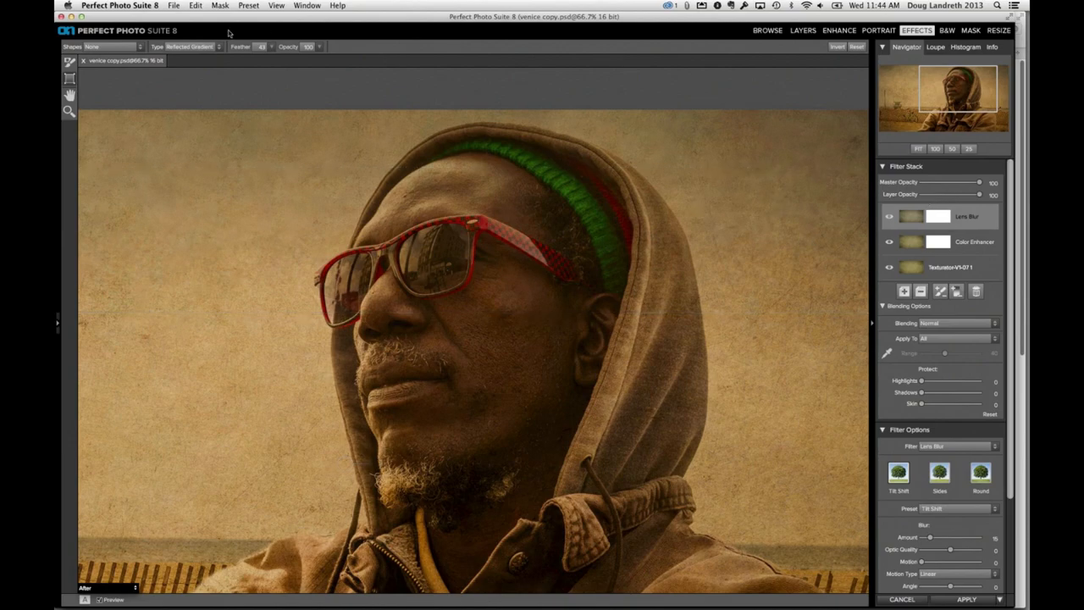
Fit a radial masking bug with a feather of about 21 around the man's face on the Lens Blur filter and invert it
click(200, 47)
click(189, 65)
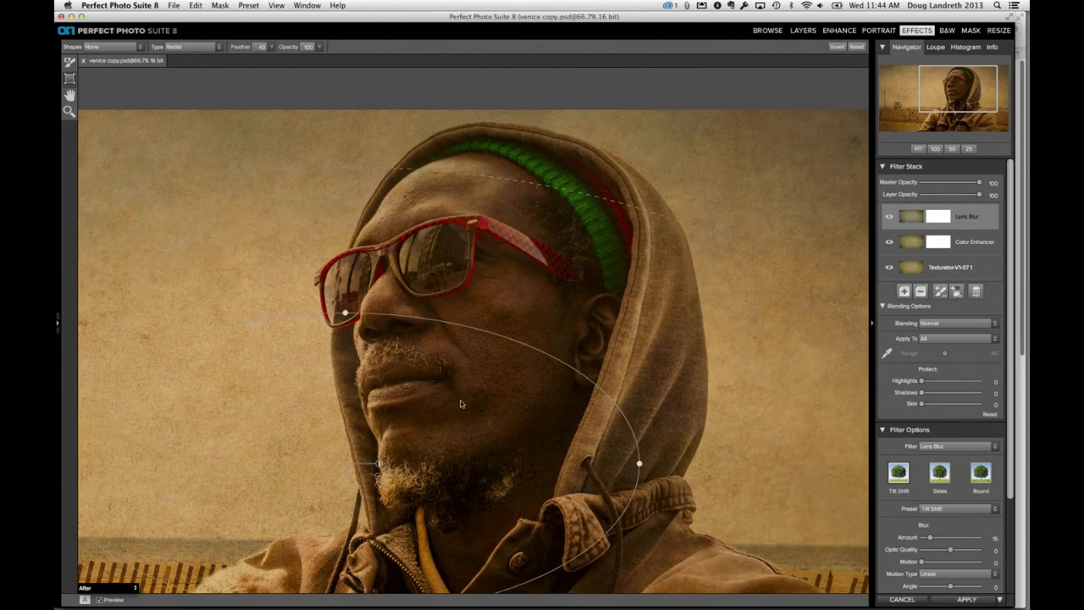
drag(462, 404, 459, 403)
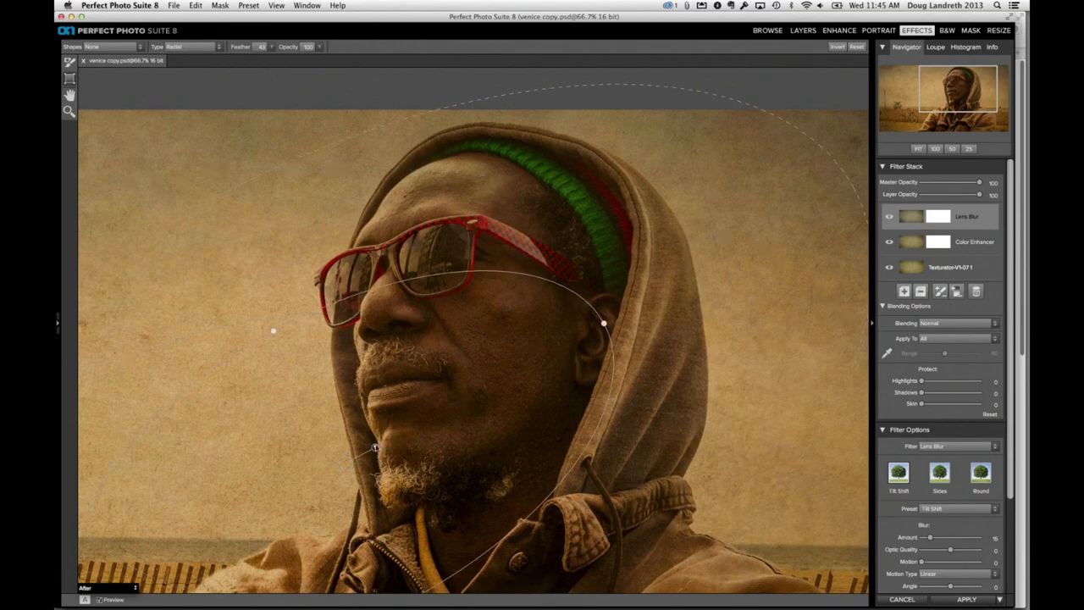
drag(375, 447, 376, 448)
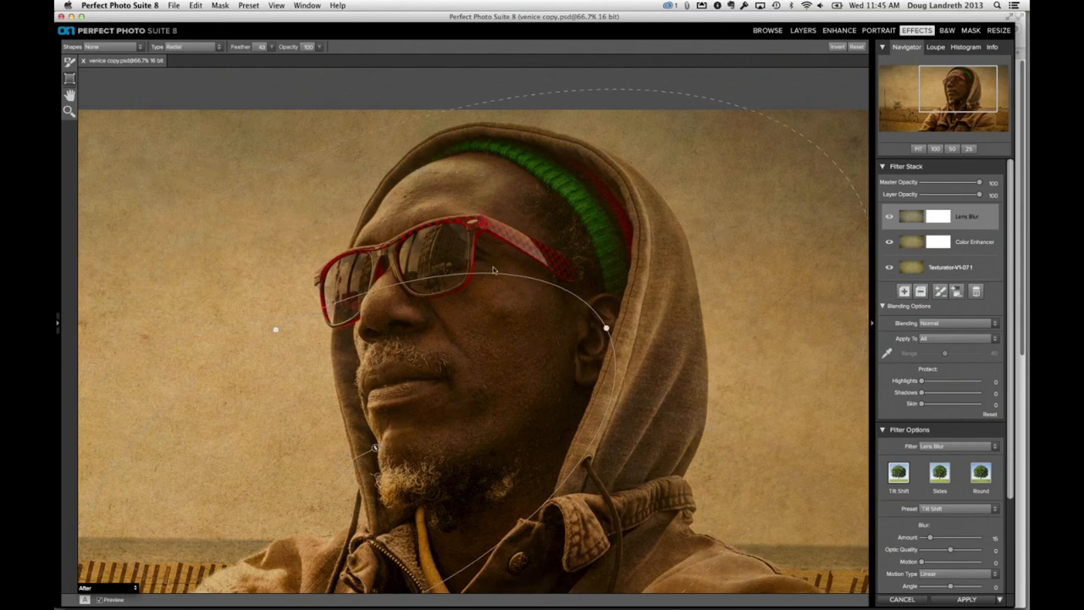
drag(493, 266, 492, 249)
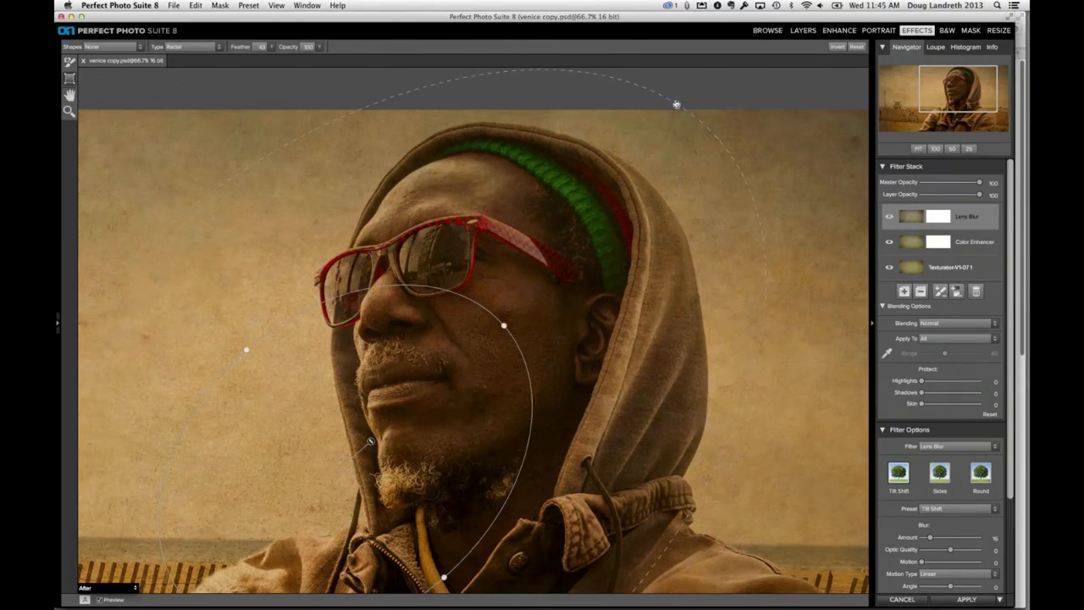
drag(676, 104, 589, 189)
drag(504, 326, 464, 362)
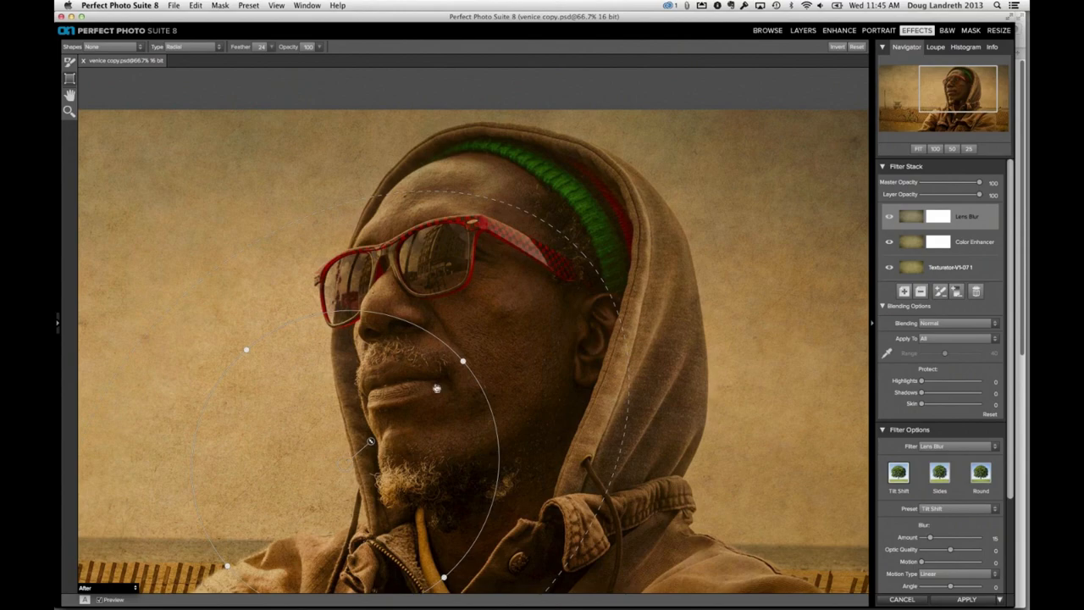
drag(436, 388, 487, 291)
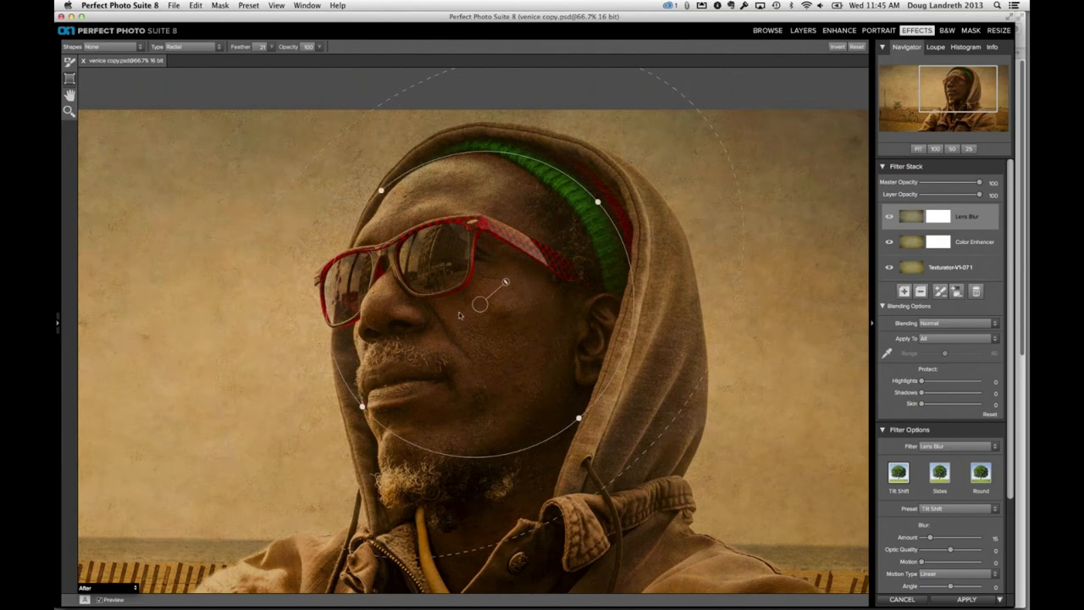
click(837, 48)
drag(387, 208, 396, 210)
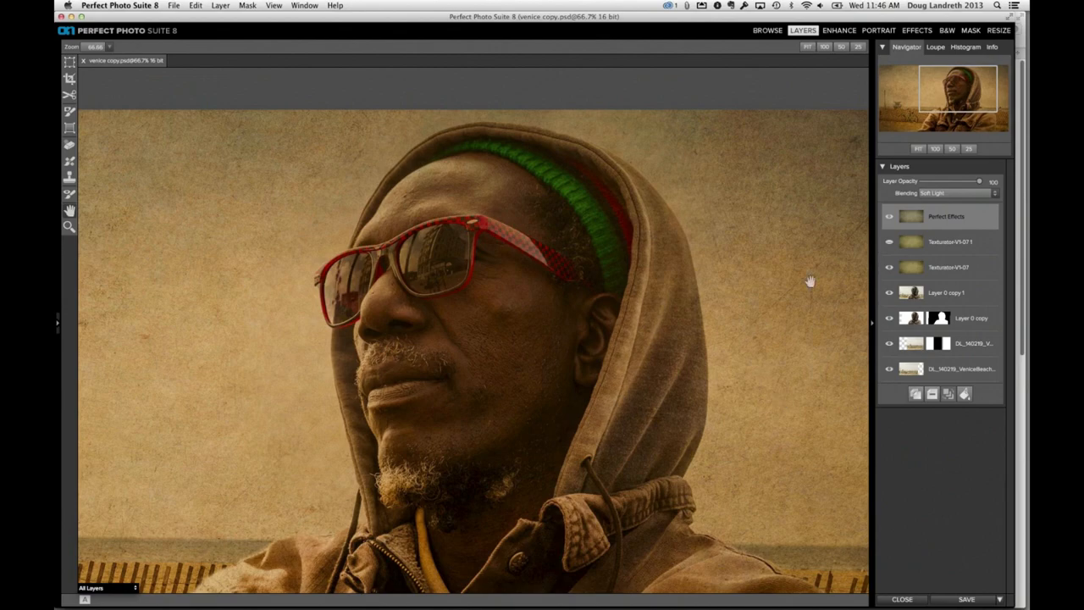
Create a new stamped layer from all the visible layers
click(918, 149)
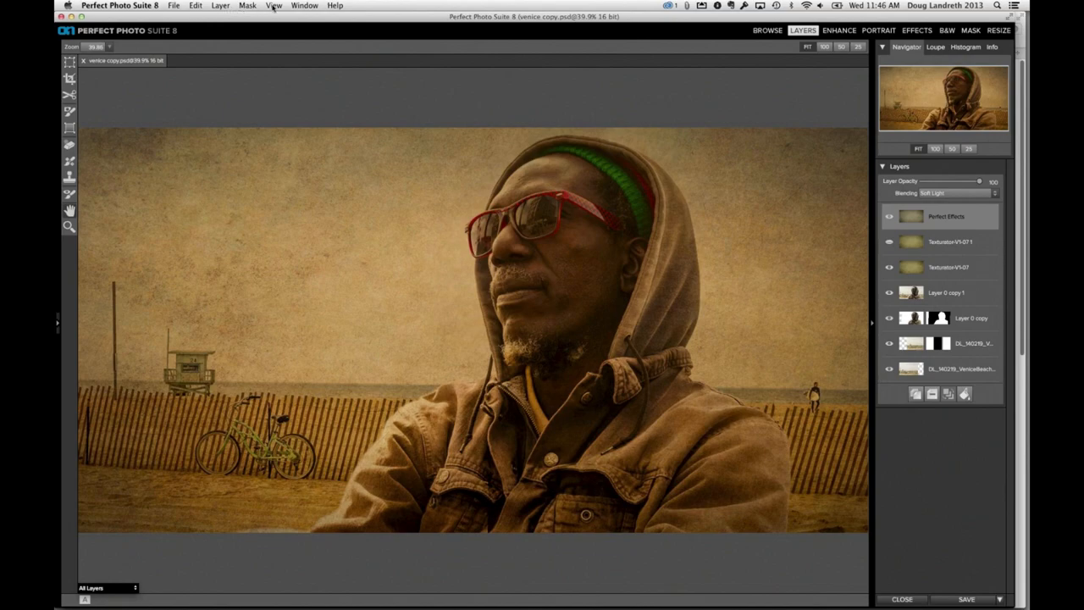
click(219, 7)
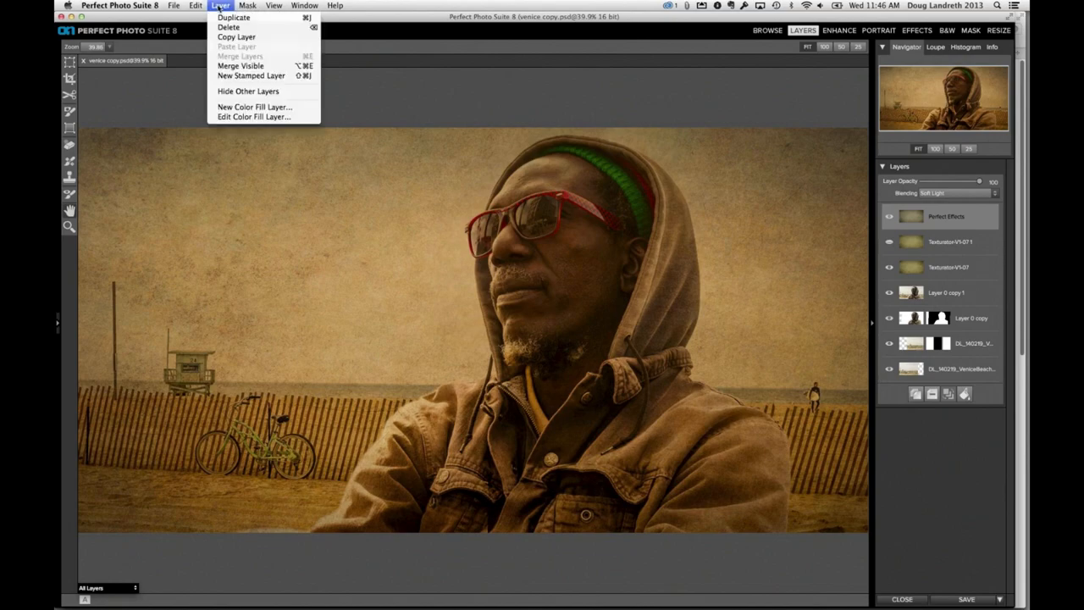
click(251, 75)
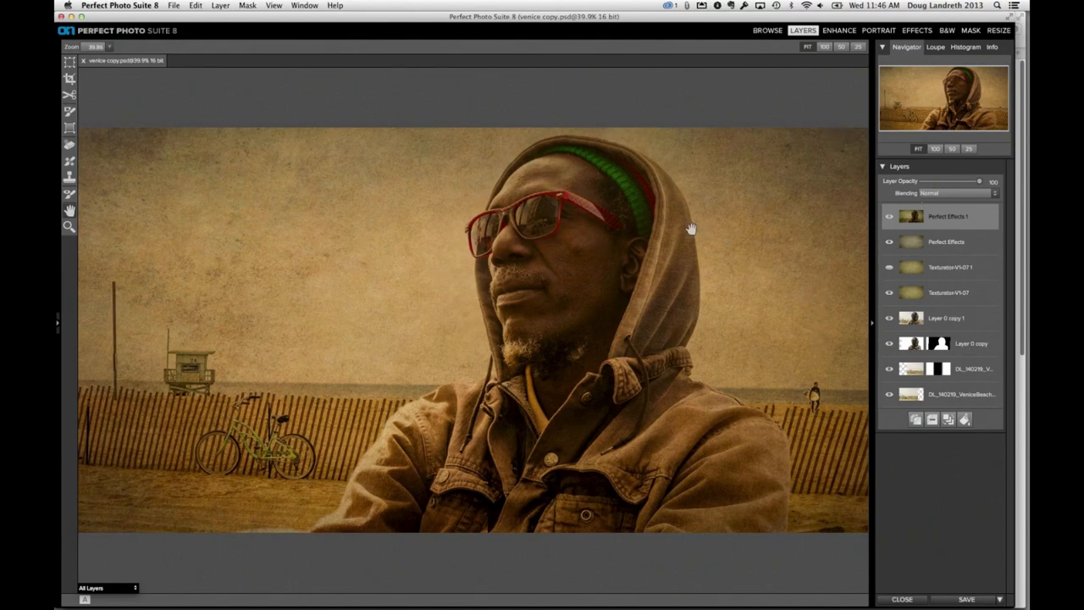
Open the stamped layer in the Effects module and display the Windows to the West Photomorphis presets as large previews
click(918, 31)
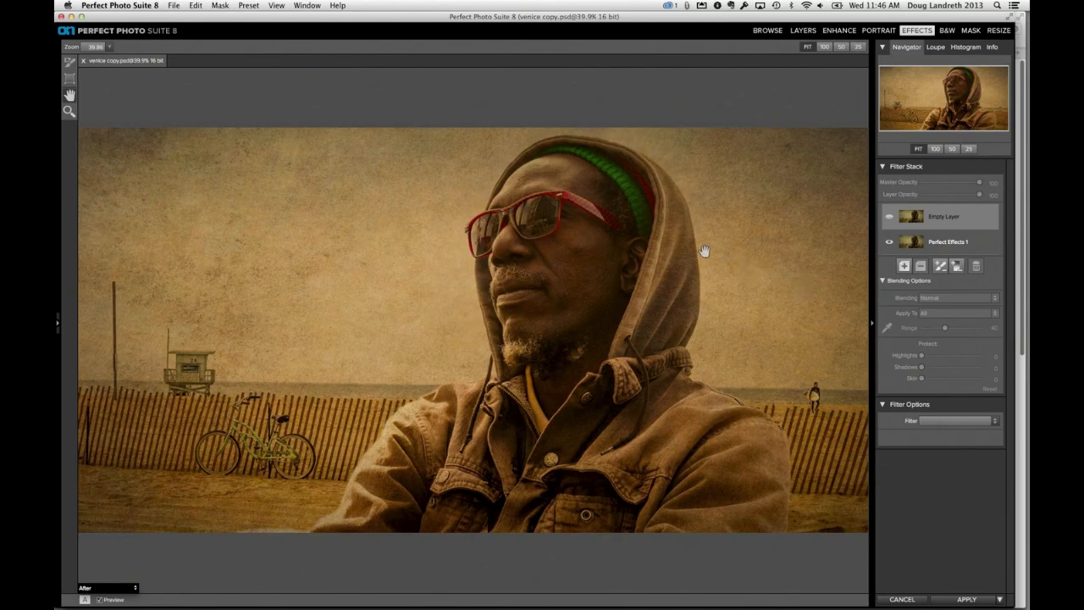
drag(58, 324, 193, 324)
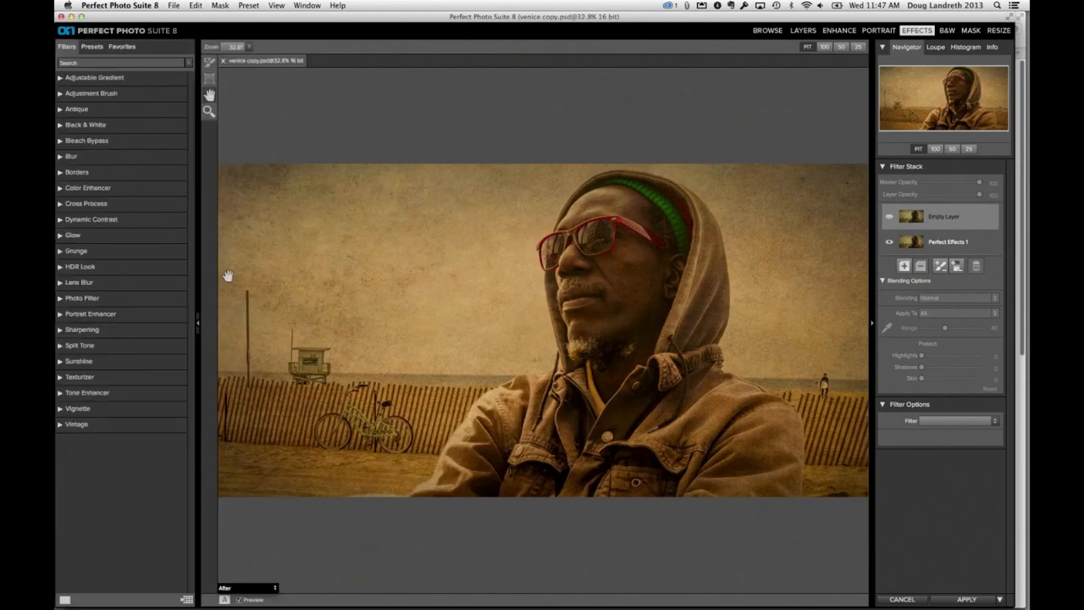
click(94, 48)
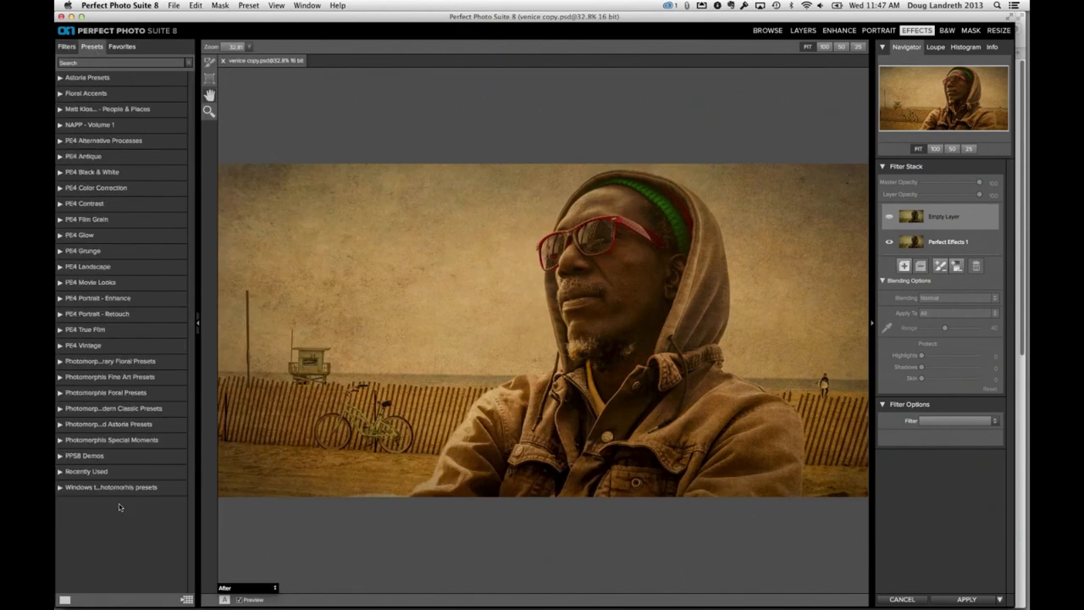
click(111, 489)
click(110, 490)
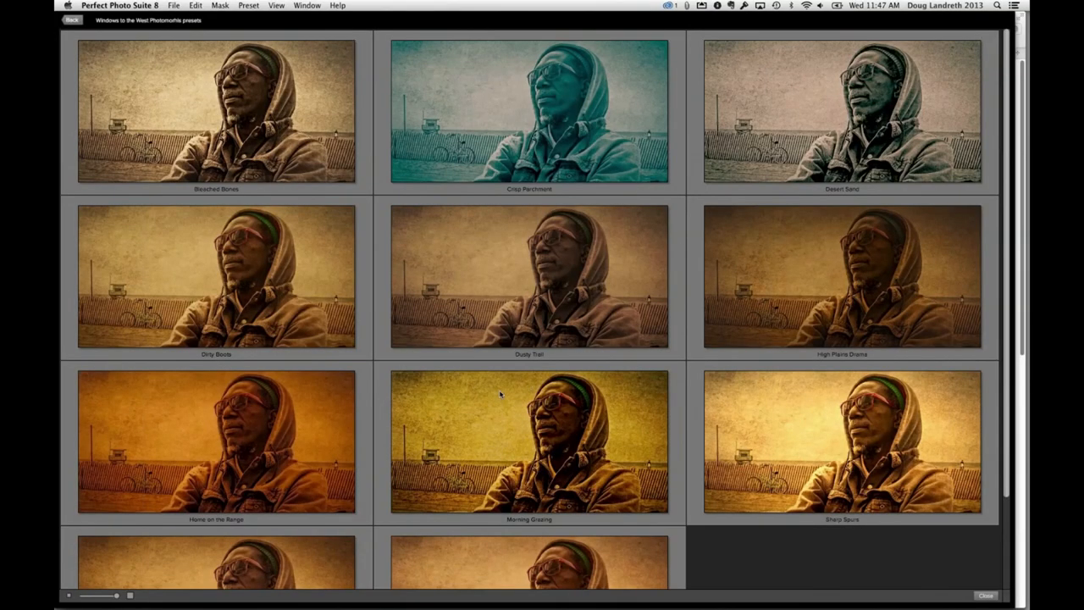
Apply the Sharp Spurs preset to the stamped layer and reduce the filter stack's master opacity to 54
scroll(500, 394, down, 1)
scroll(500, 394, down, 3)
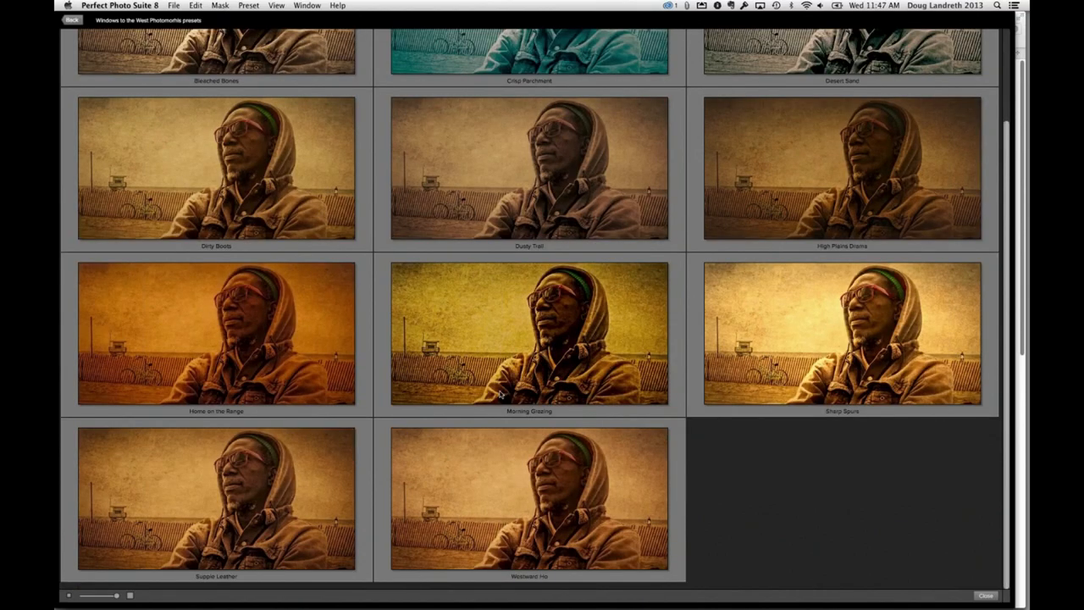
scroll(499, 394, up, 3)
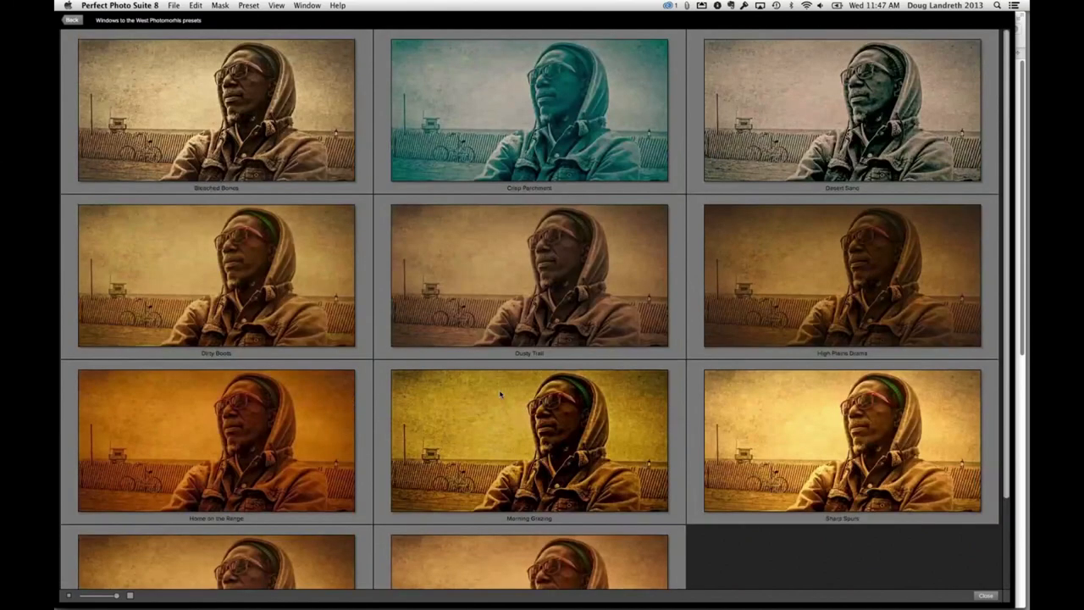
scroll(500, 394, down, 3)
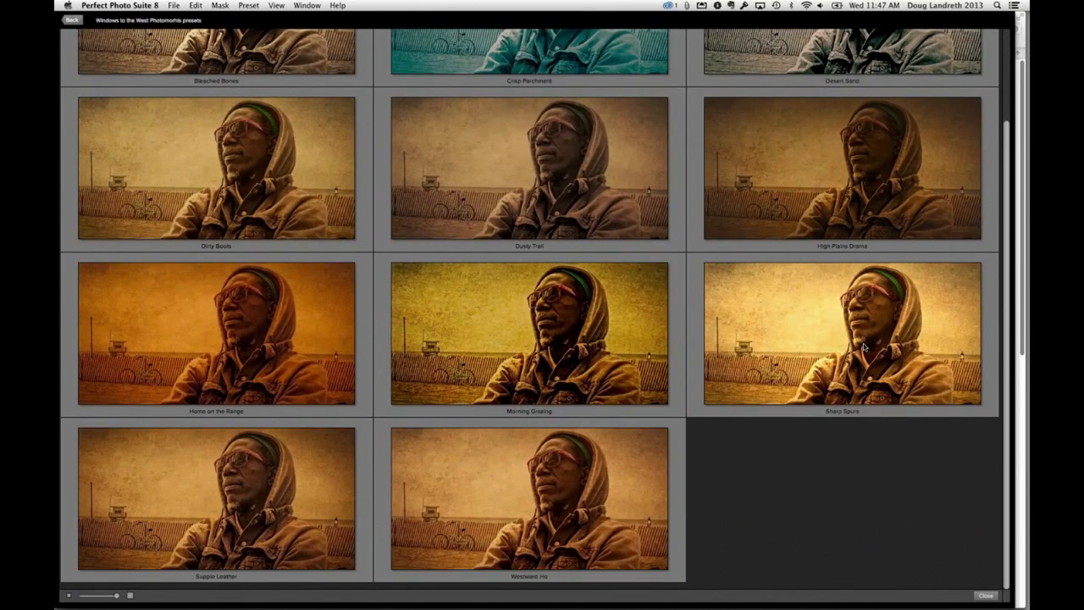
click(864, 347)
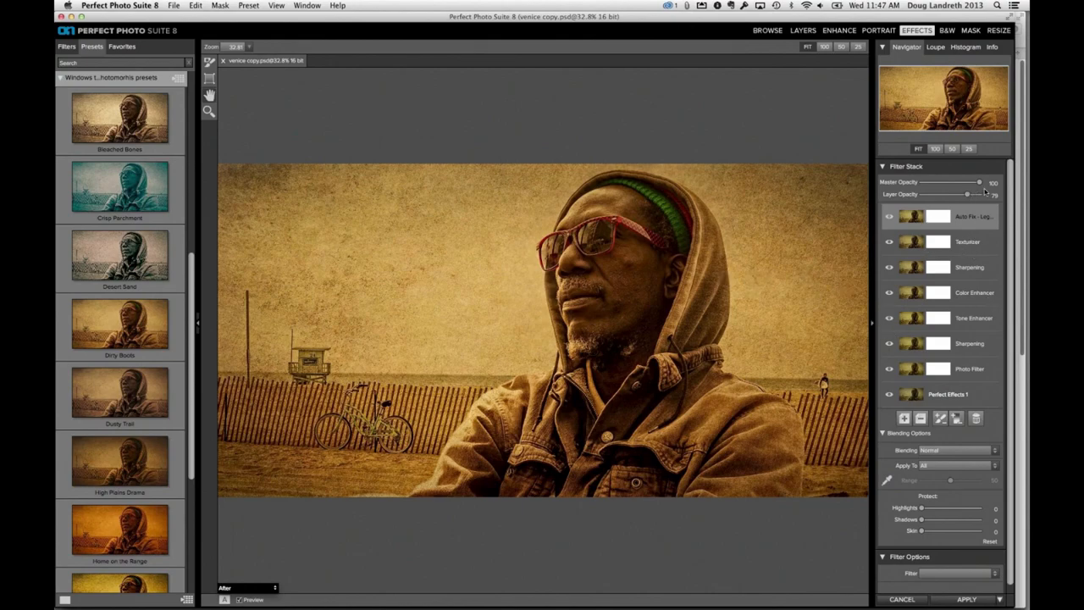
drag(981, 183, 972, 183)
drag(972, 184, 949, 184)
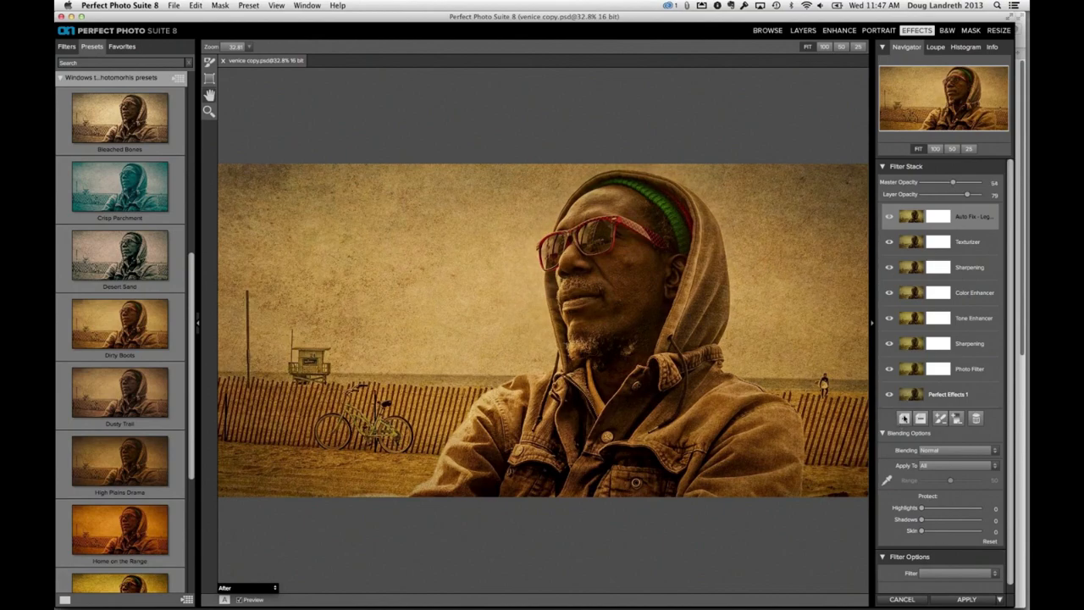
Add a Color Enhancer filter on a new layer at the top of the filter stack
click(904, 418)
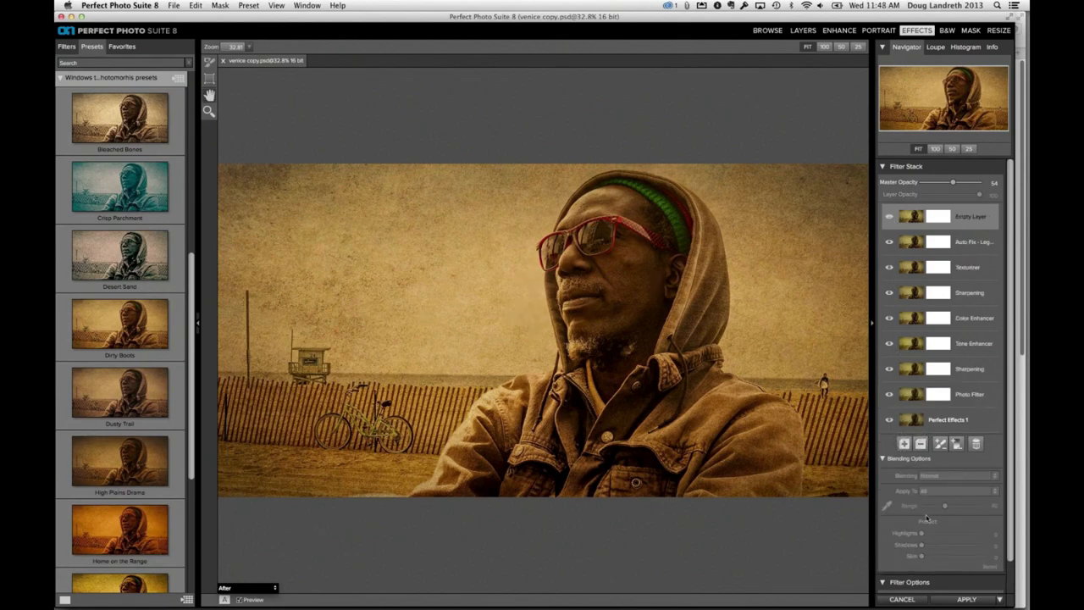
scroll(963, 513, down, 3)
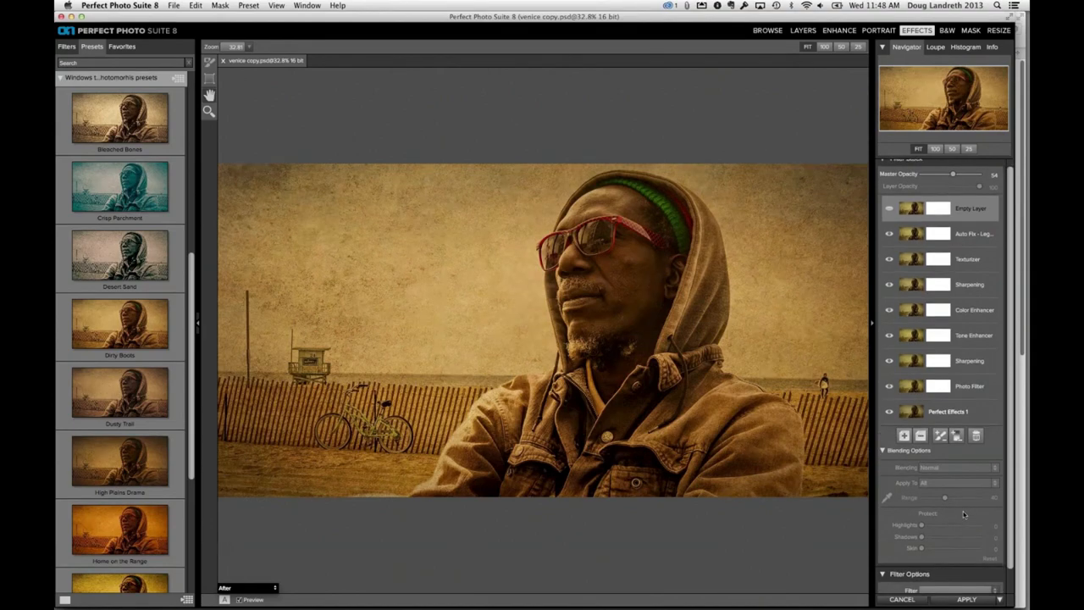
click(947, 566)
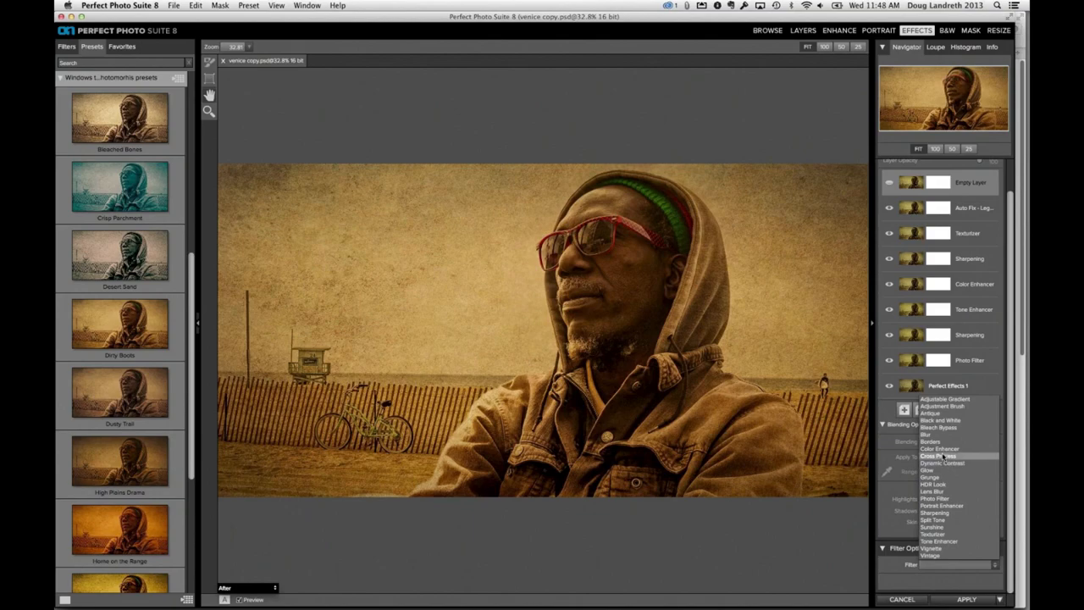
click(946, 450)
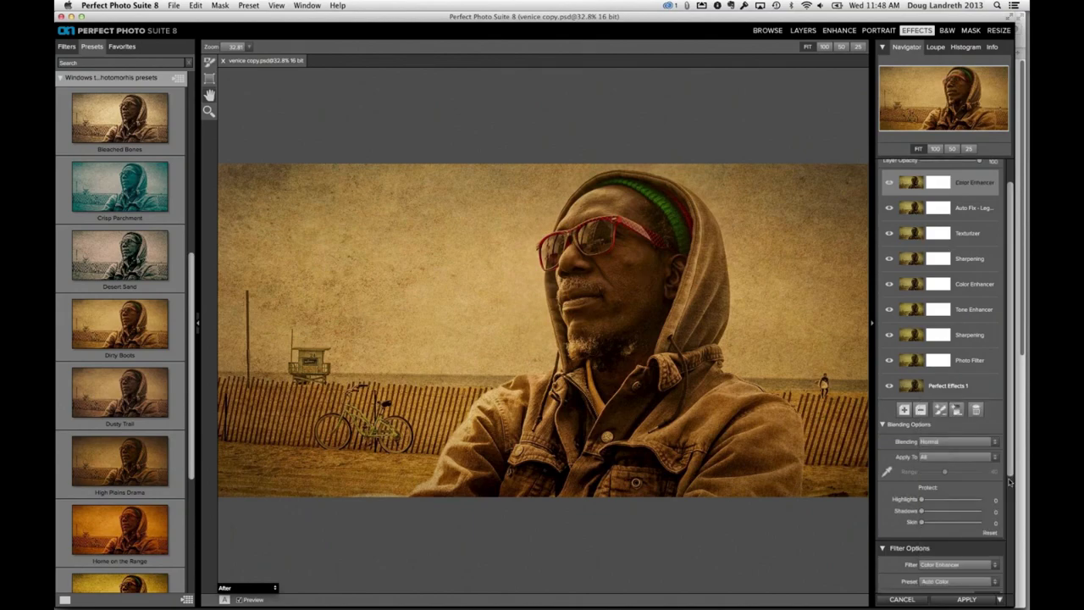
Lower the saturation slightly in the Color Enhancer filter and apply the filter stack to the stamped layer
scroll(1008, 481, down, 5)
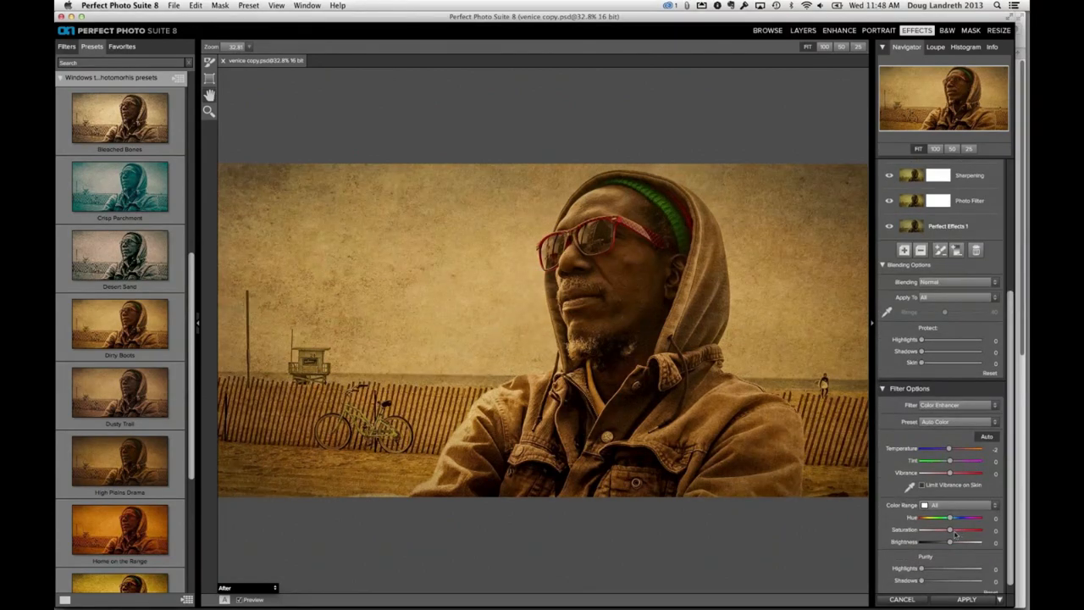
drag(950, 531, 943, 532)
click(967, 599)
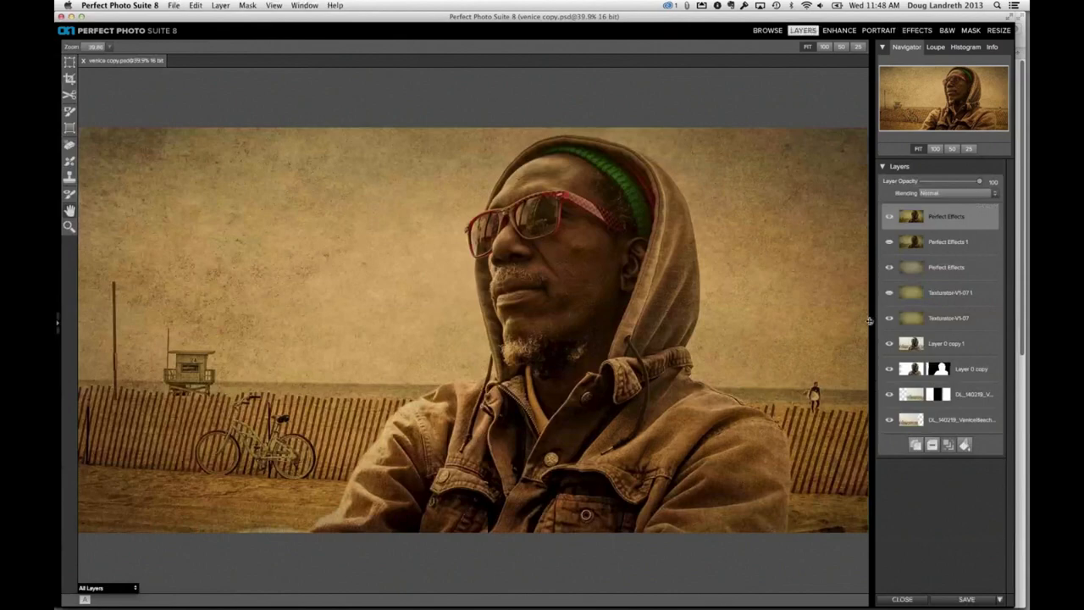
Examine the finished composite on an enlarged canvas with the navigator and layer controls hidden, and restore them
click(869, 320)
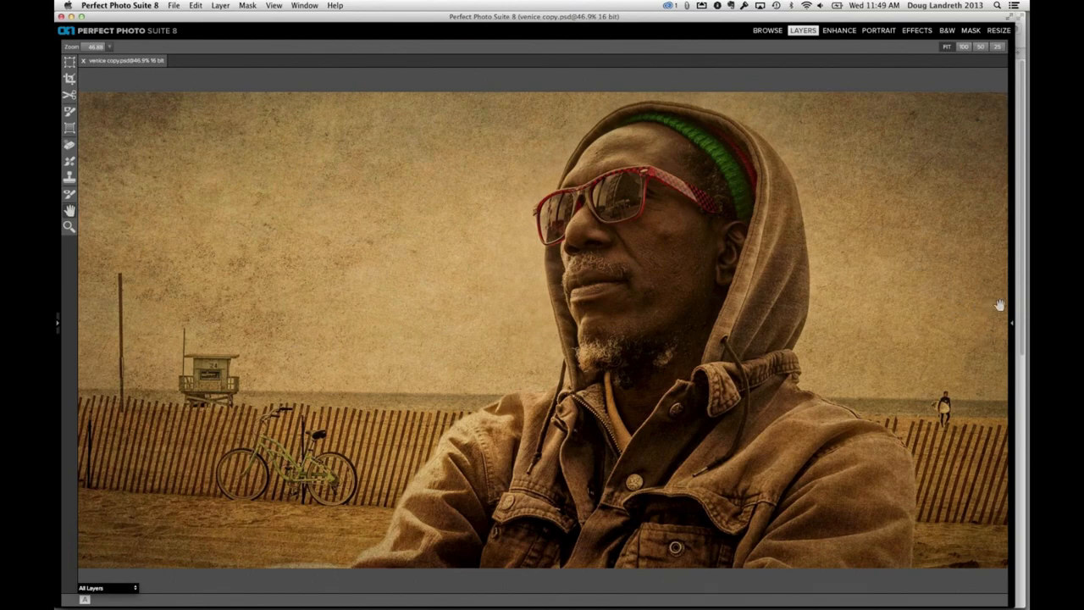
click(1011, 322)
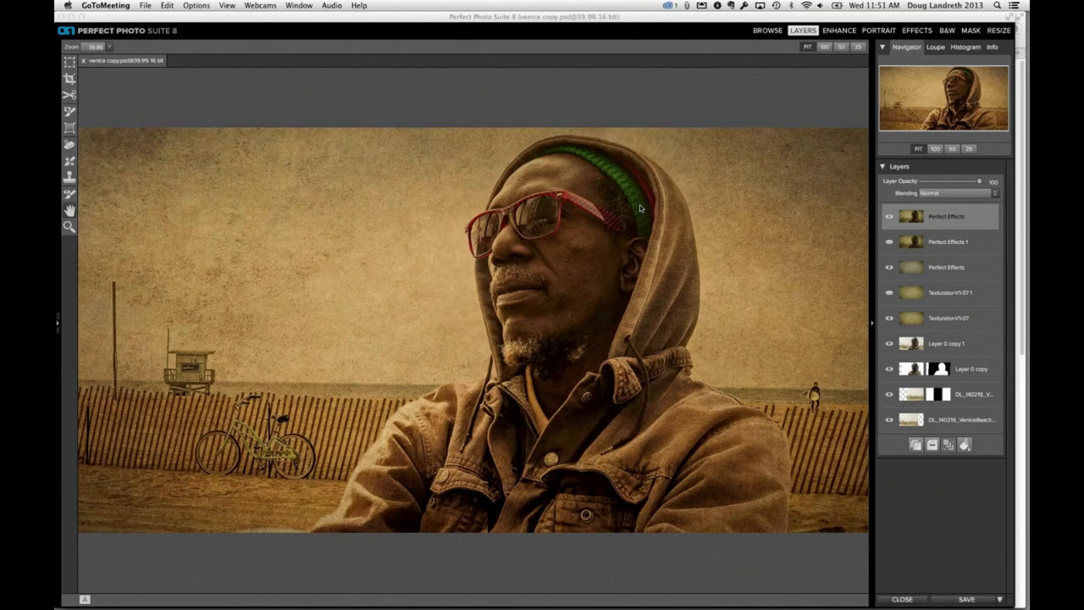
Show the file browser beside the canvas, expand the 2-Duval Pond folder and select the unedited Duval photo
click(58, 325)
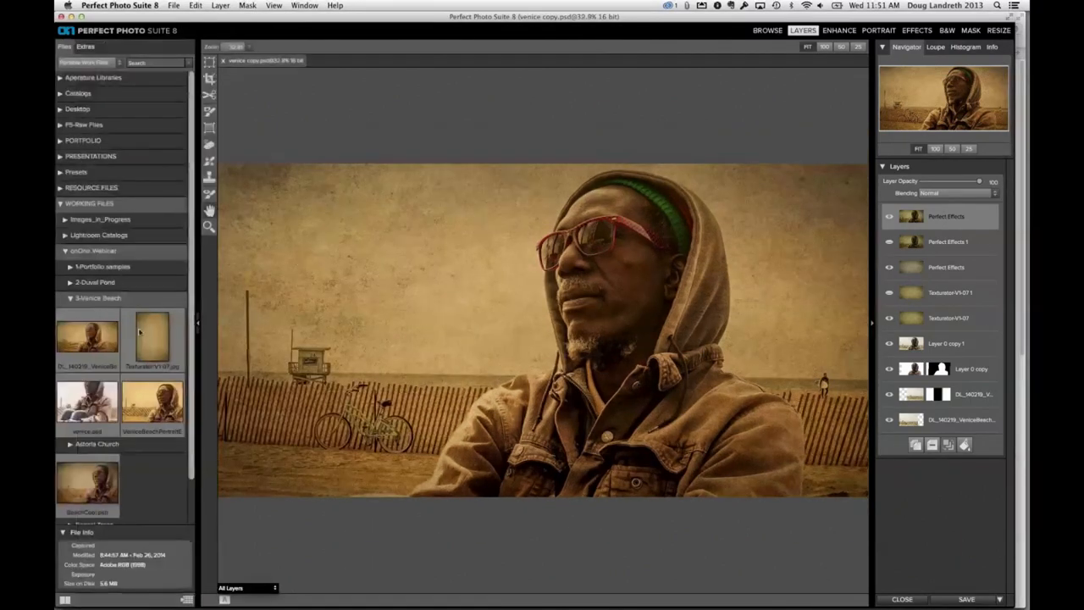
click(98, 285)
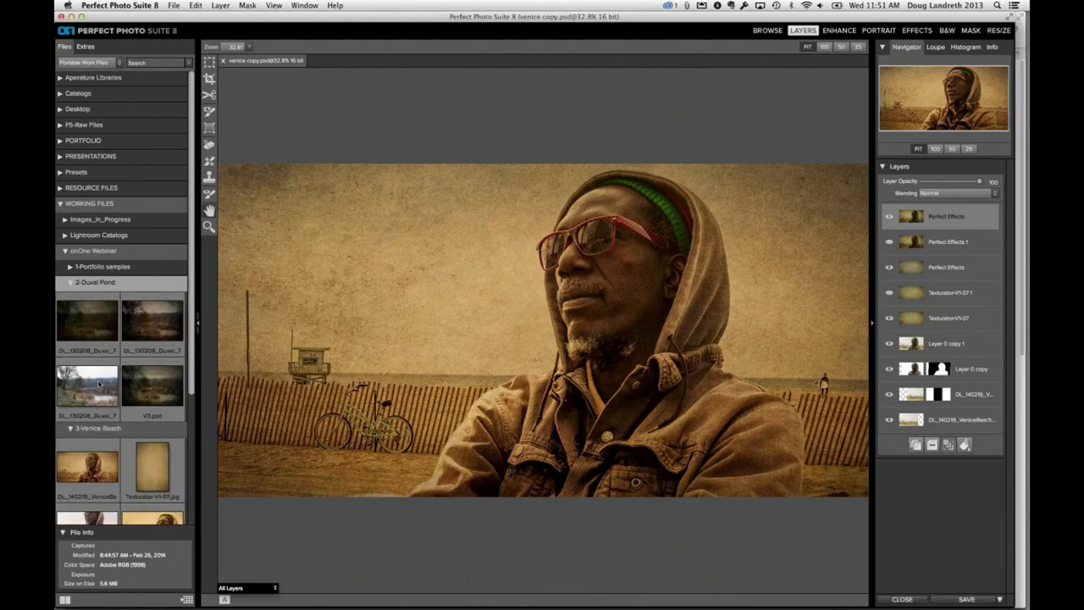
click(101, 383)
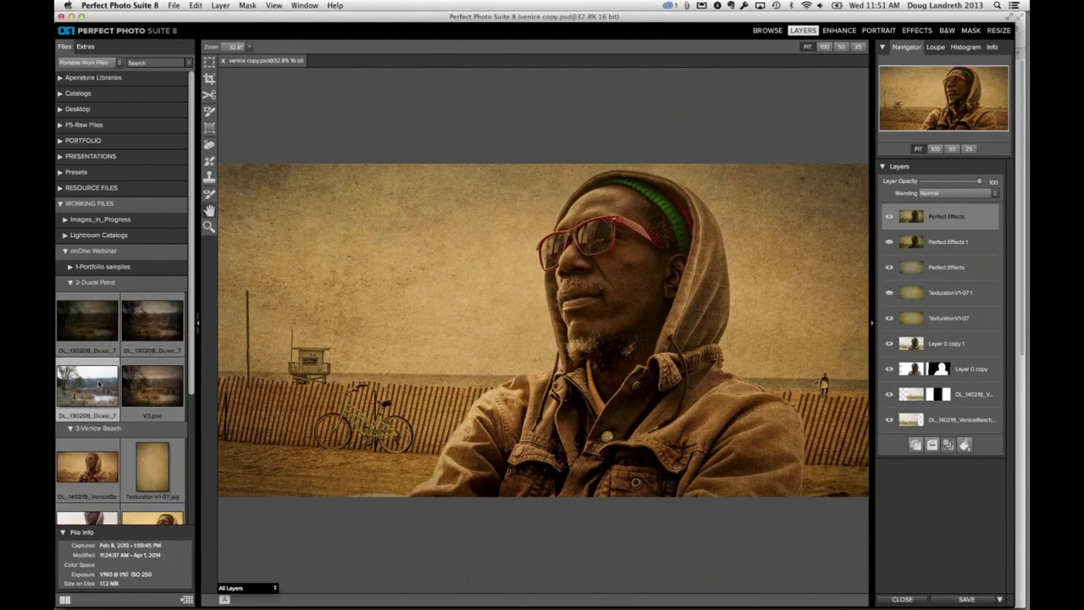
Switch to the Browse module with the files kept open and compare venice.psd and DL_140219_VeniceBeach_9654-Edit-Edit-2 copy.psd in single-image view
click(768, 31)
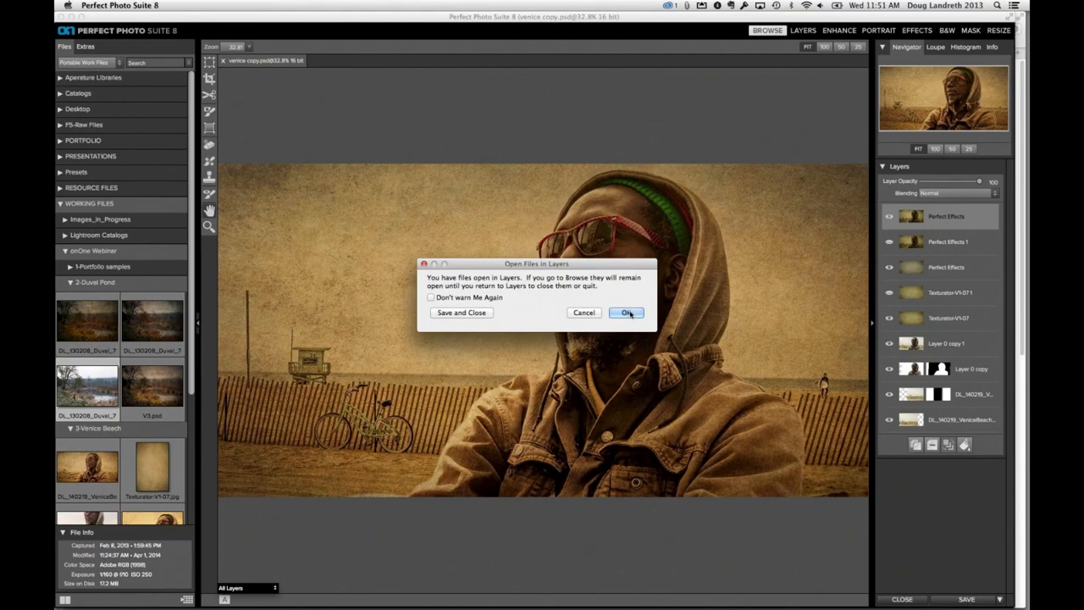
click(584, 312)
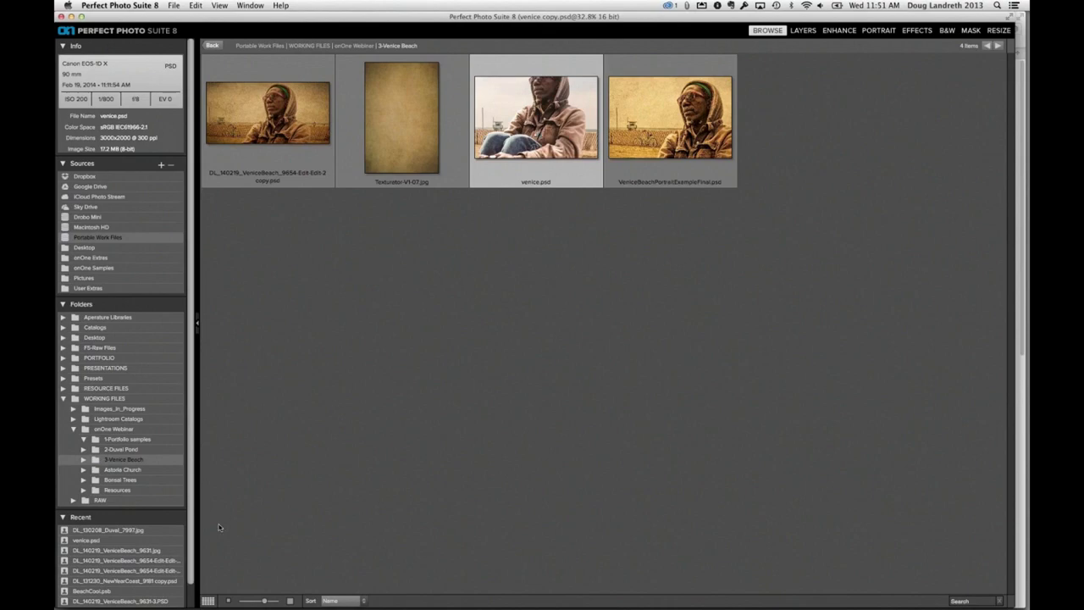
click(210, 601)
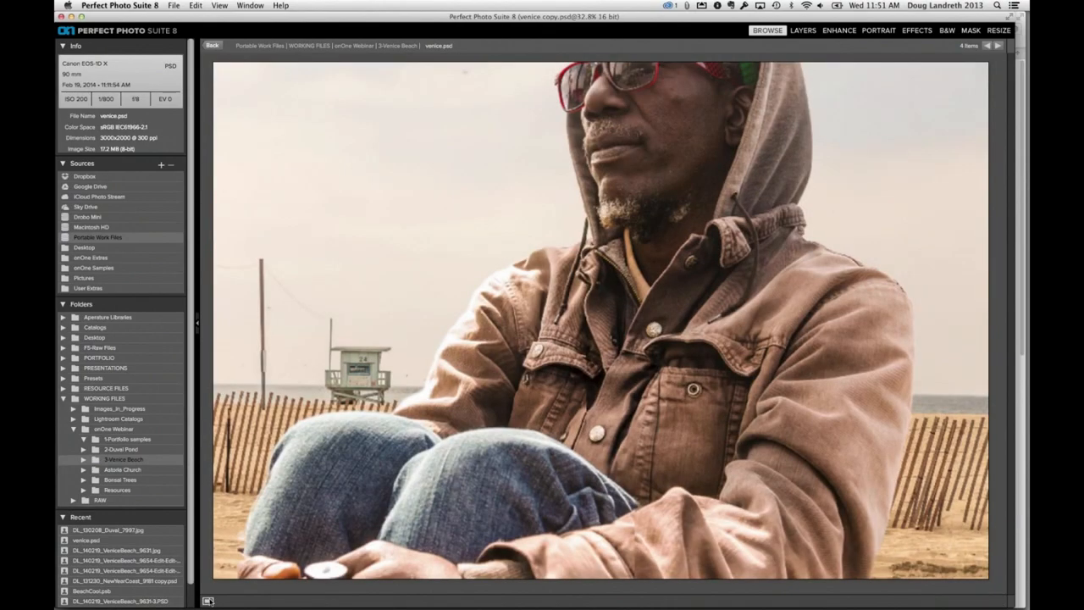
click(209, 601)
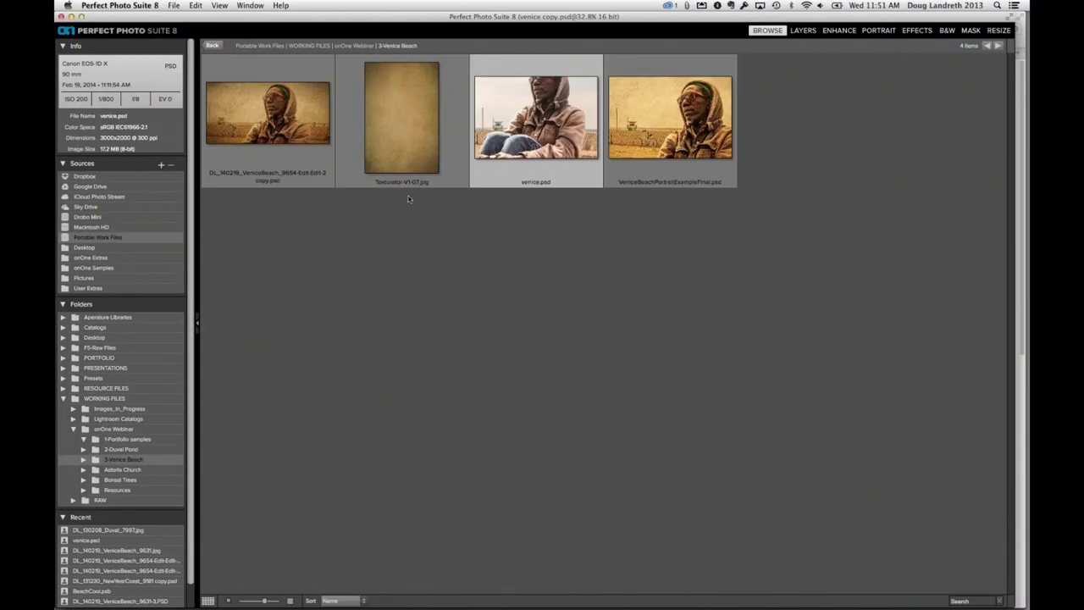
click(303, 134)
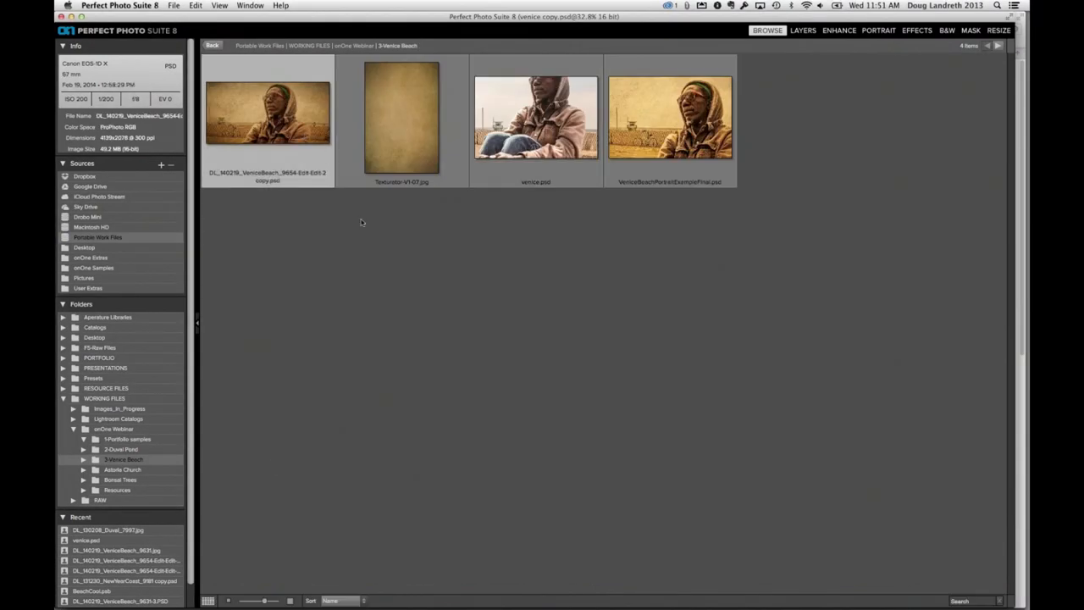
click(208, 601)
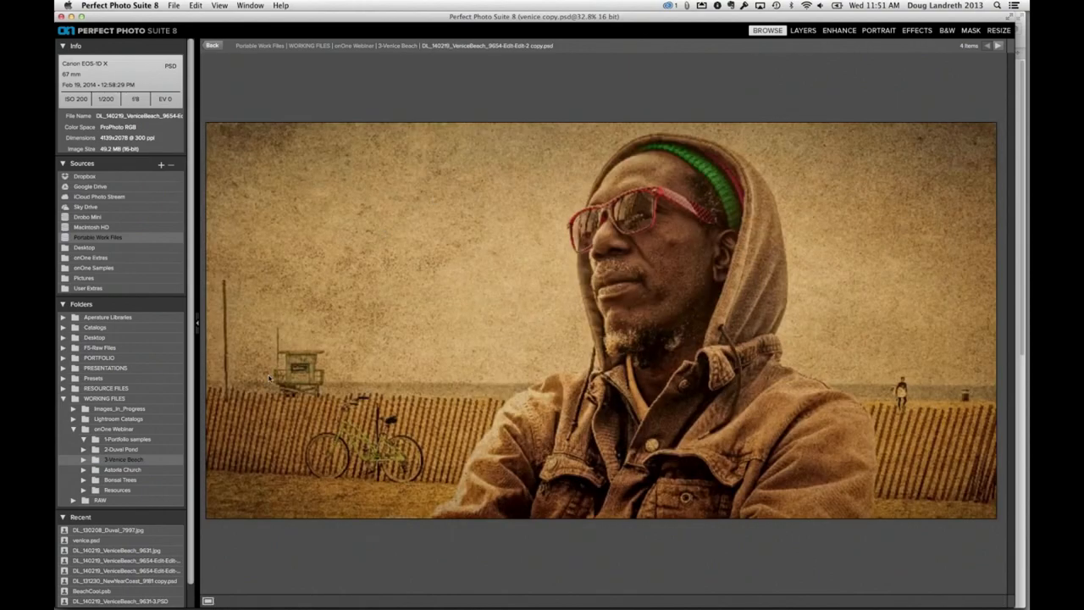
View DL_130208_Duval_7997.psd from the 2-Duval Pond folder in single-image view and compare it with DL_130208_Duval_7997-Edit.psd
click(121, 450)
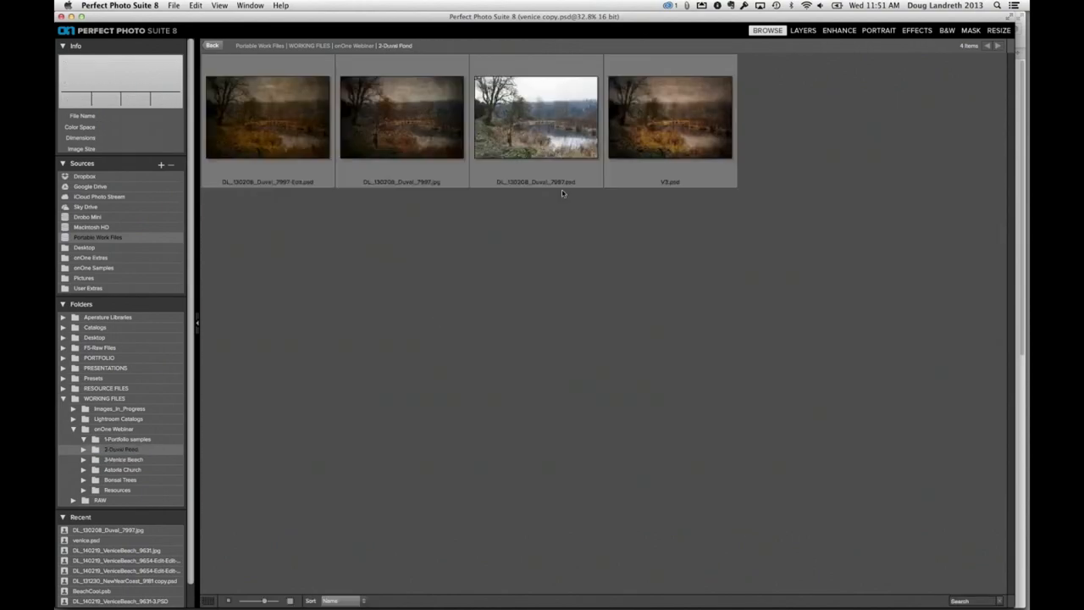
click(550, 159)
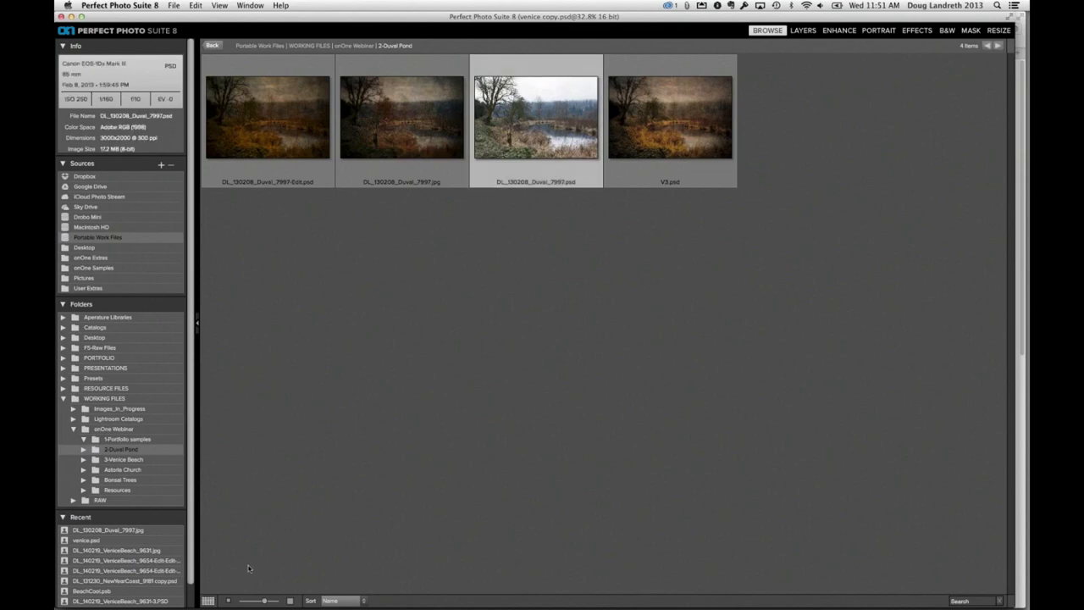
click(209, 603)
click(209, 602)
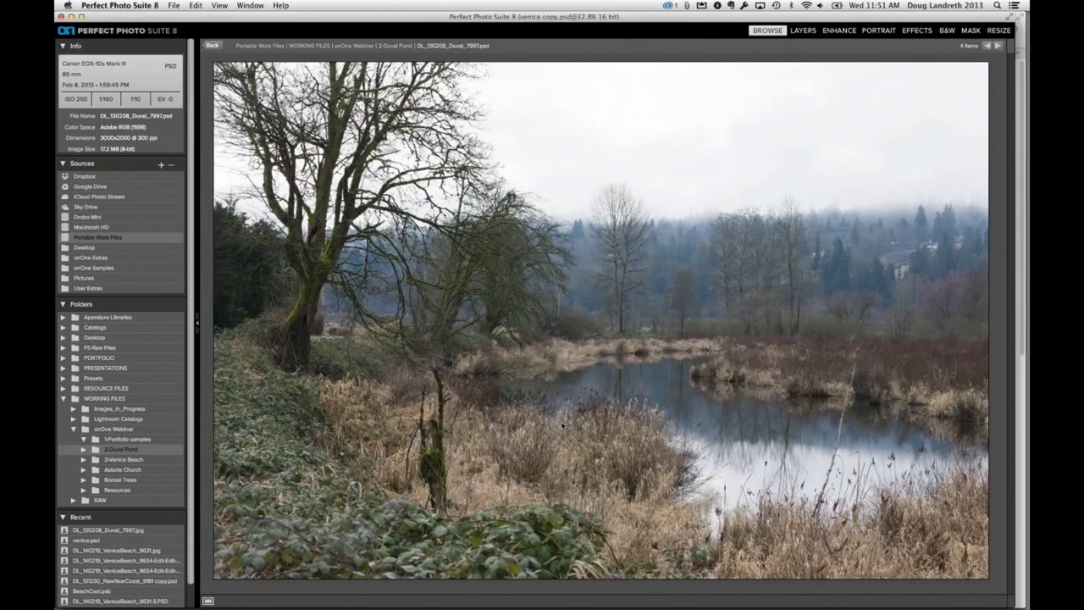
key(Right)
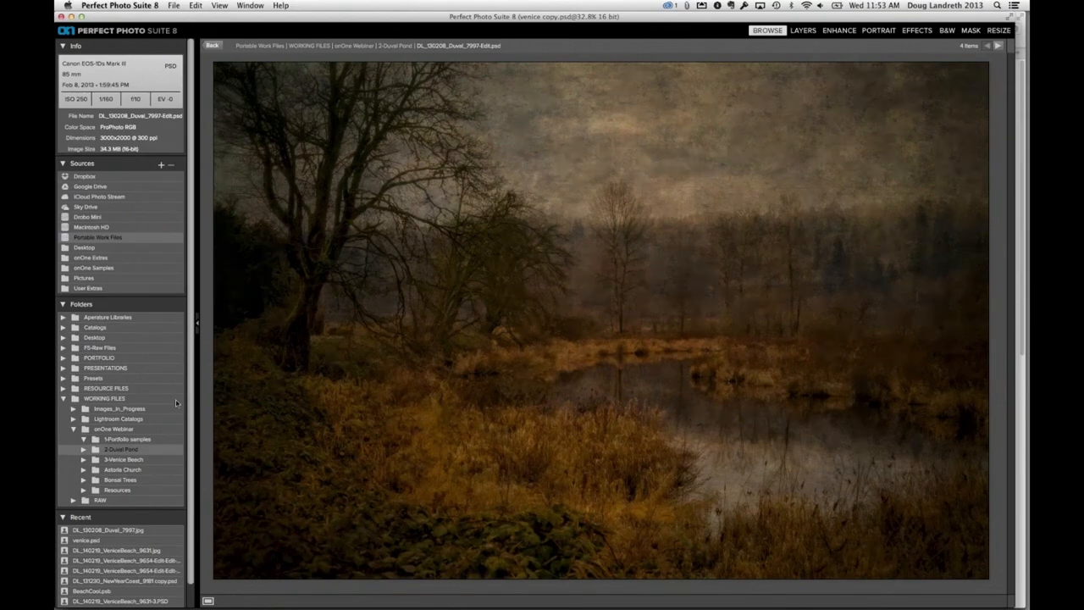
Find Photomorphis DISCOUNT.jpg in the 1-Portfolio samples folder and display it in single-image view
click(136, 439)
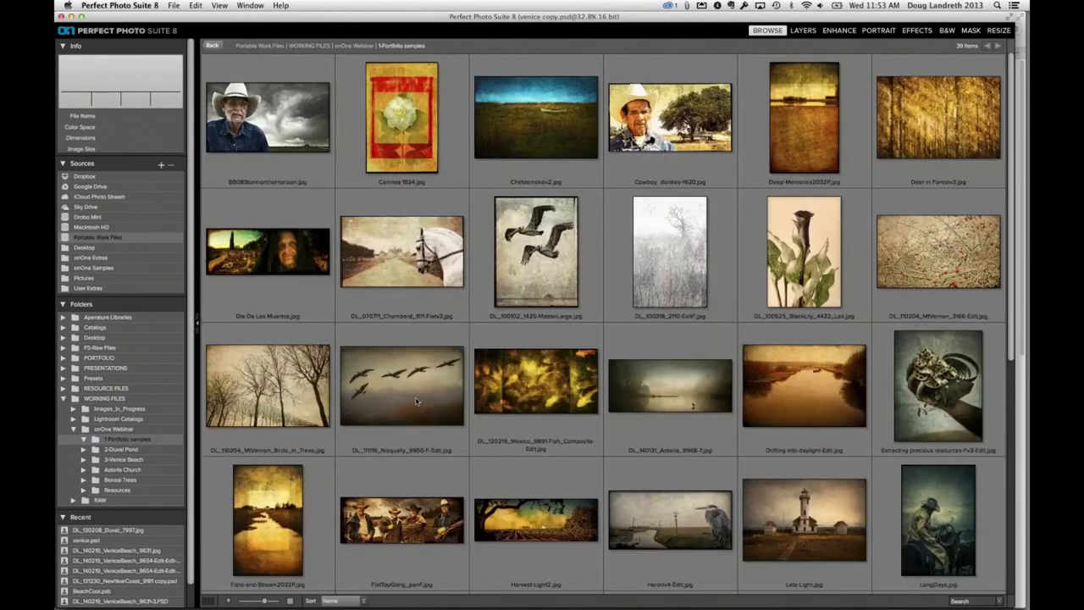
scroll(416, 401, down, 5)
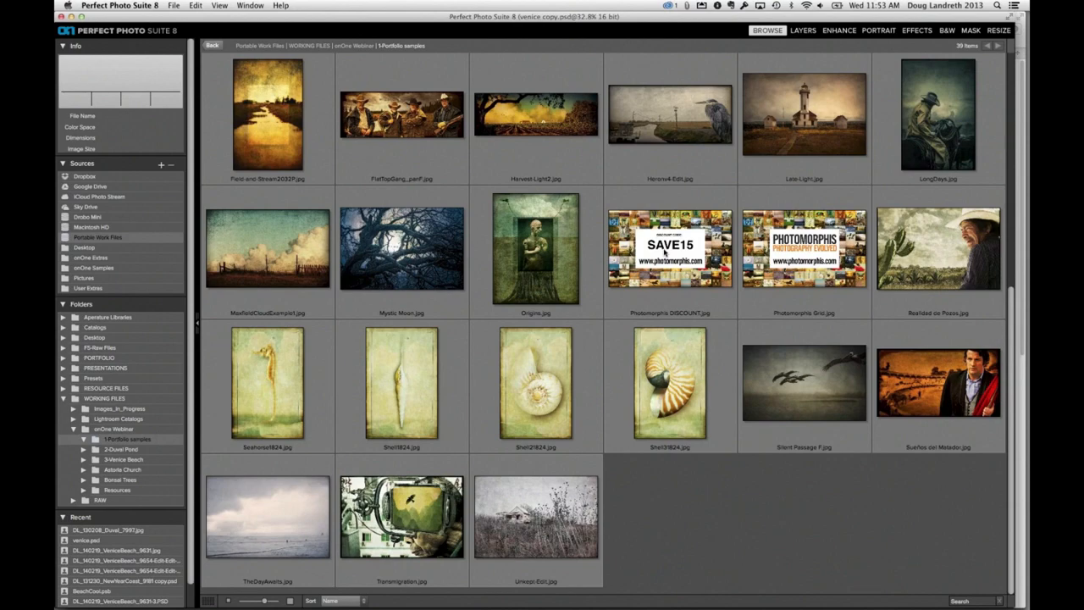
click(665, 251)
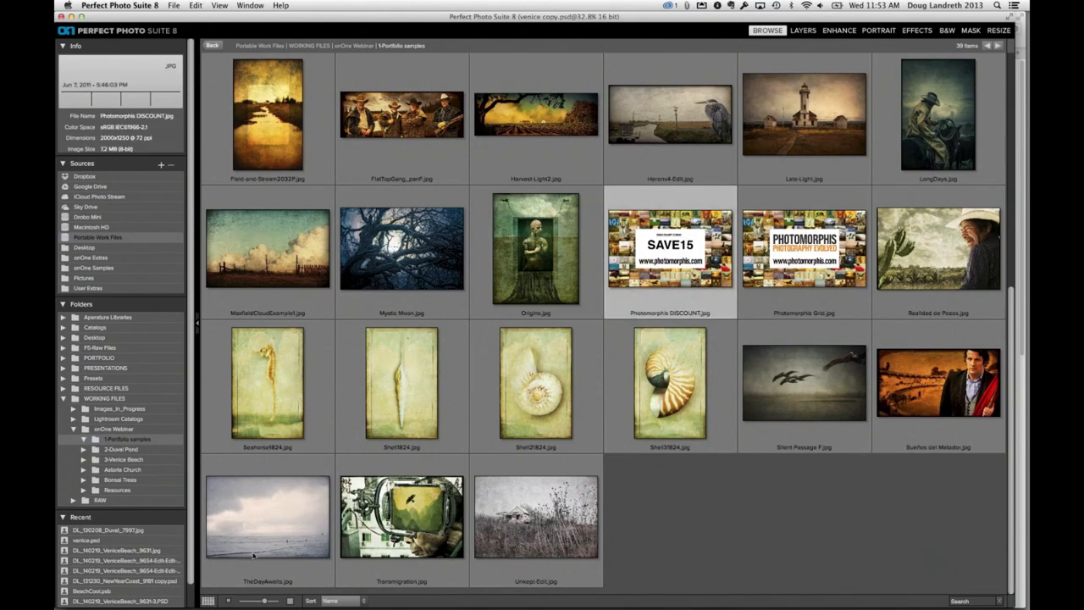
click(208, 603)
click(207, 602)
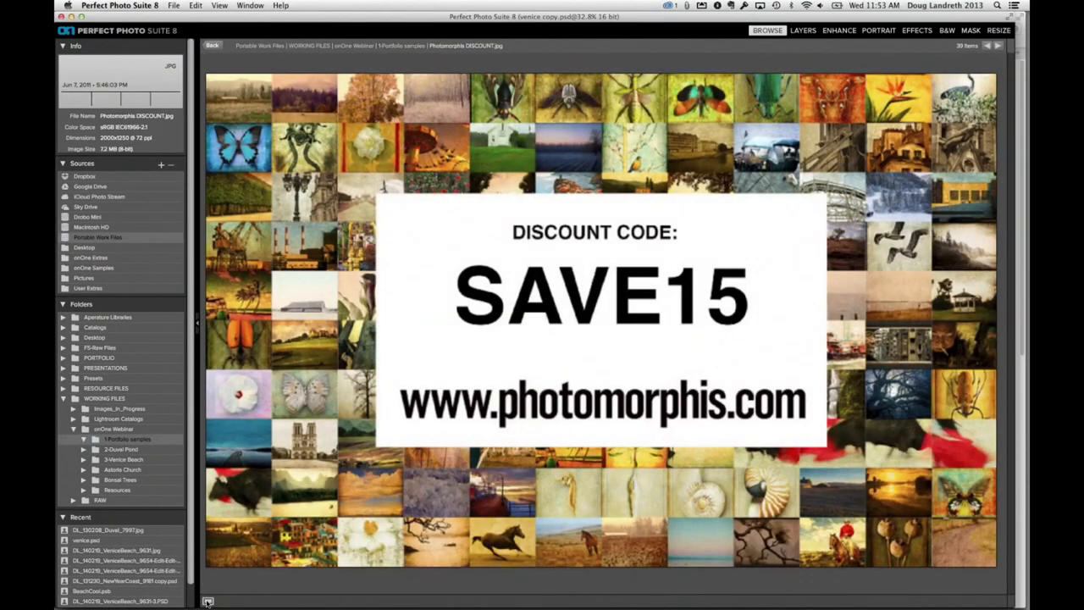